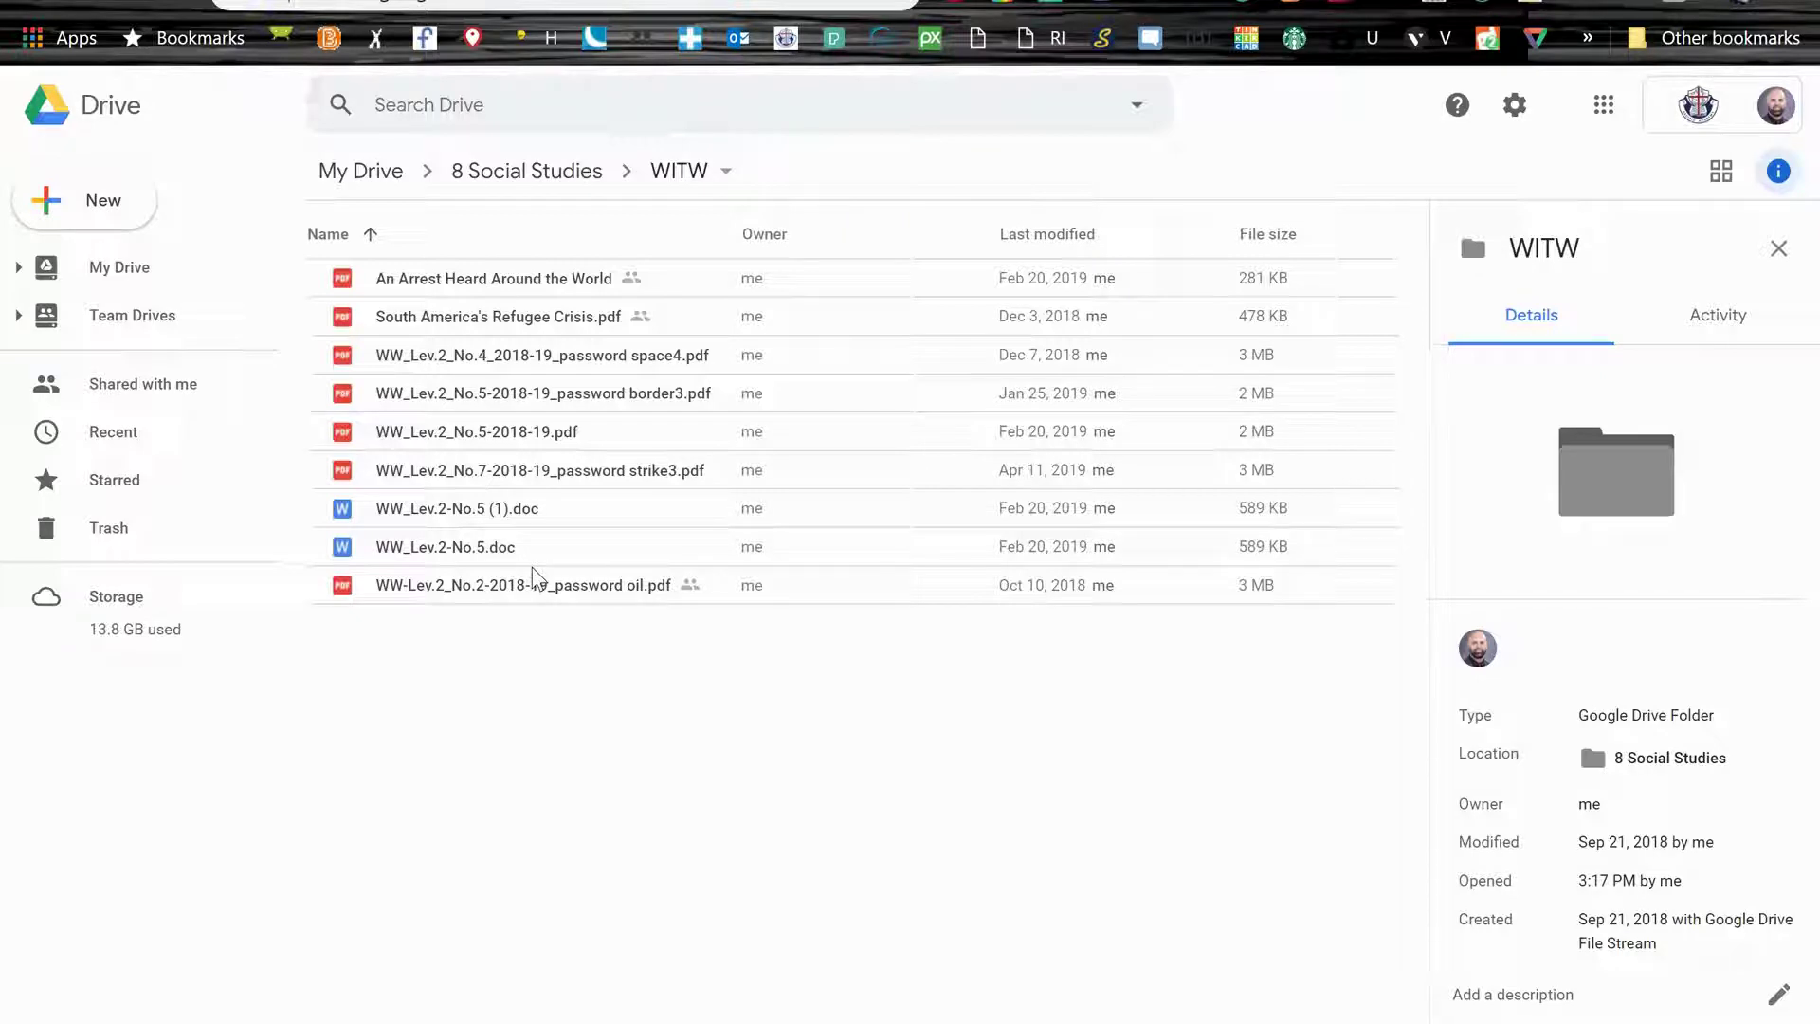
Preview WW-Lev.2_No.2-2018-19_password oil.pdf in Drive, unlocking it with its password.
left_click(506, 575)
double_click(499, 586)
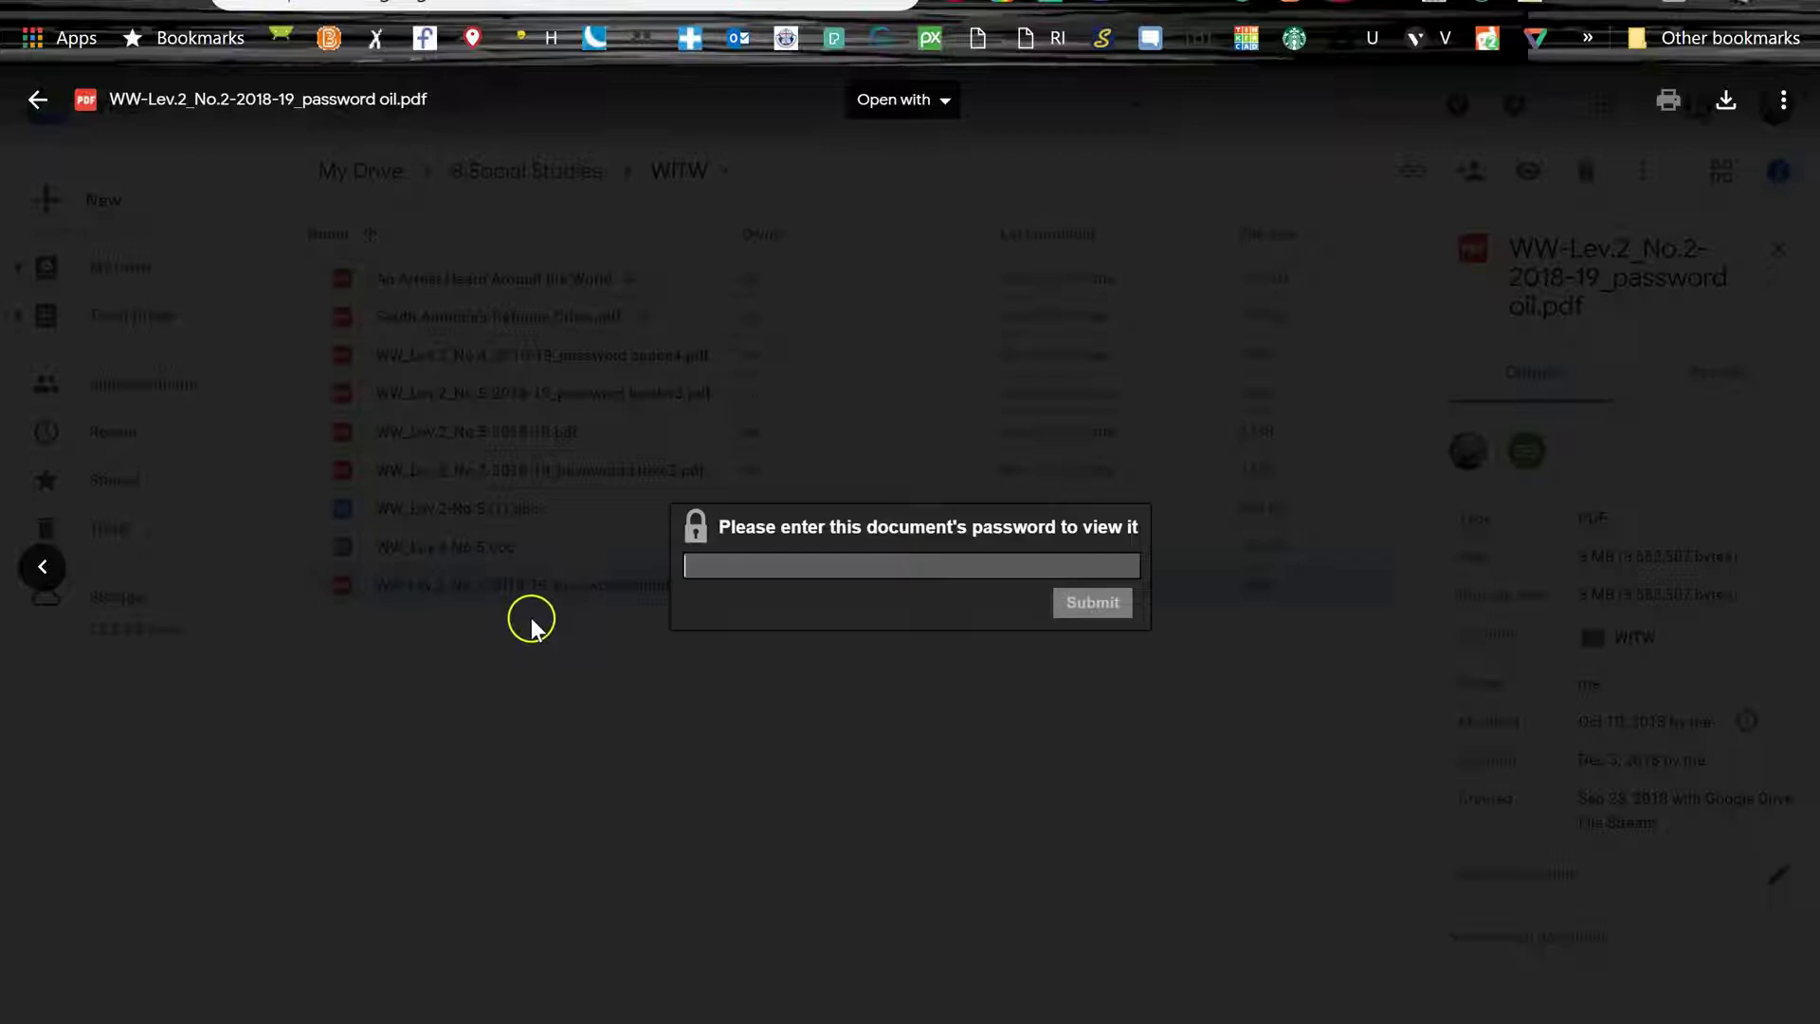
type("oil")
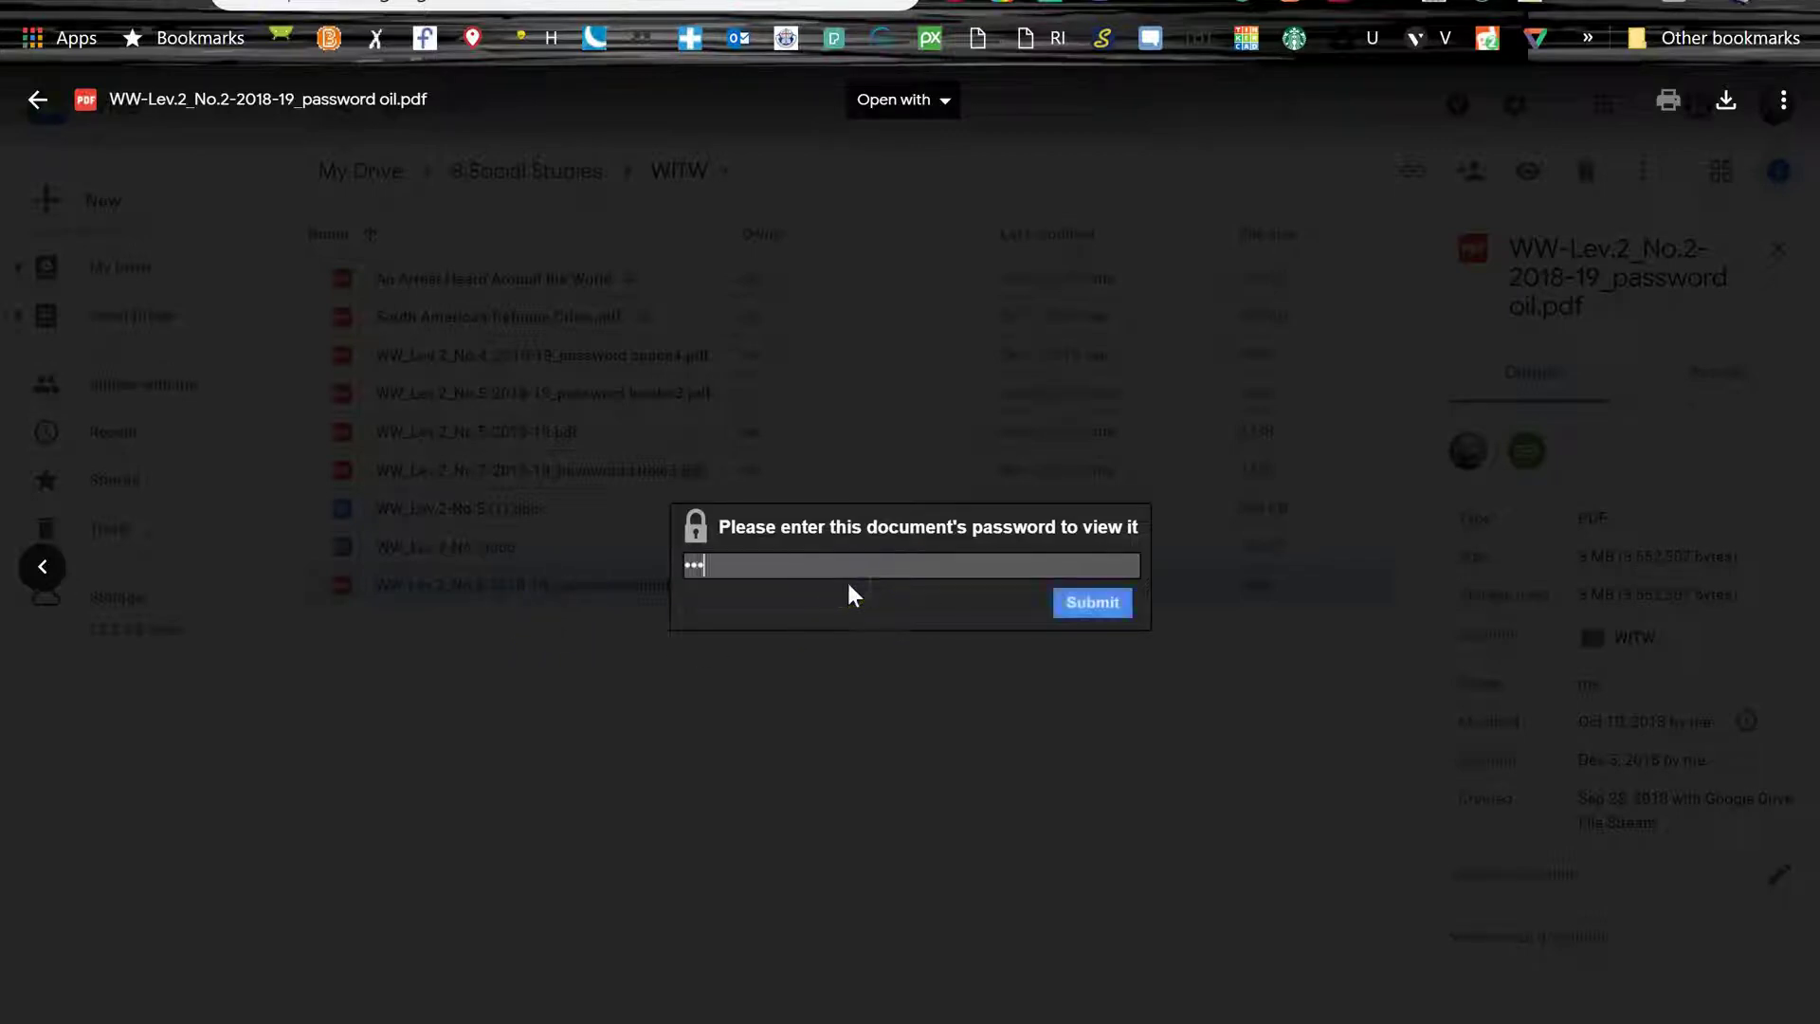
key("Return")
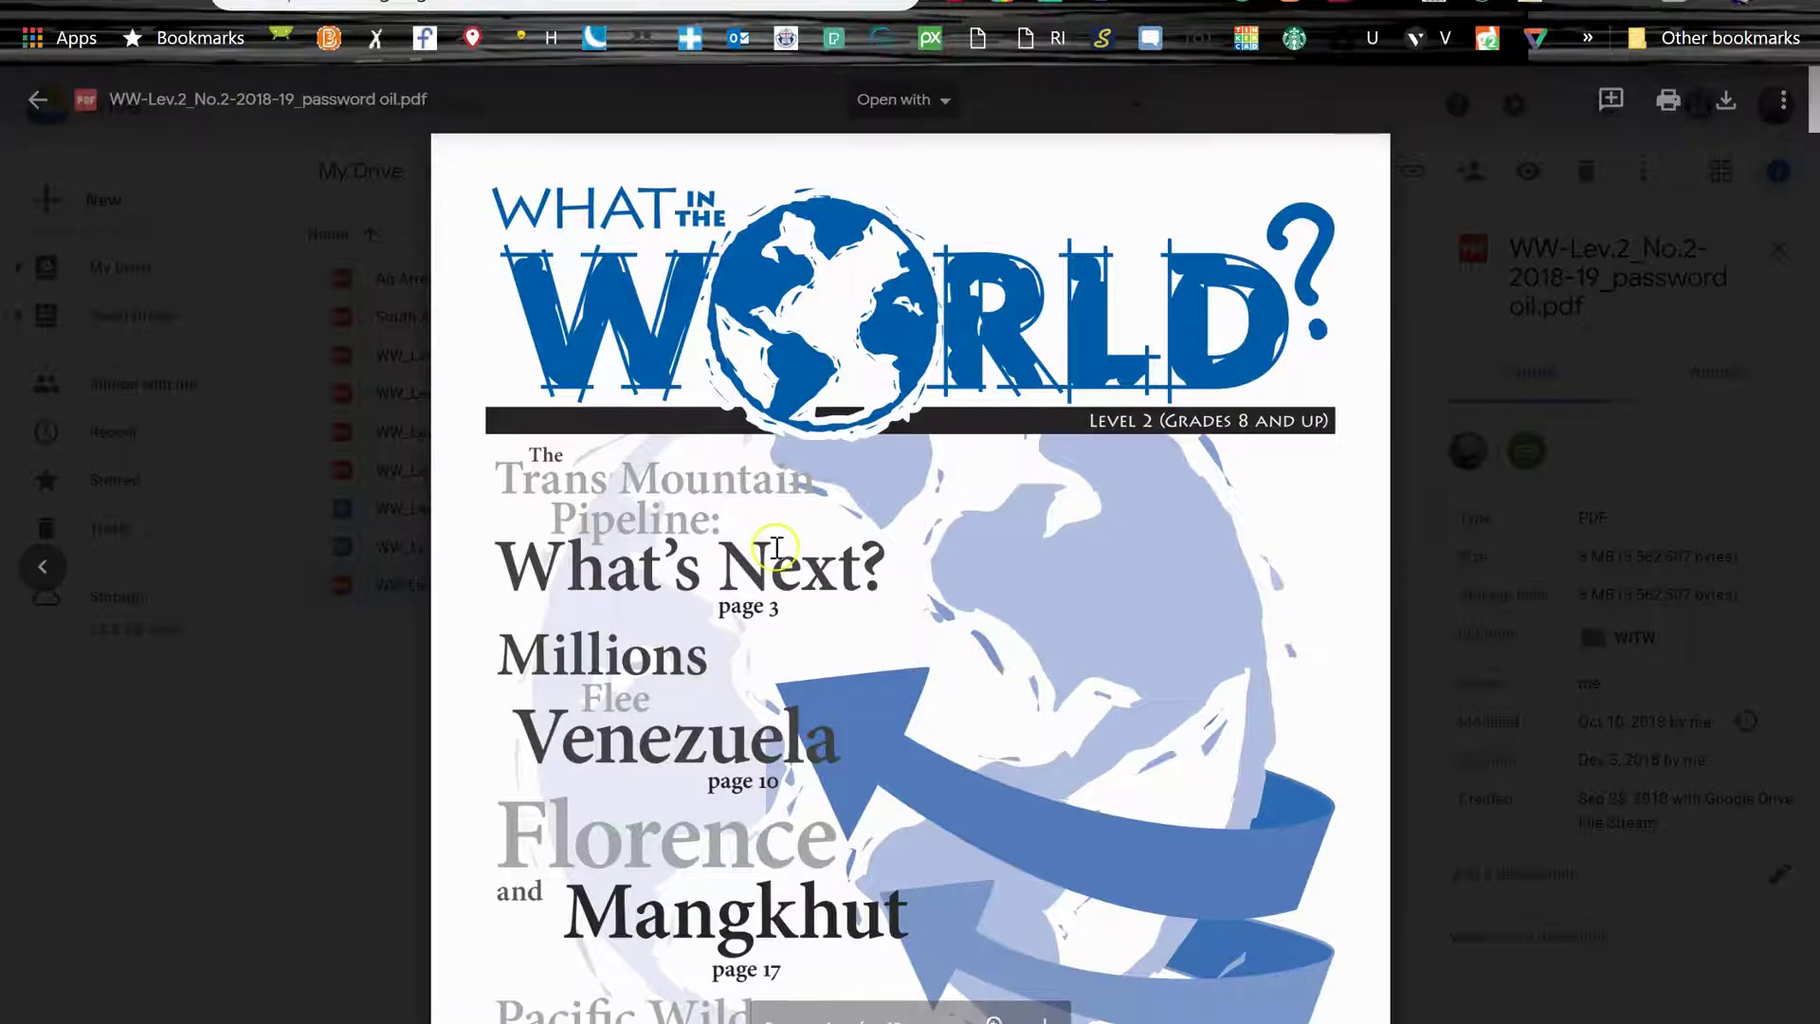
Page through the unlocked preview, then close it and return to the folder.
scroll(796, 531, "down", 2)
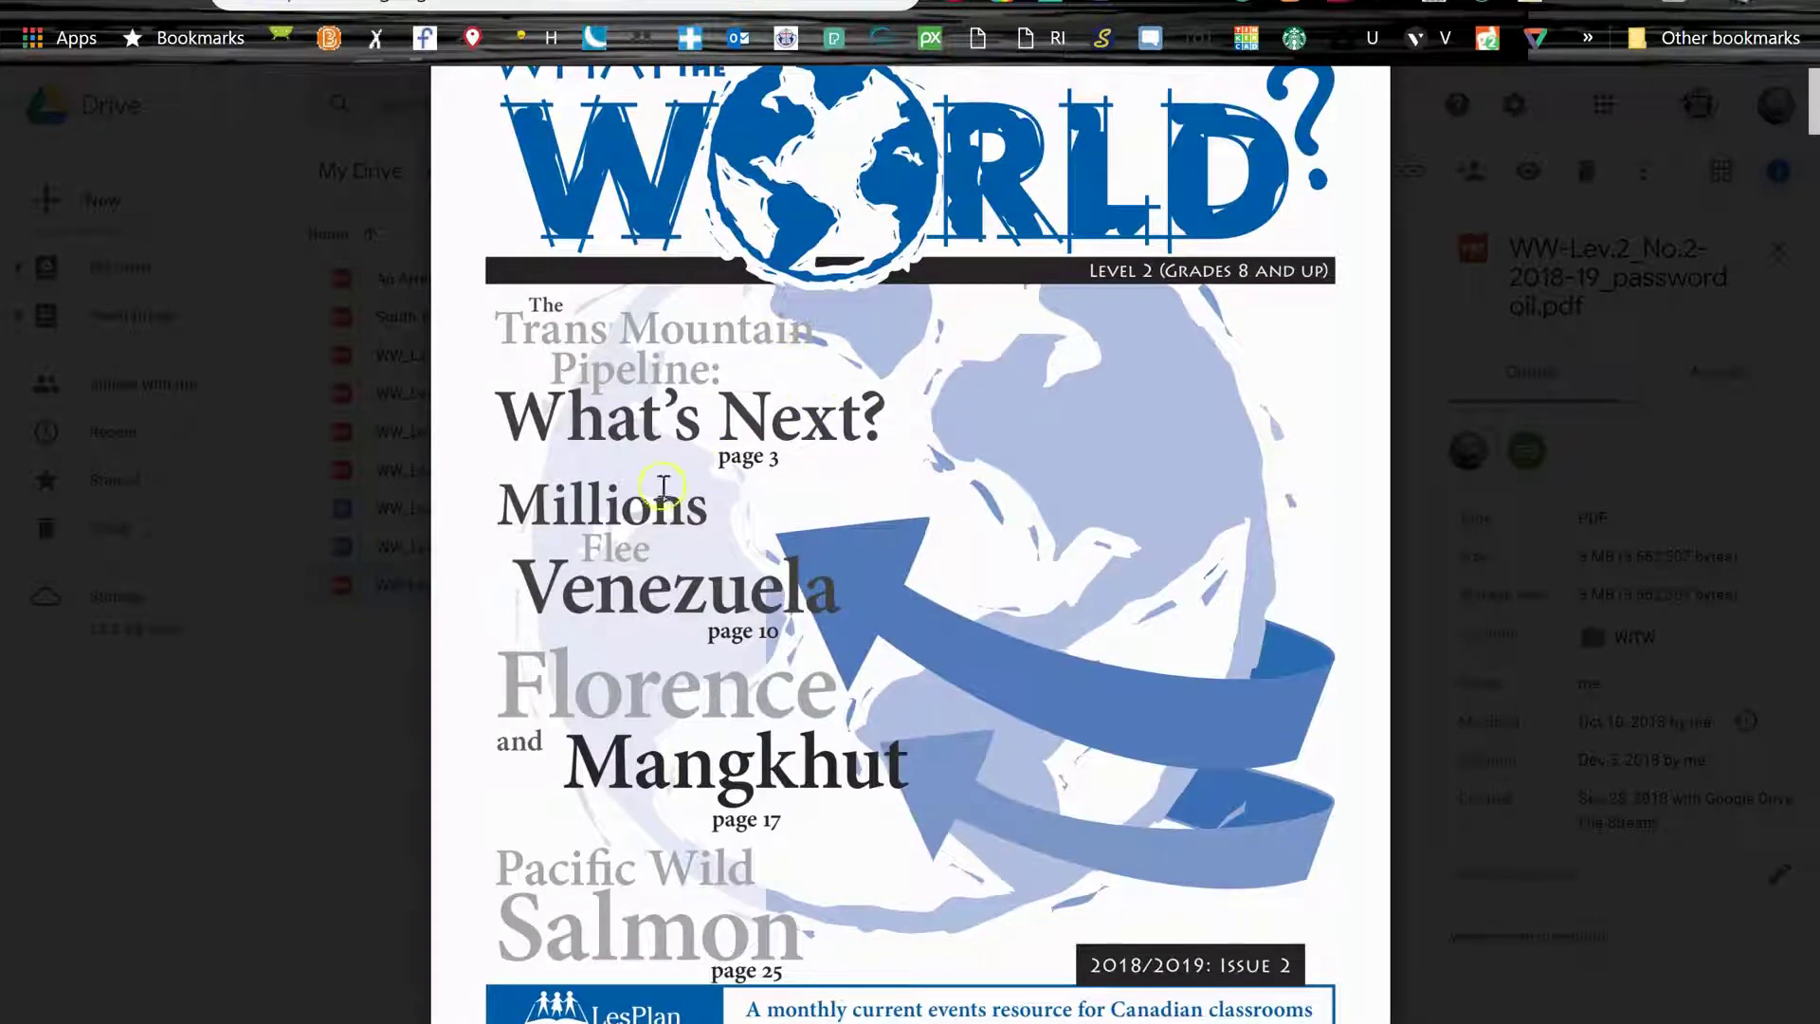
scroll(657, 538, "down", 4)
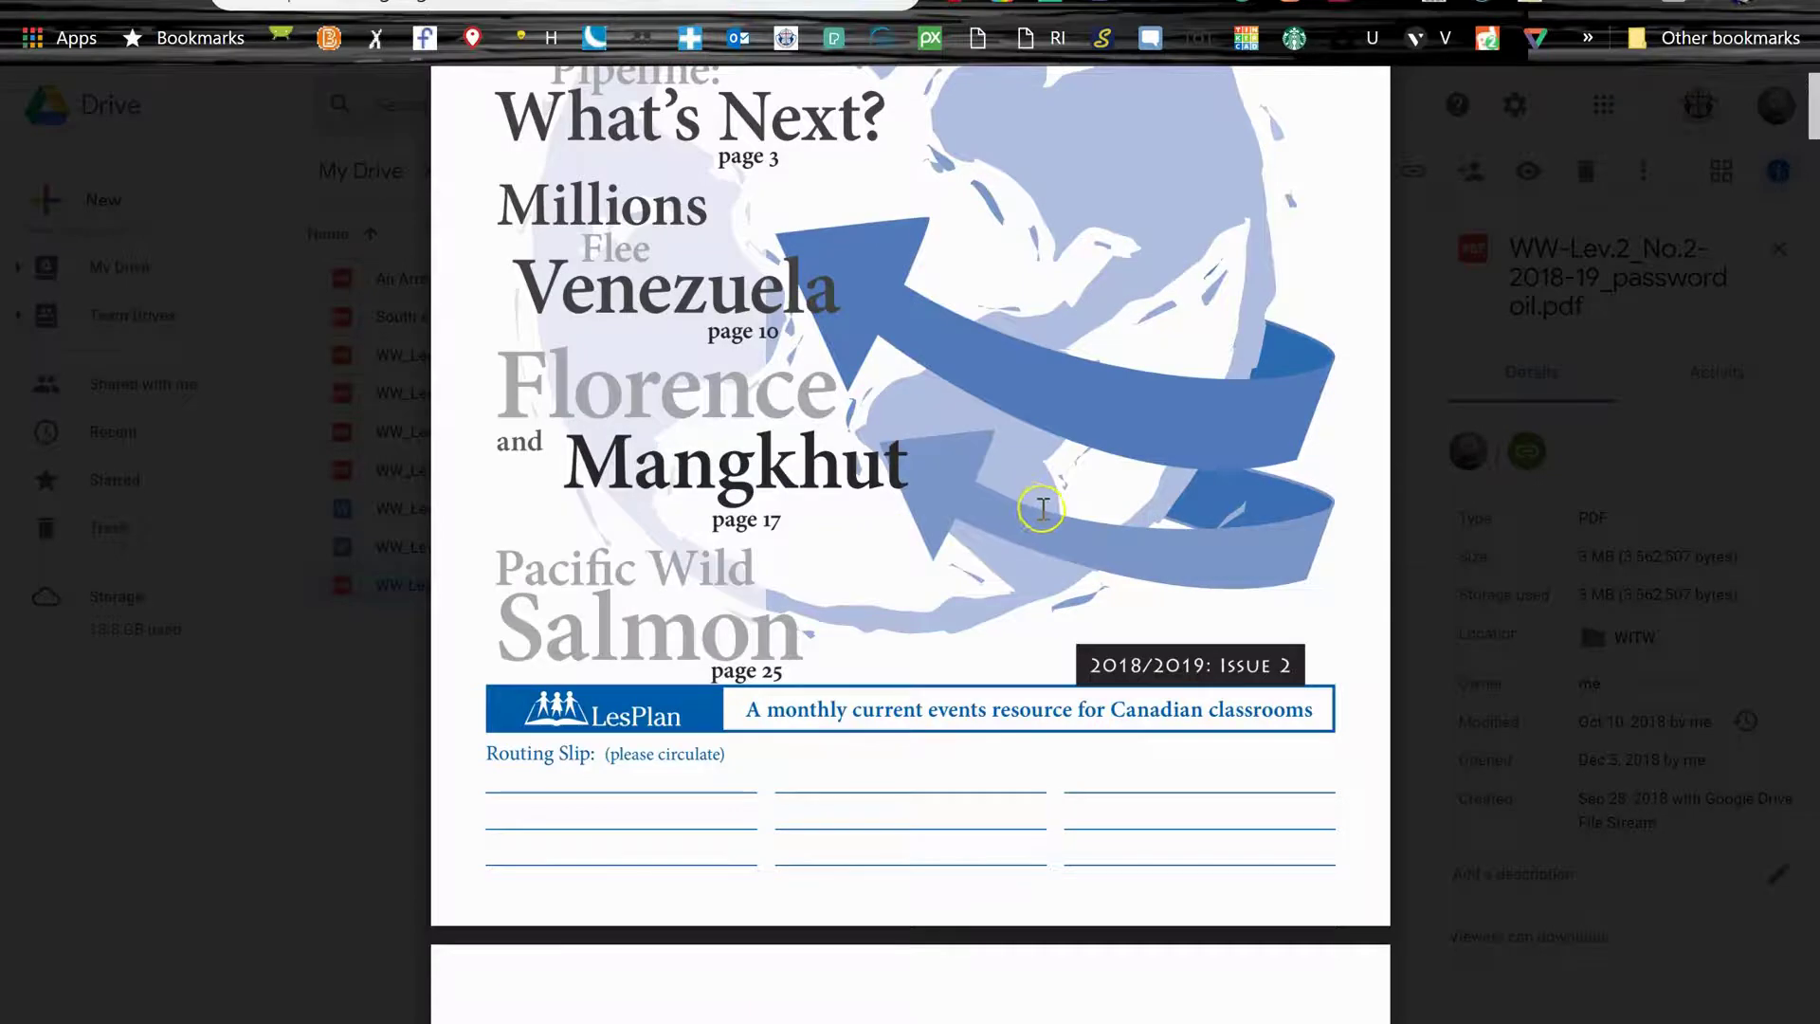
scroll(1031, 511, "down", 15)
scroll(1035, 527, "down", 20)
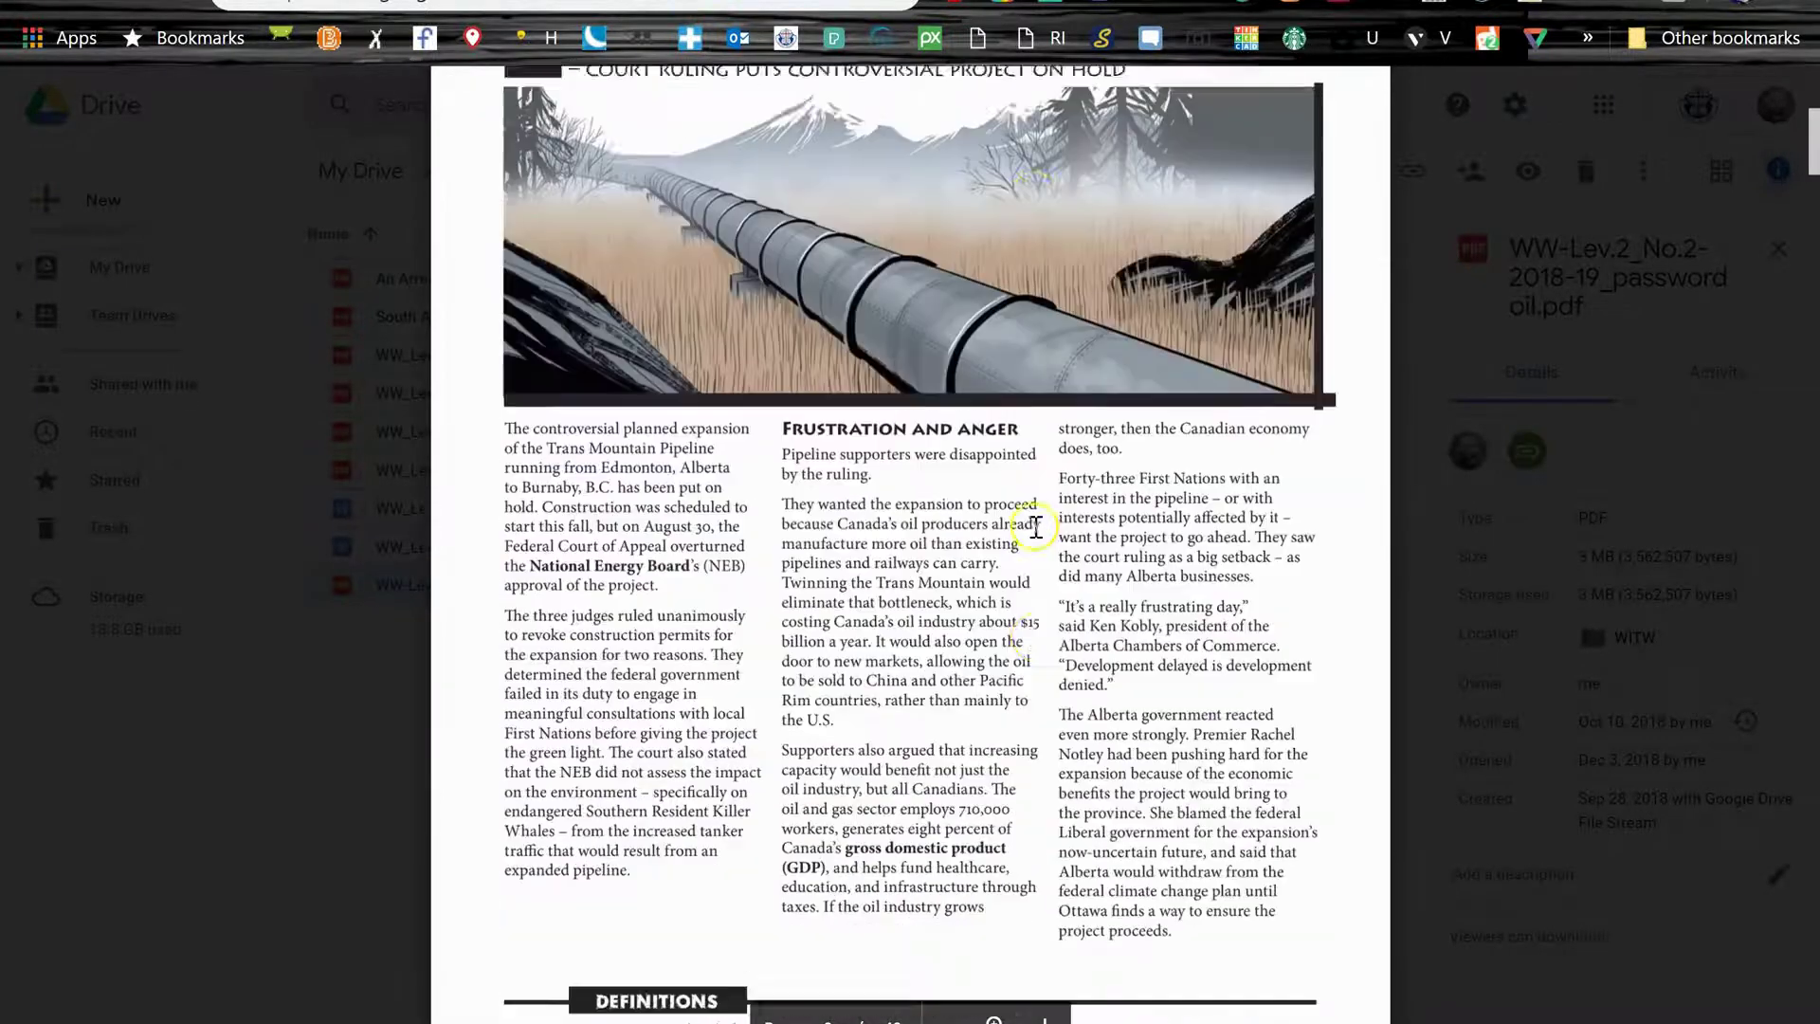
scroll(1034, 529, "down", 20)
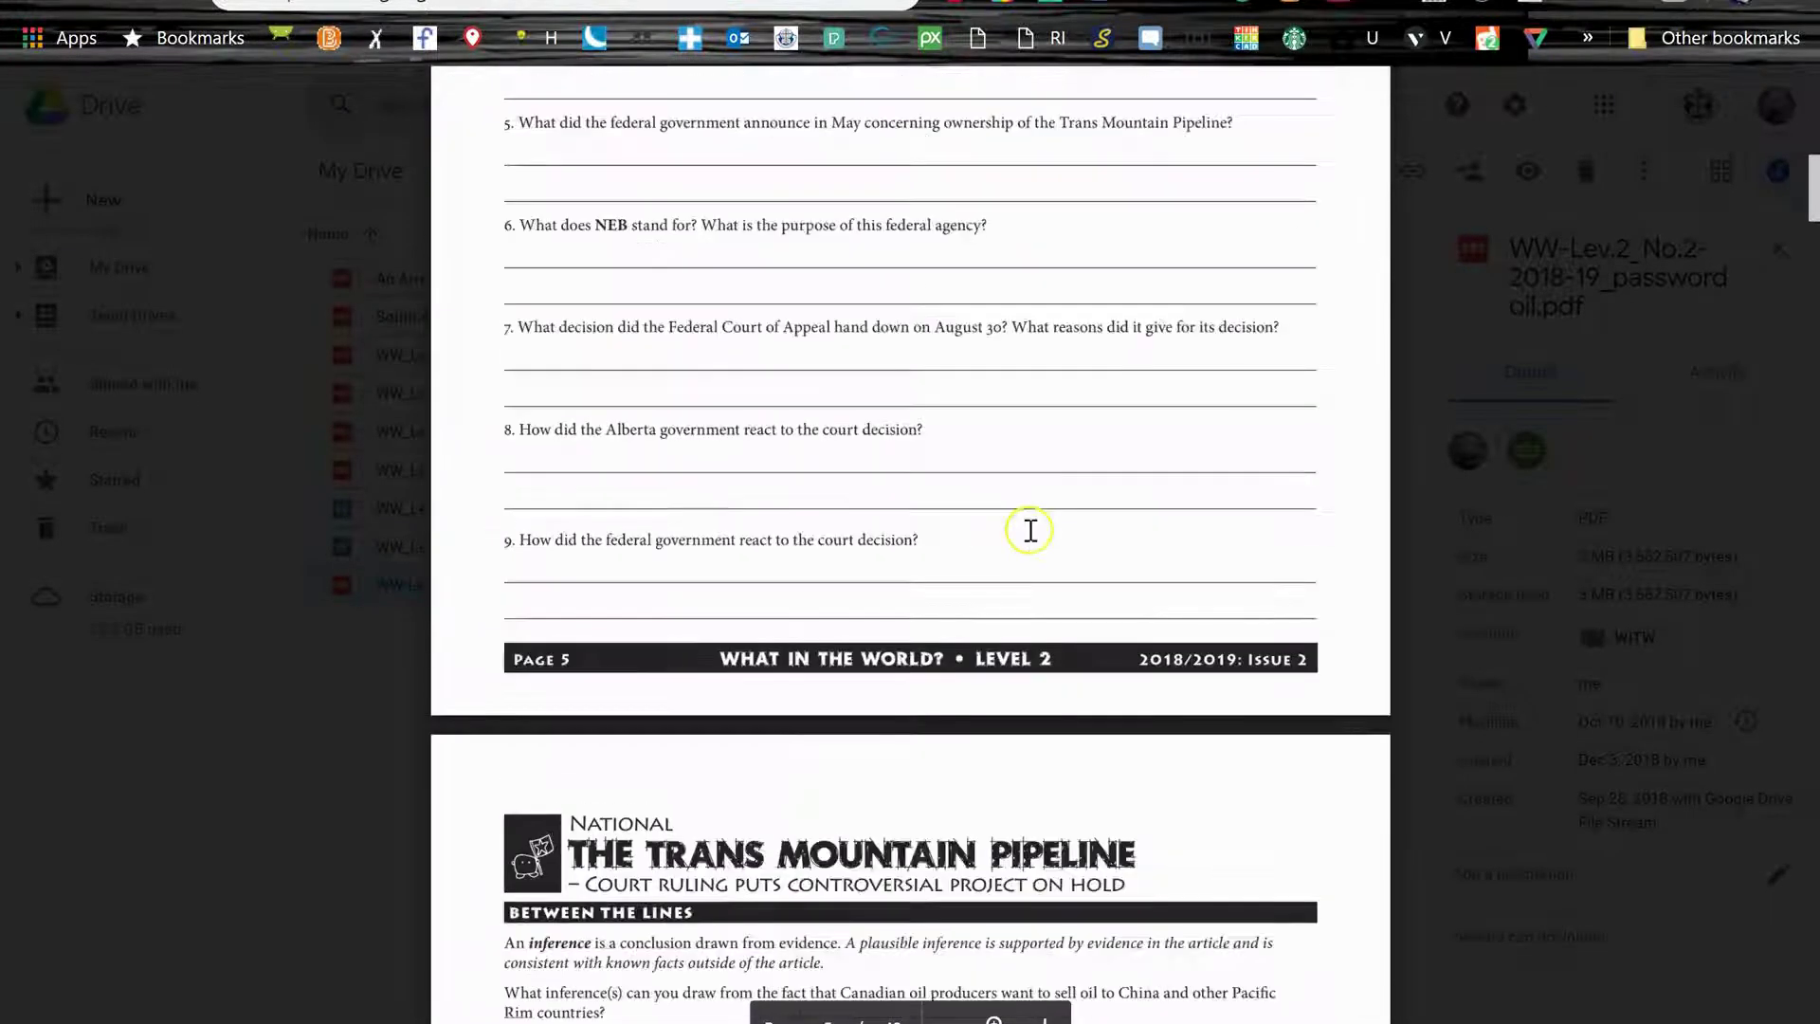
scroll(1031, 536, "down", 20)
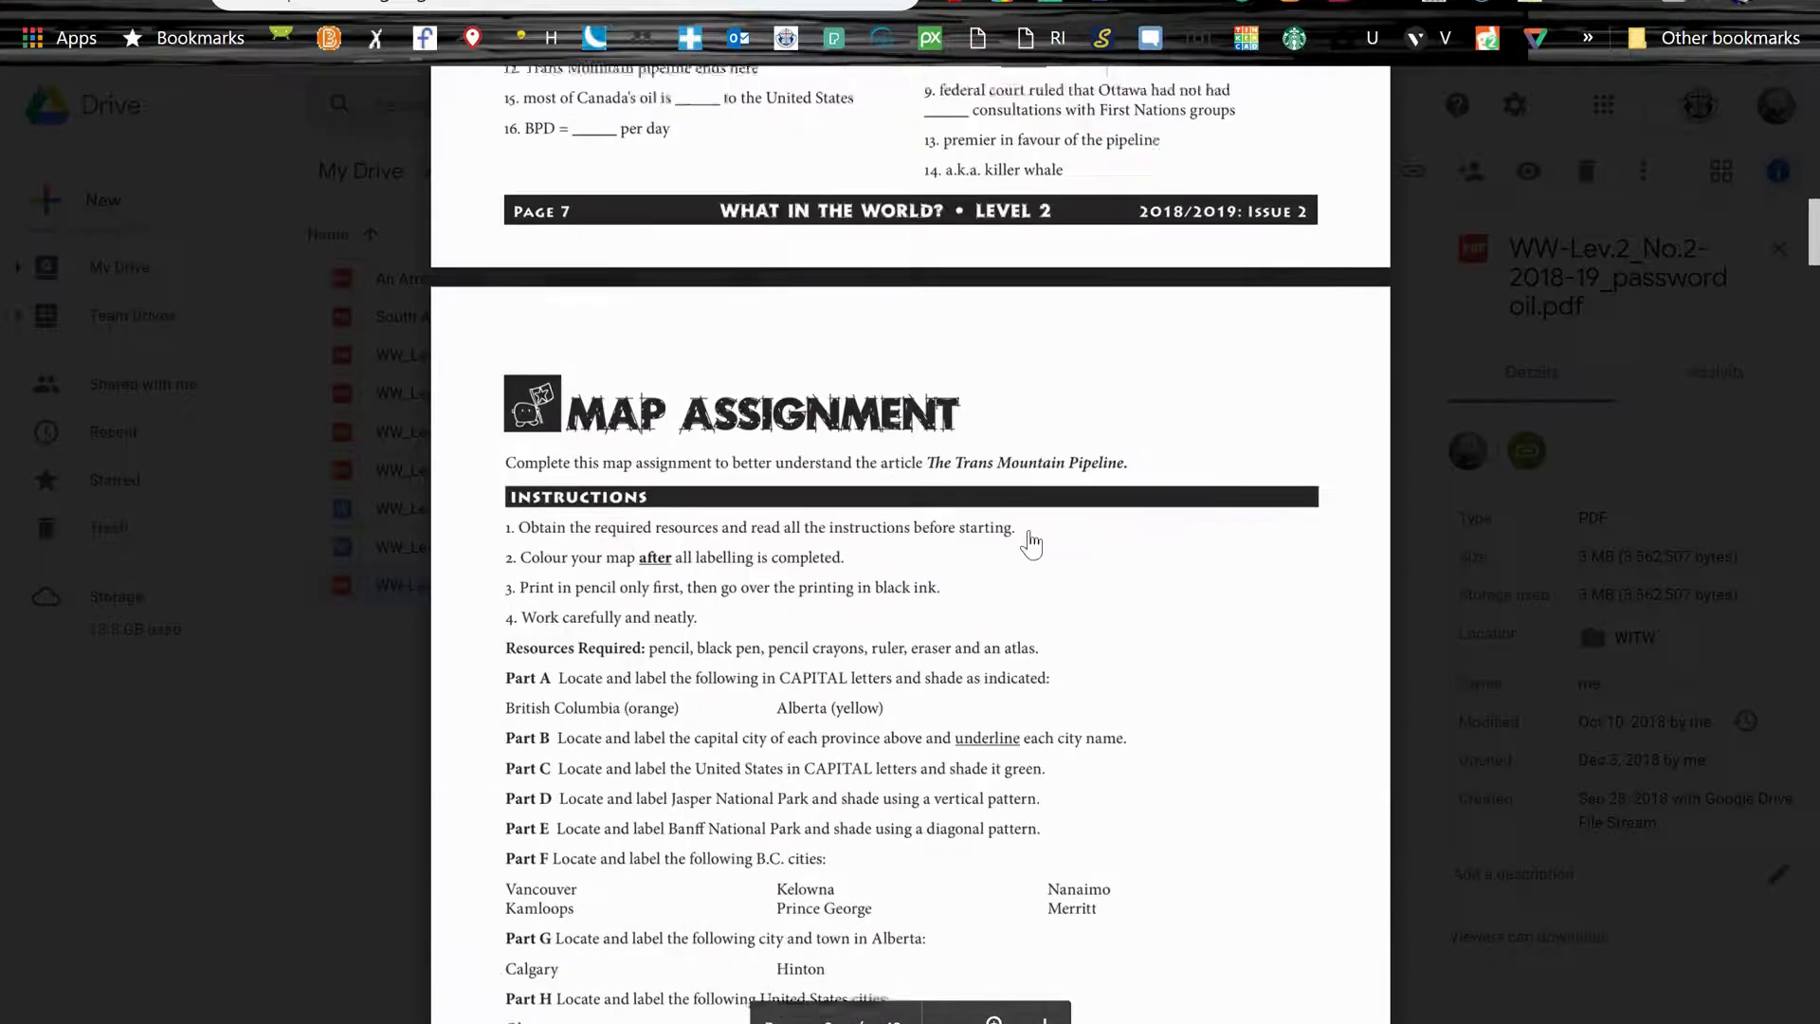
scroll(1031, 530, "down", 15)
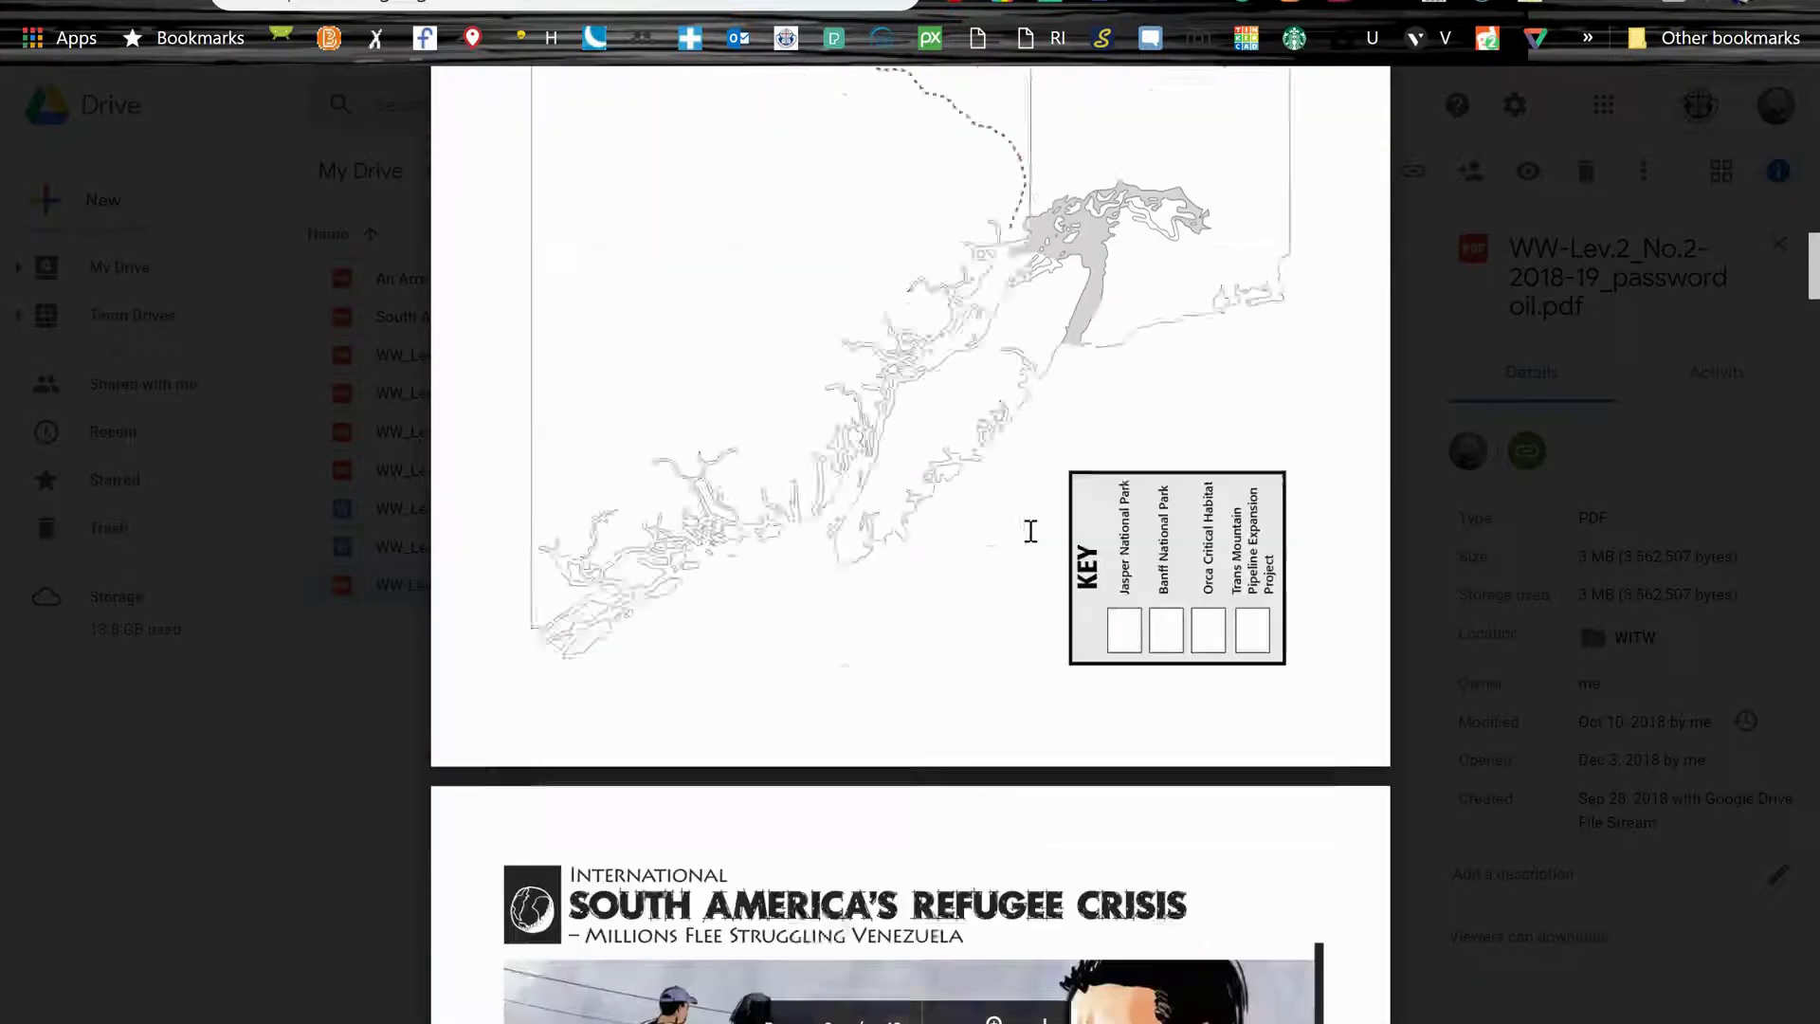
scroll(1030, 531, "down", 3)
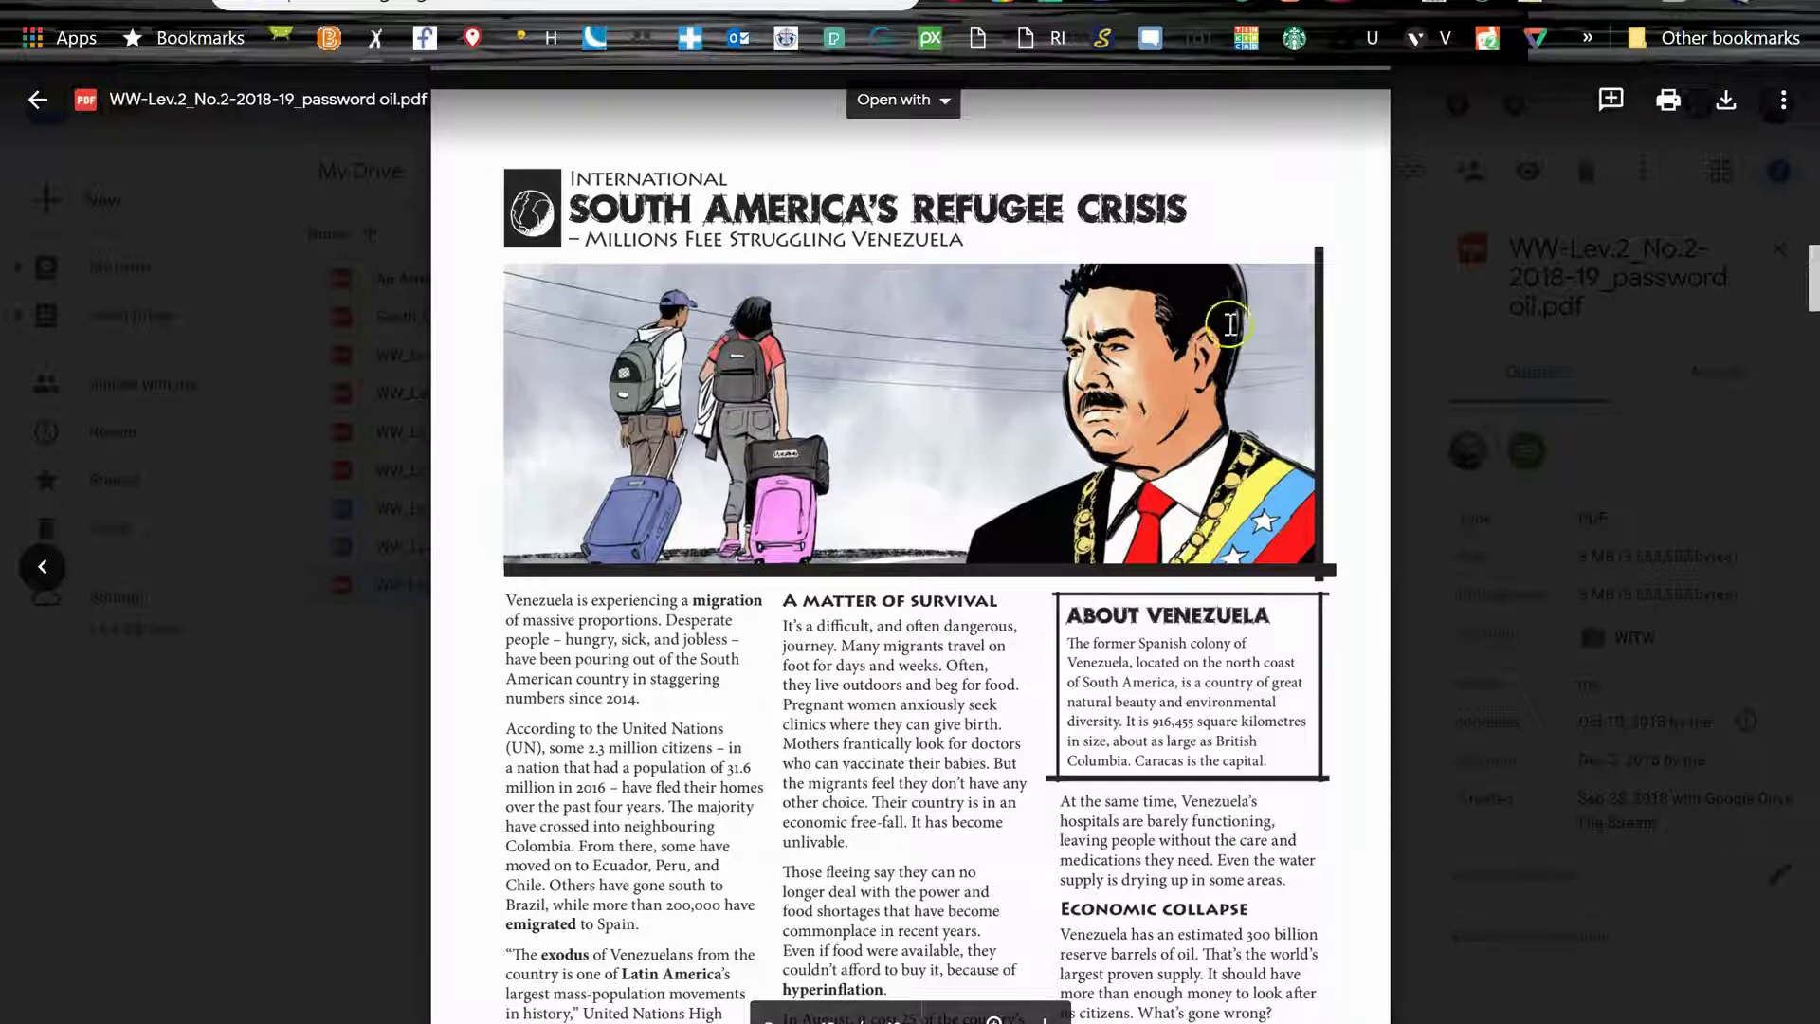
scroll(947, 341, "up", 20)
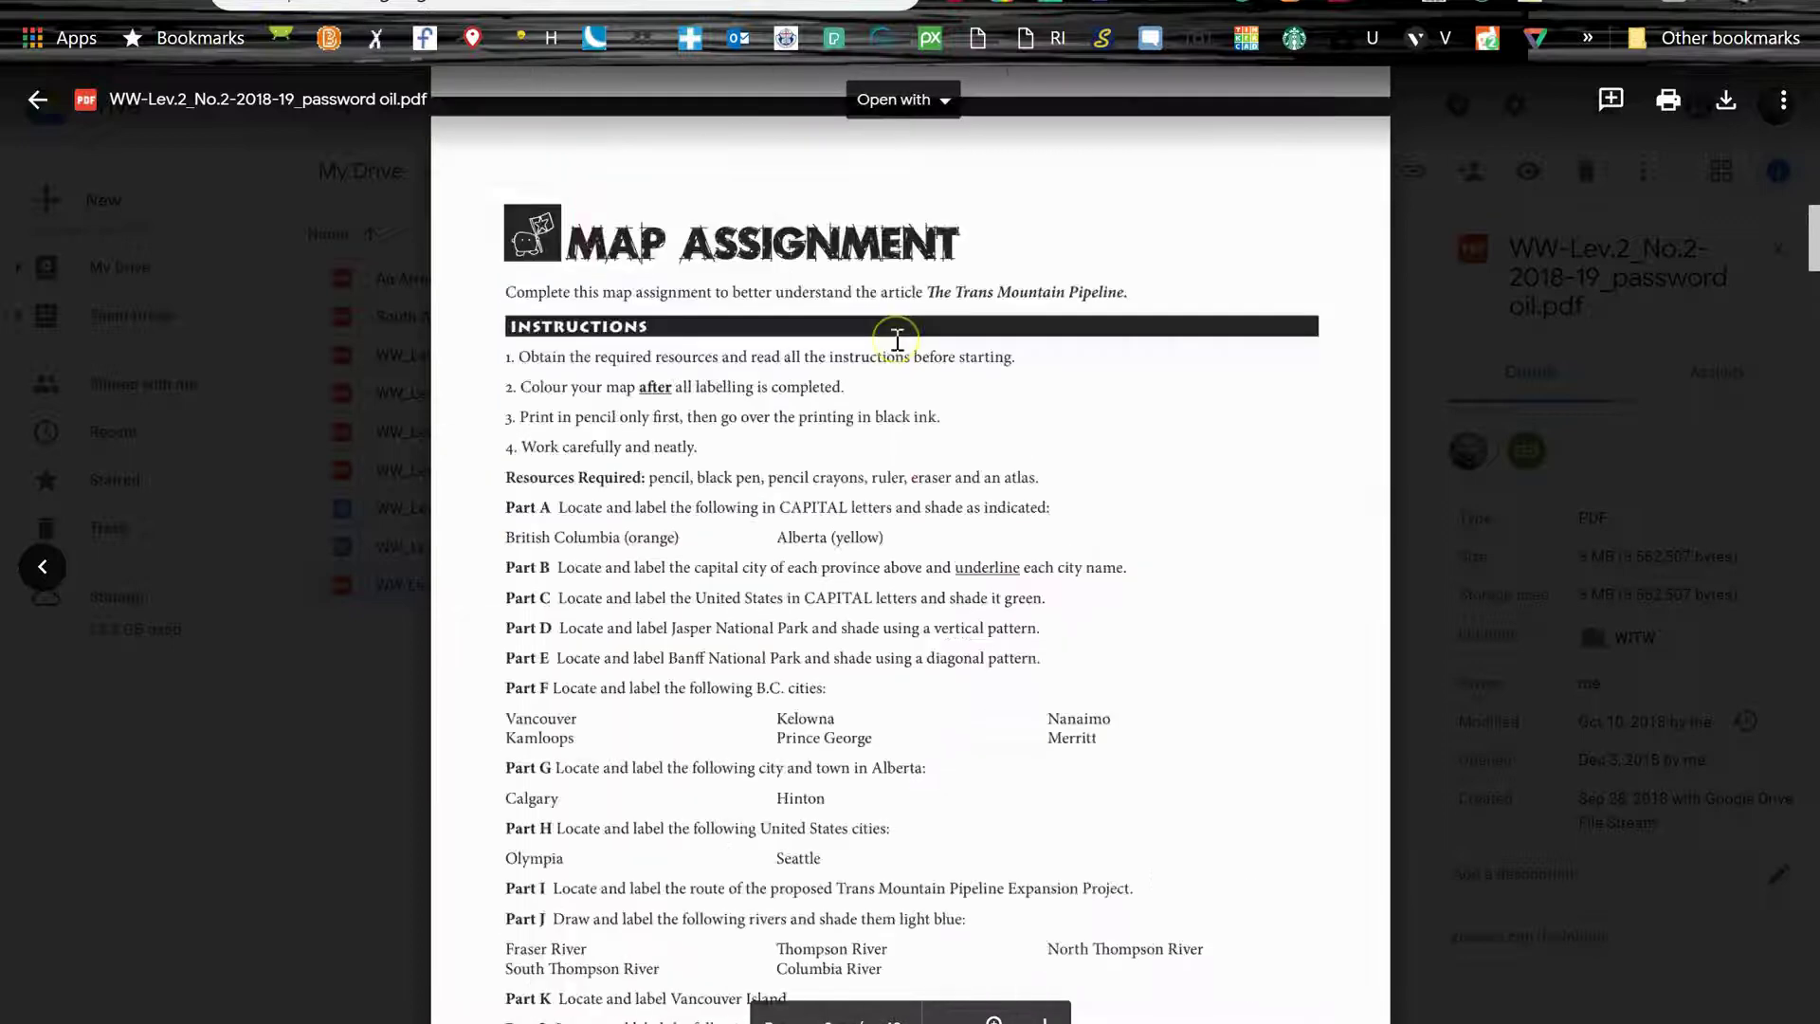
scroll(897, 340, "up", 20)
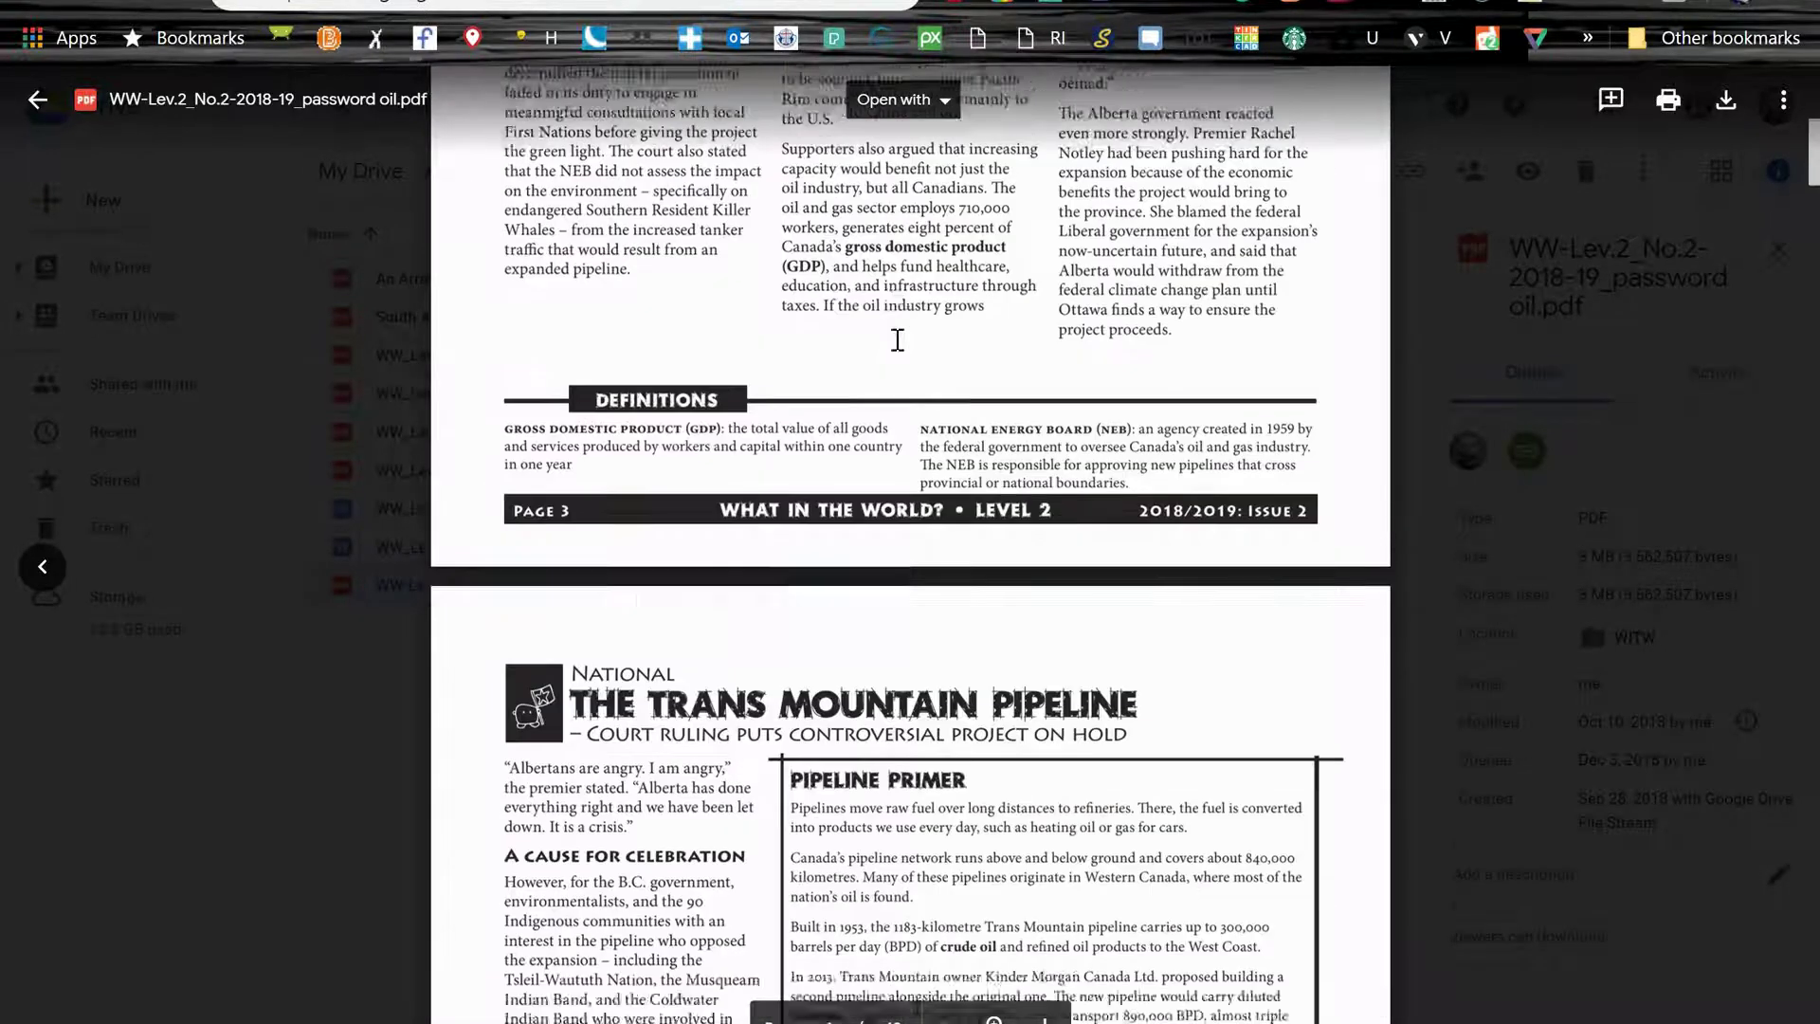
scroll(896, 337, "down", 5)
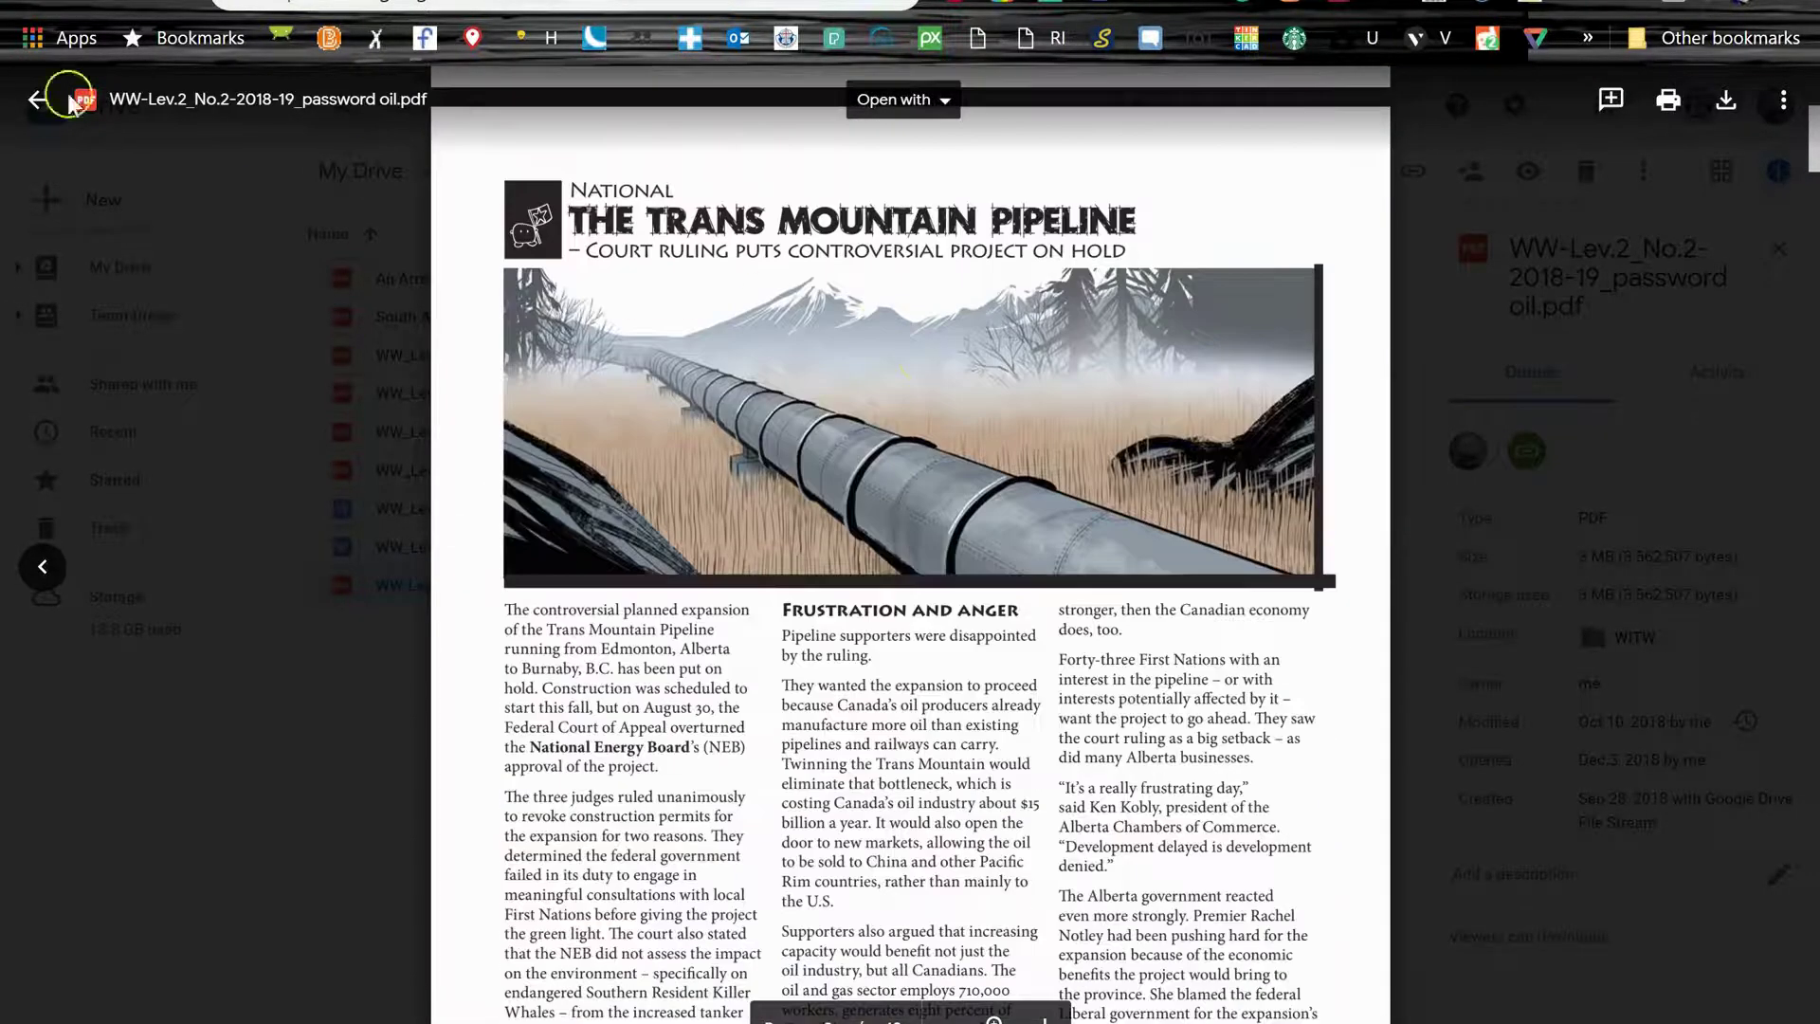
left_click(38, 101)
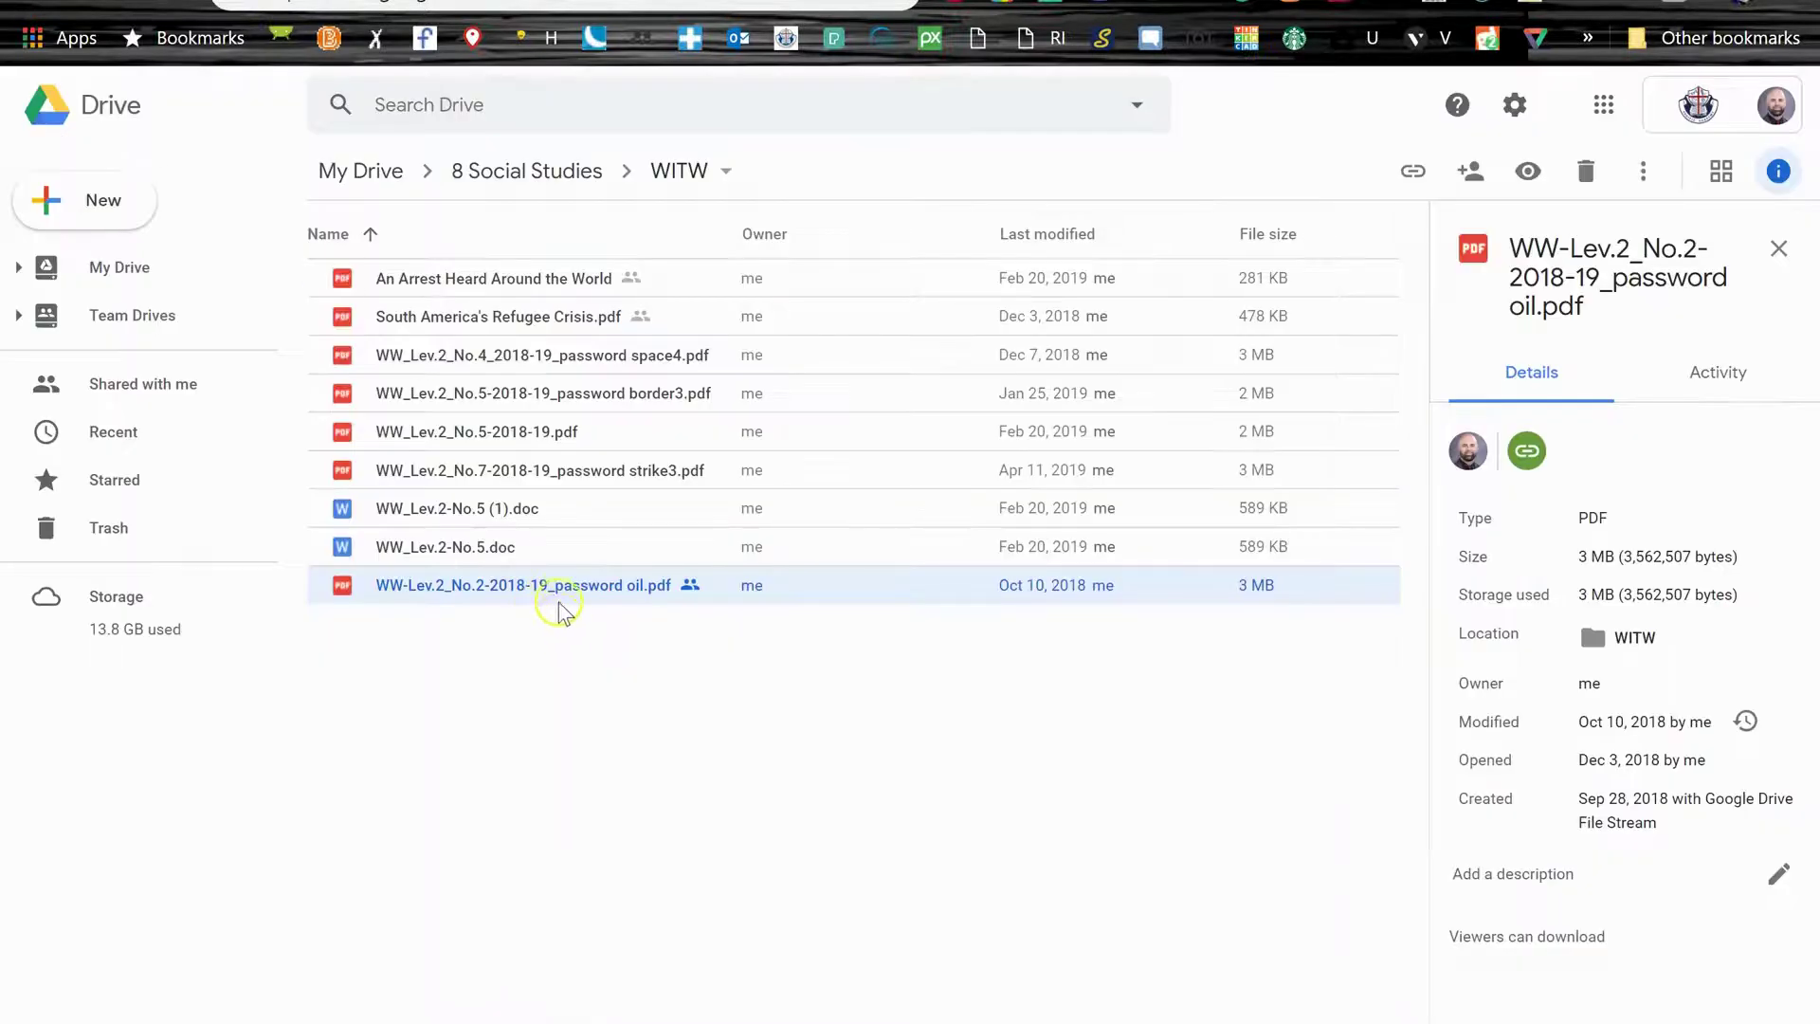
Browse the Drive app catalogue from the PDF's Open with menu without connecting anything.
right_click(567, 582)
mouse_move(701, 590)
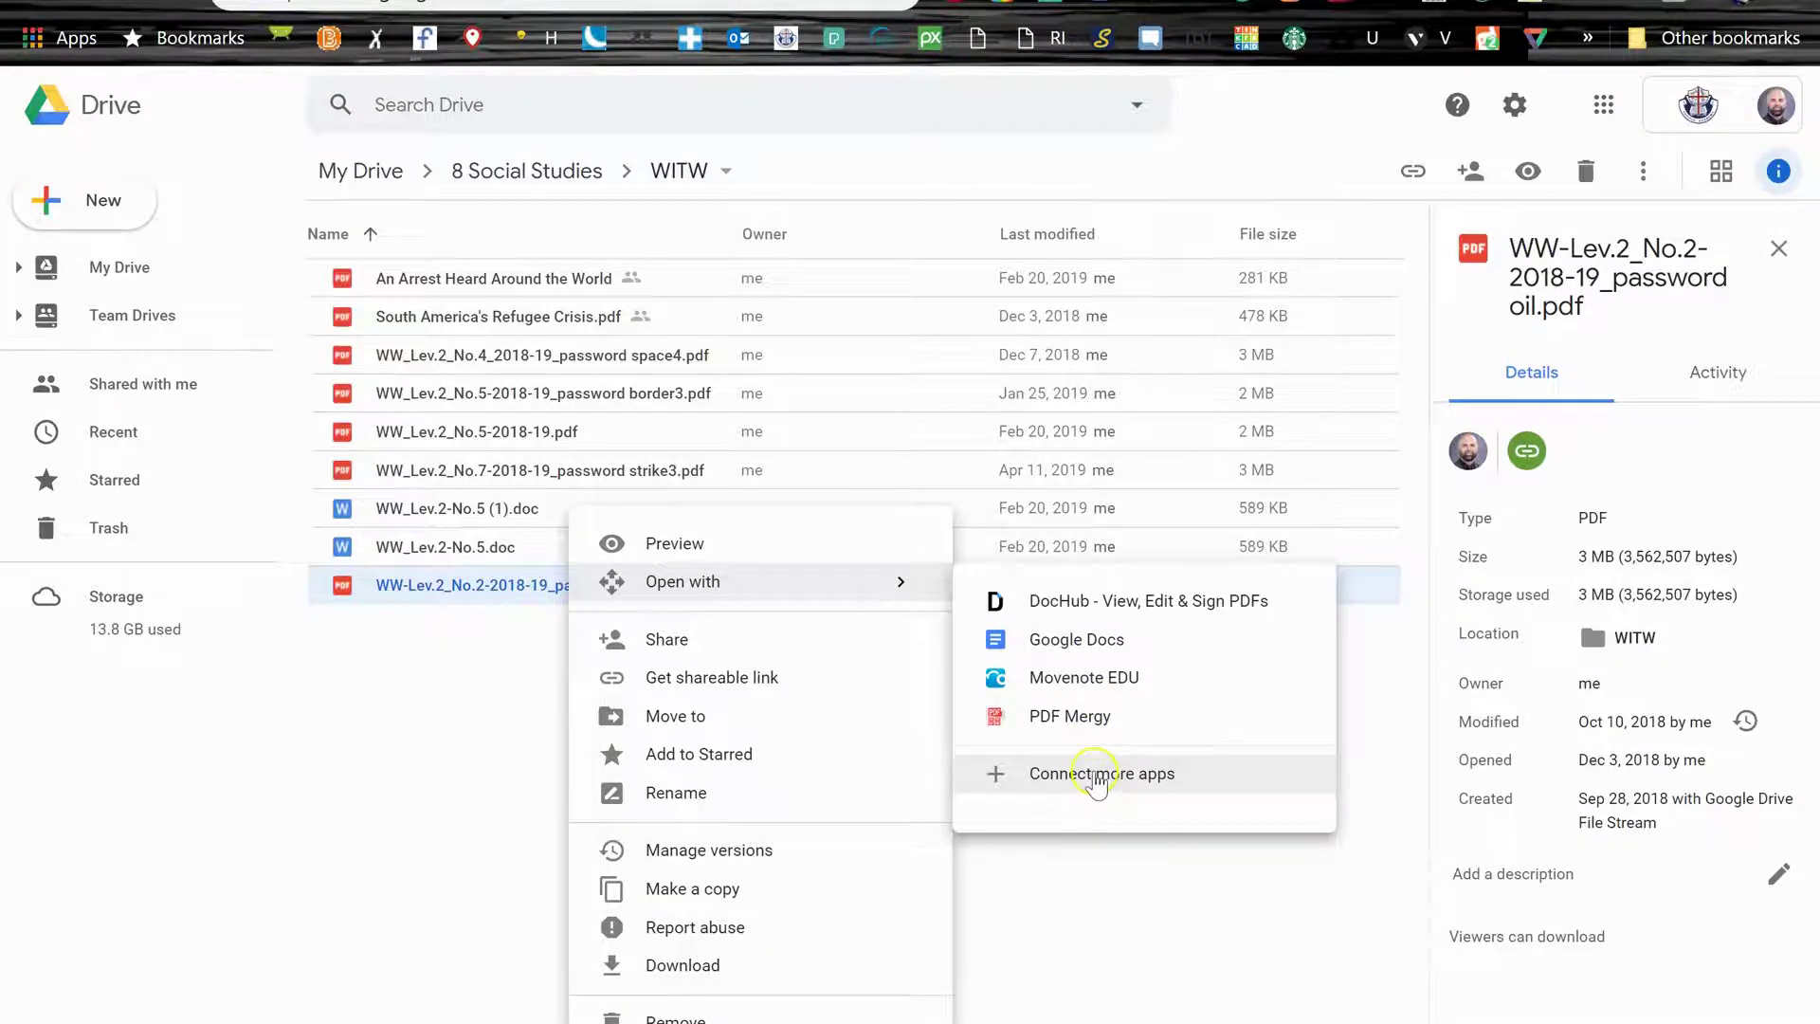
left_click(1097, 776)
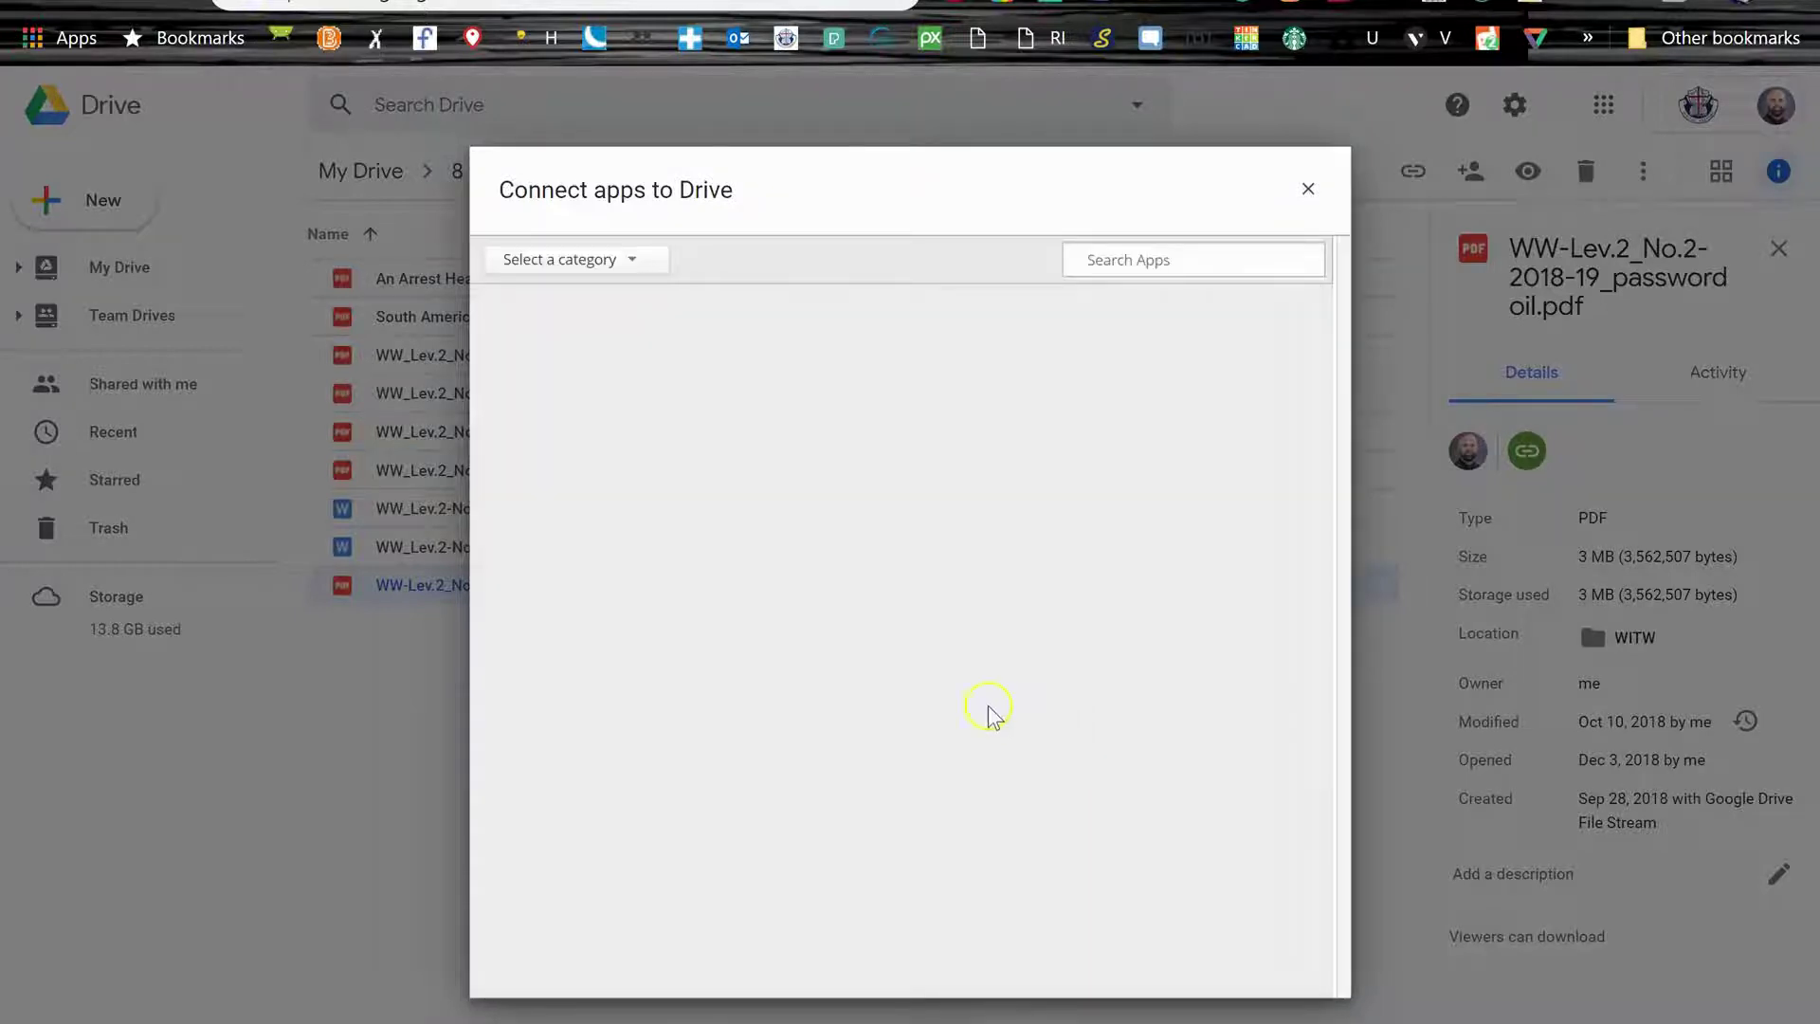
scroll(879, 604, "down", 5)
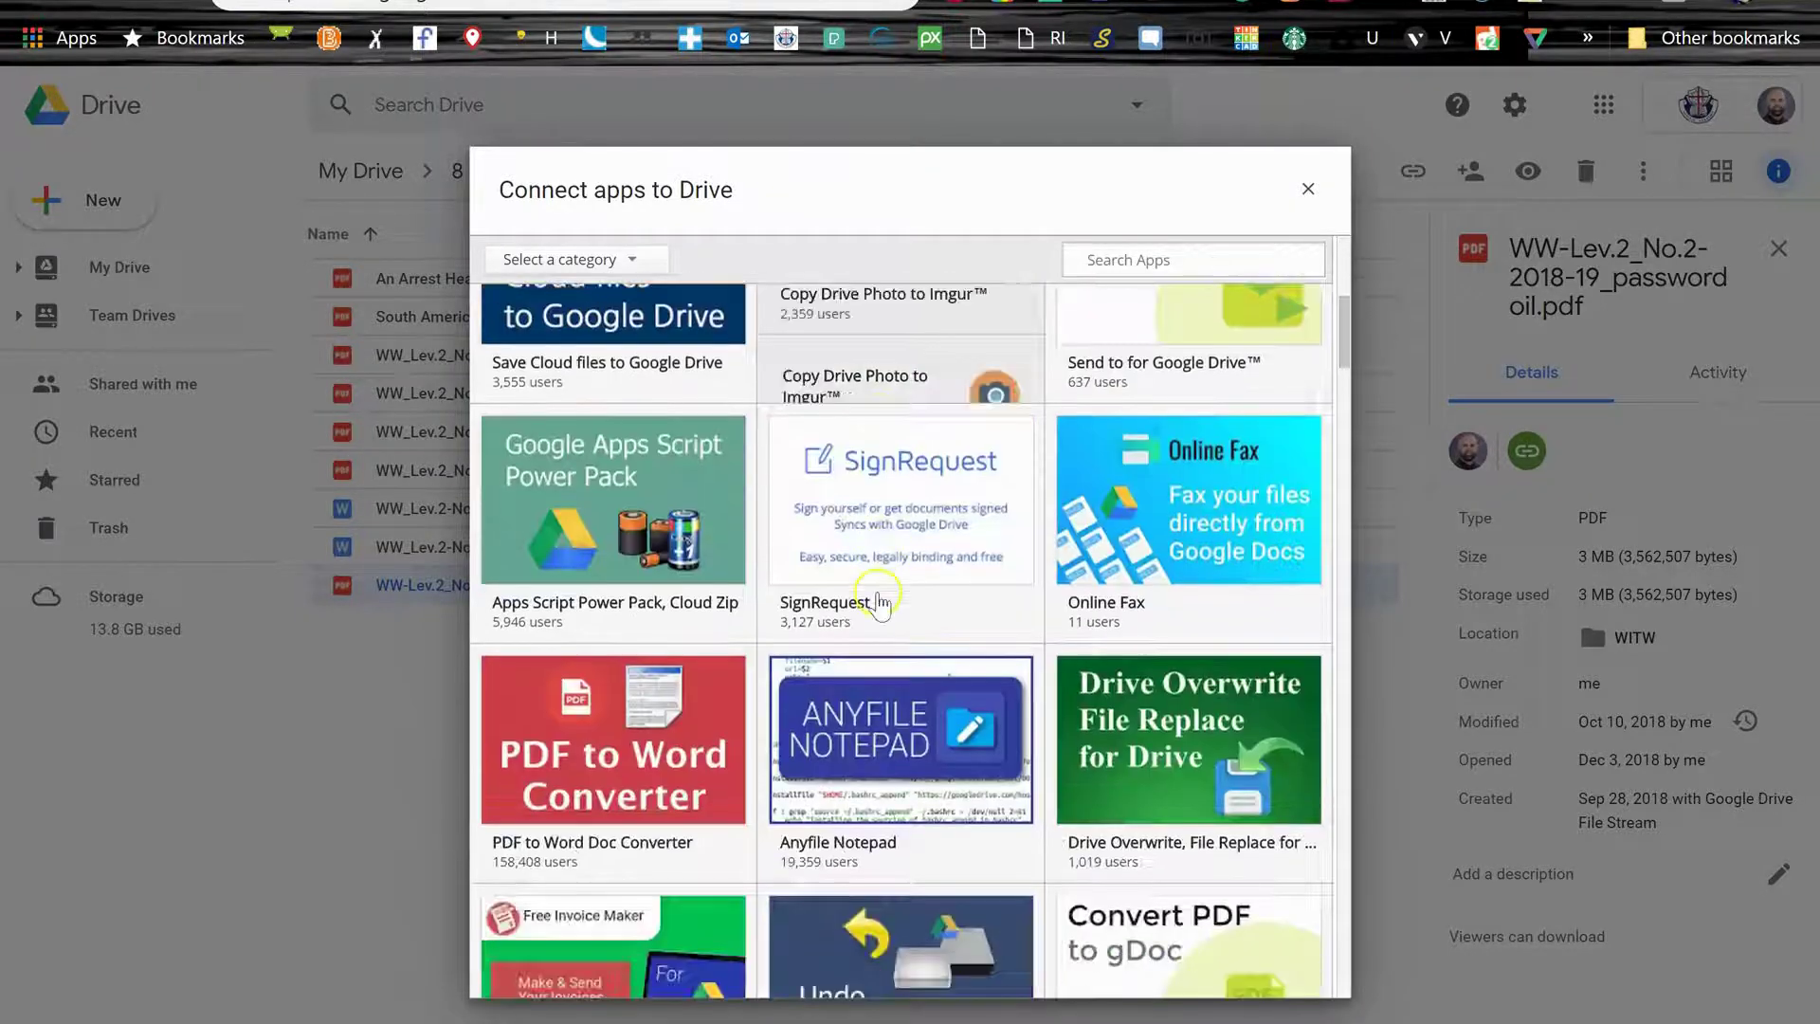
scroll(880, 603, "down", 15)
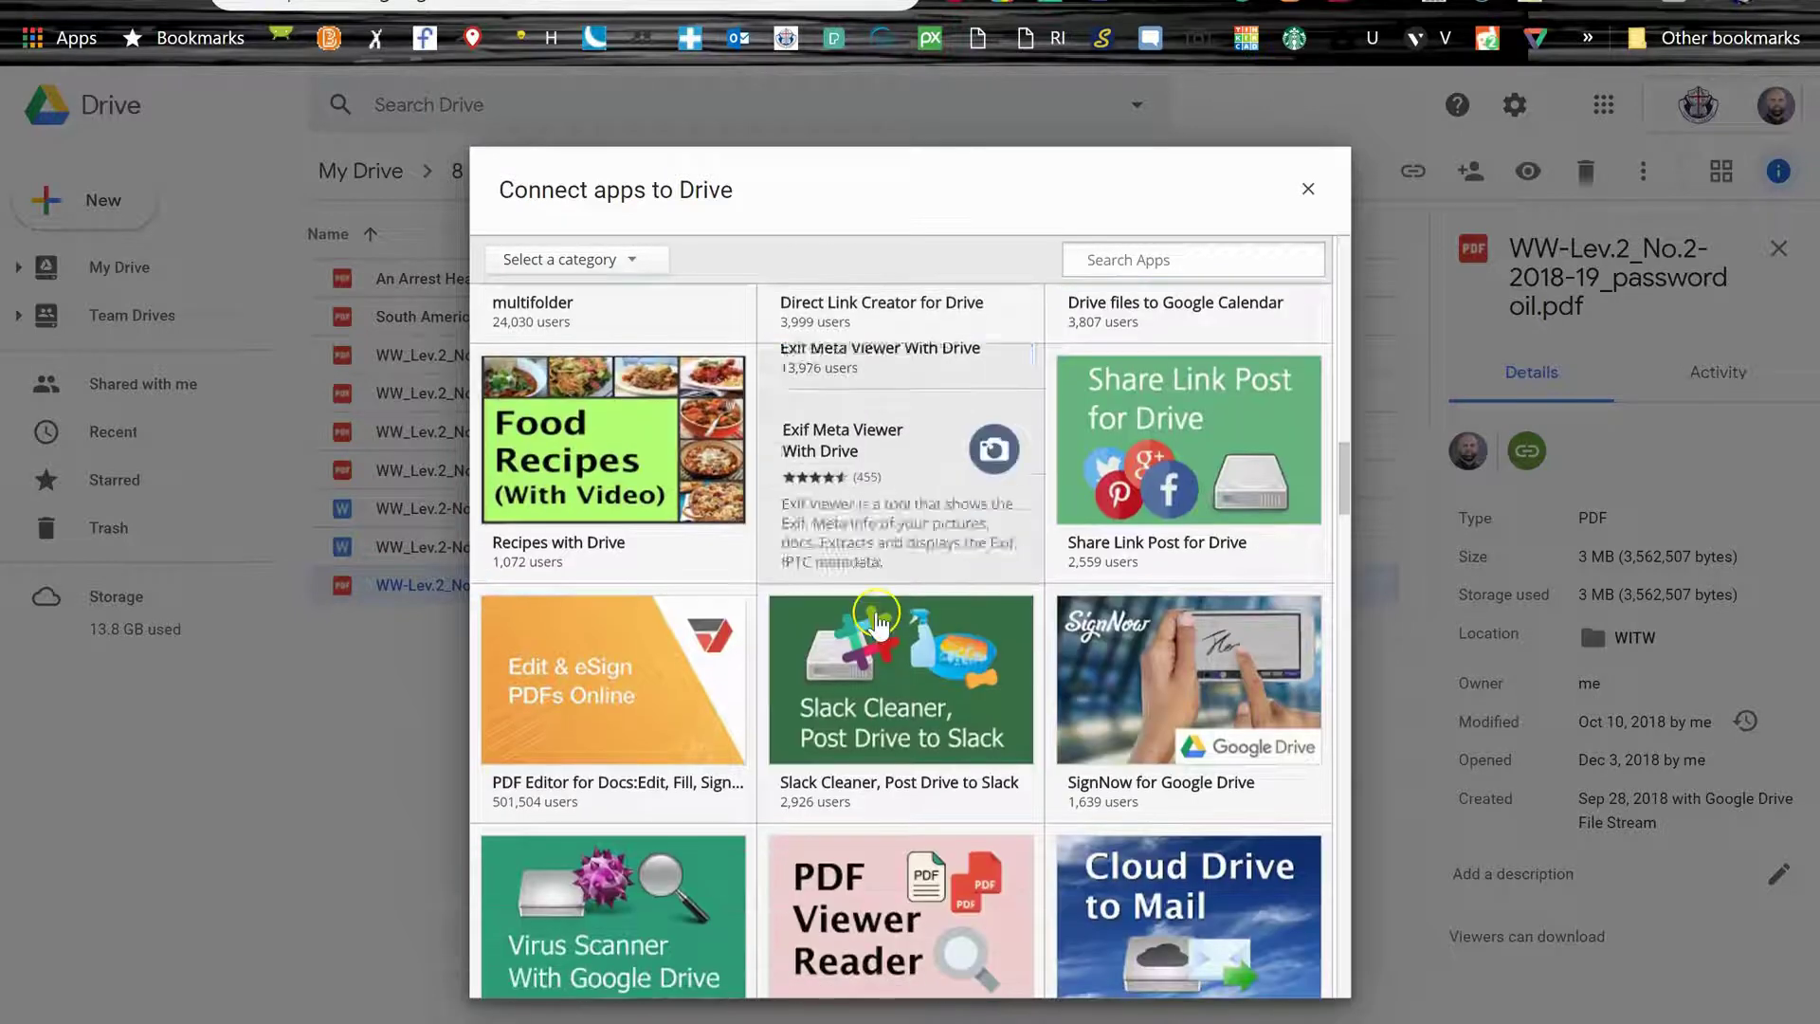
scroll(877, 618, "down", 14)
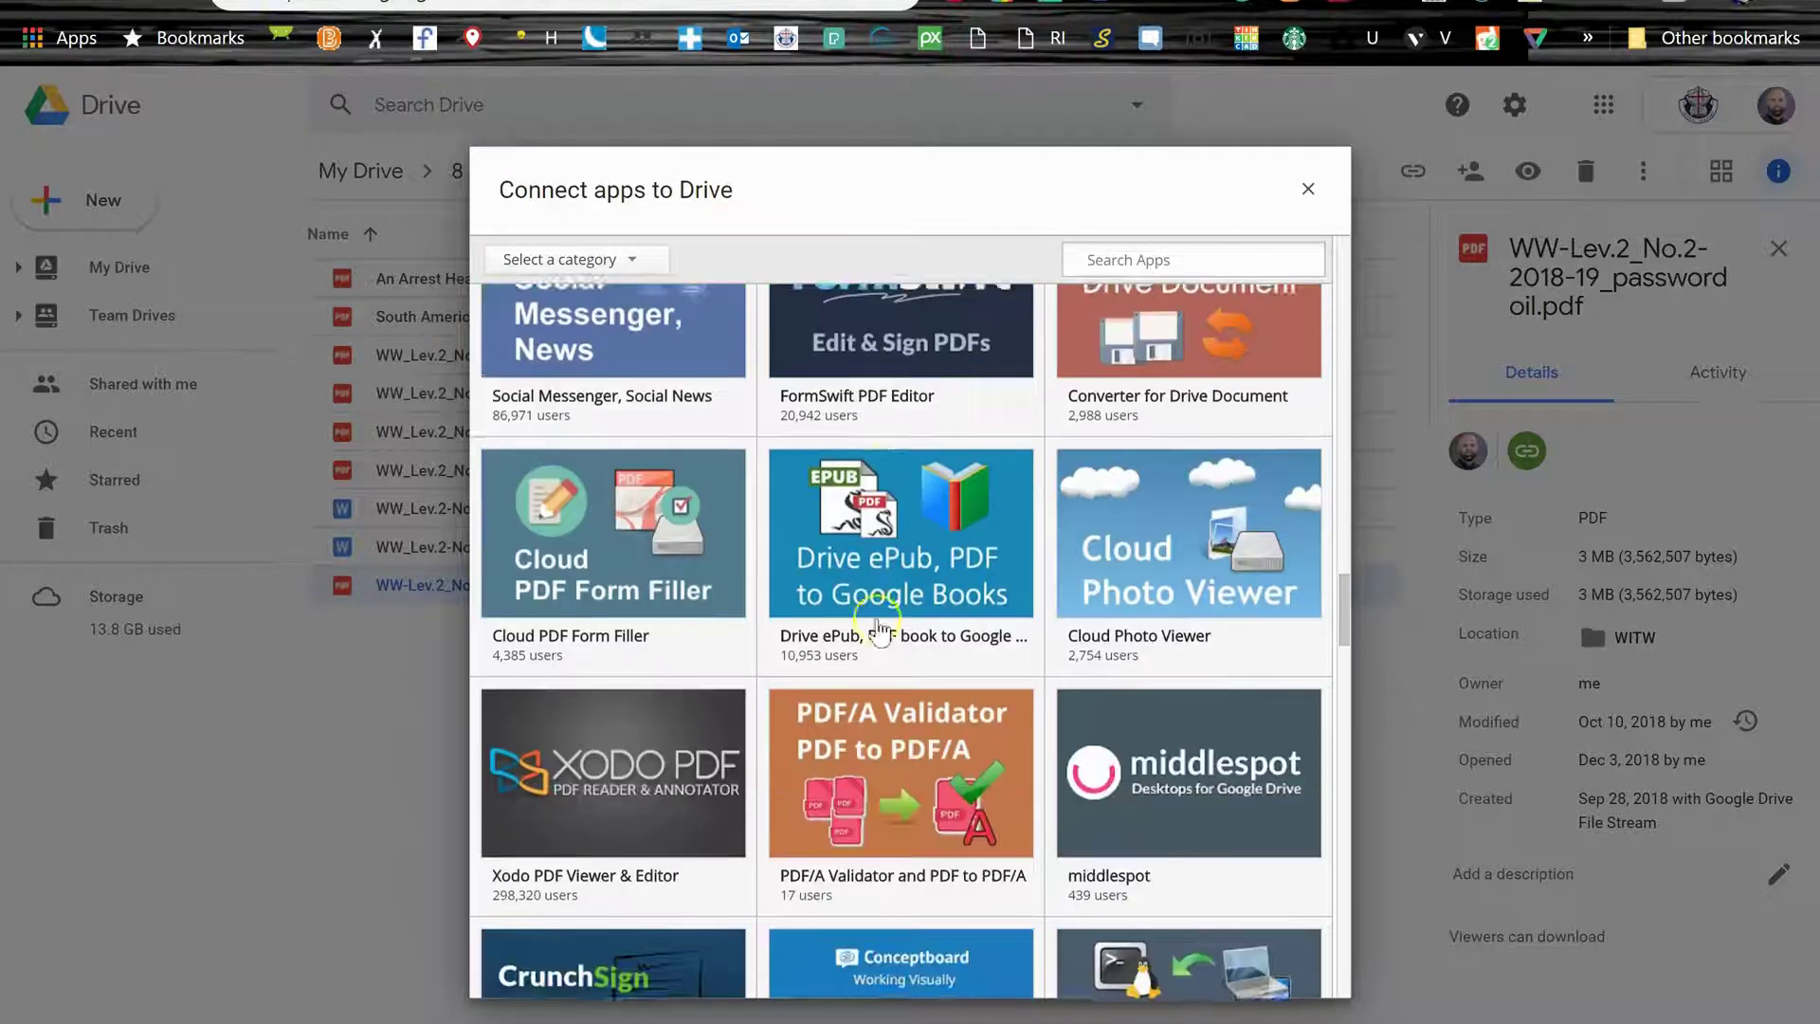
scroll(879, 630, "down", 4)
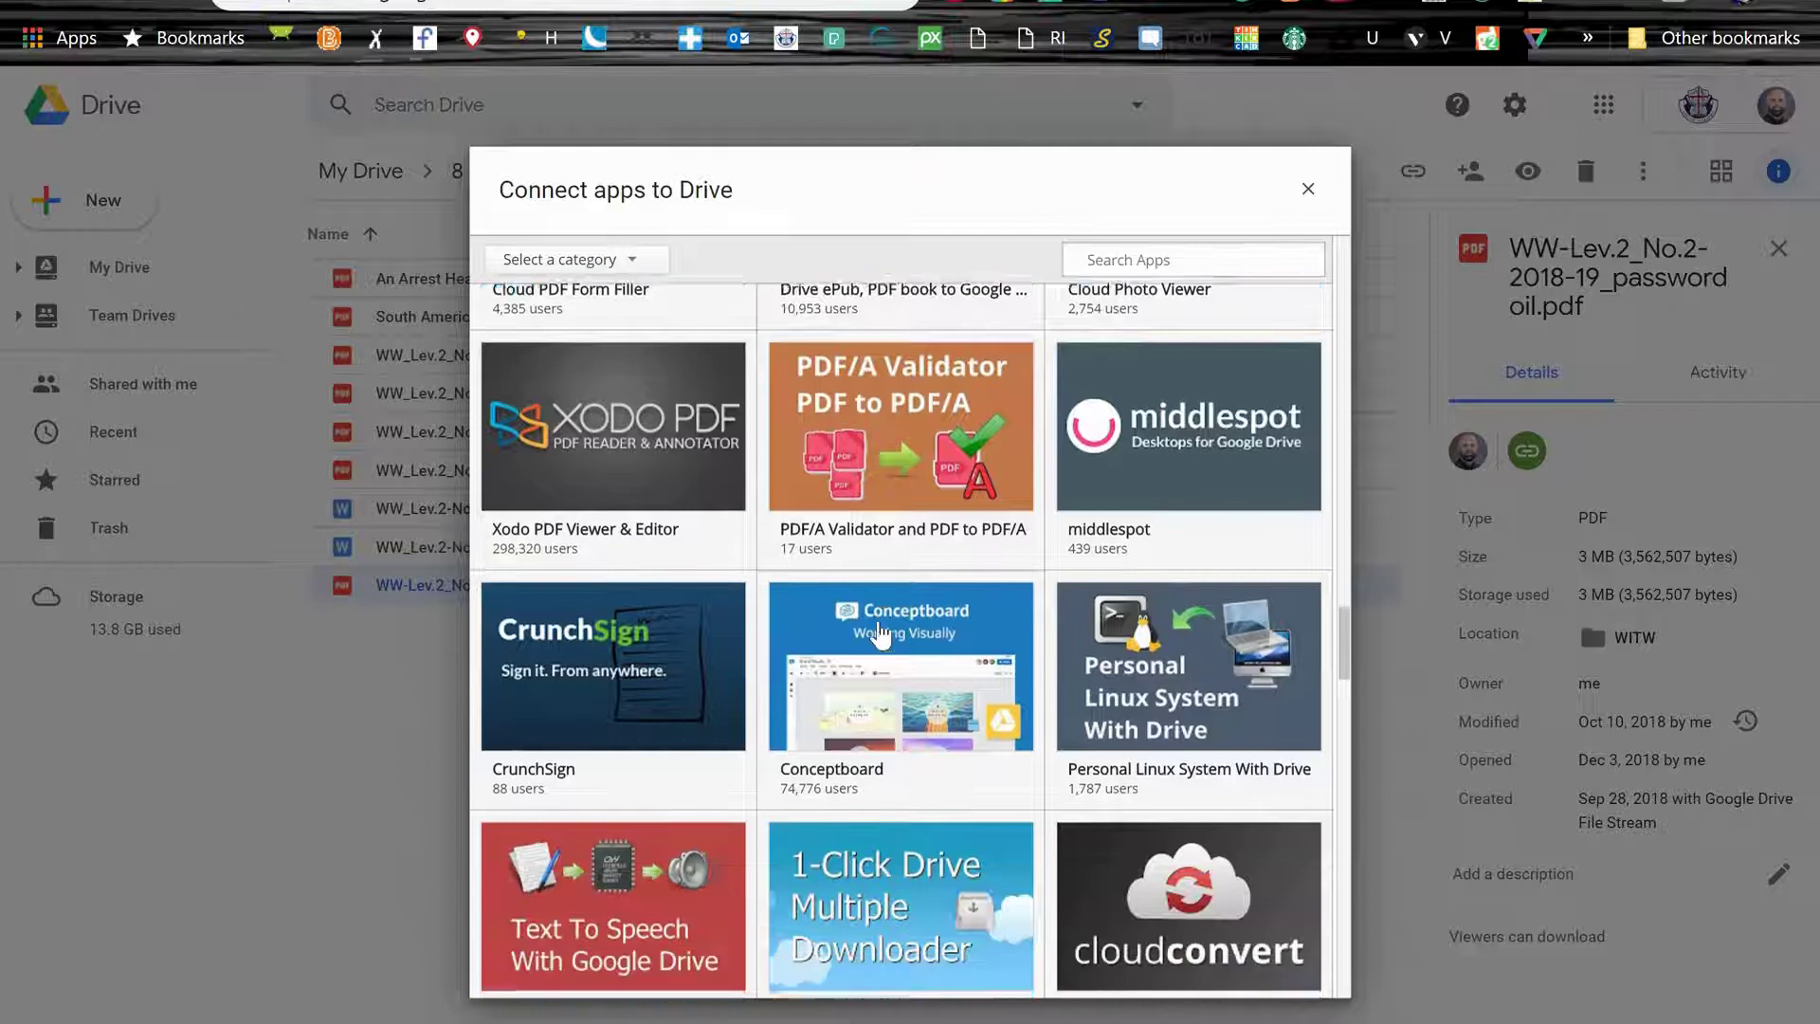
scroll(879, 633, "down", 4)
scroll(880, 633, "down", 10)
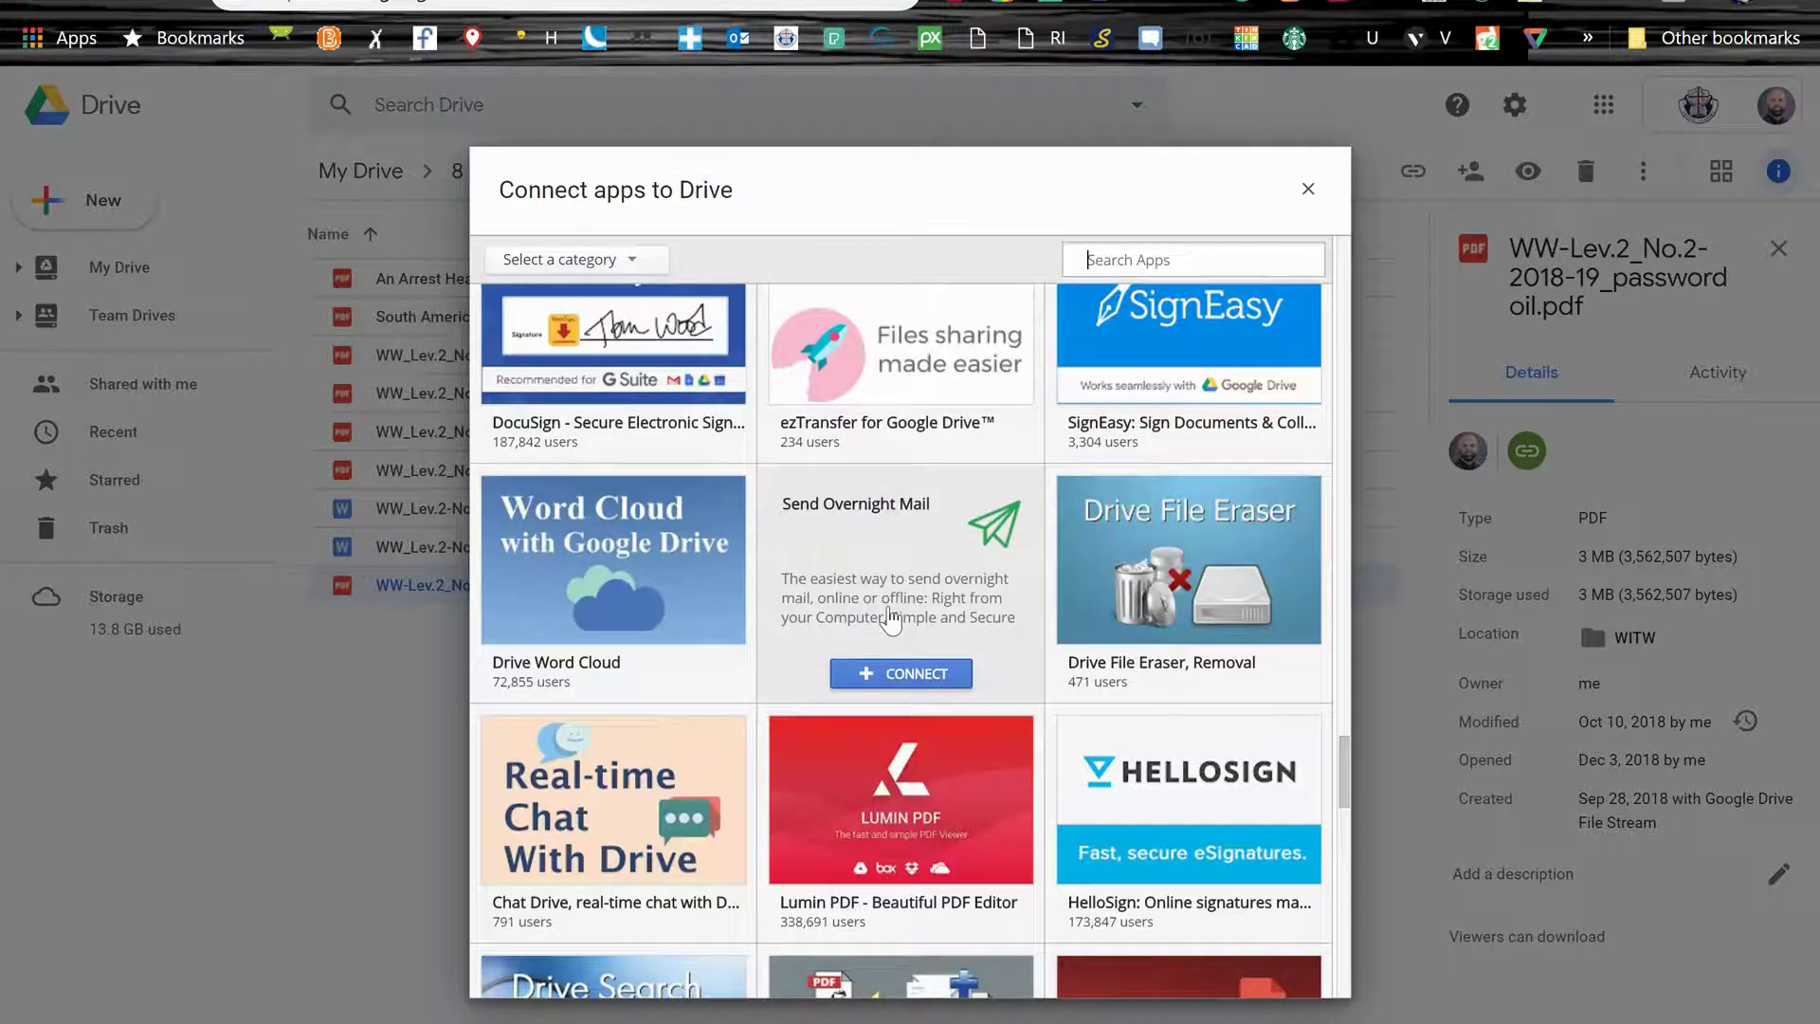
scroll(891, 621, "down", 8)
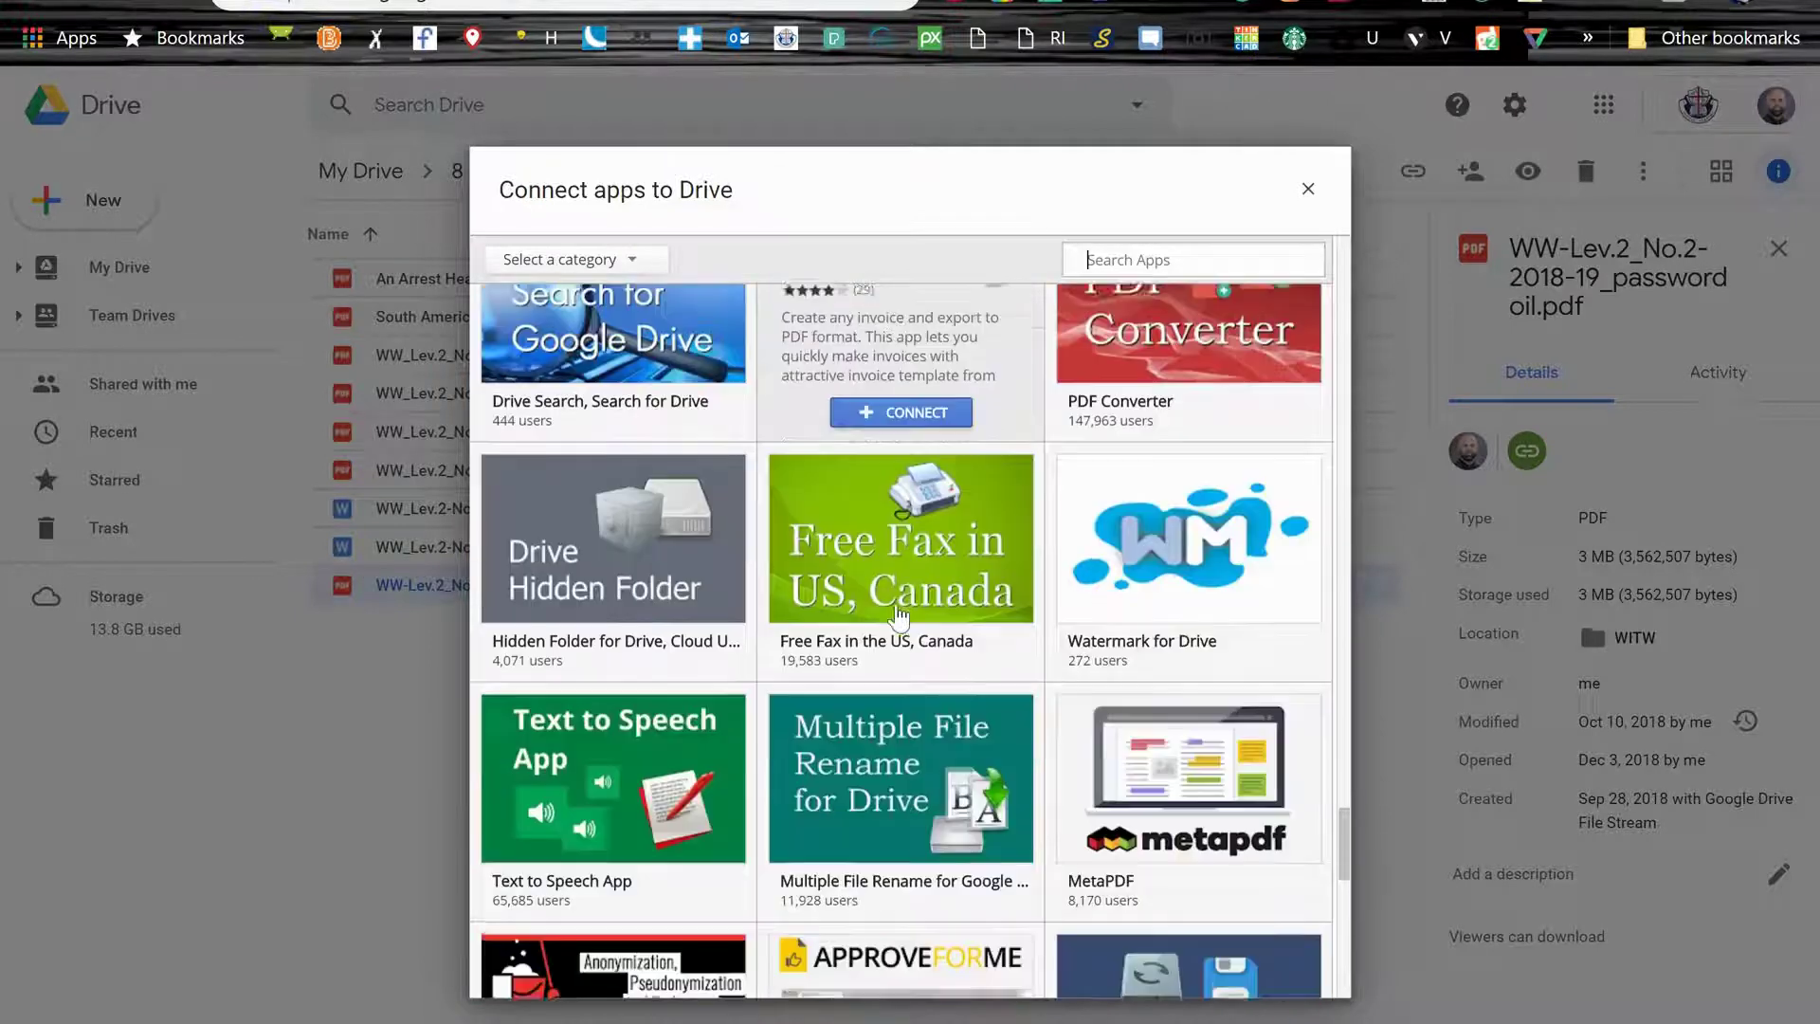
left_click(1308, 188)
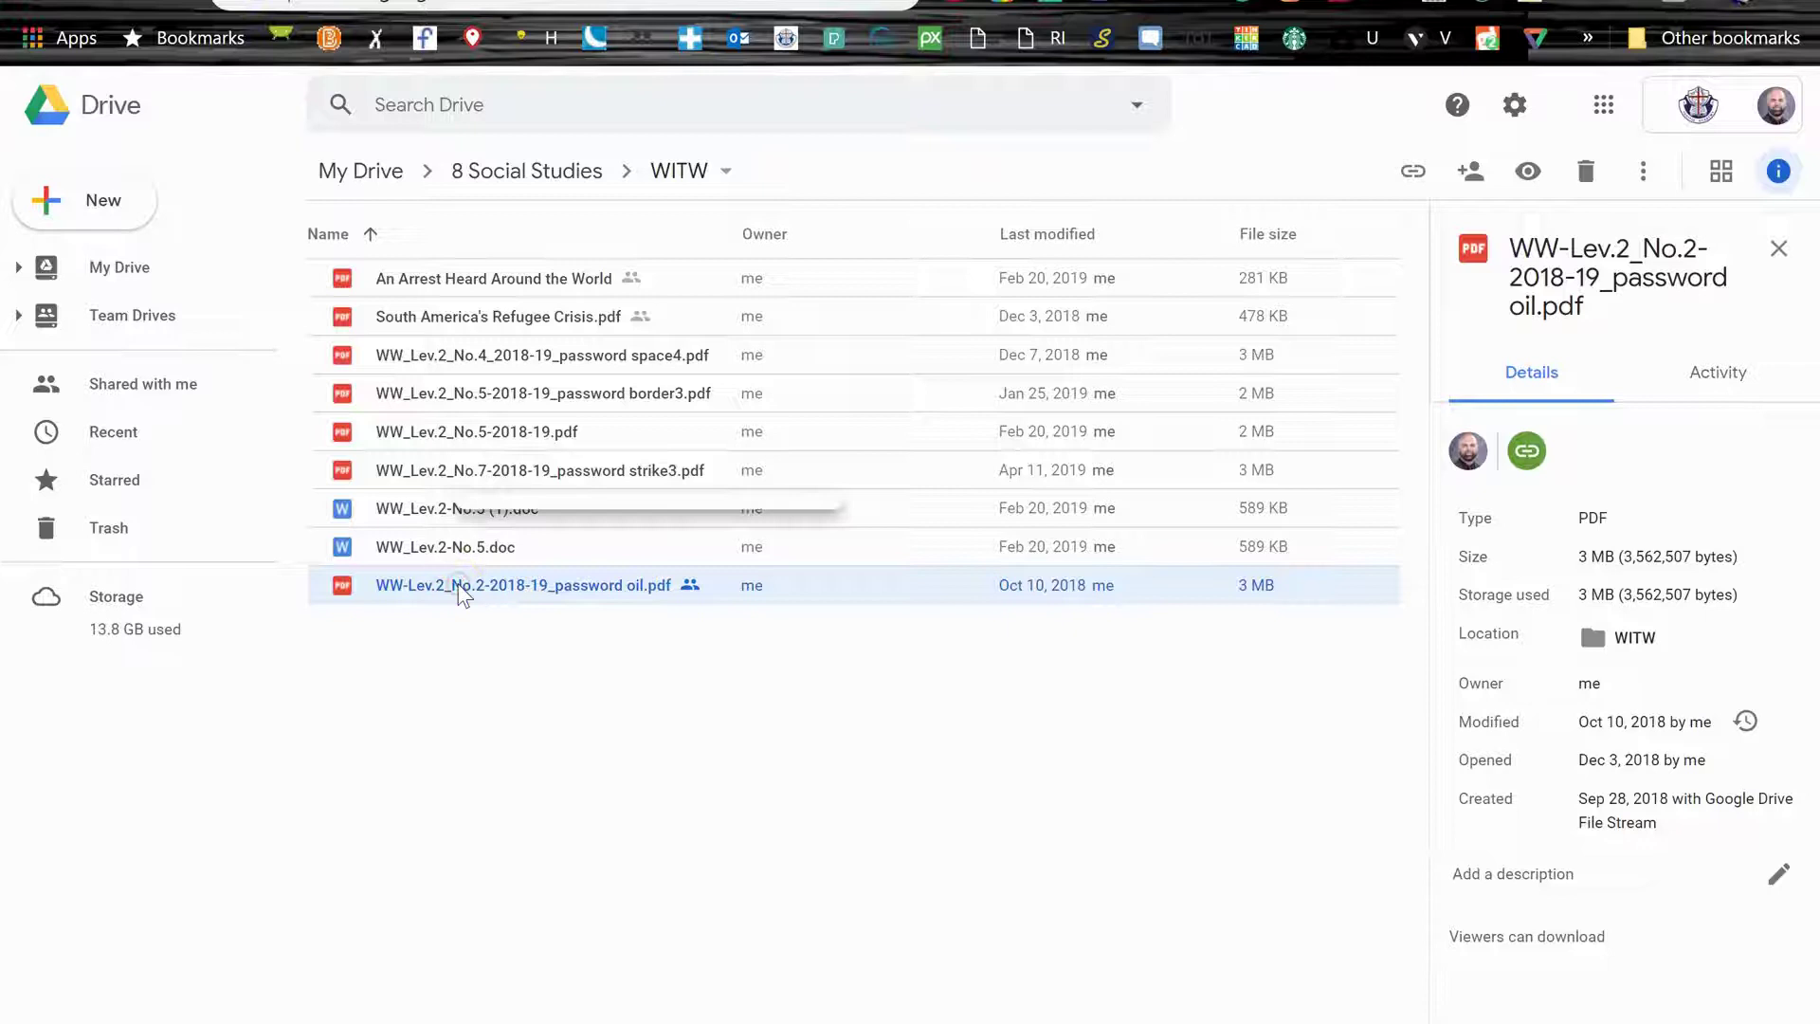
Open the PDF with DocHub, enter its password and create an editable document.
right_click(460, 588)
mouse_move(481, 582)
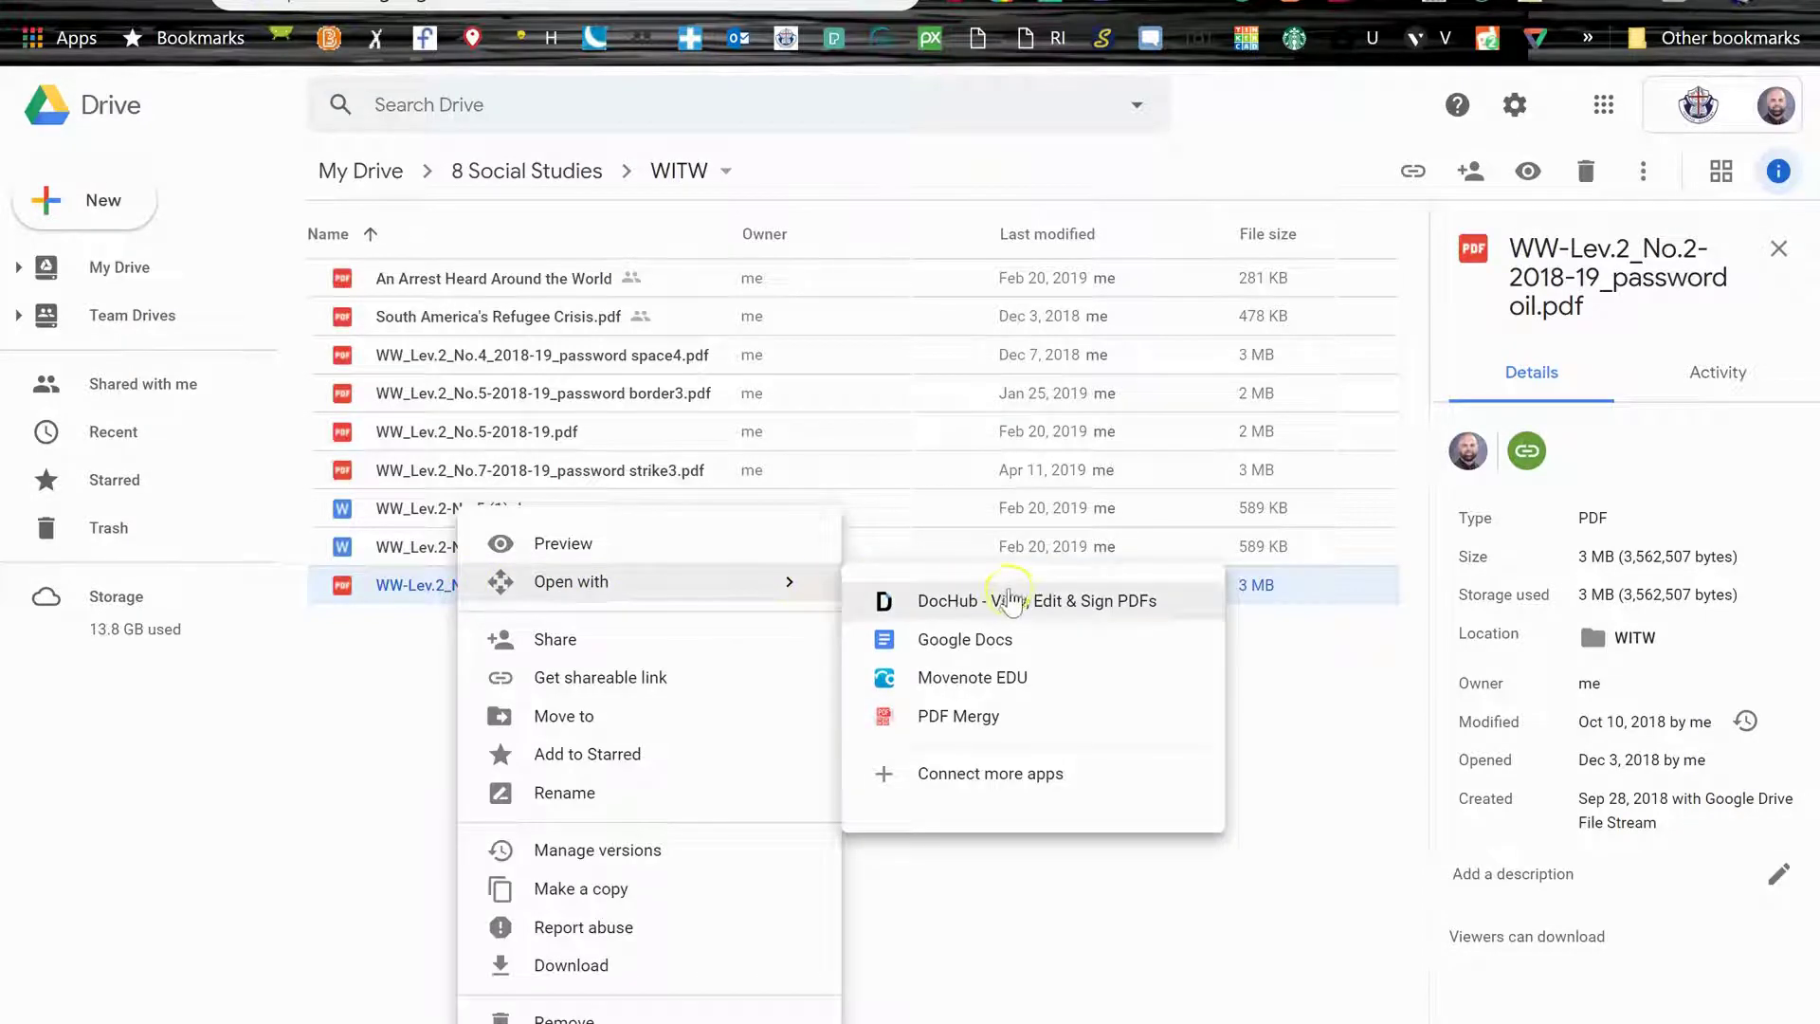
left_click(1004, 603)
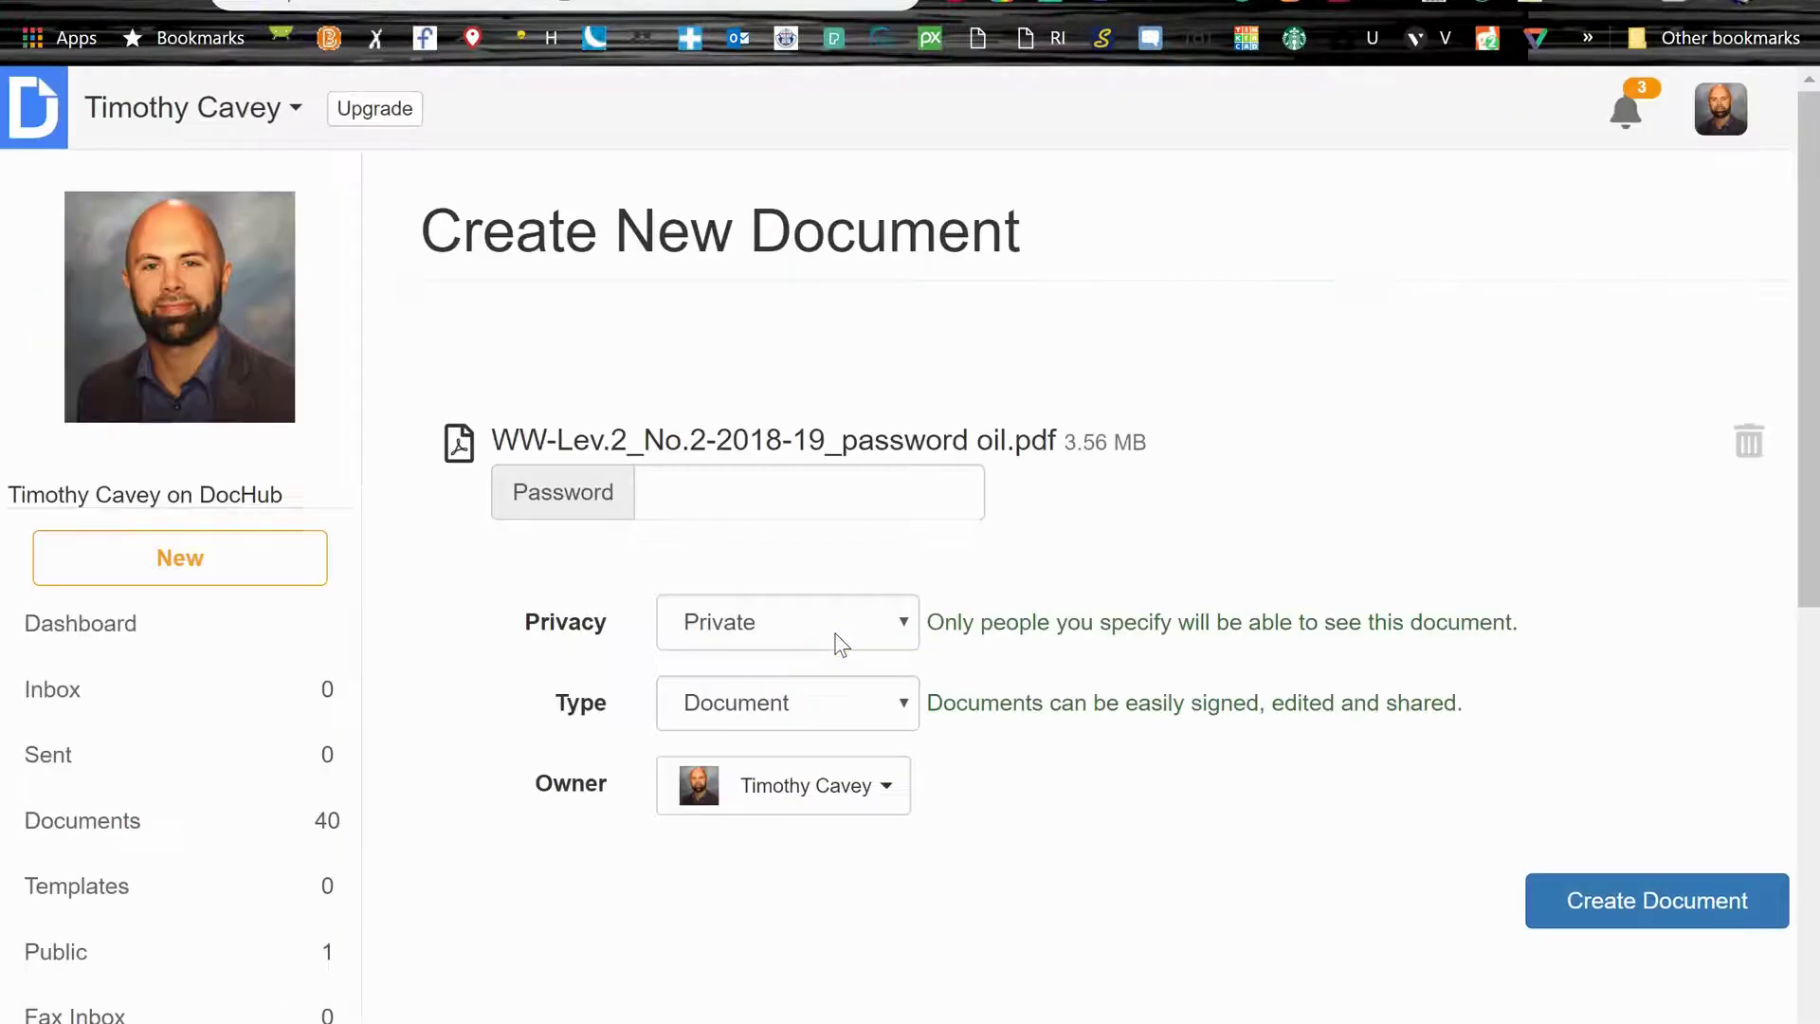
left_click(709, 489)
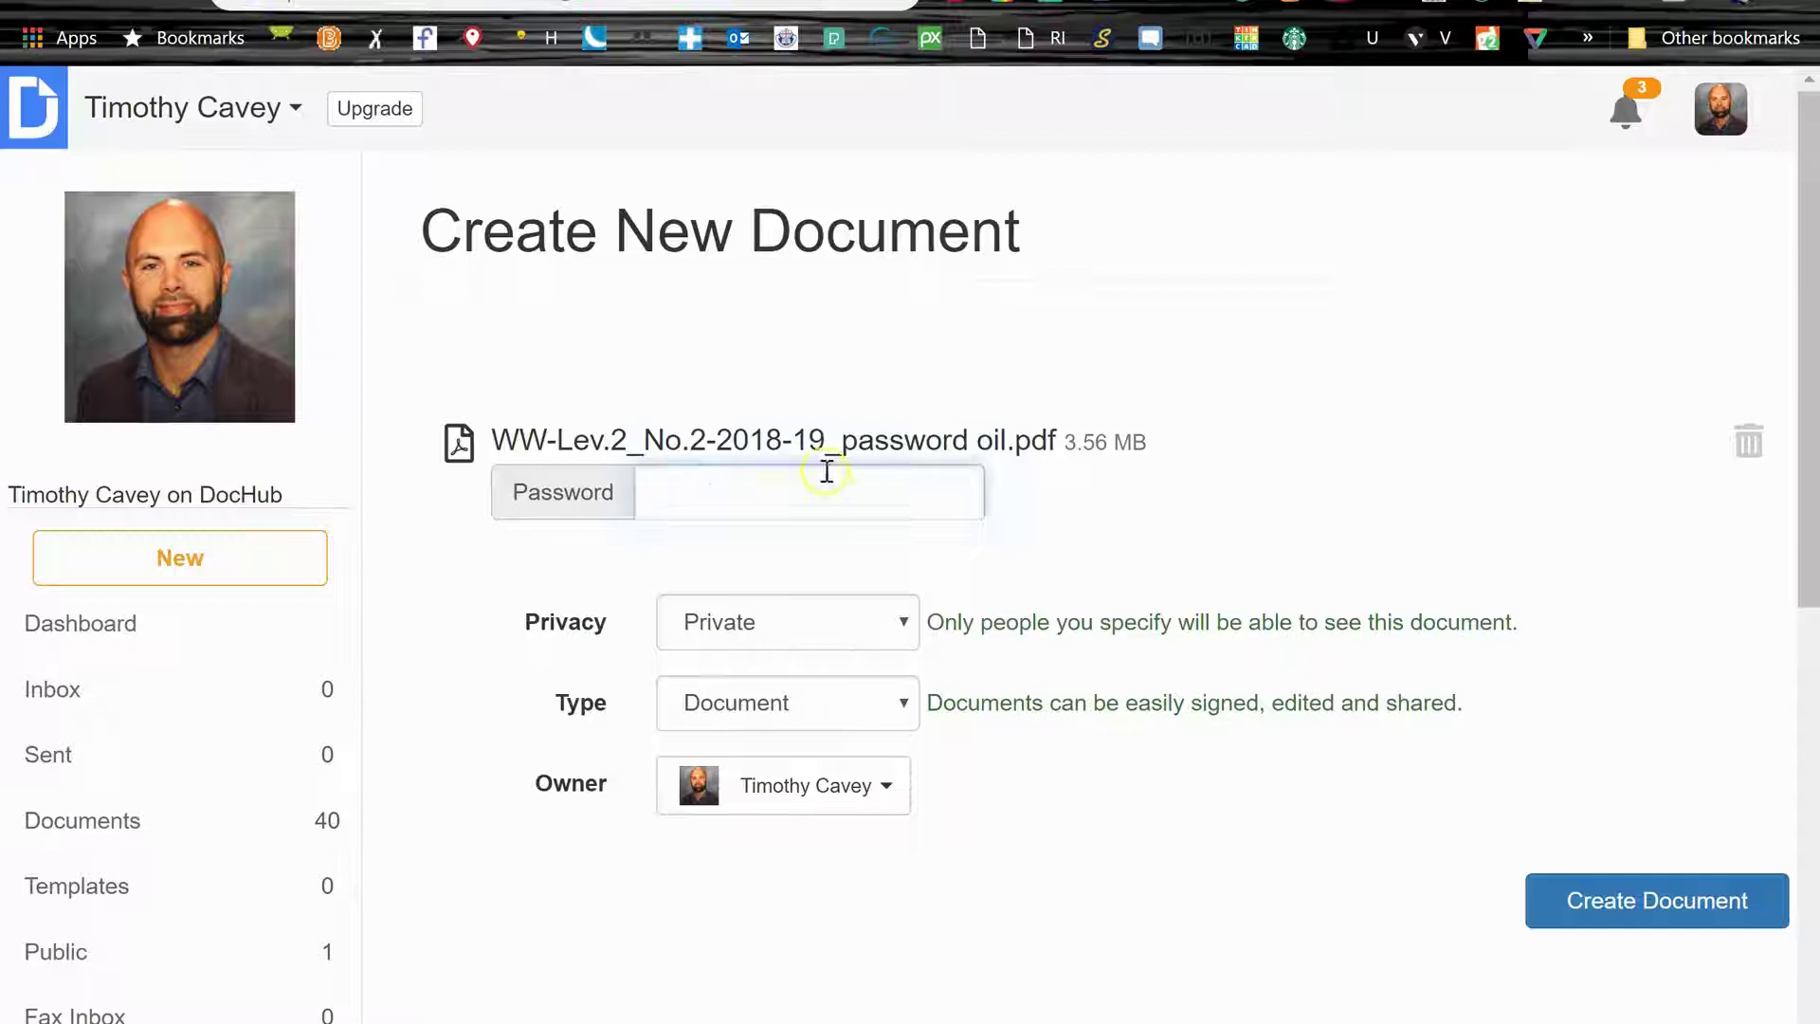
type("oi")
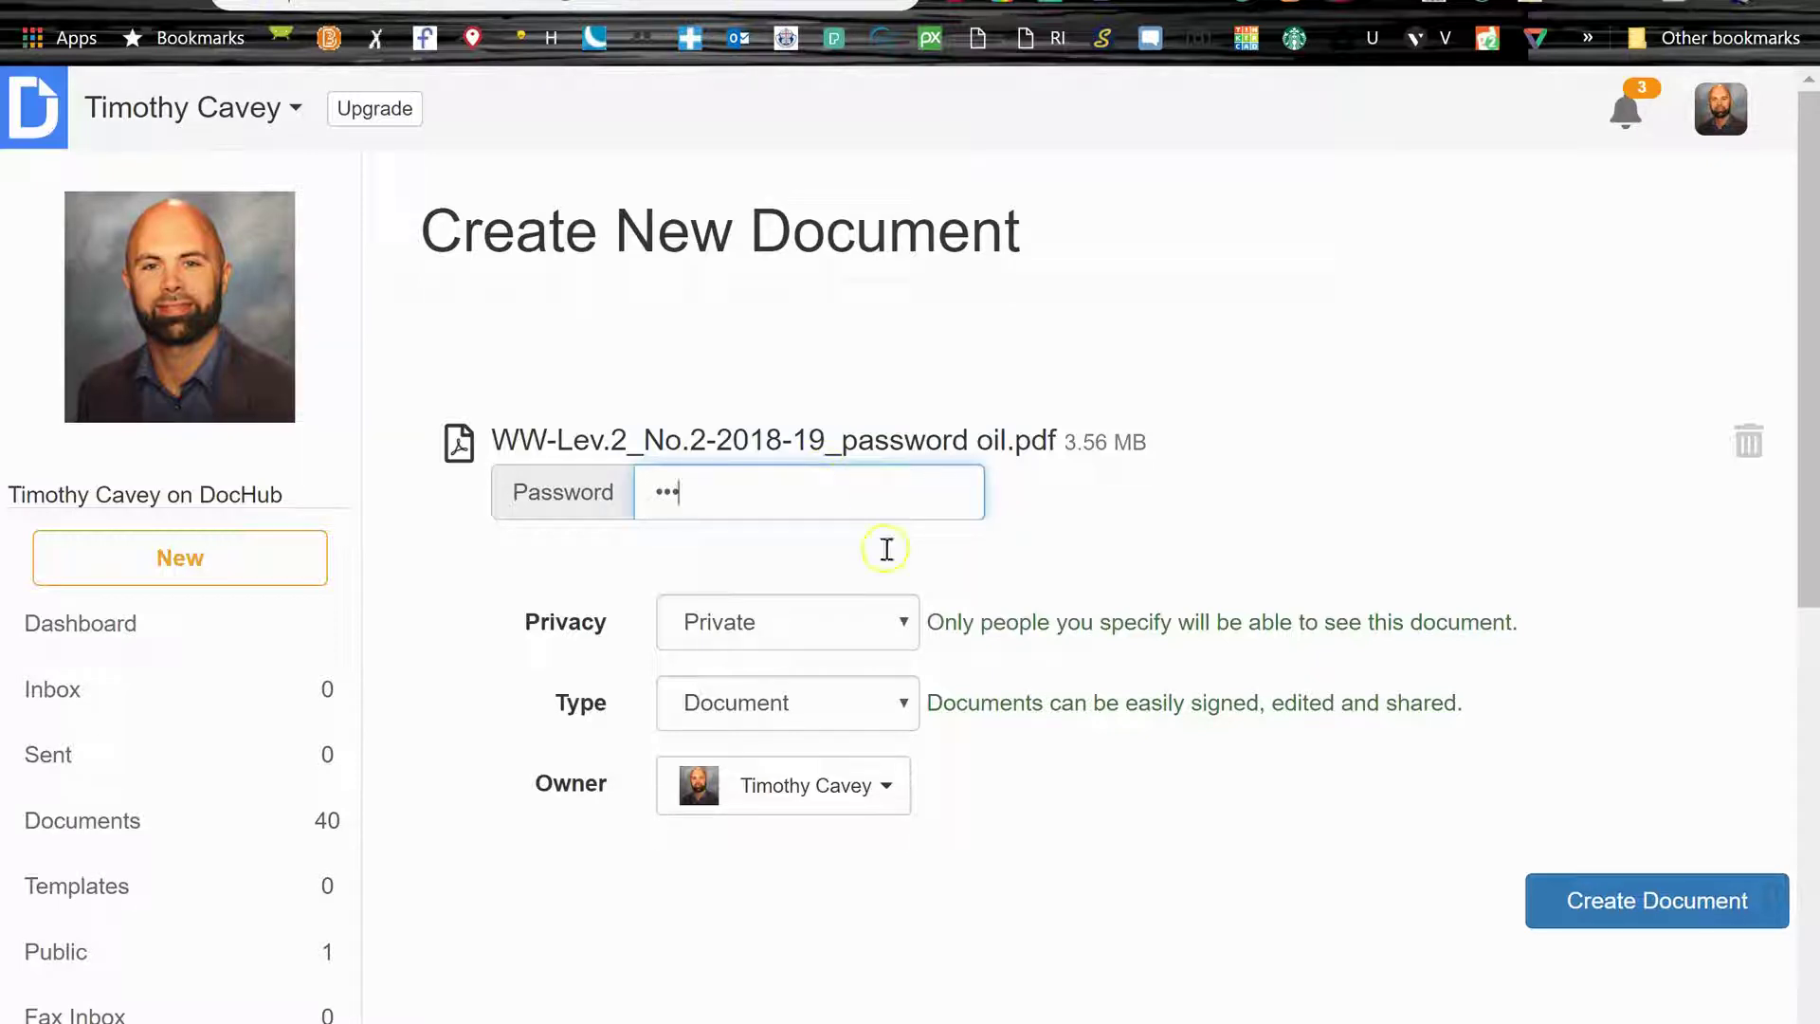
left_click(1658, 913)
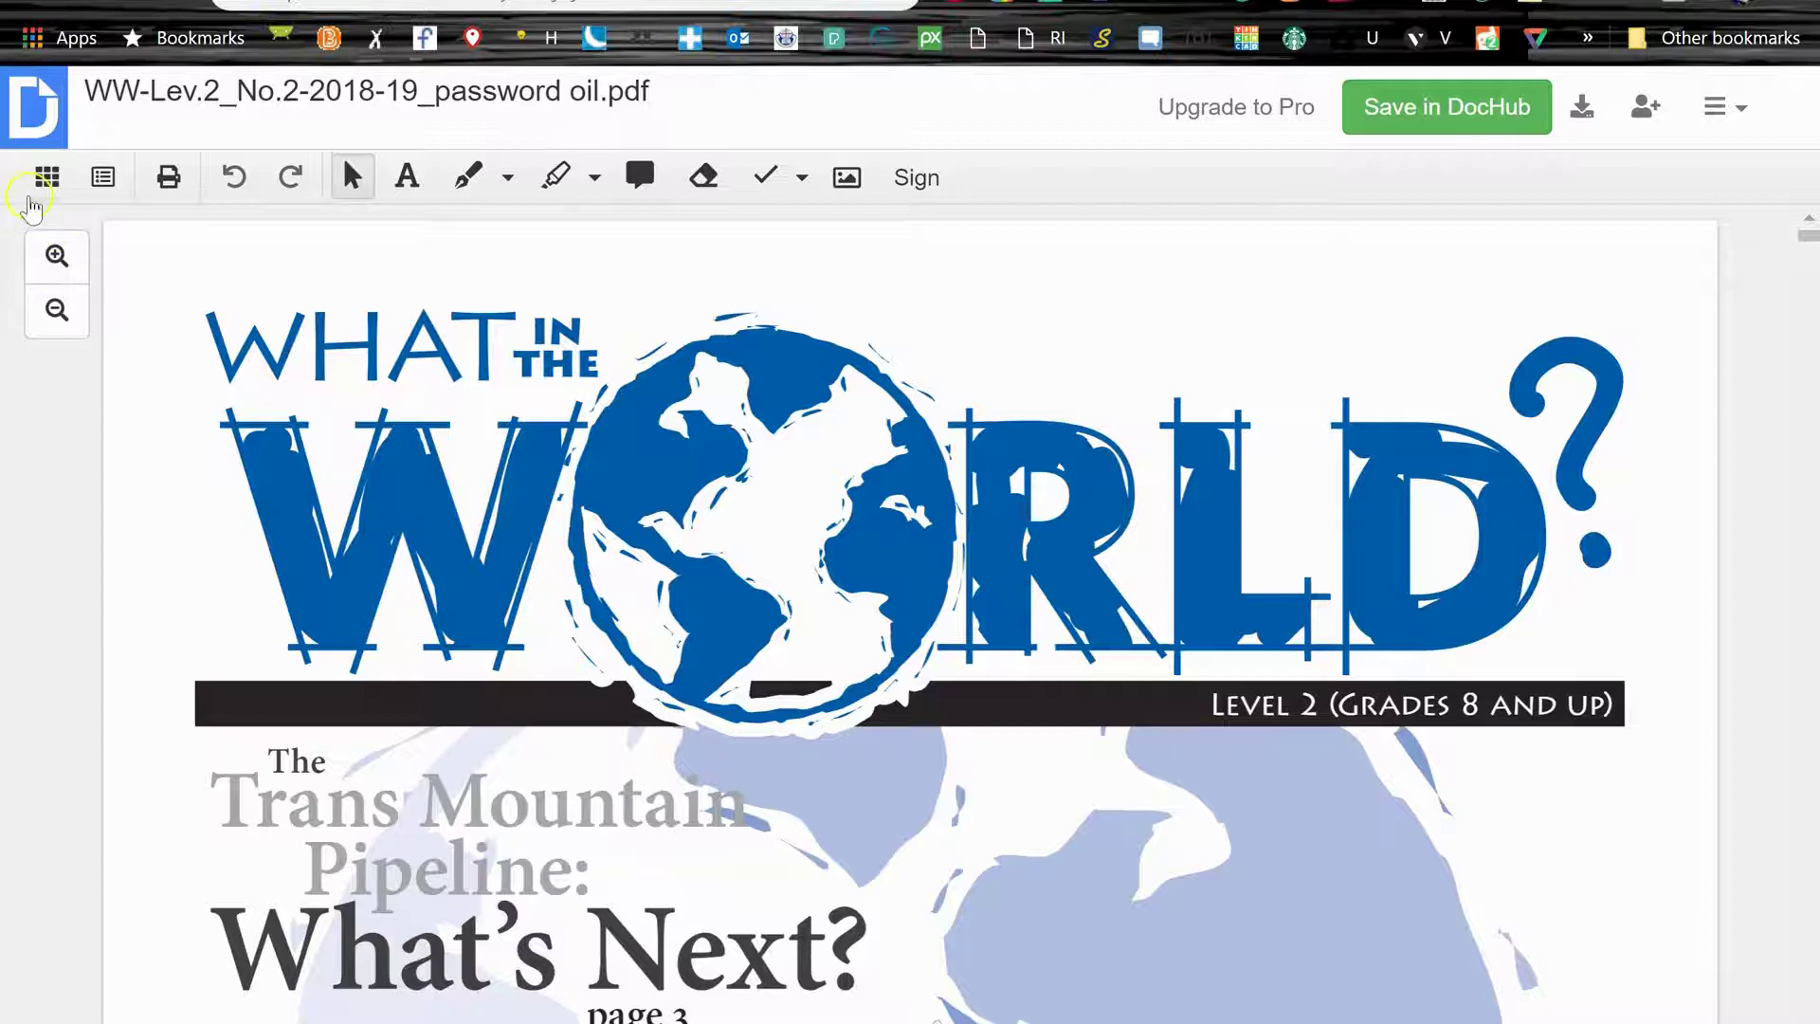
Show page thumbnails and delete the first two pages.
left_click(47, 180)
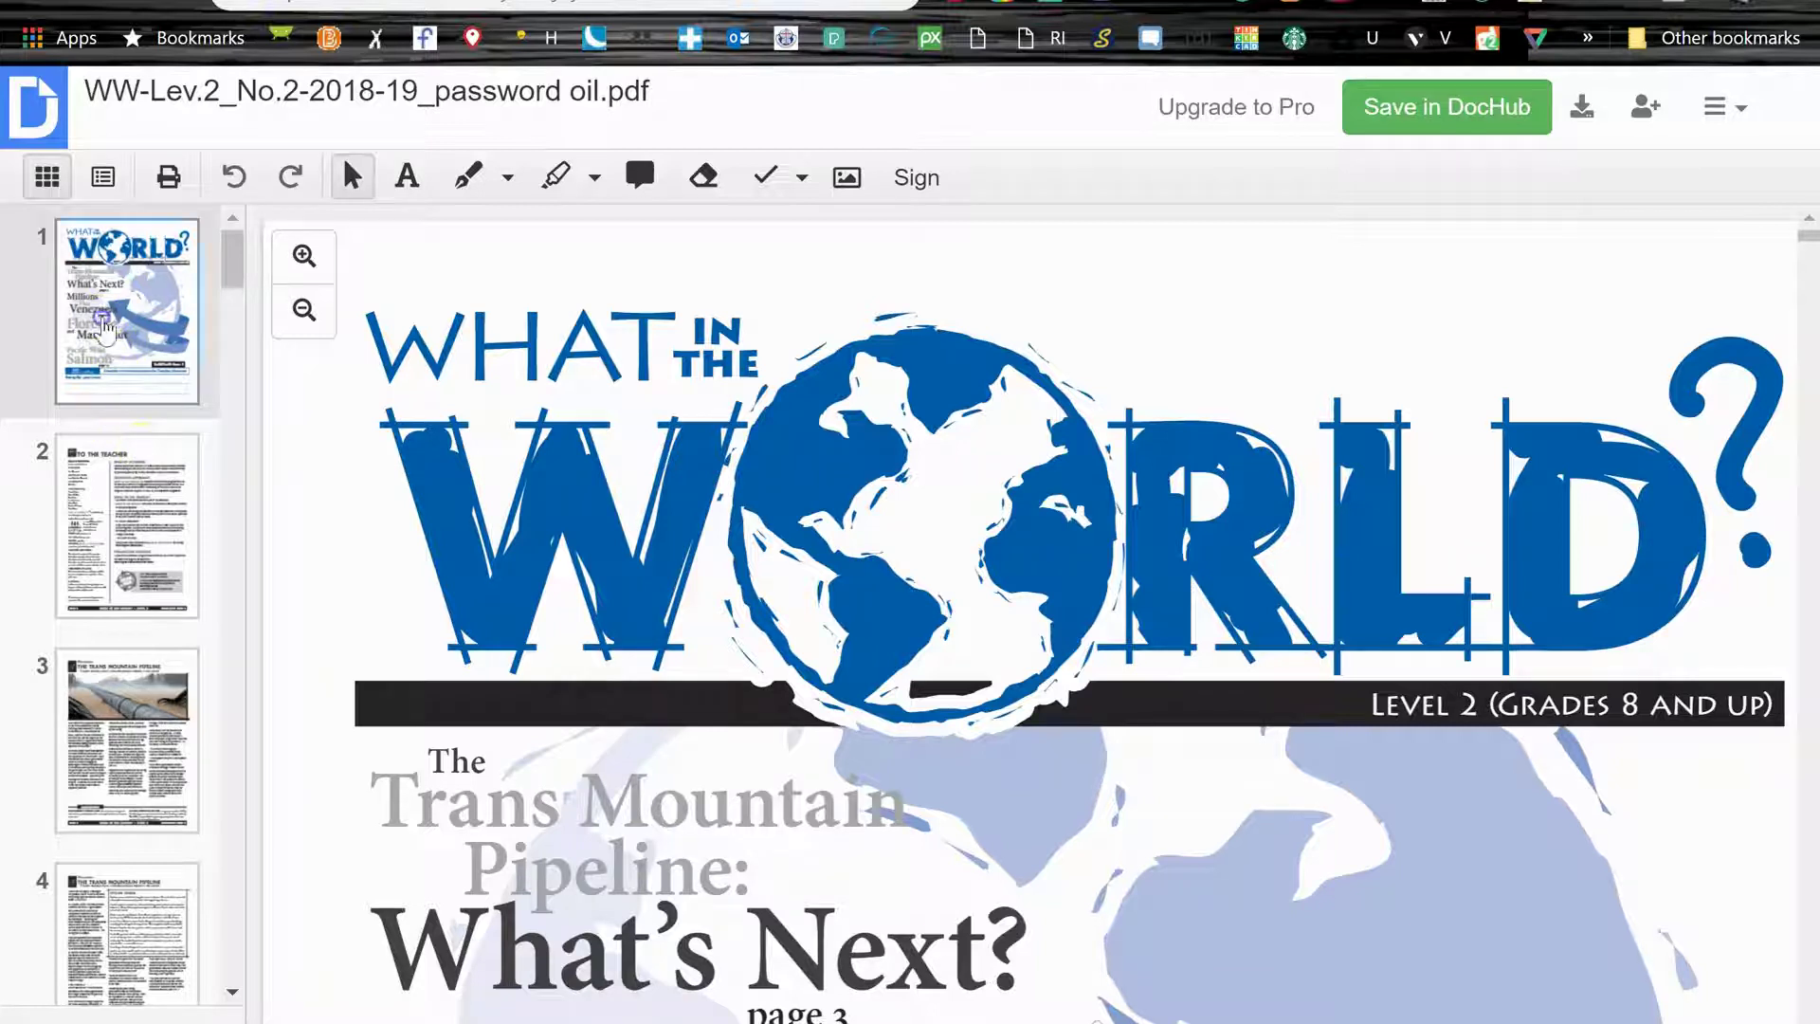
left_click(154, 386)
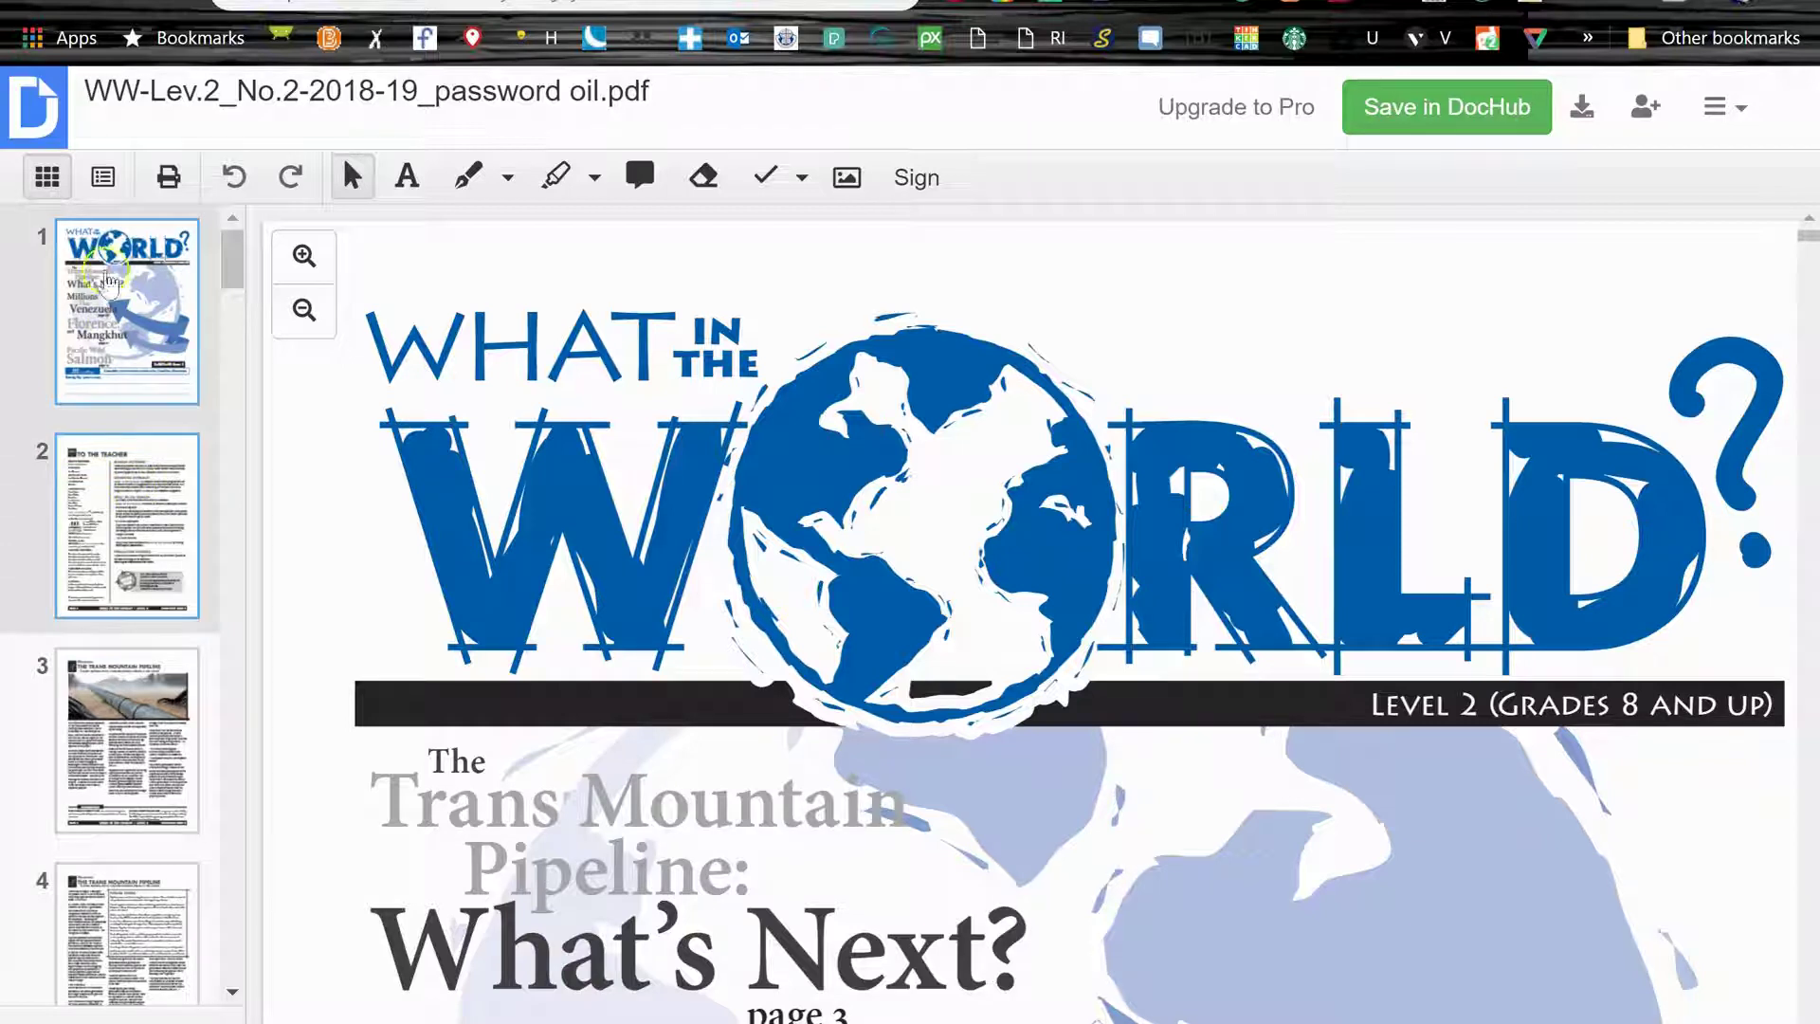
right_click(112, 337)
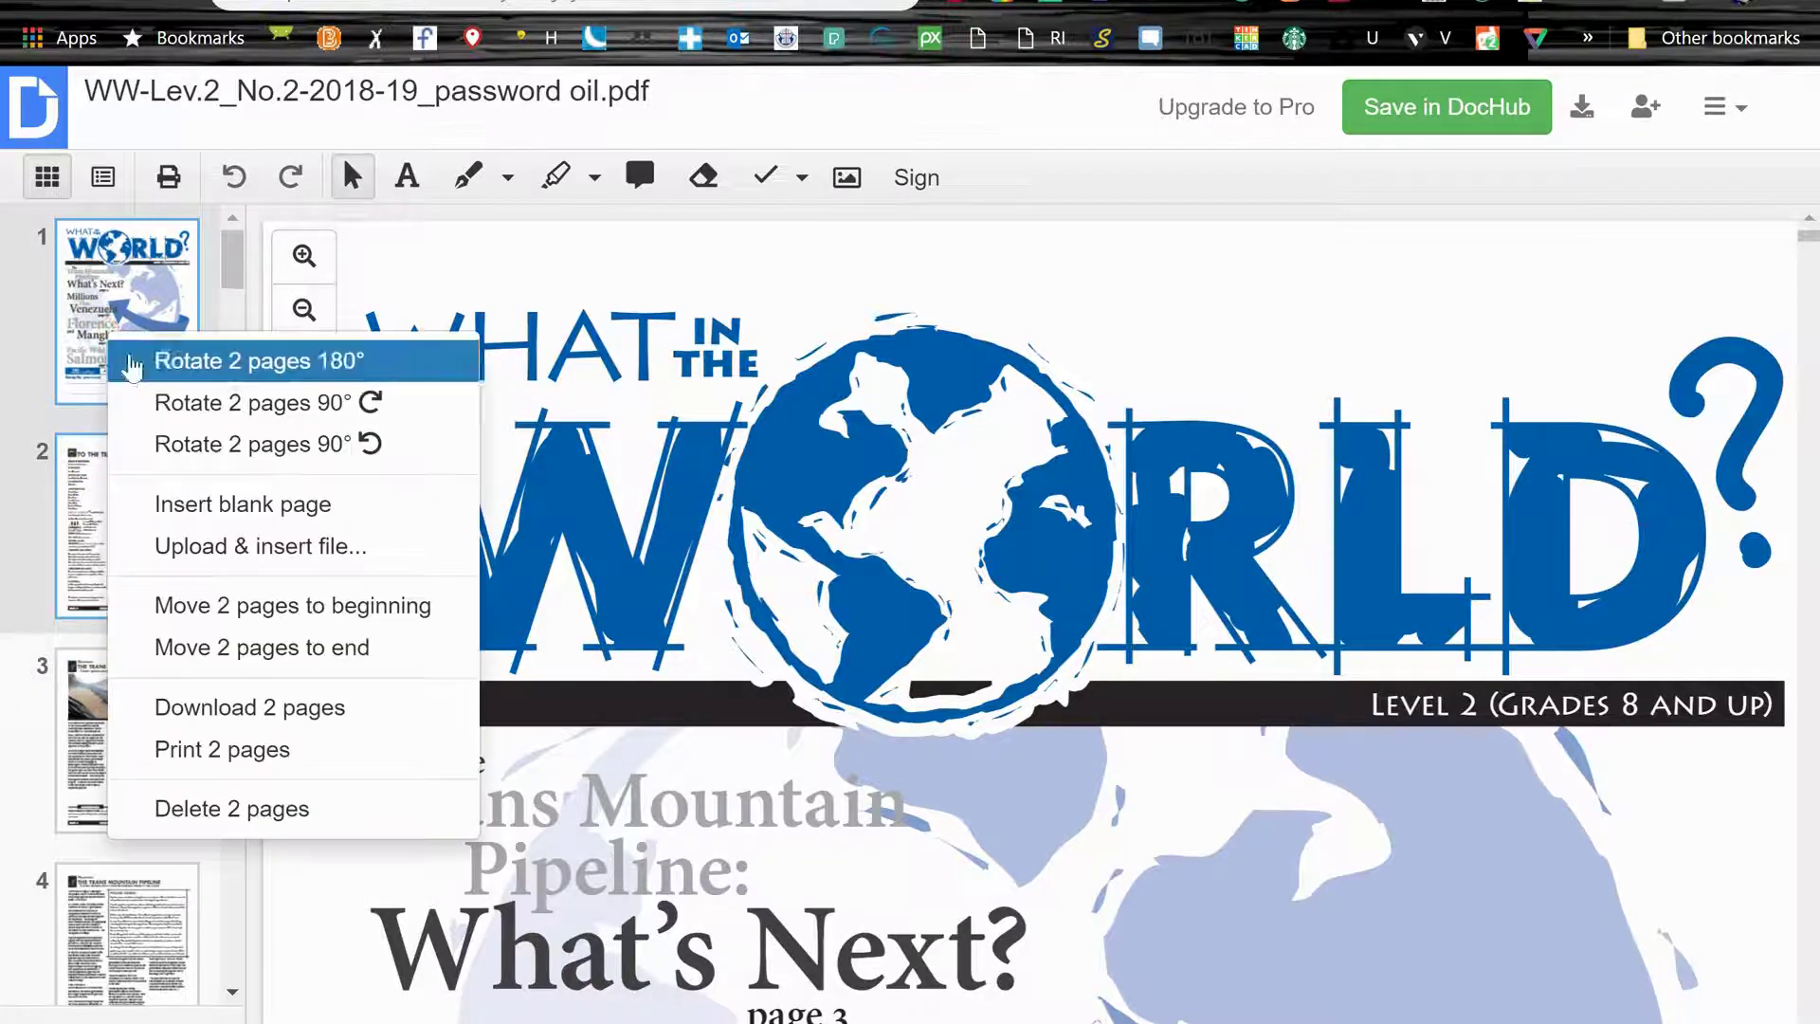
left_click(242, 808)
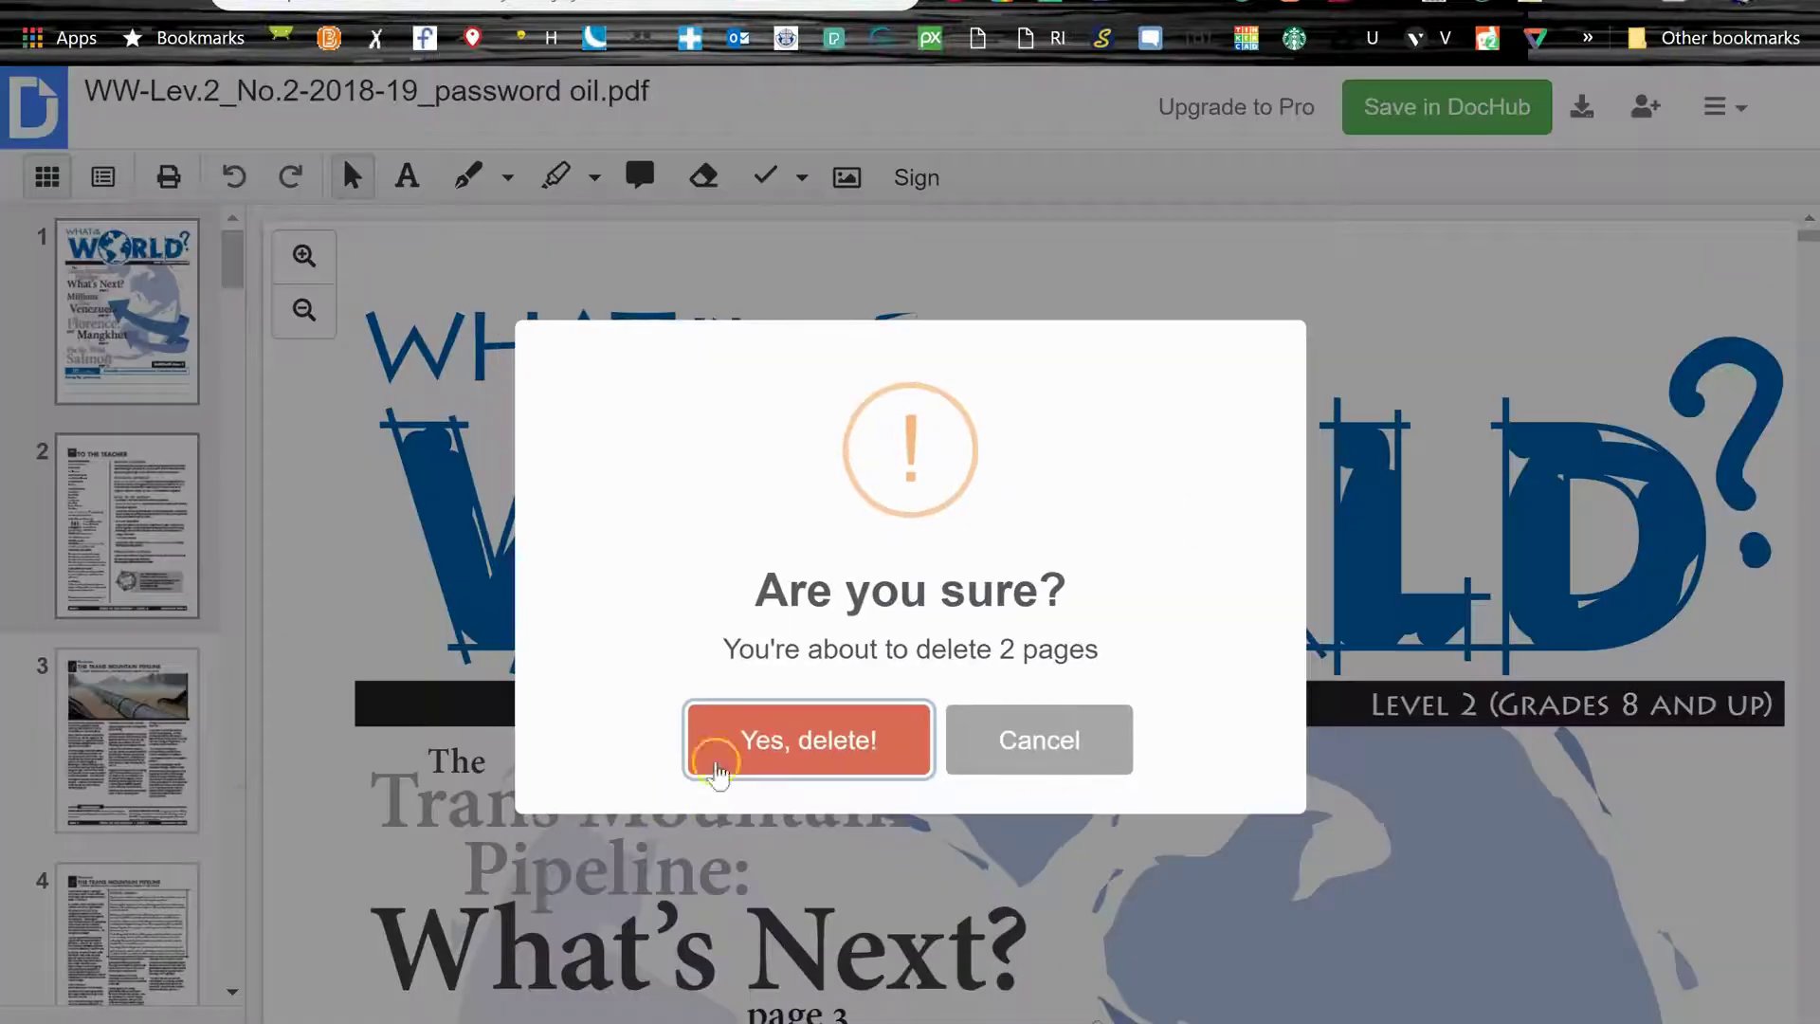
key("Return")
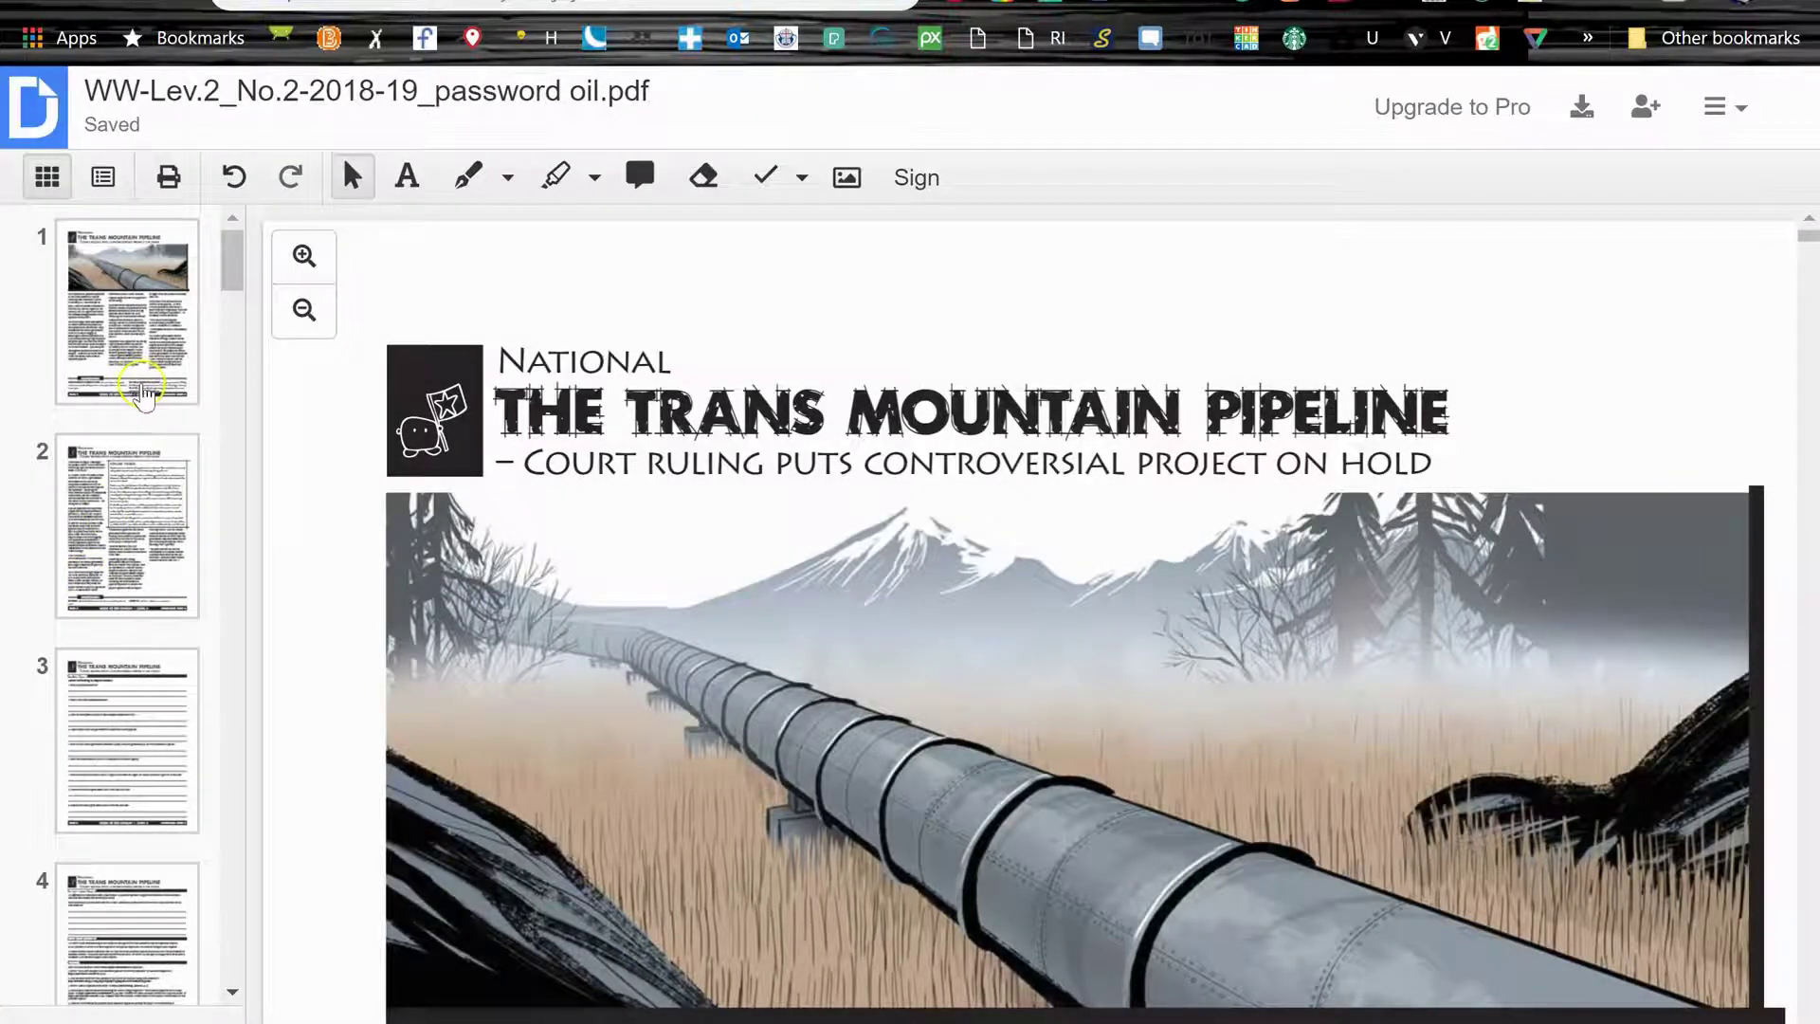
Delete the three refugee crisis article pages, pages 8 to 10.
scroll(142, 408, "down", 8)
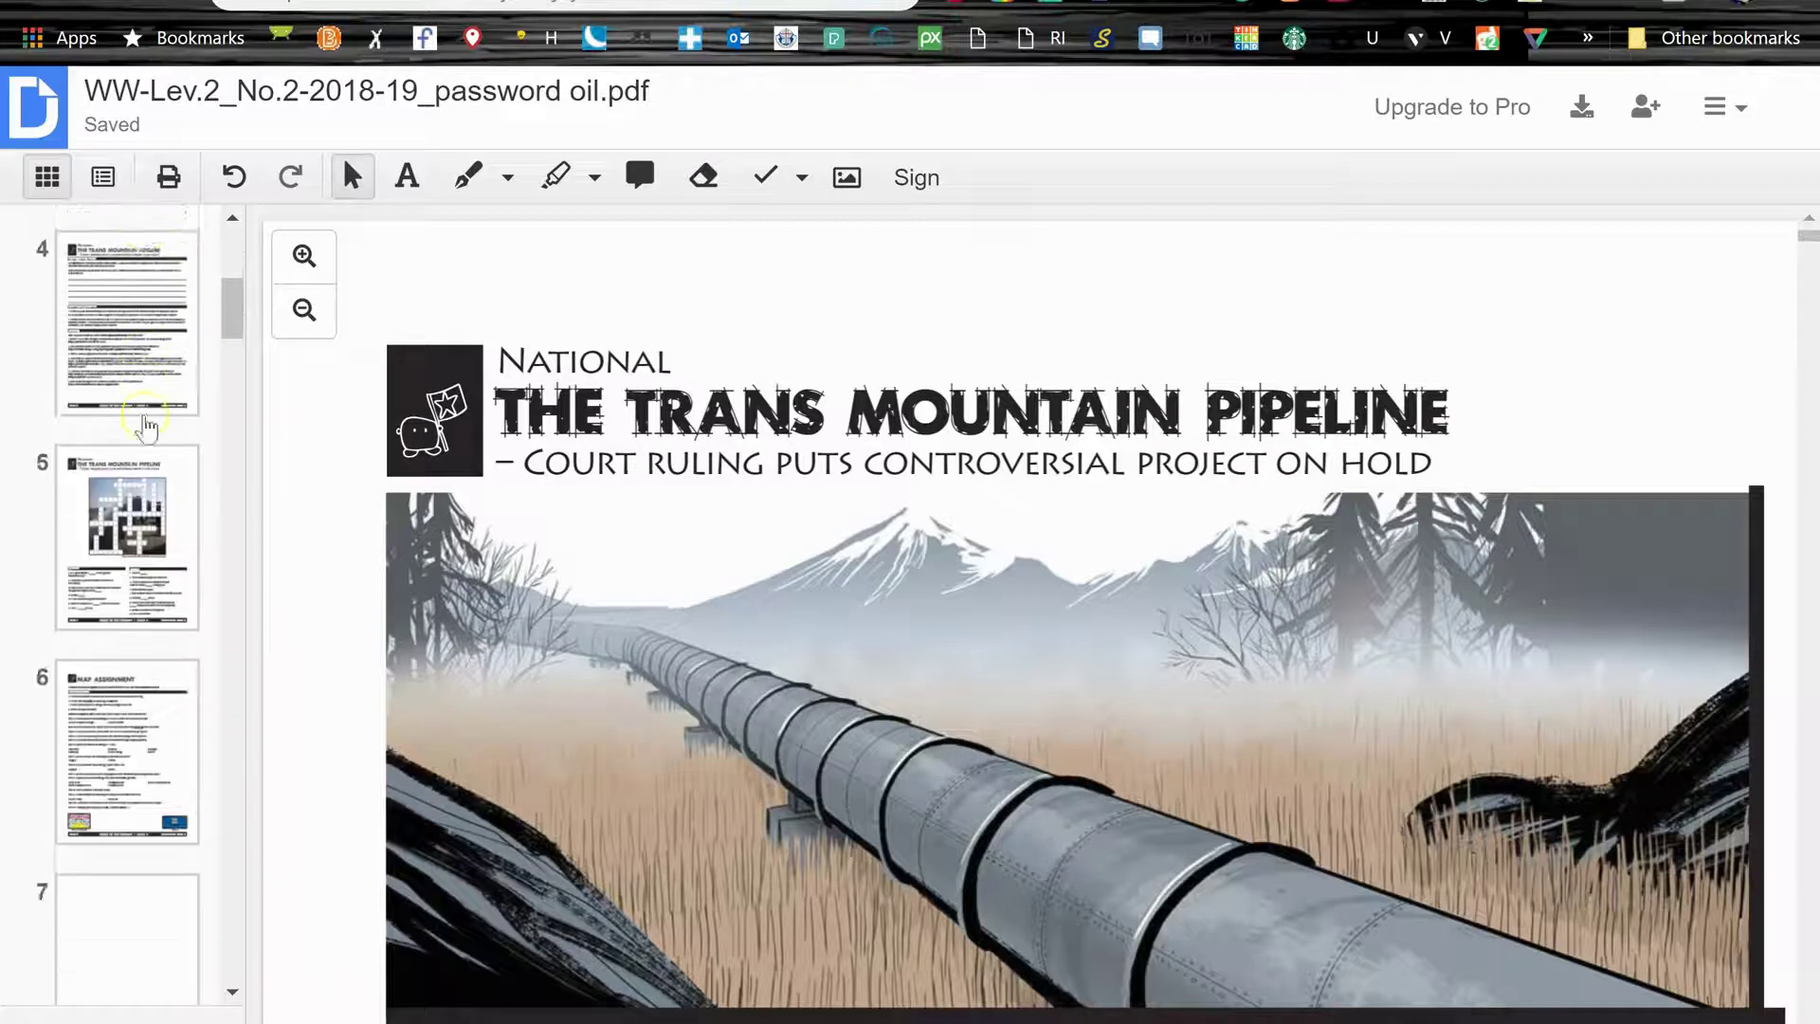
scroll(143, 432, "down", 6)
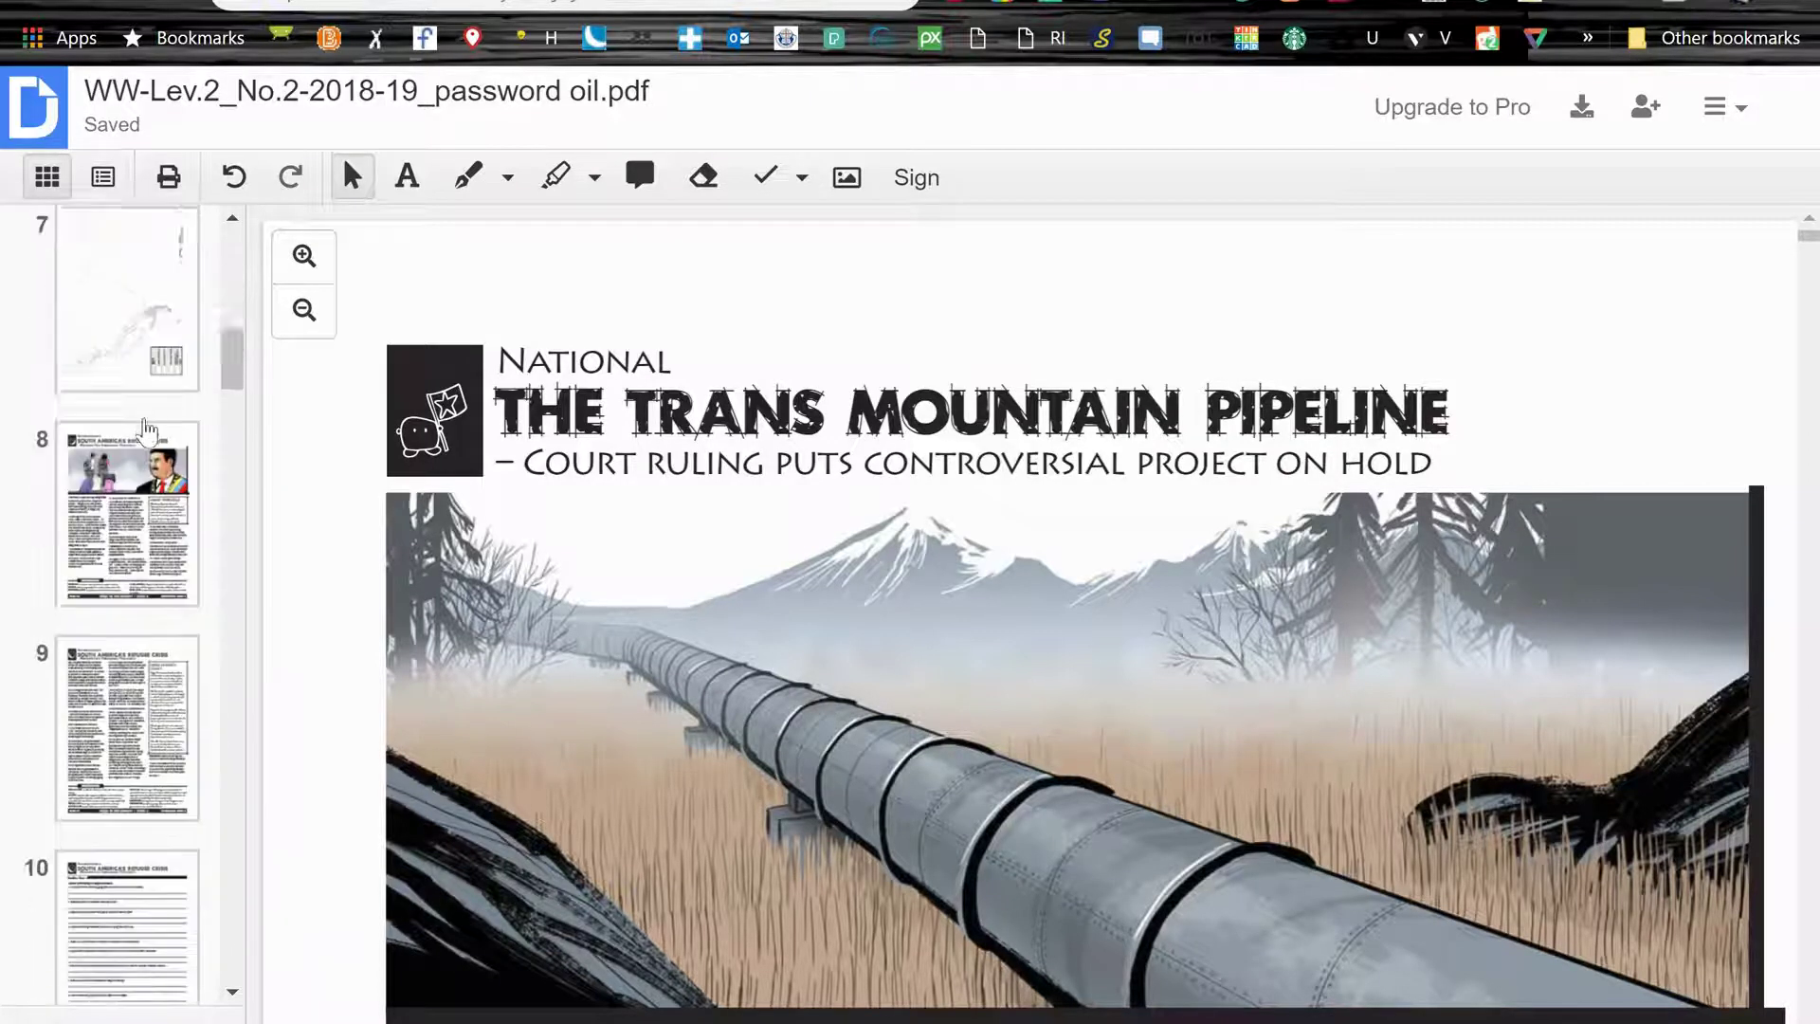
left_click(128, 443)
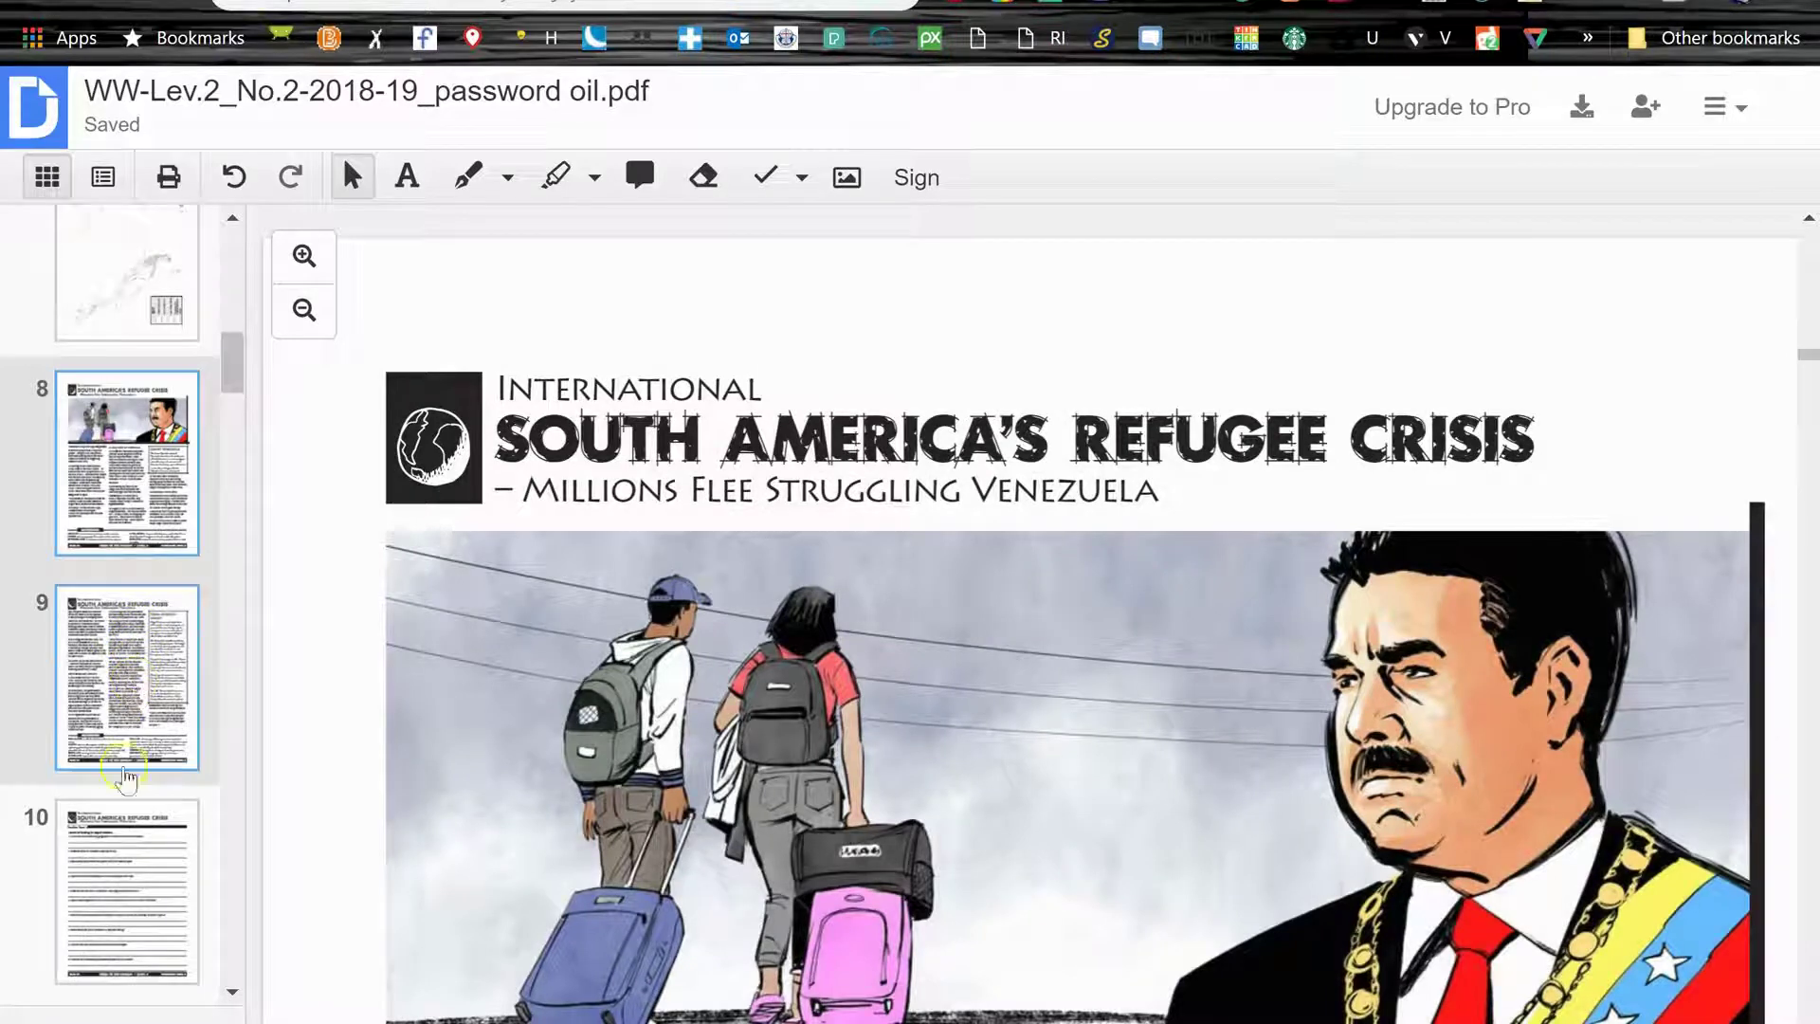
left_click(124, 848, "shift")
right_click(109, 472)
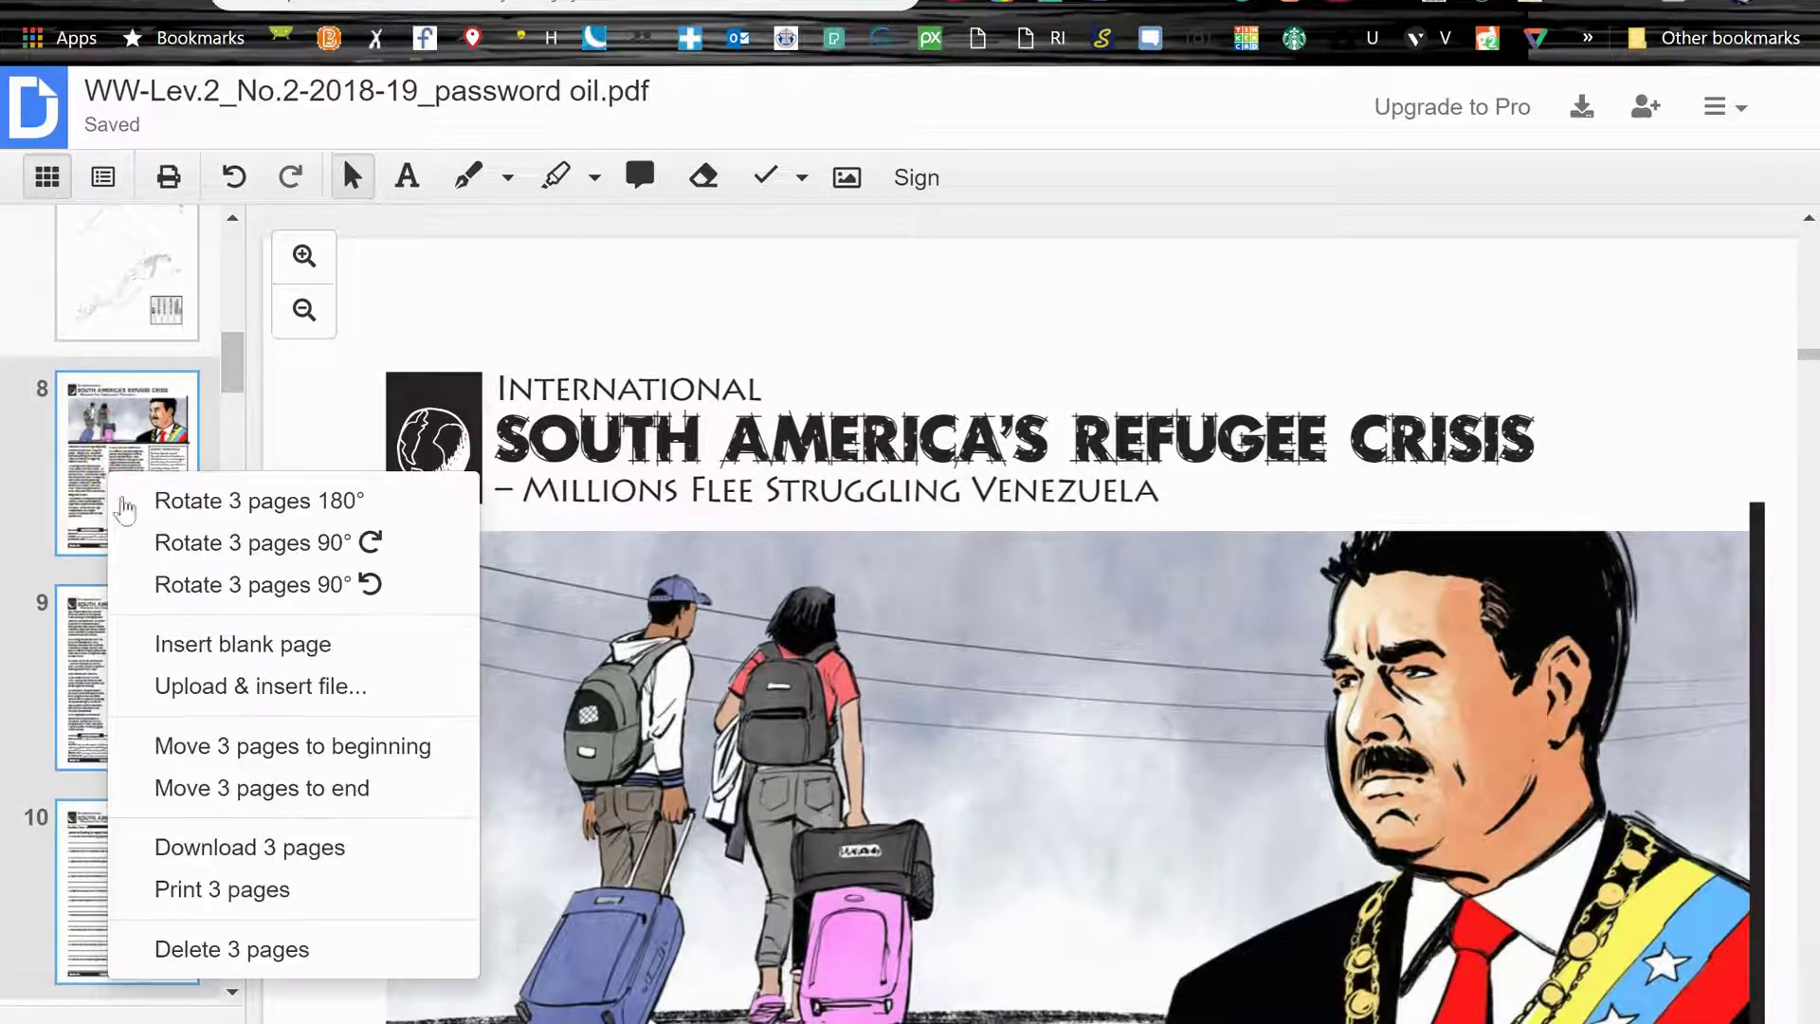
left_click(294, 947)
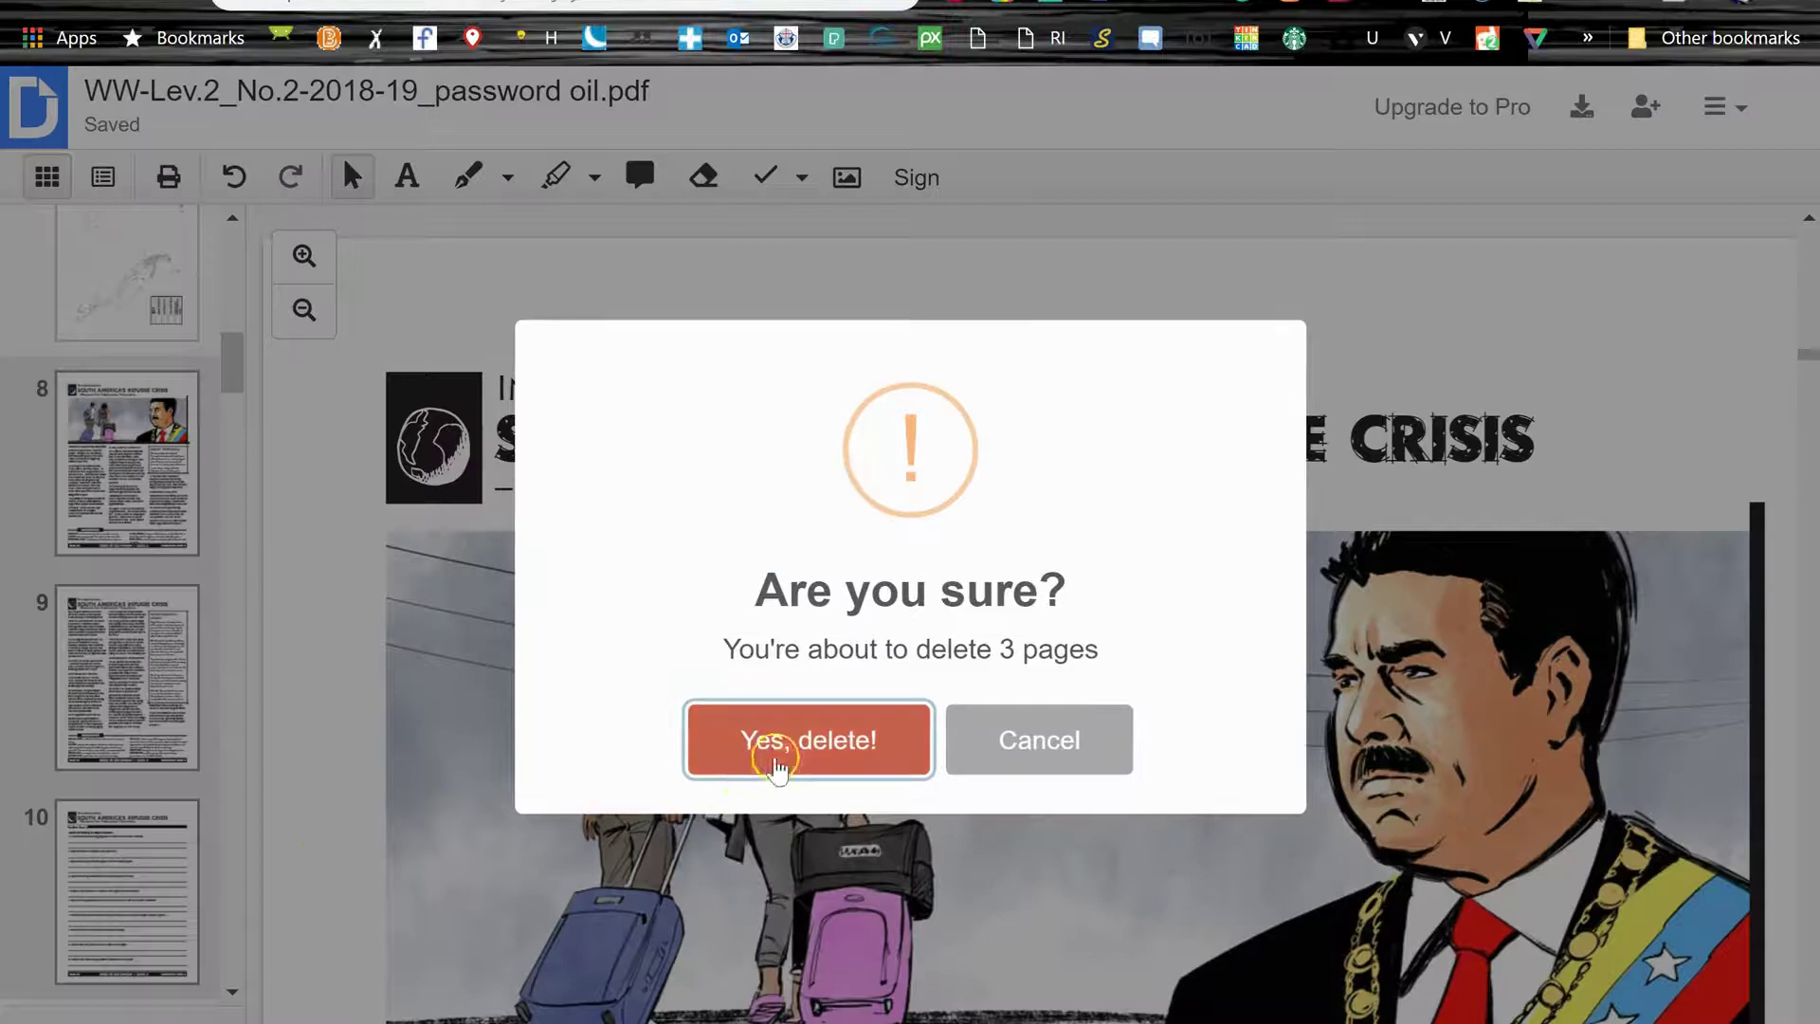
left_click(706, 769)
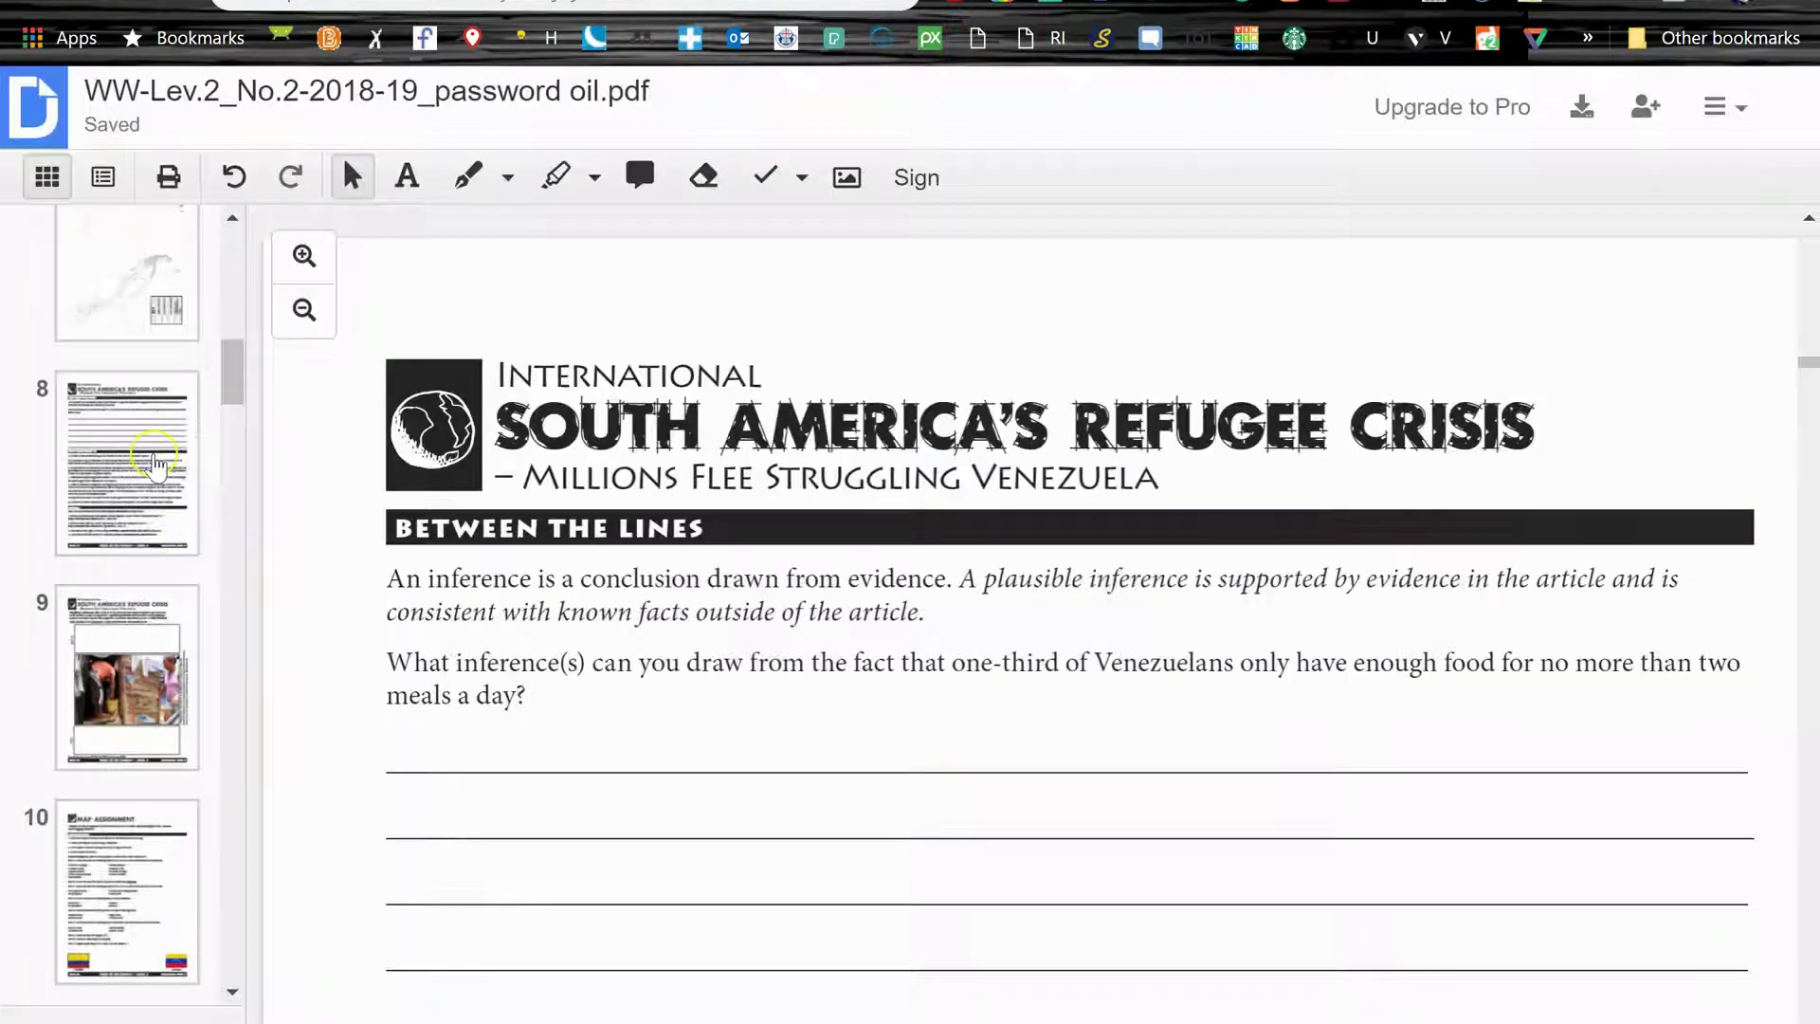
Delete the next five unrelated pages starting at page 8.
left_click(123, 614)
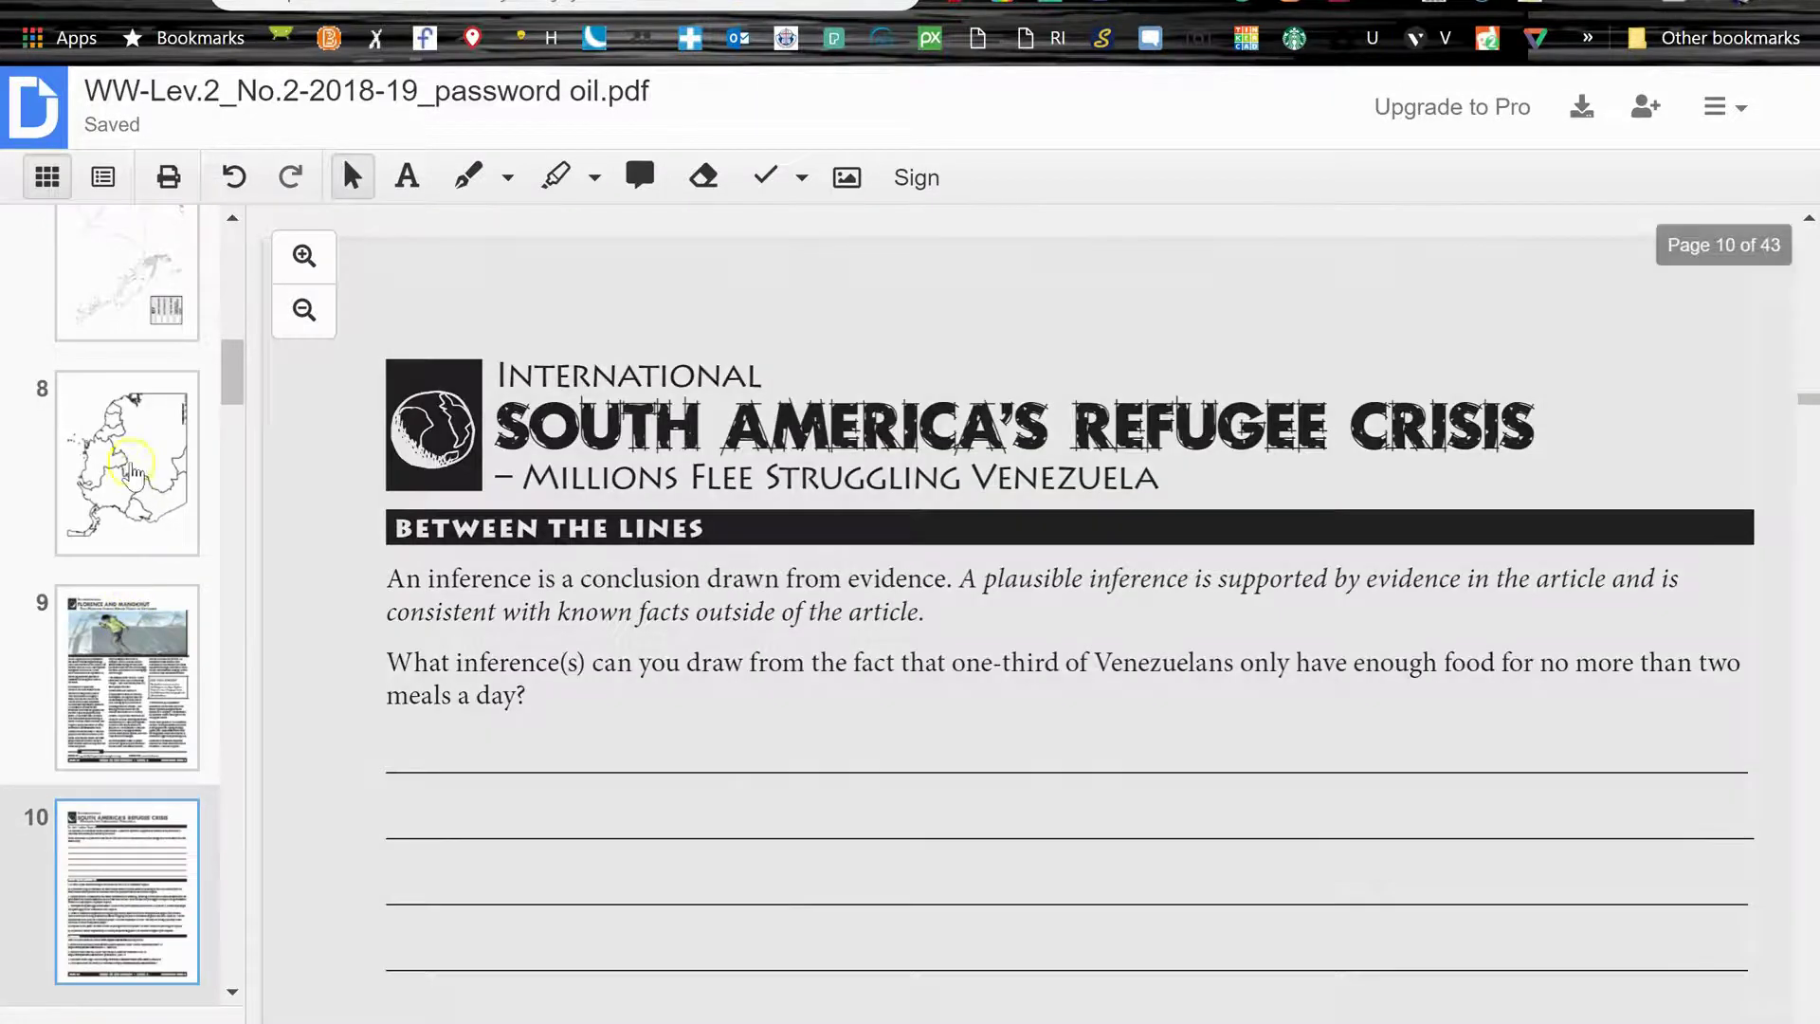
left_click(133, 471, "shift")
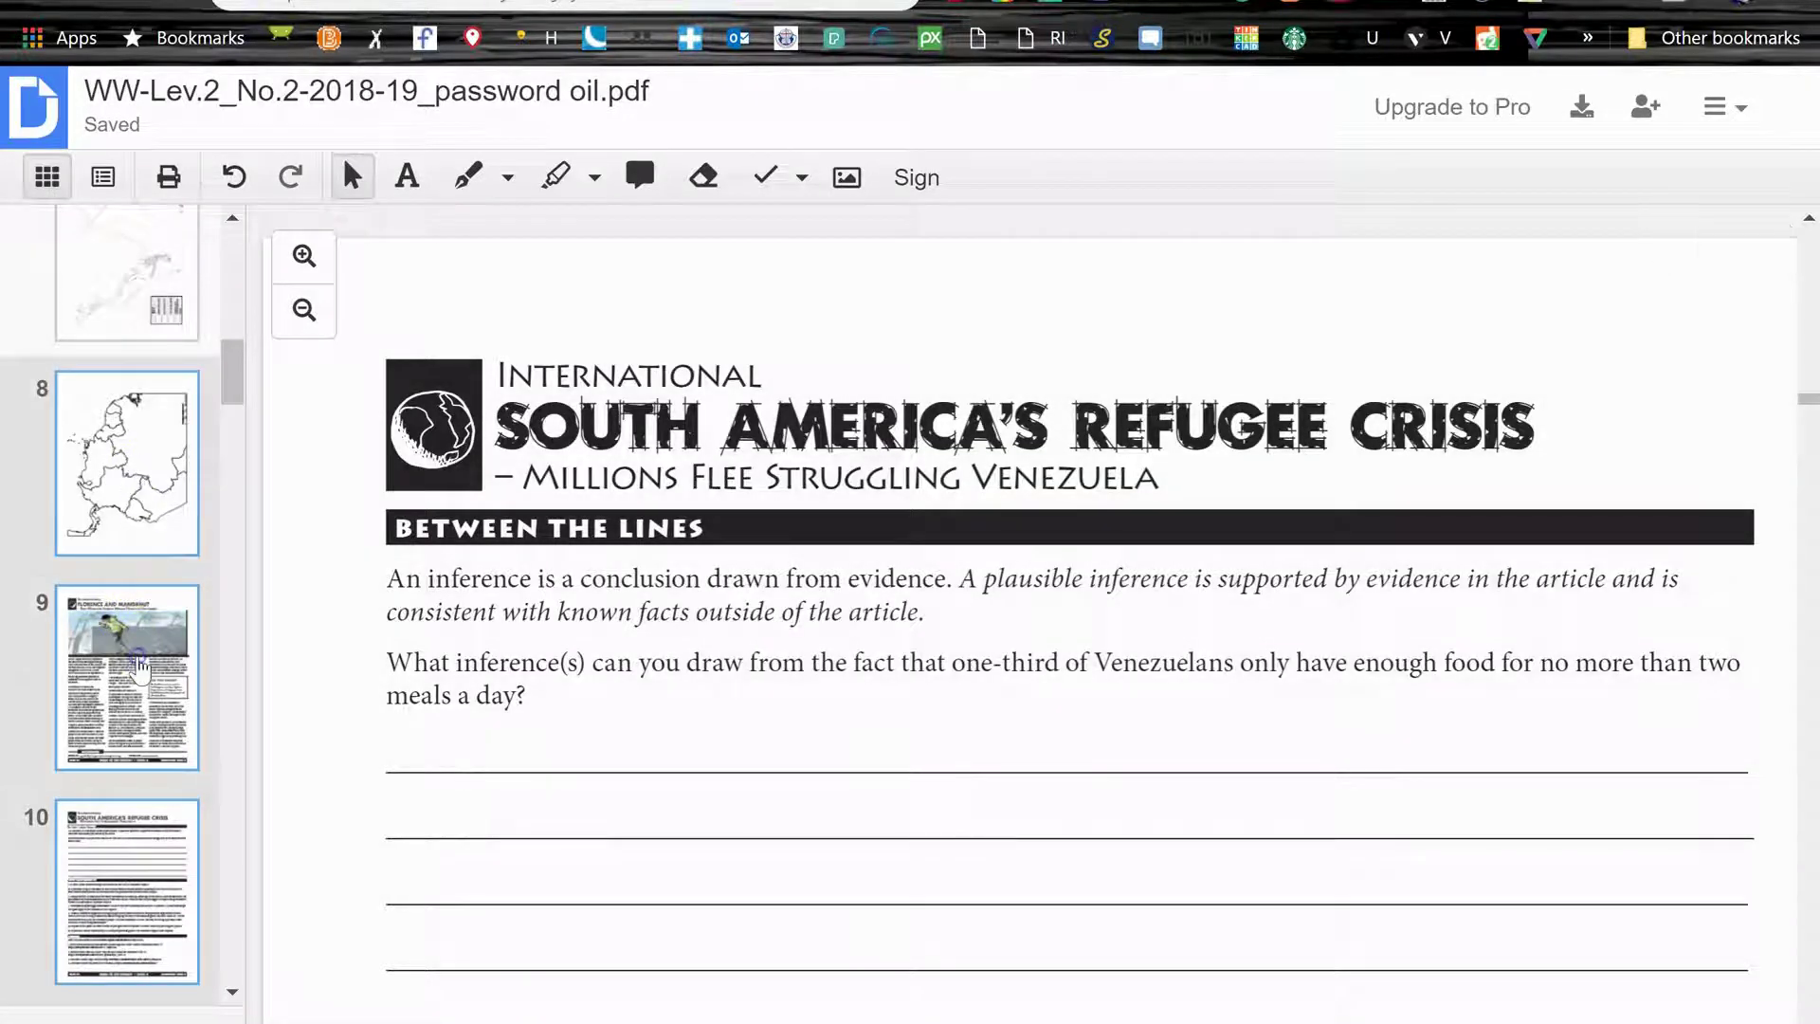
right_click(129, 451)
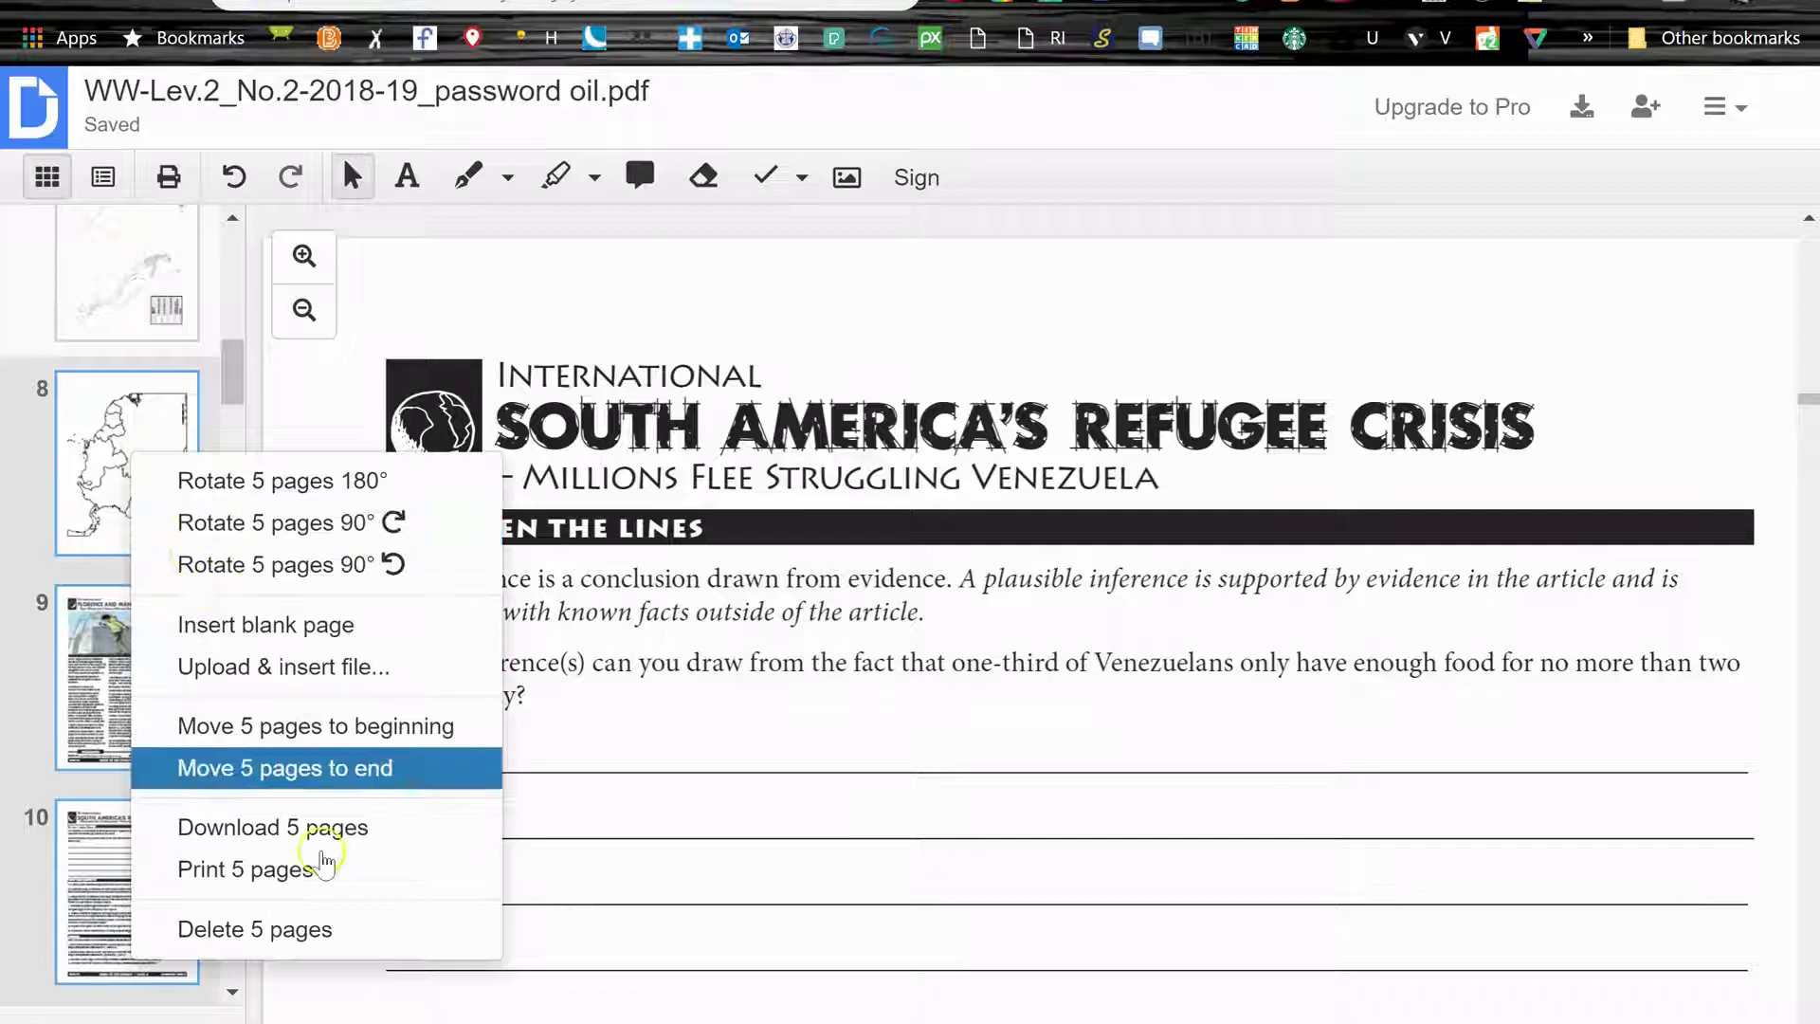
left_click(305, 934)
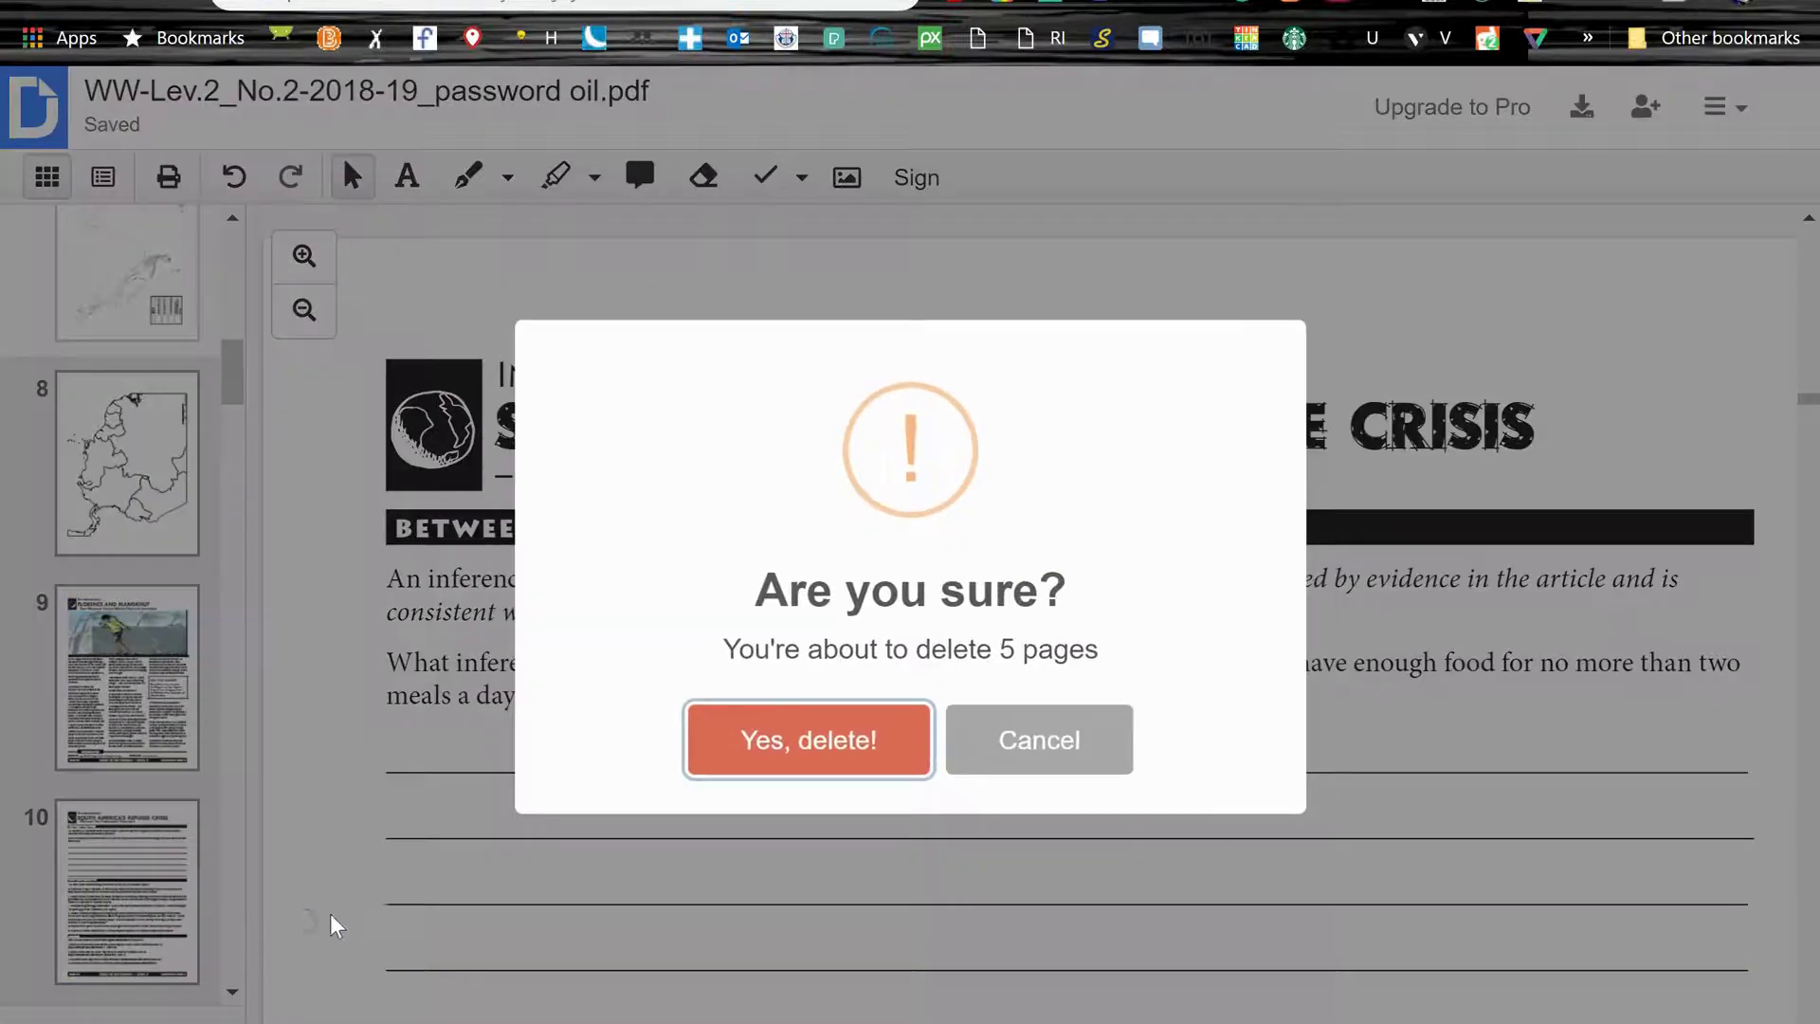
left_click(812, 755)
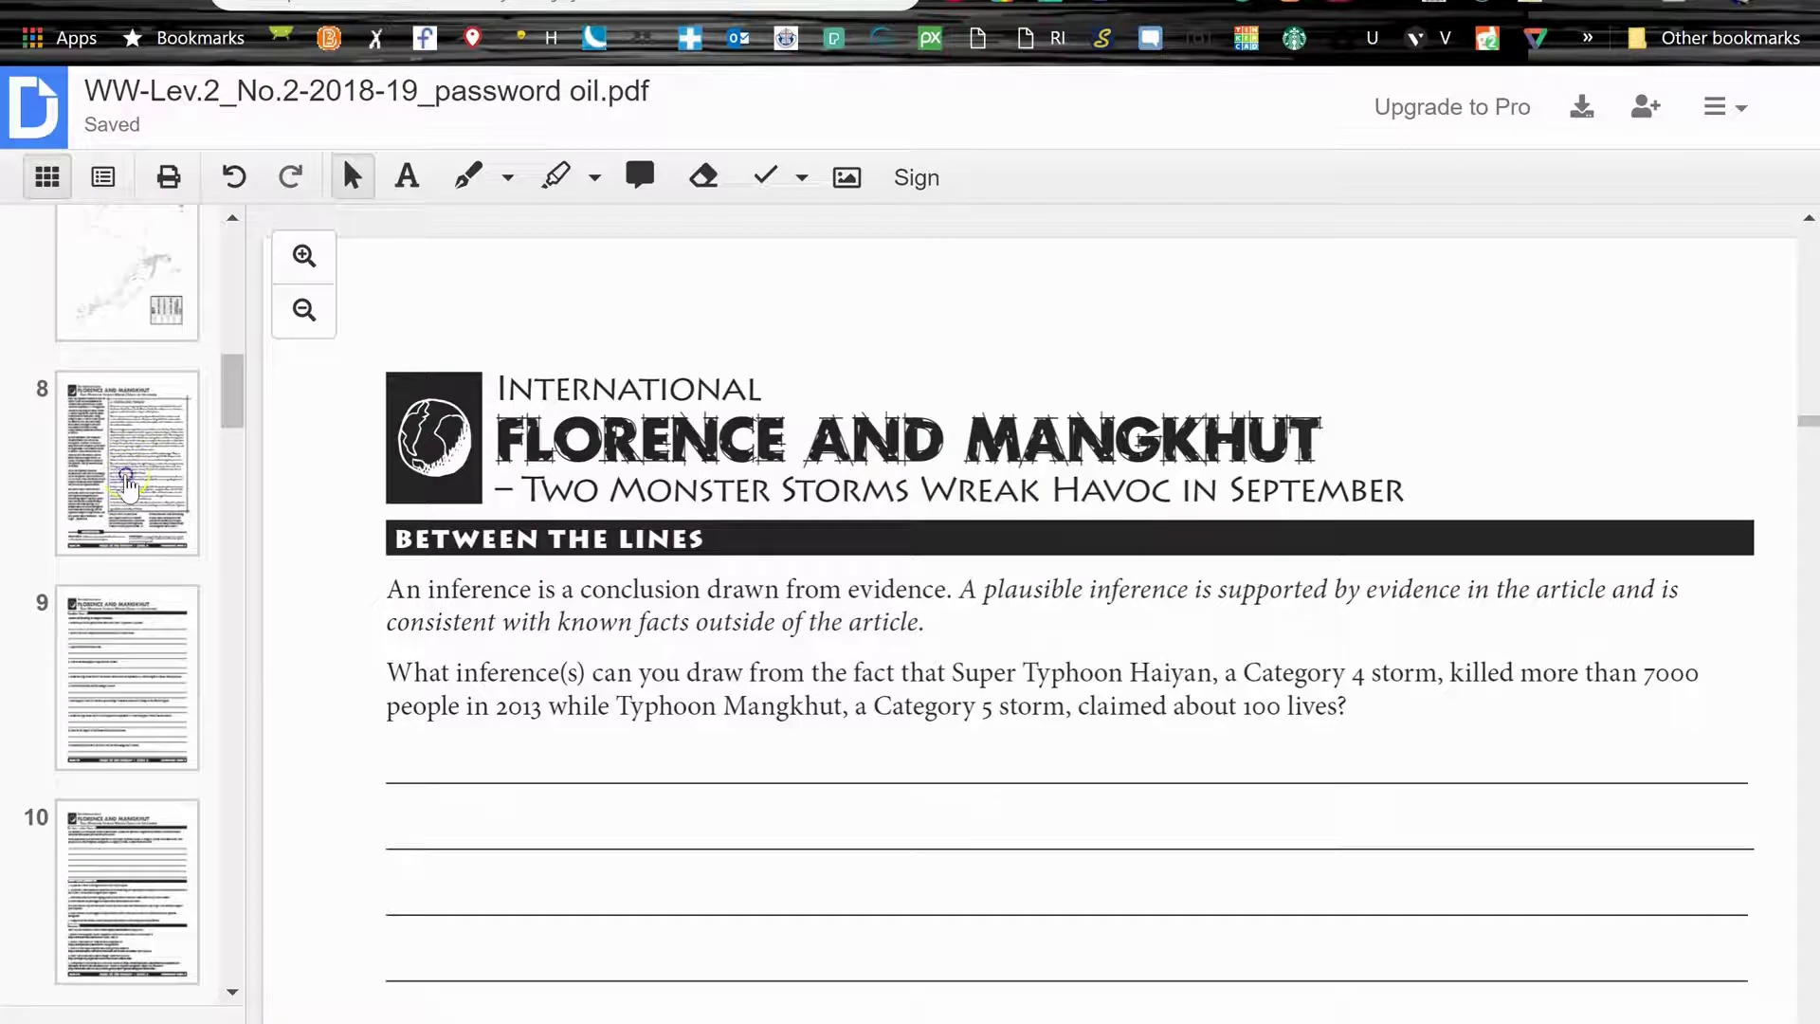
Delete the three hurricane article pages, pages 8 to 10.
left_click(128, 483)
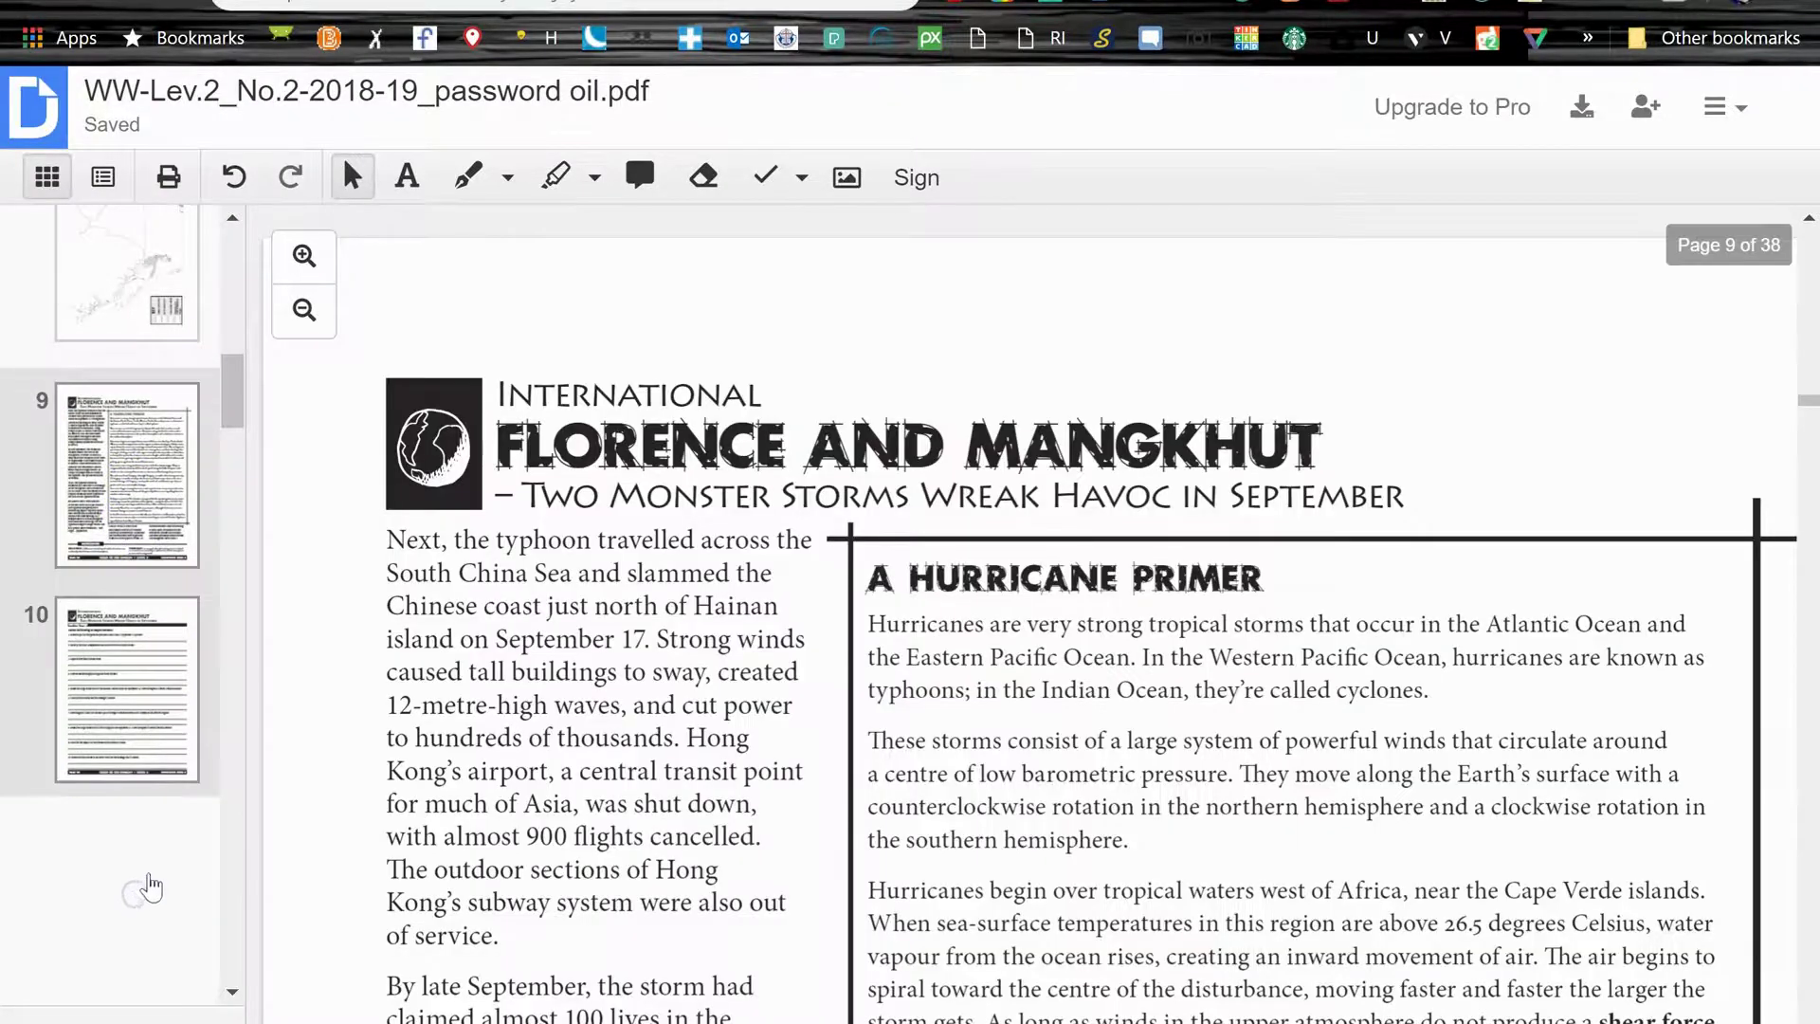
left_click(140, 618)
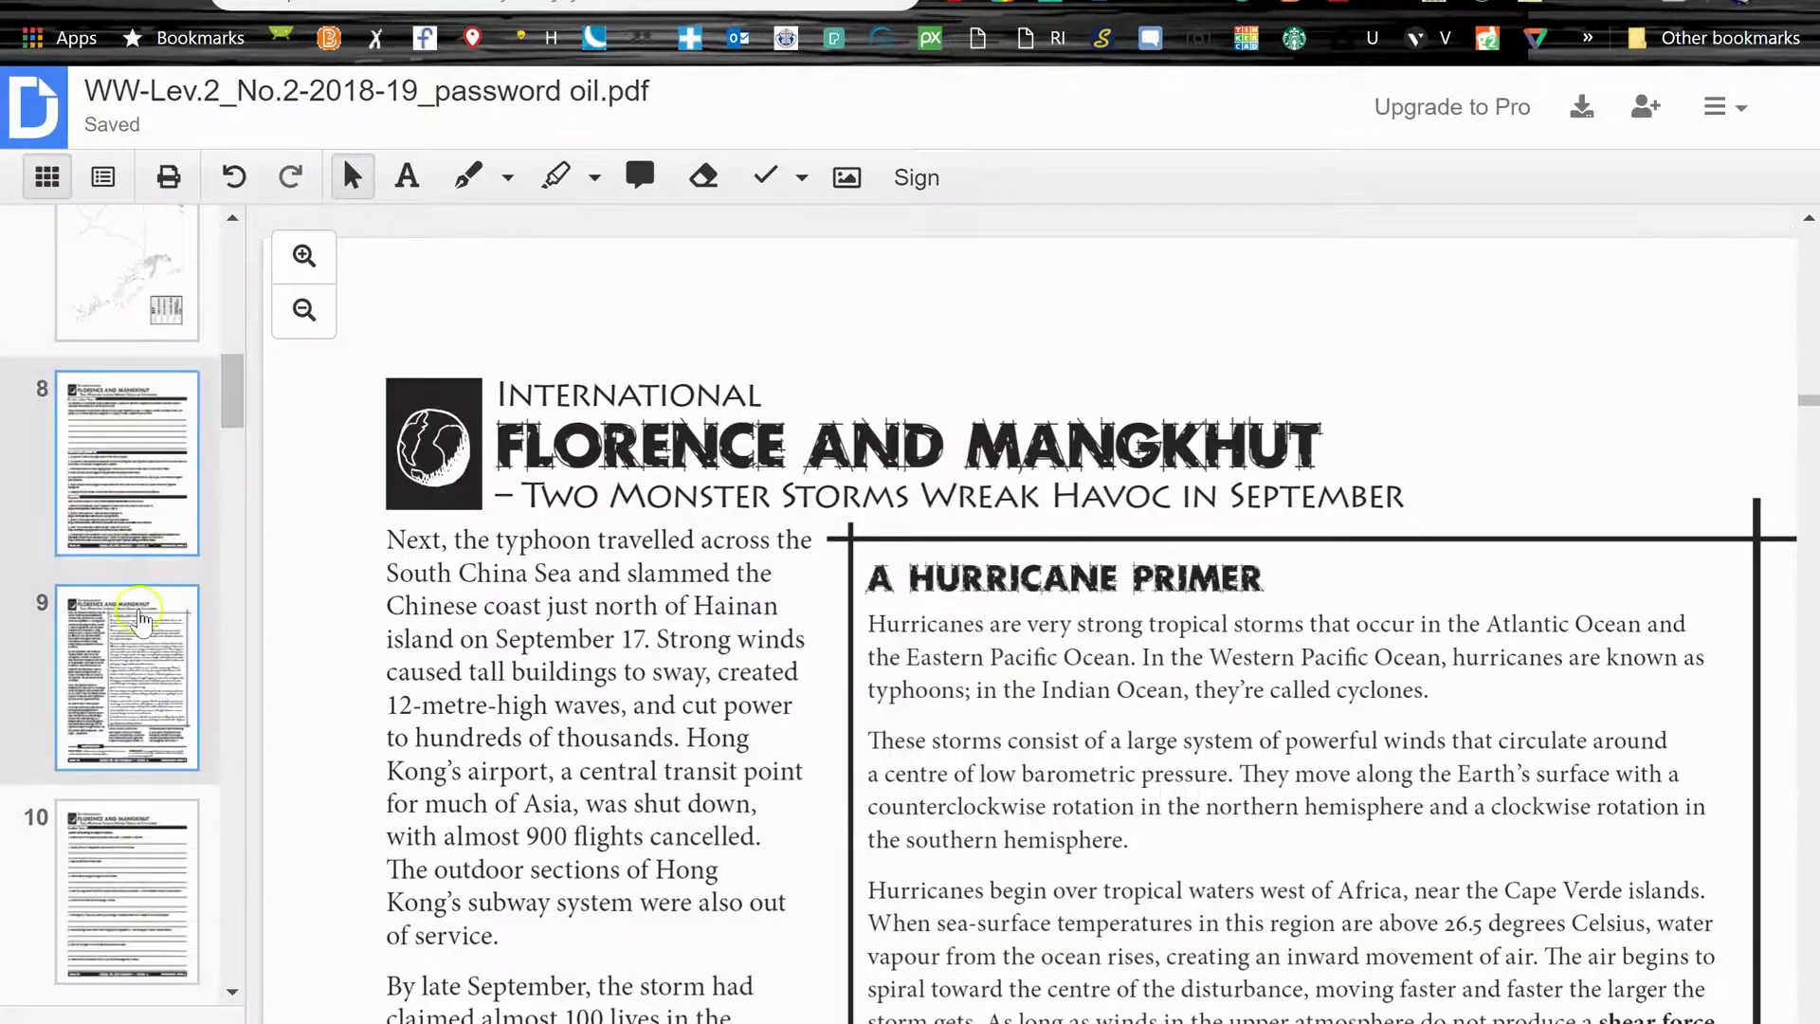
left_click(156, 883, "shift")
right_click(124, 493)
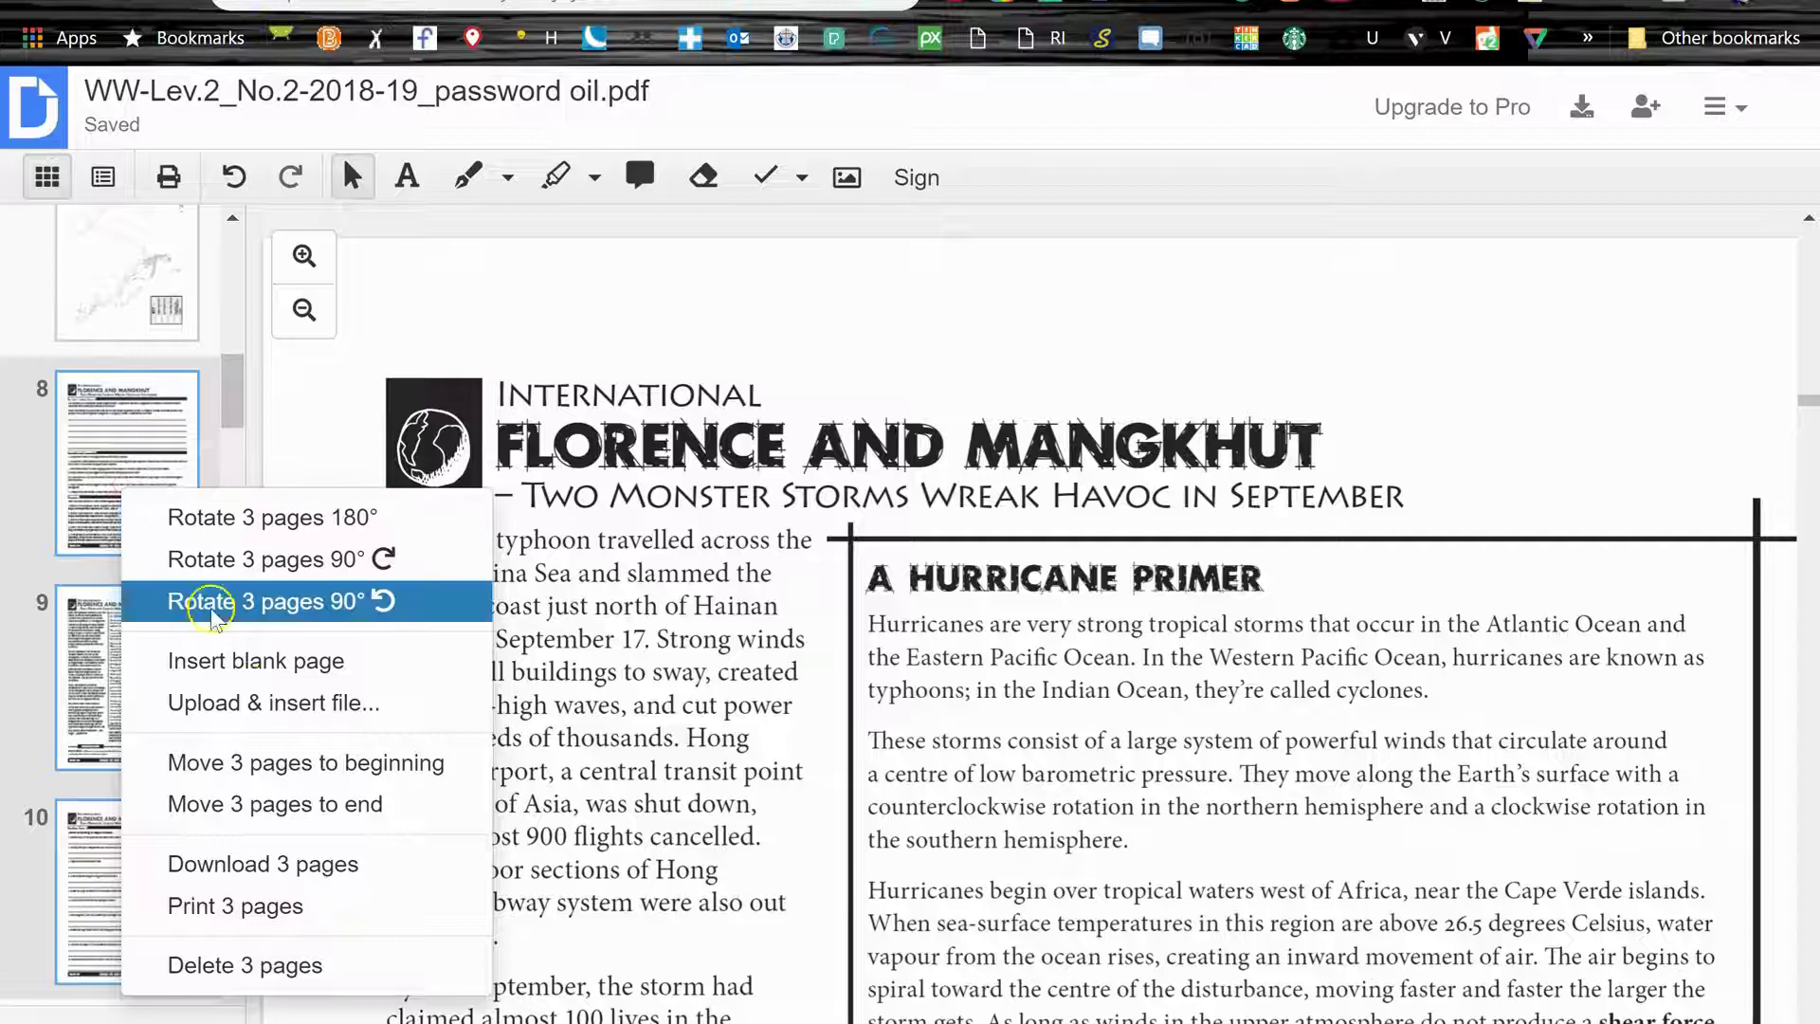
left_click(270, 962)
key("Return")
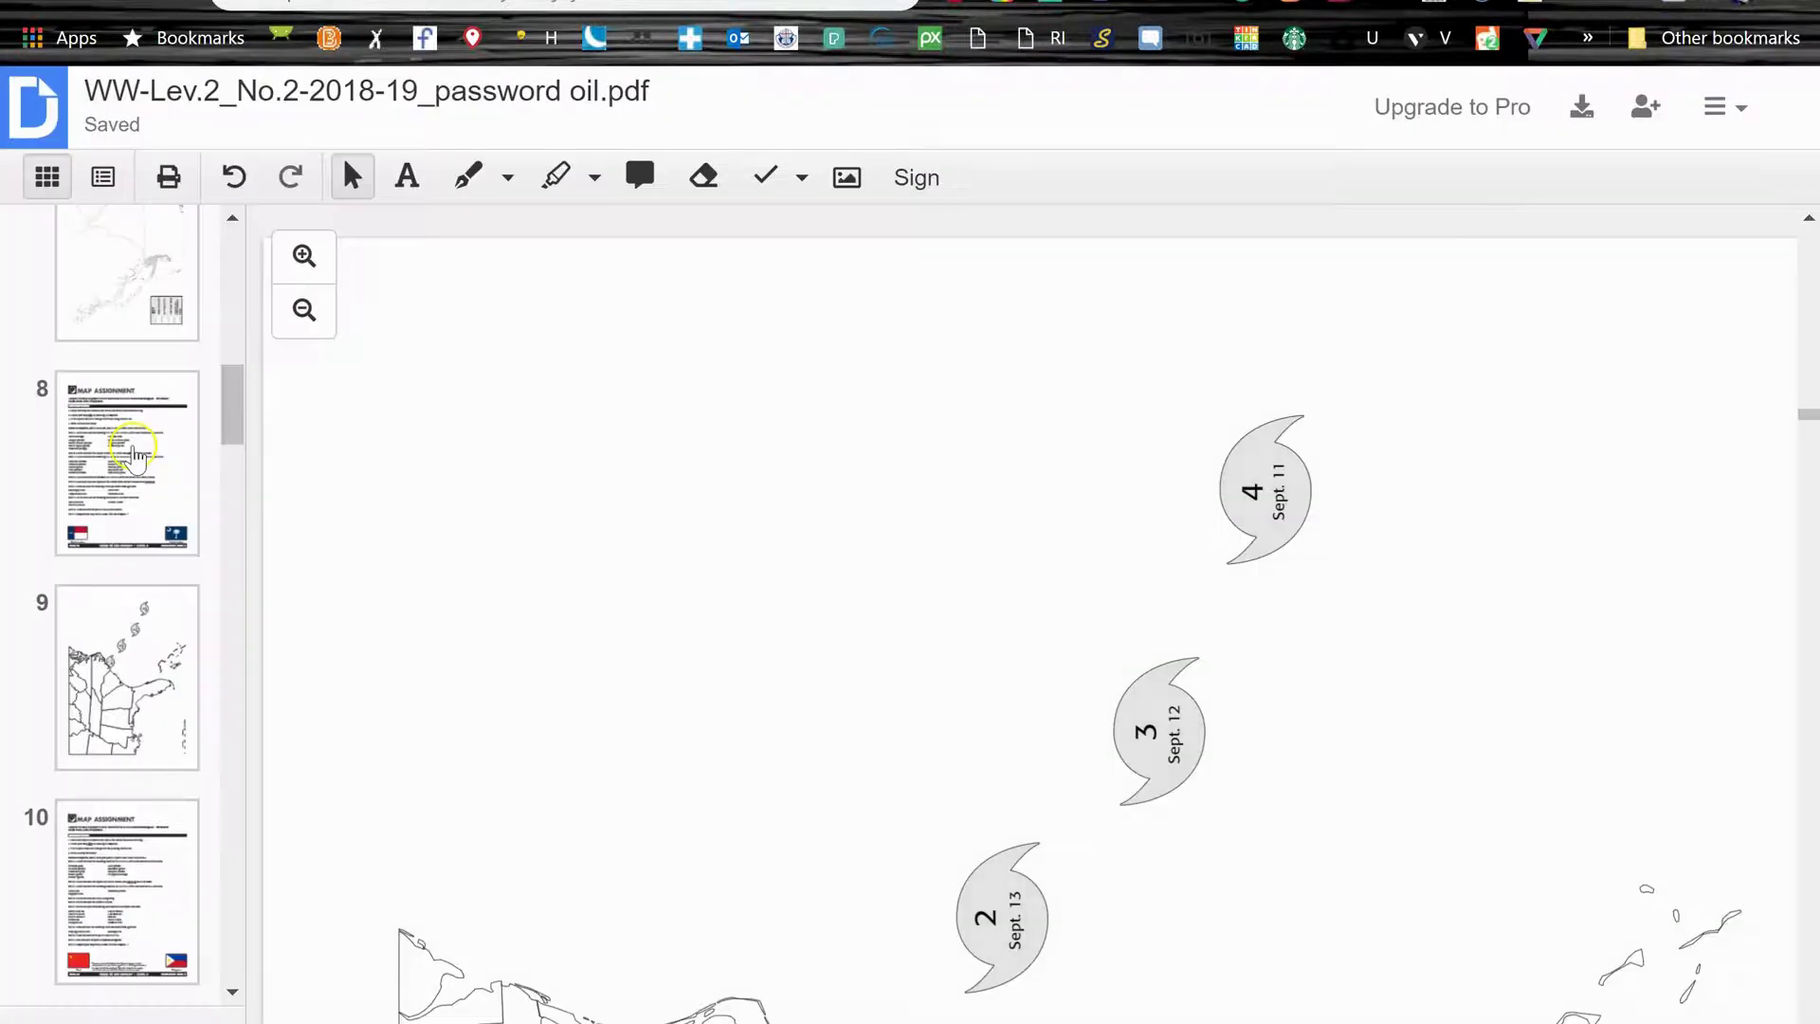
Delete the three map assignment pages, pages 8 to 10.
left_click(154, 455)
left_click(142, 663, "shift")
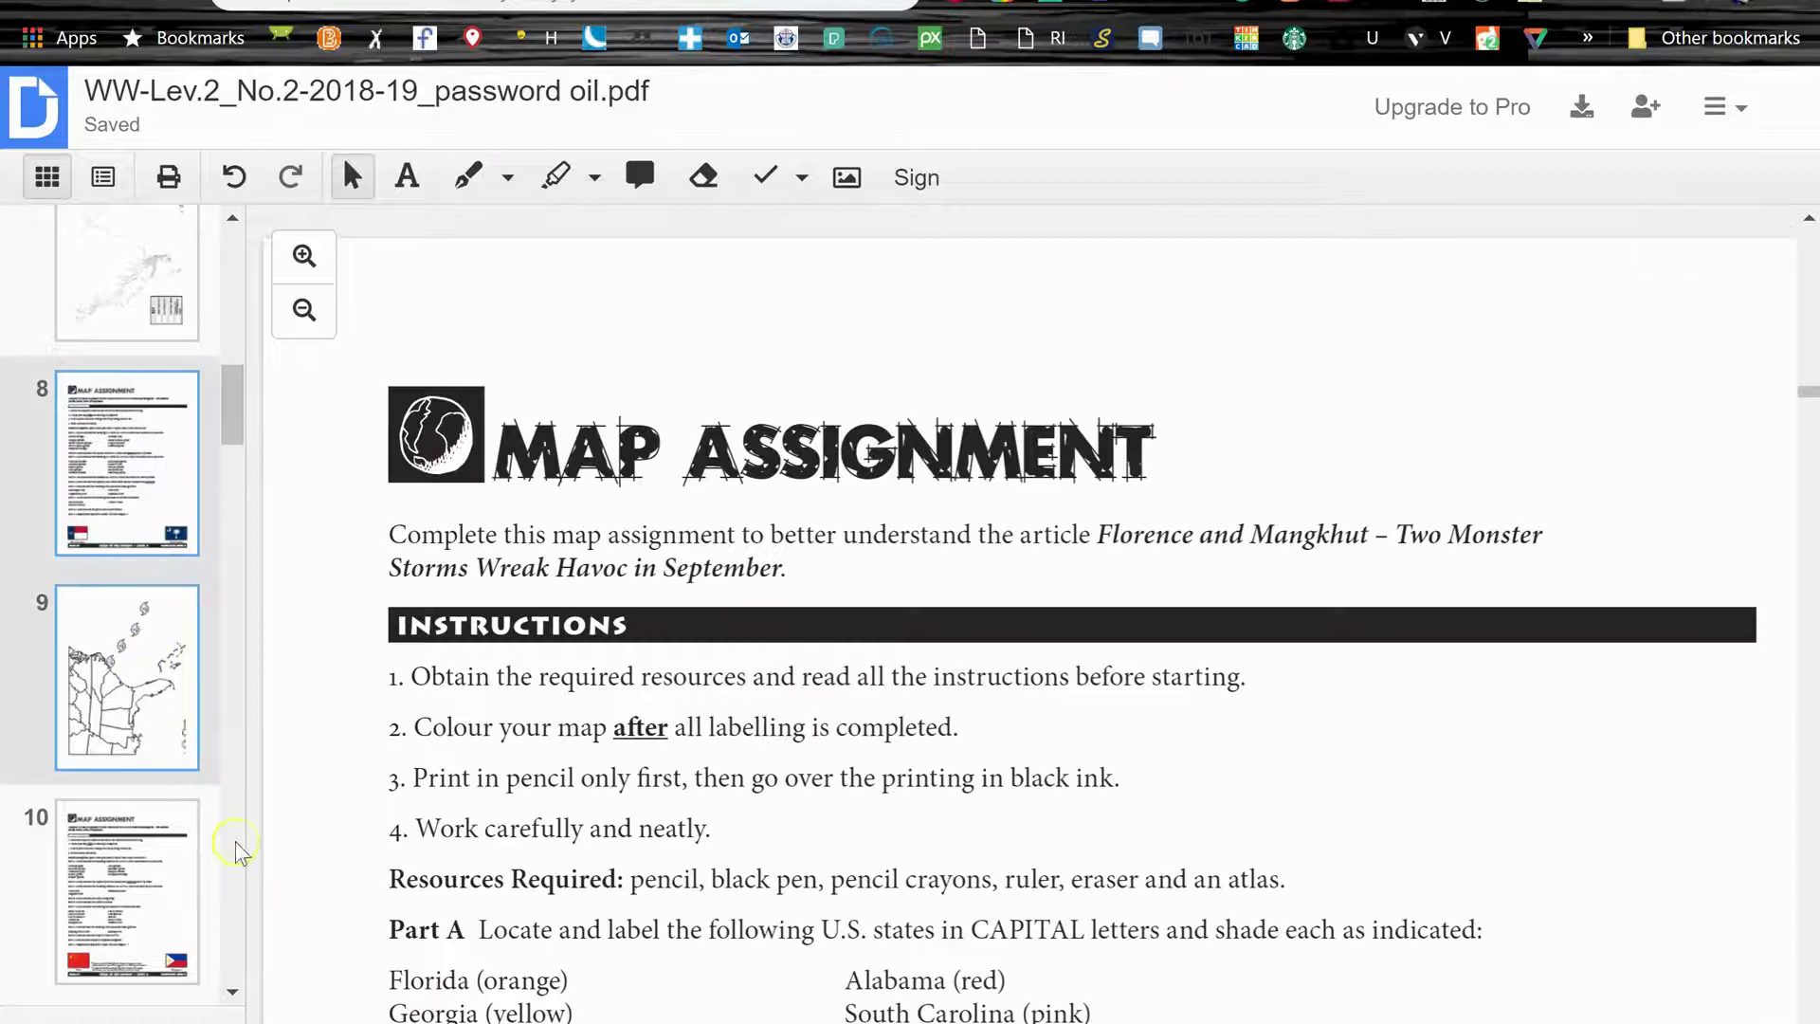
left_click(164, 891, "shift")
right_click(128, 641)
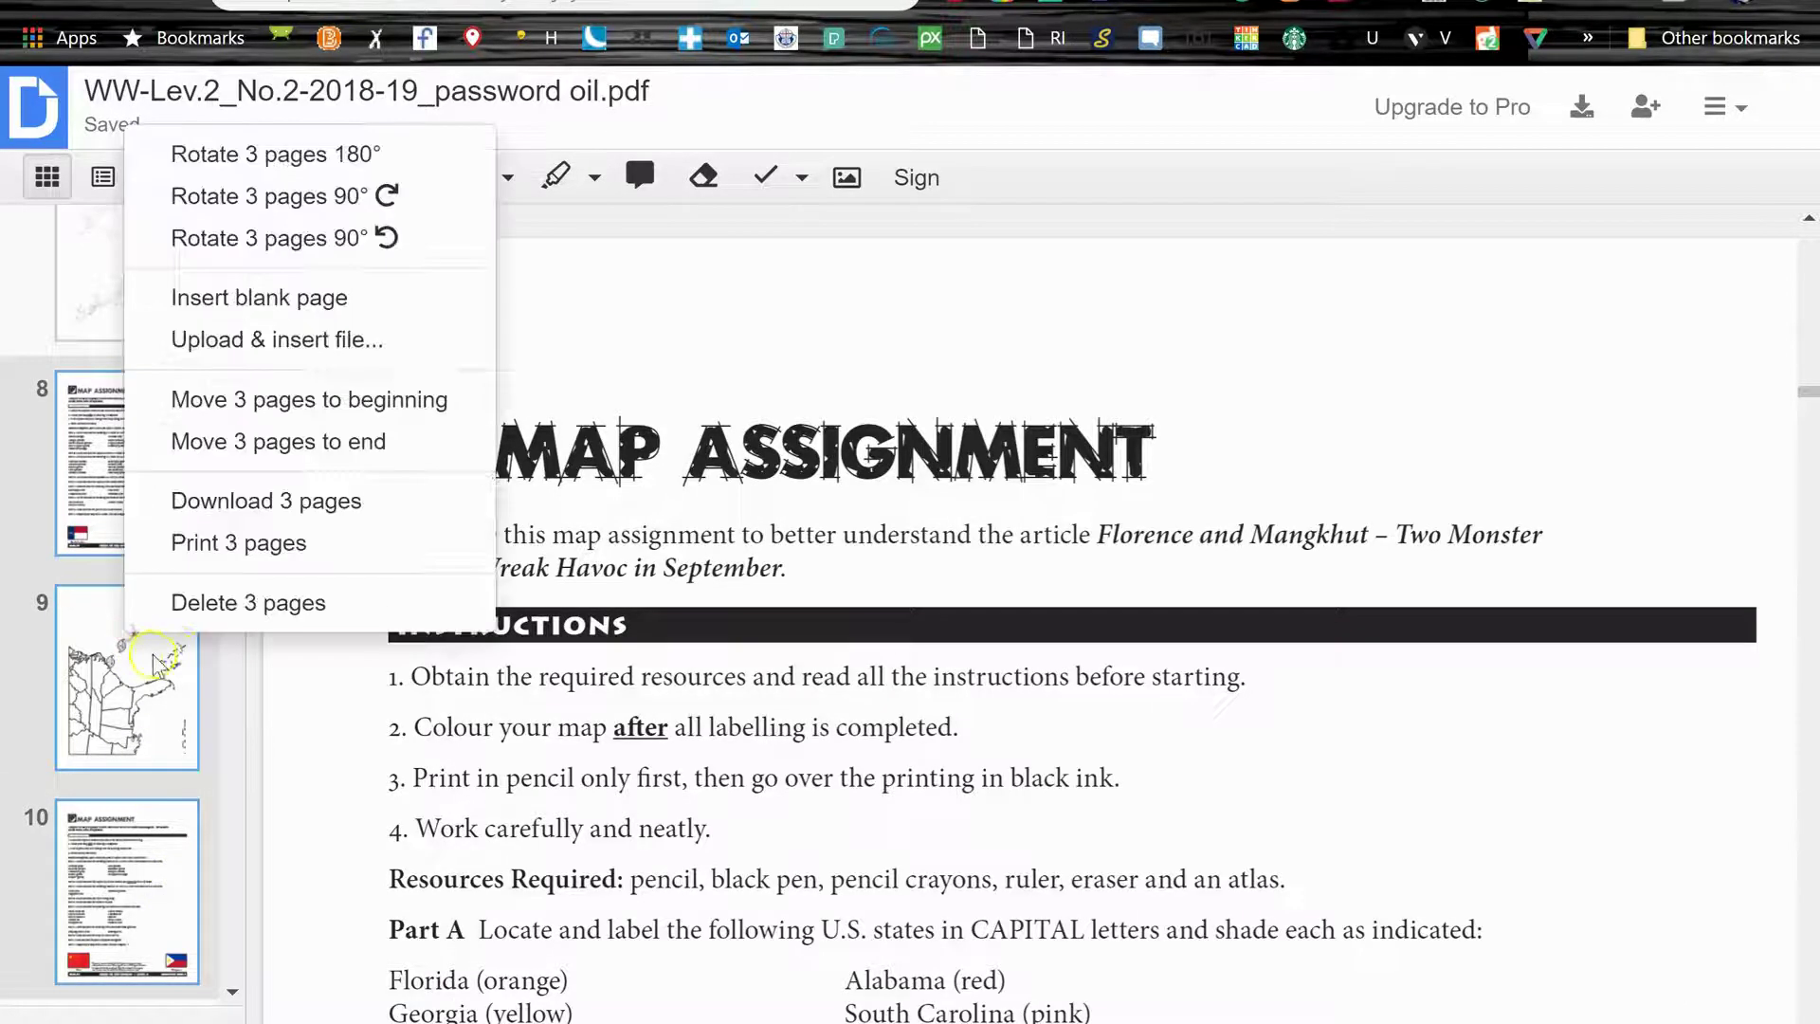
left_click(213, 606)
left_click(896, 741)
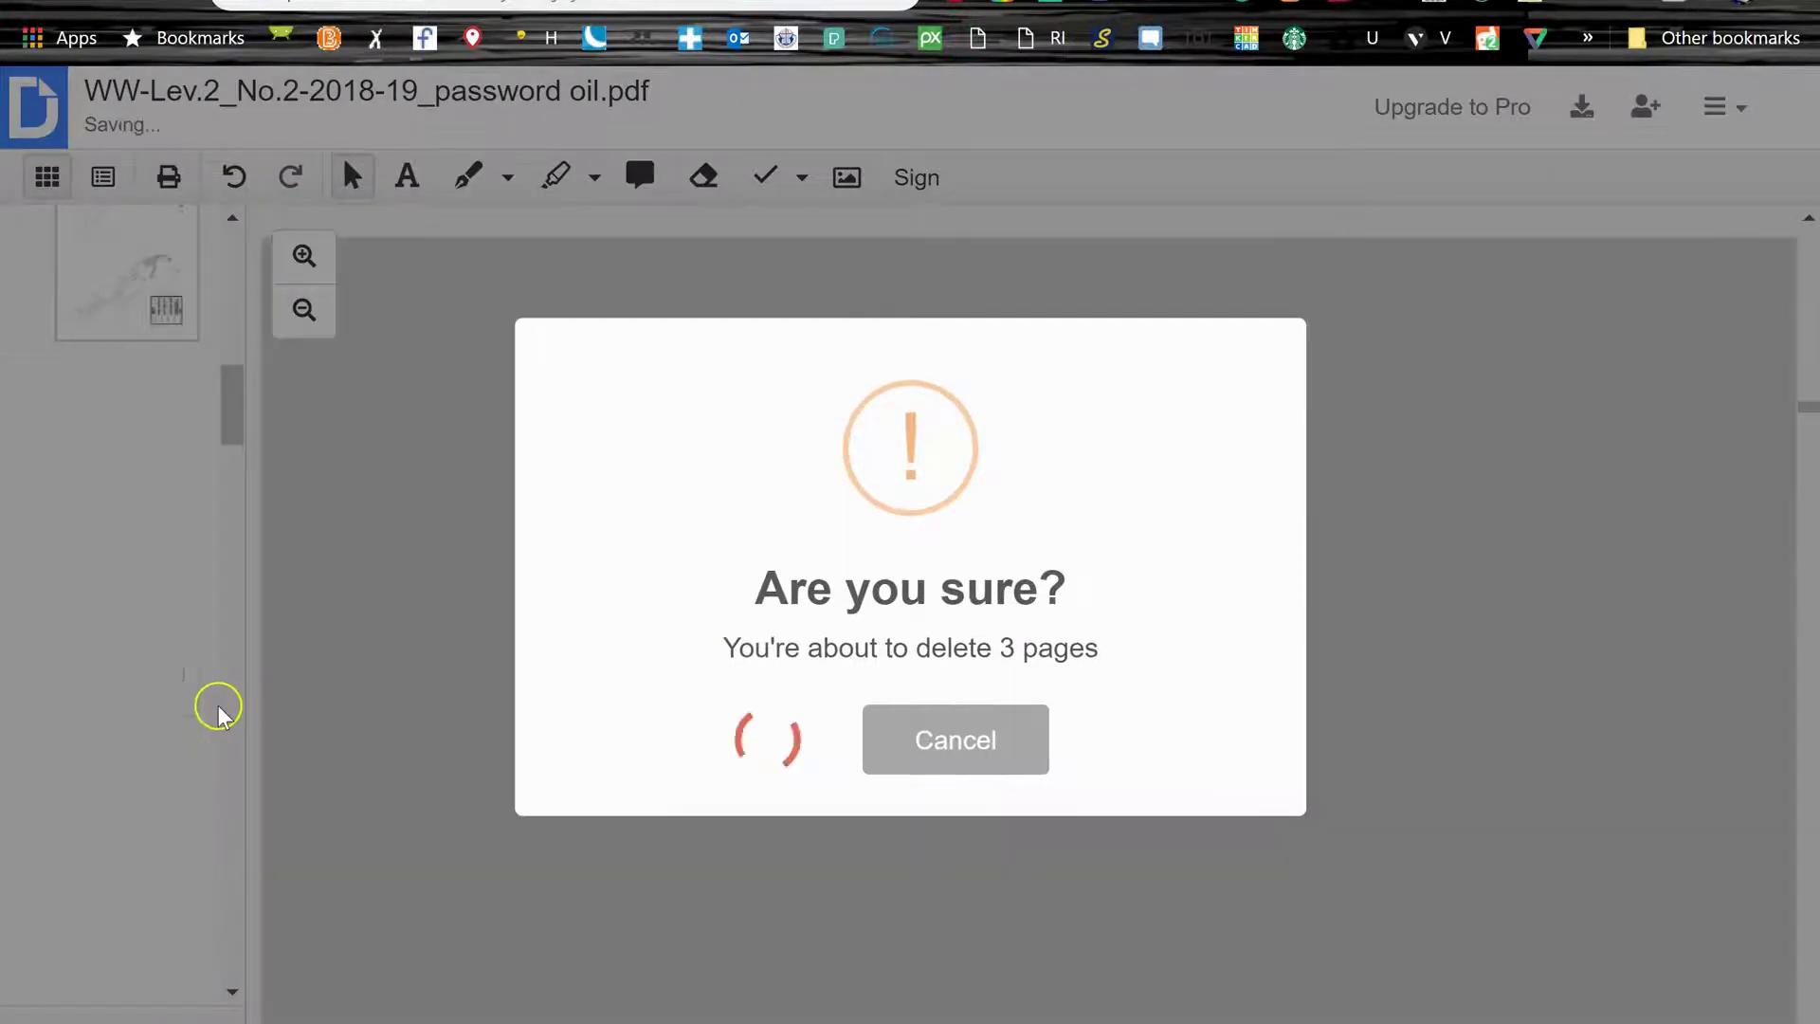
Move the map page after the salmon pages and delete the three salmon pages.
left_click_drag(133, 648, 154, 881)
left_click(133, 471)
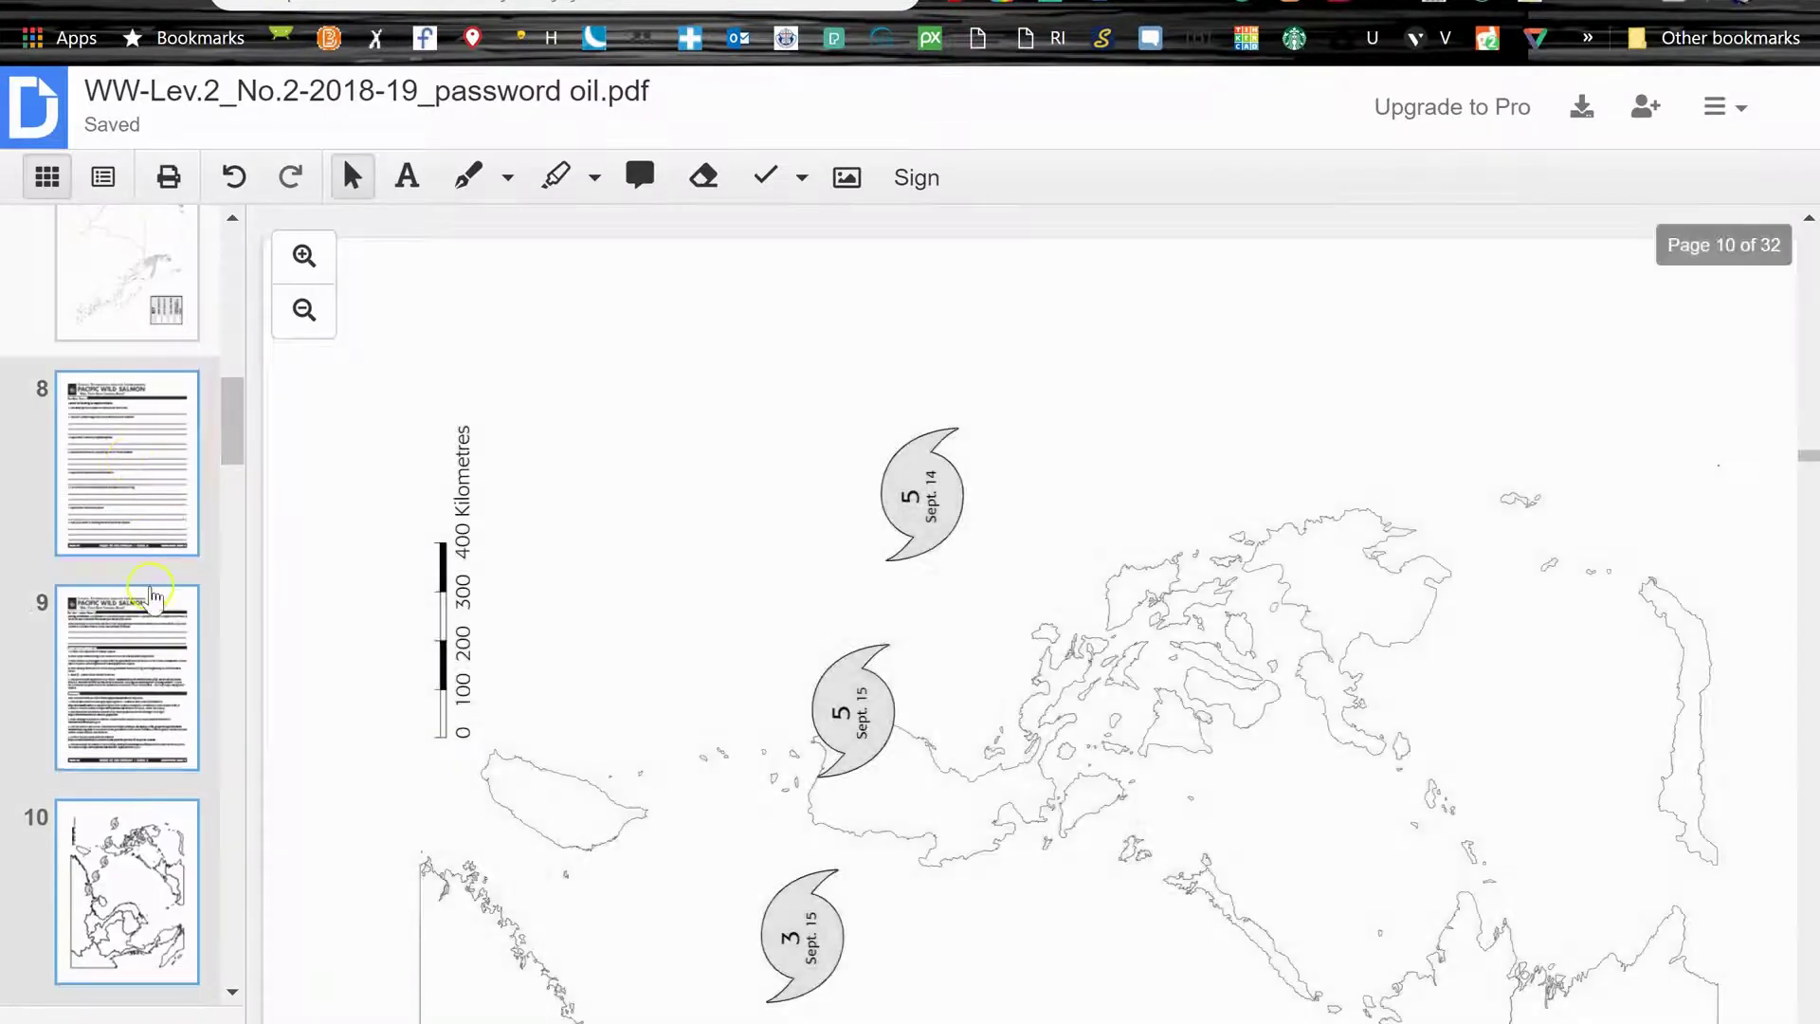
left_click_drag(142, 606, 147, 682)
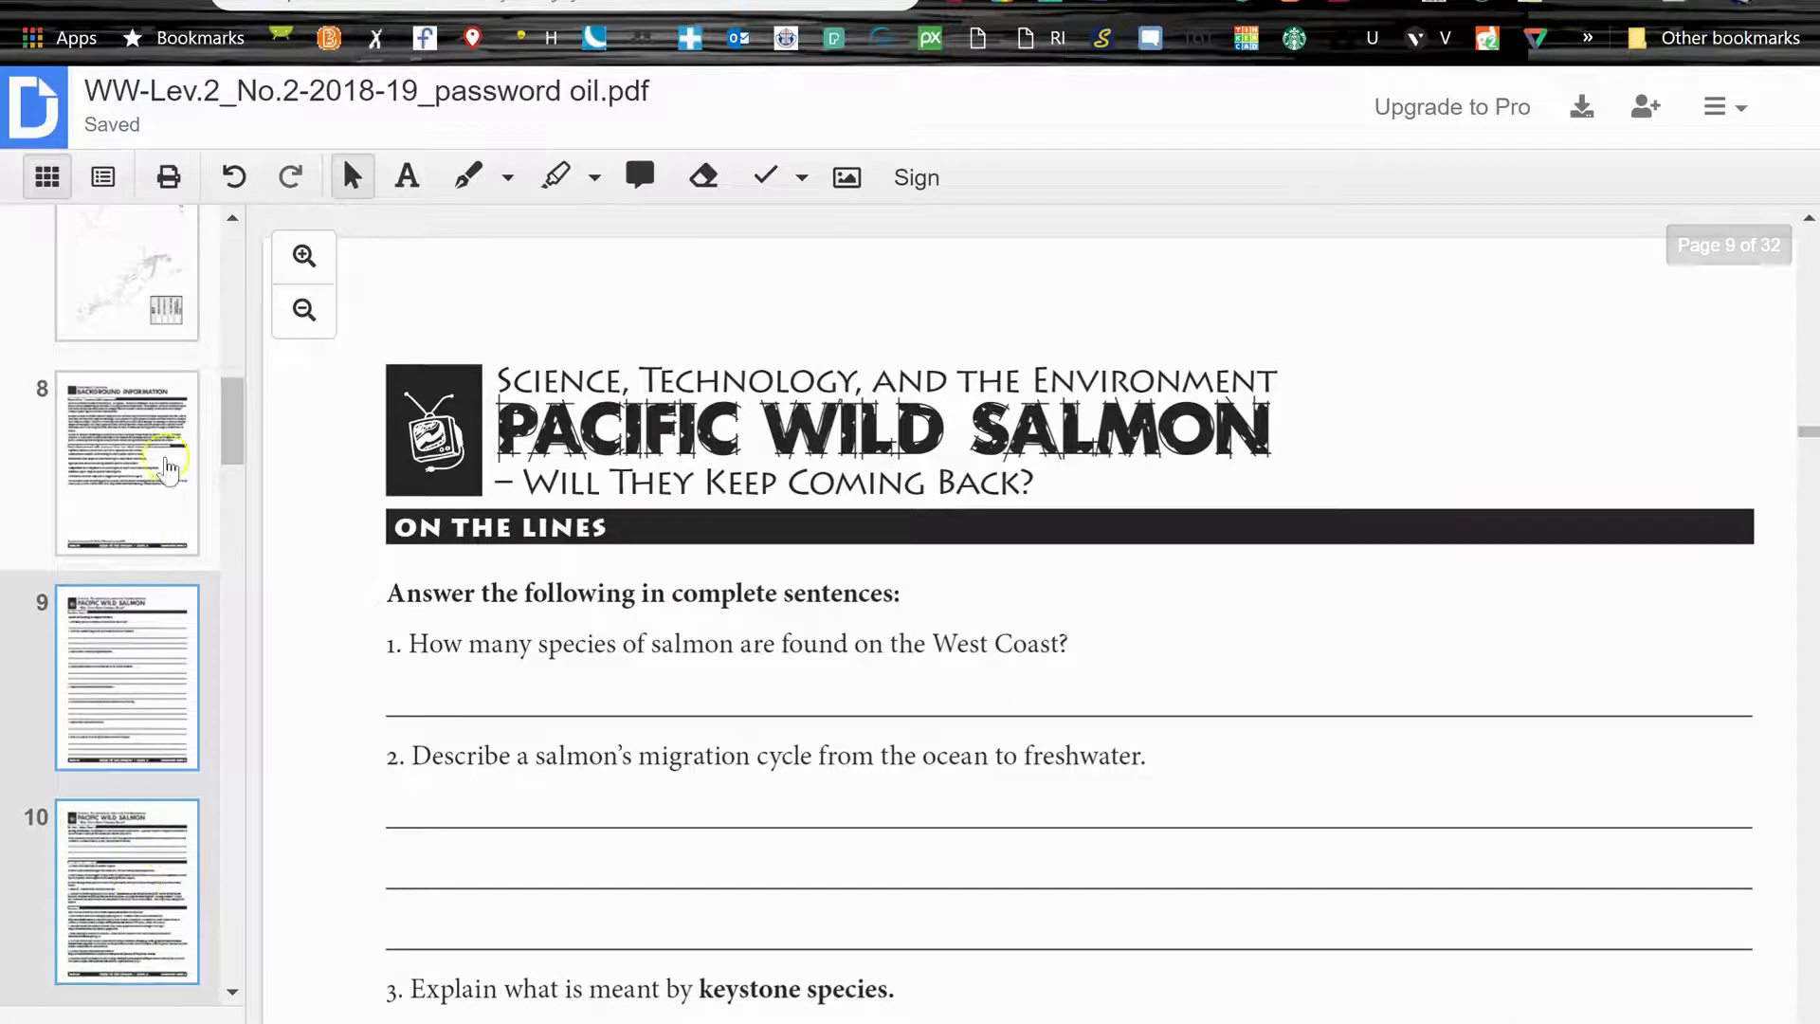
right_click(149, 453)
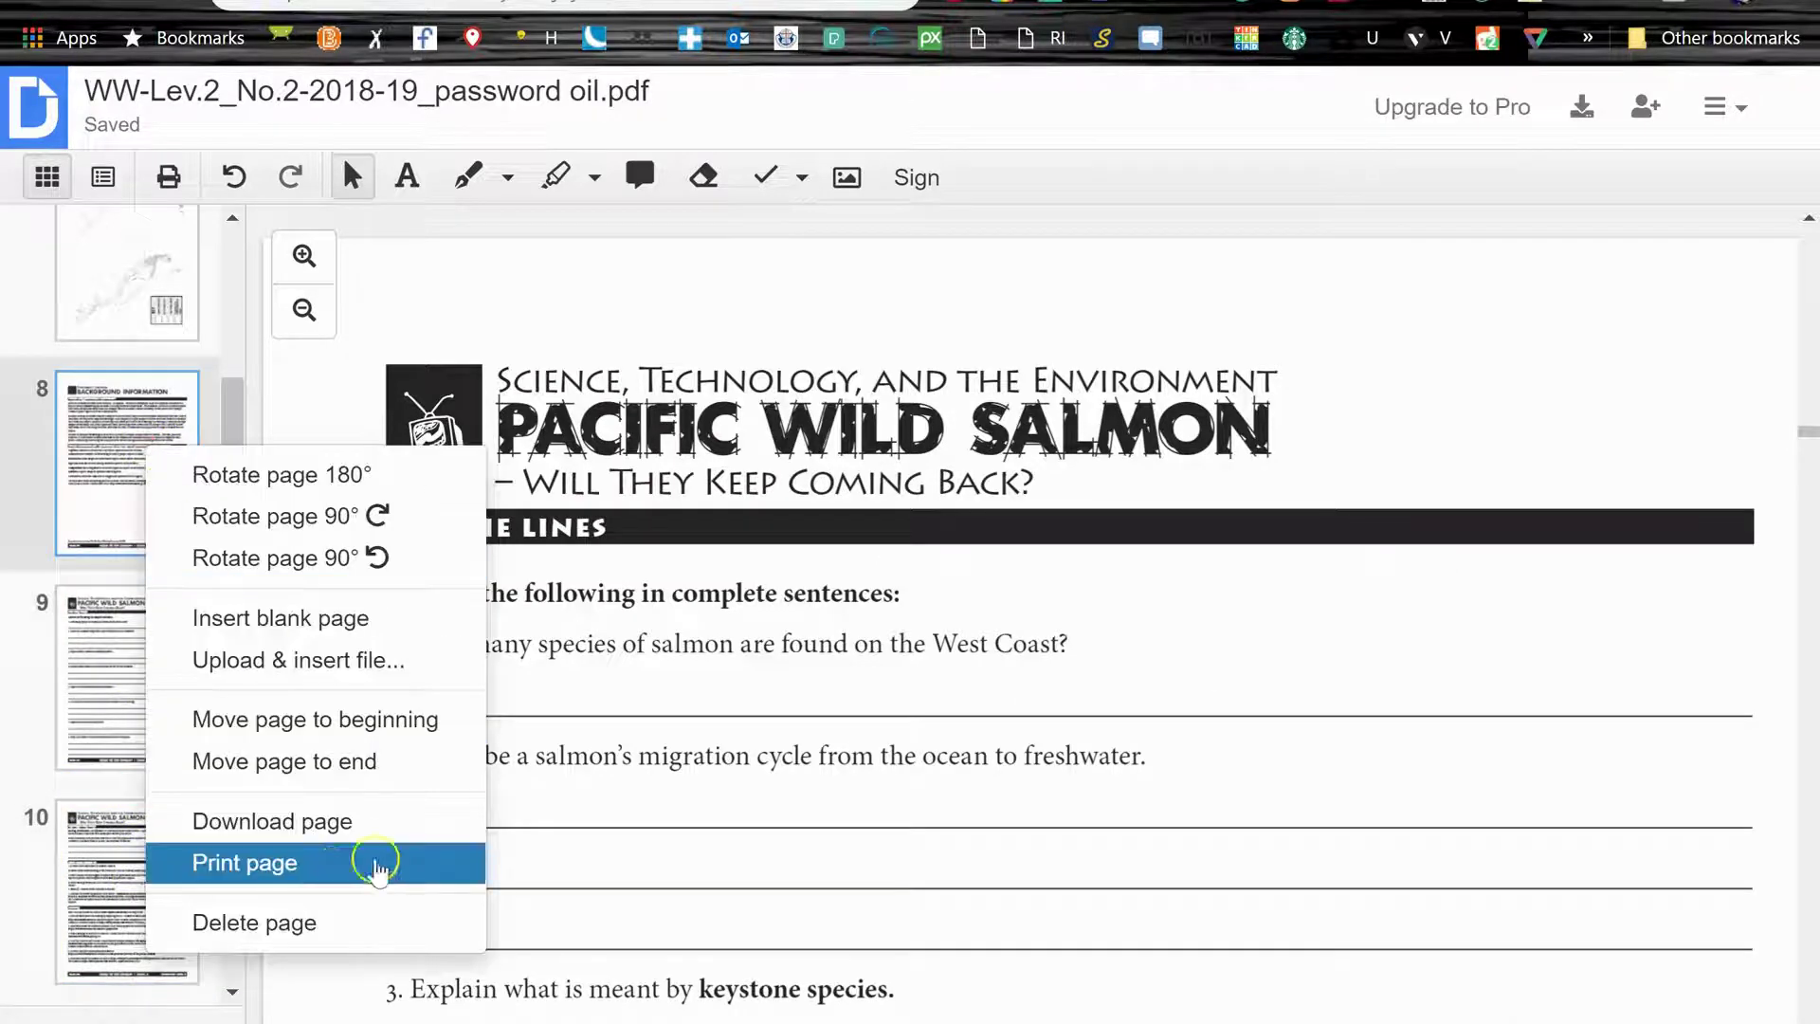
left_click(109, 646)
left_click(114, 663, "ctrl")
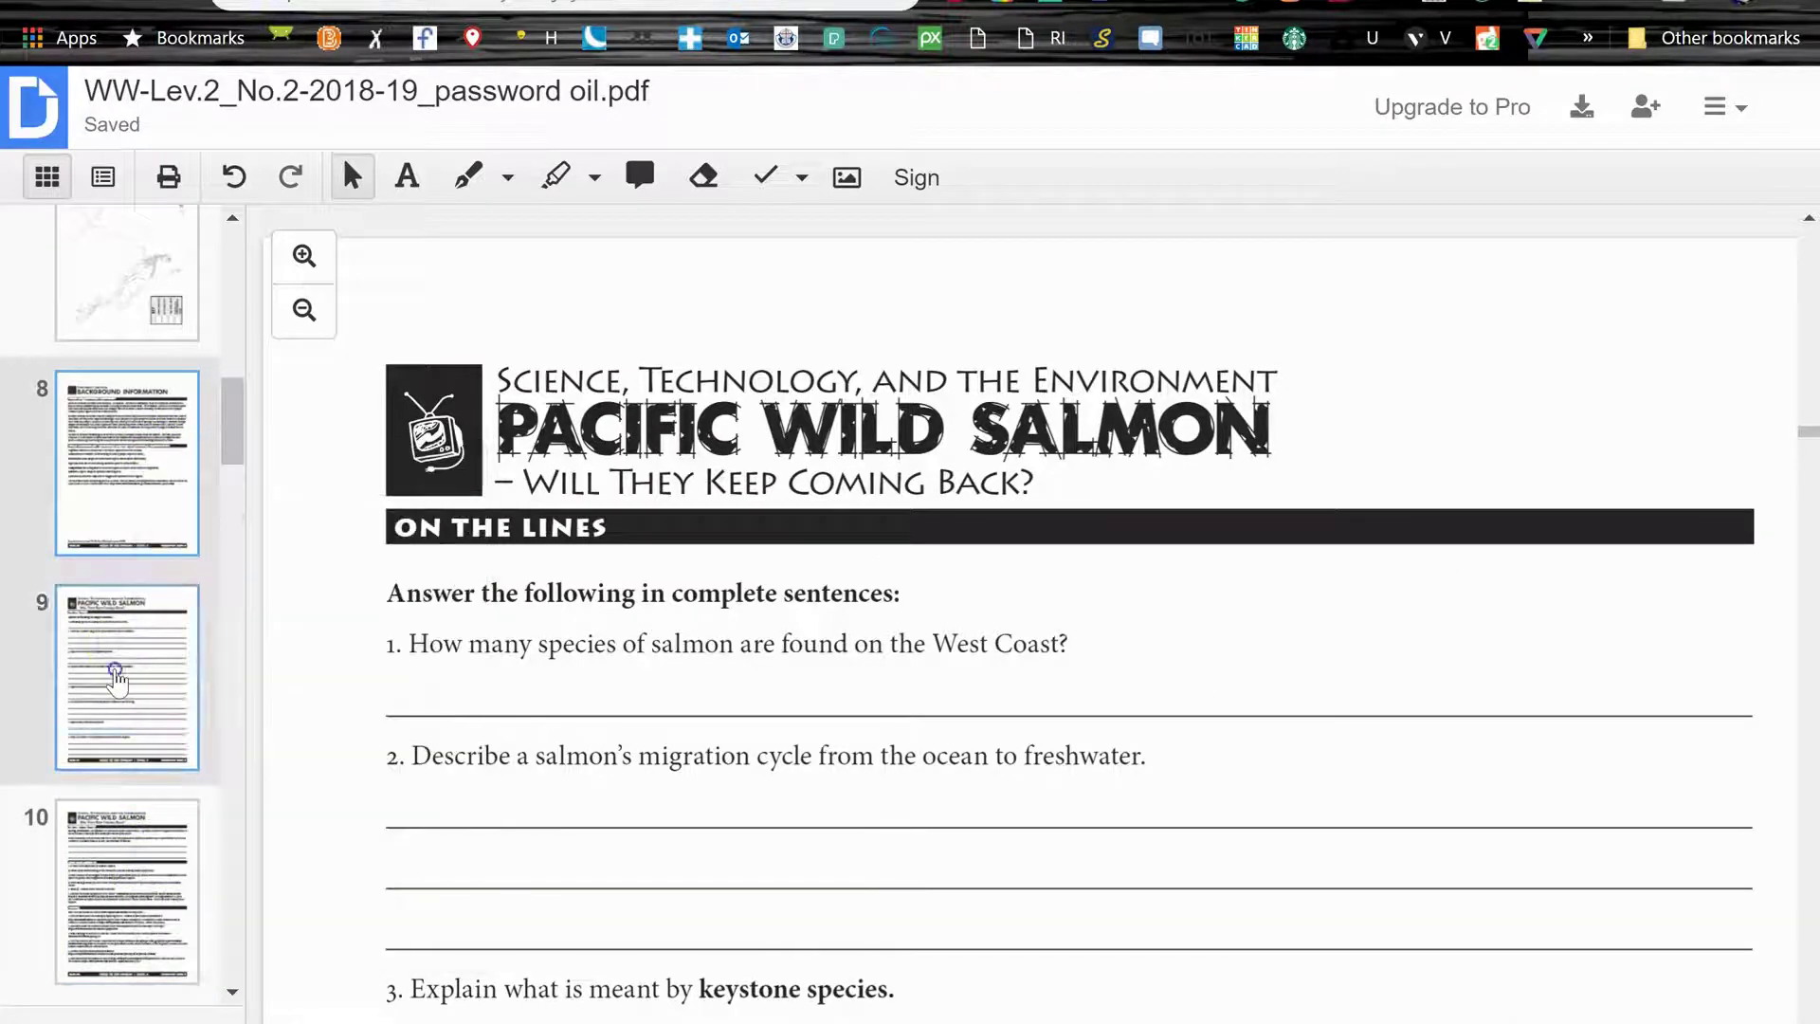
left_click(132, 920, "ctrl")
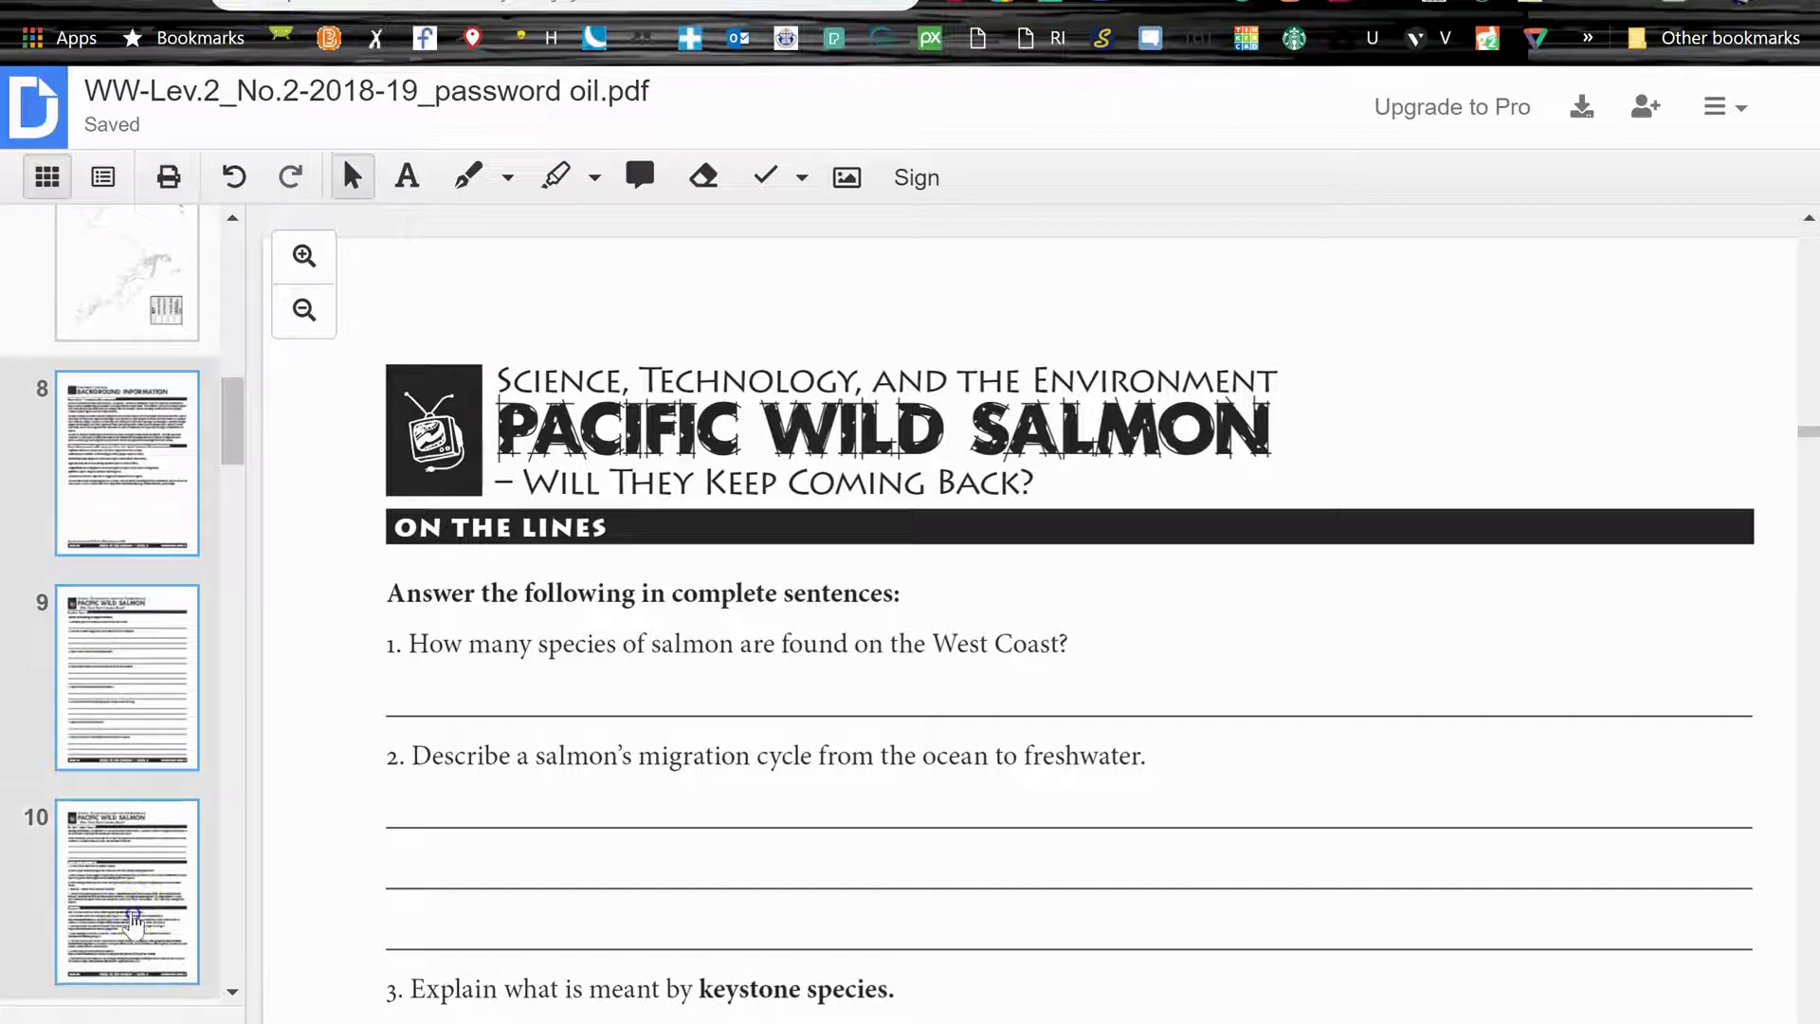
right_click(140, 441)
left_click(284, 908)
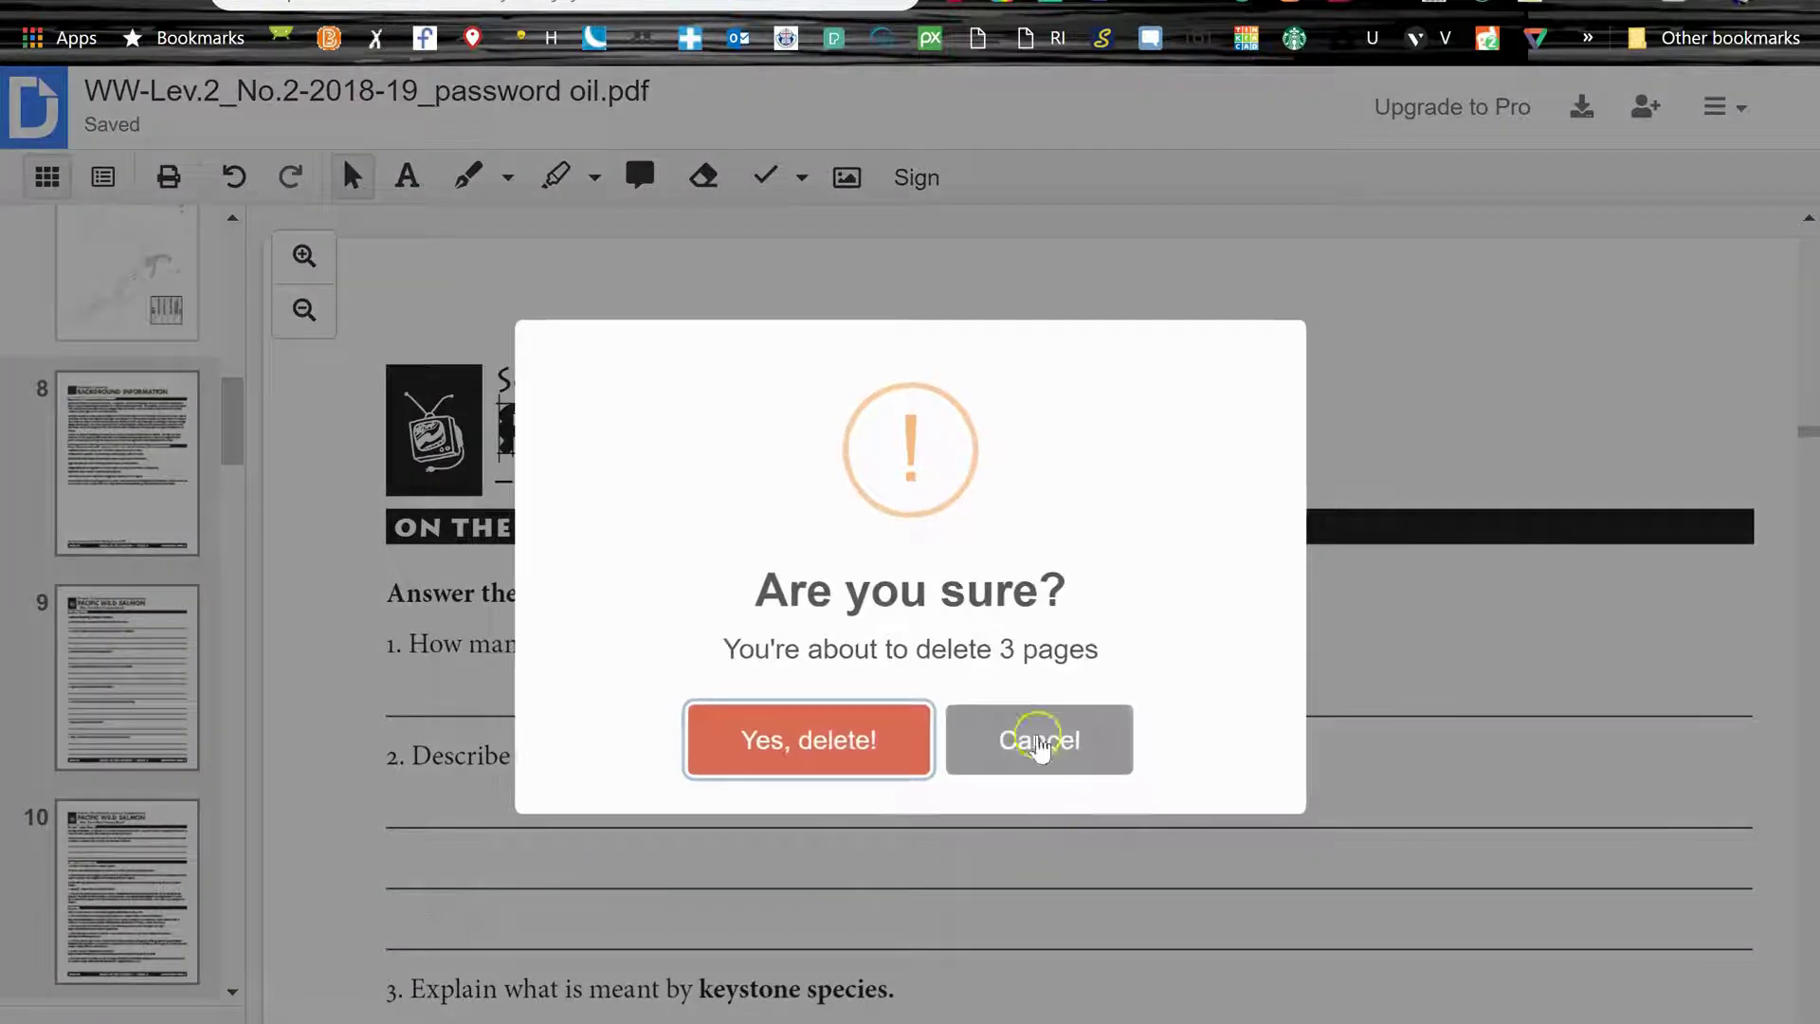
left_click(832, 737)
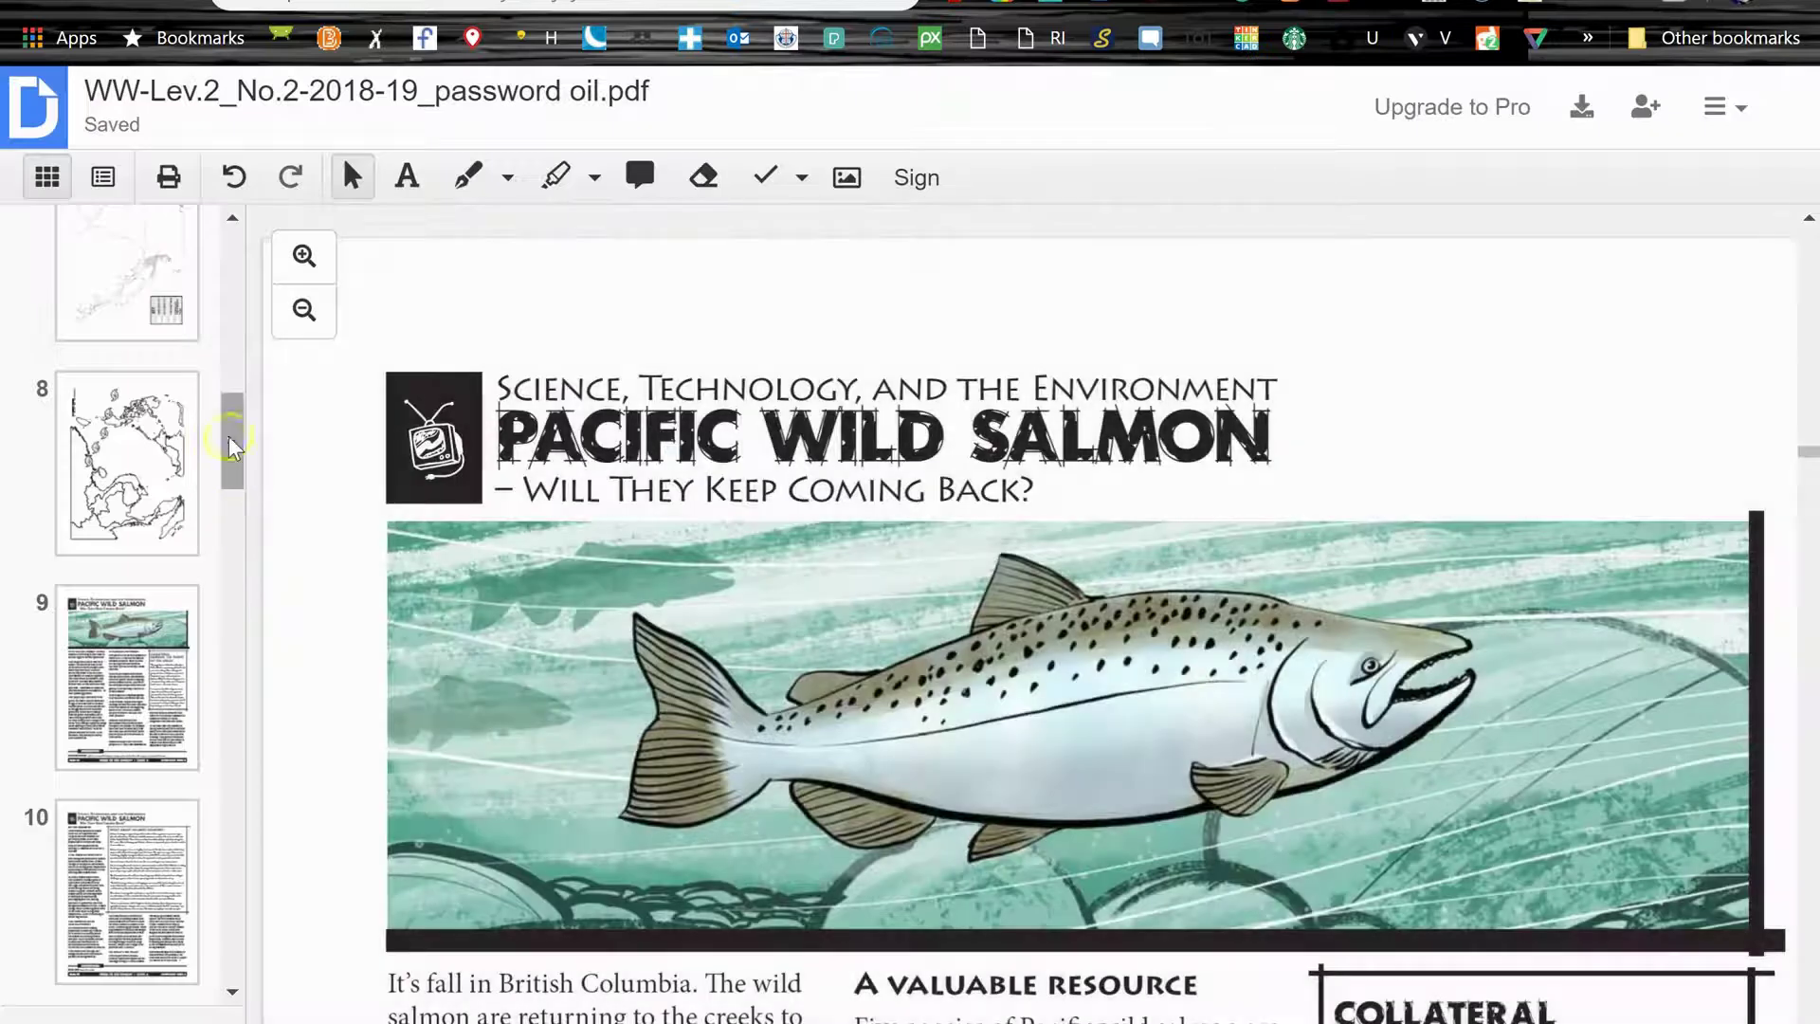
Delete the four final LesPlan schedule and order-form pages, pages 26 to 29.
left_click_drag(229, 436, 269, 981)
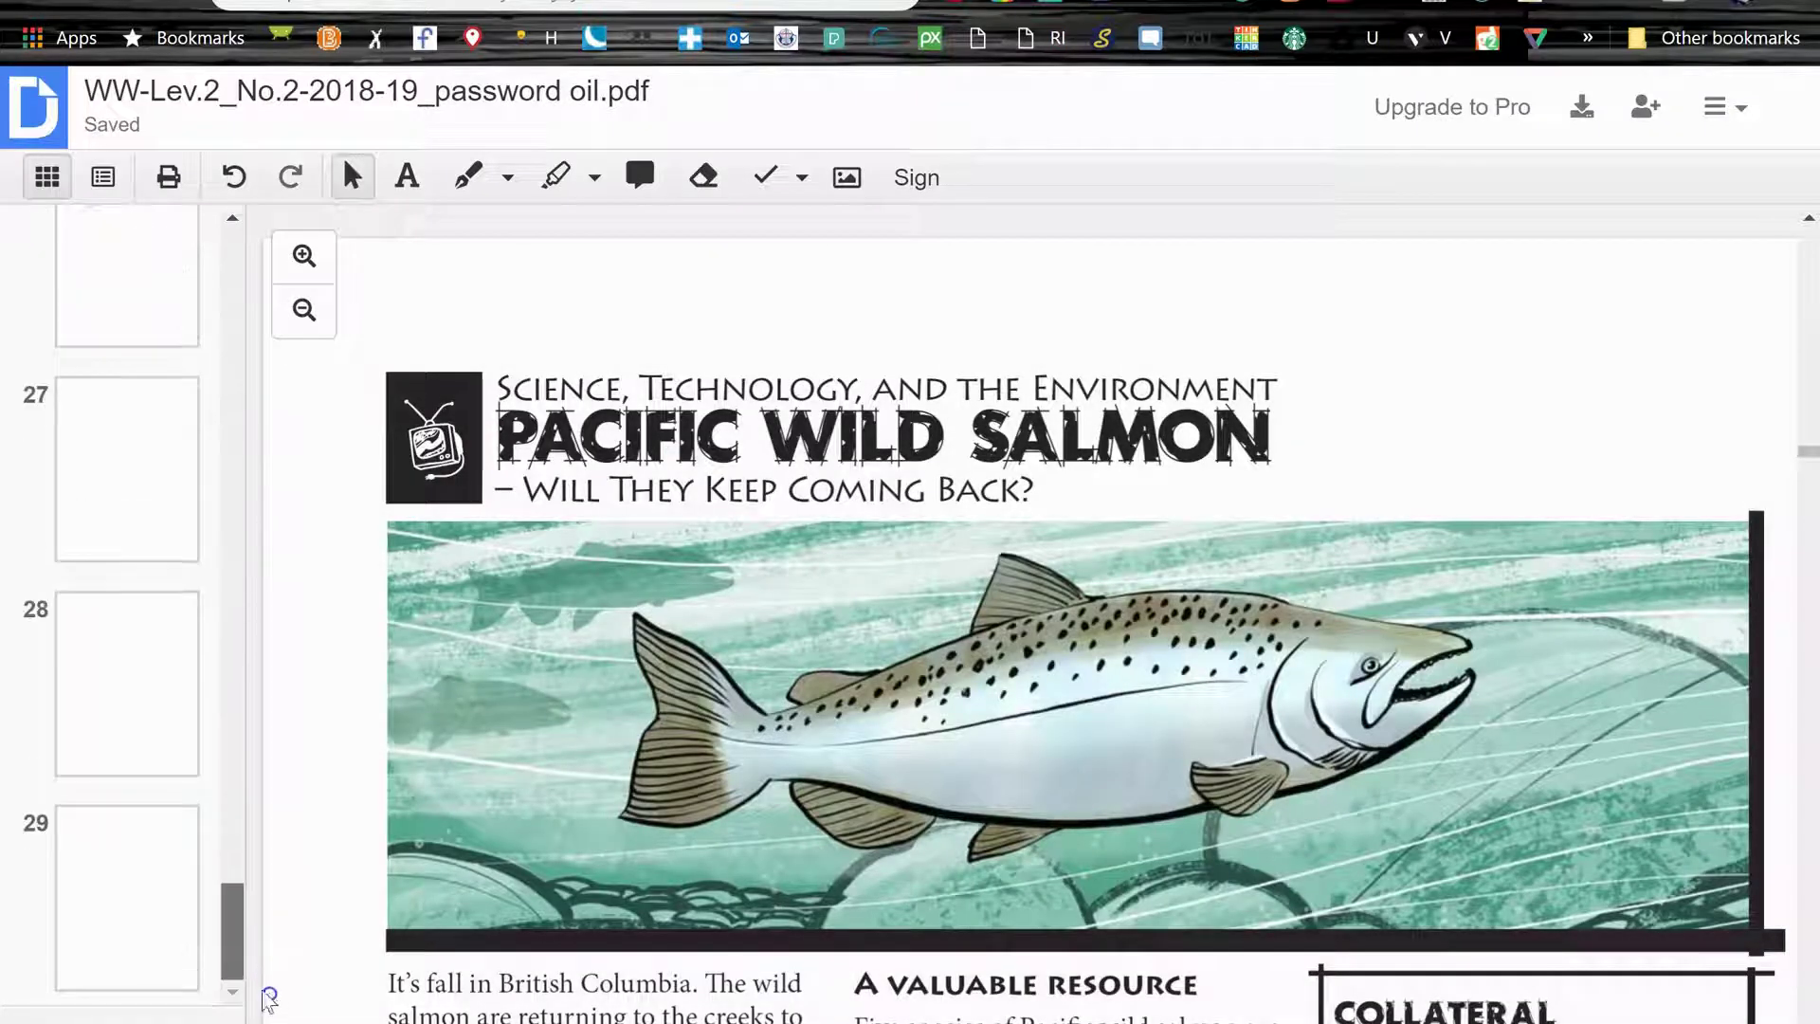
left_click(140, 939)
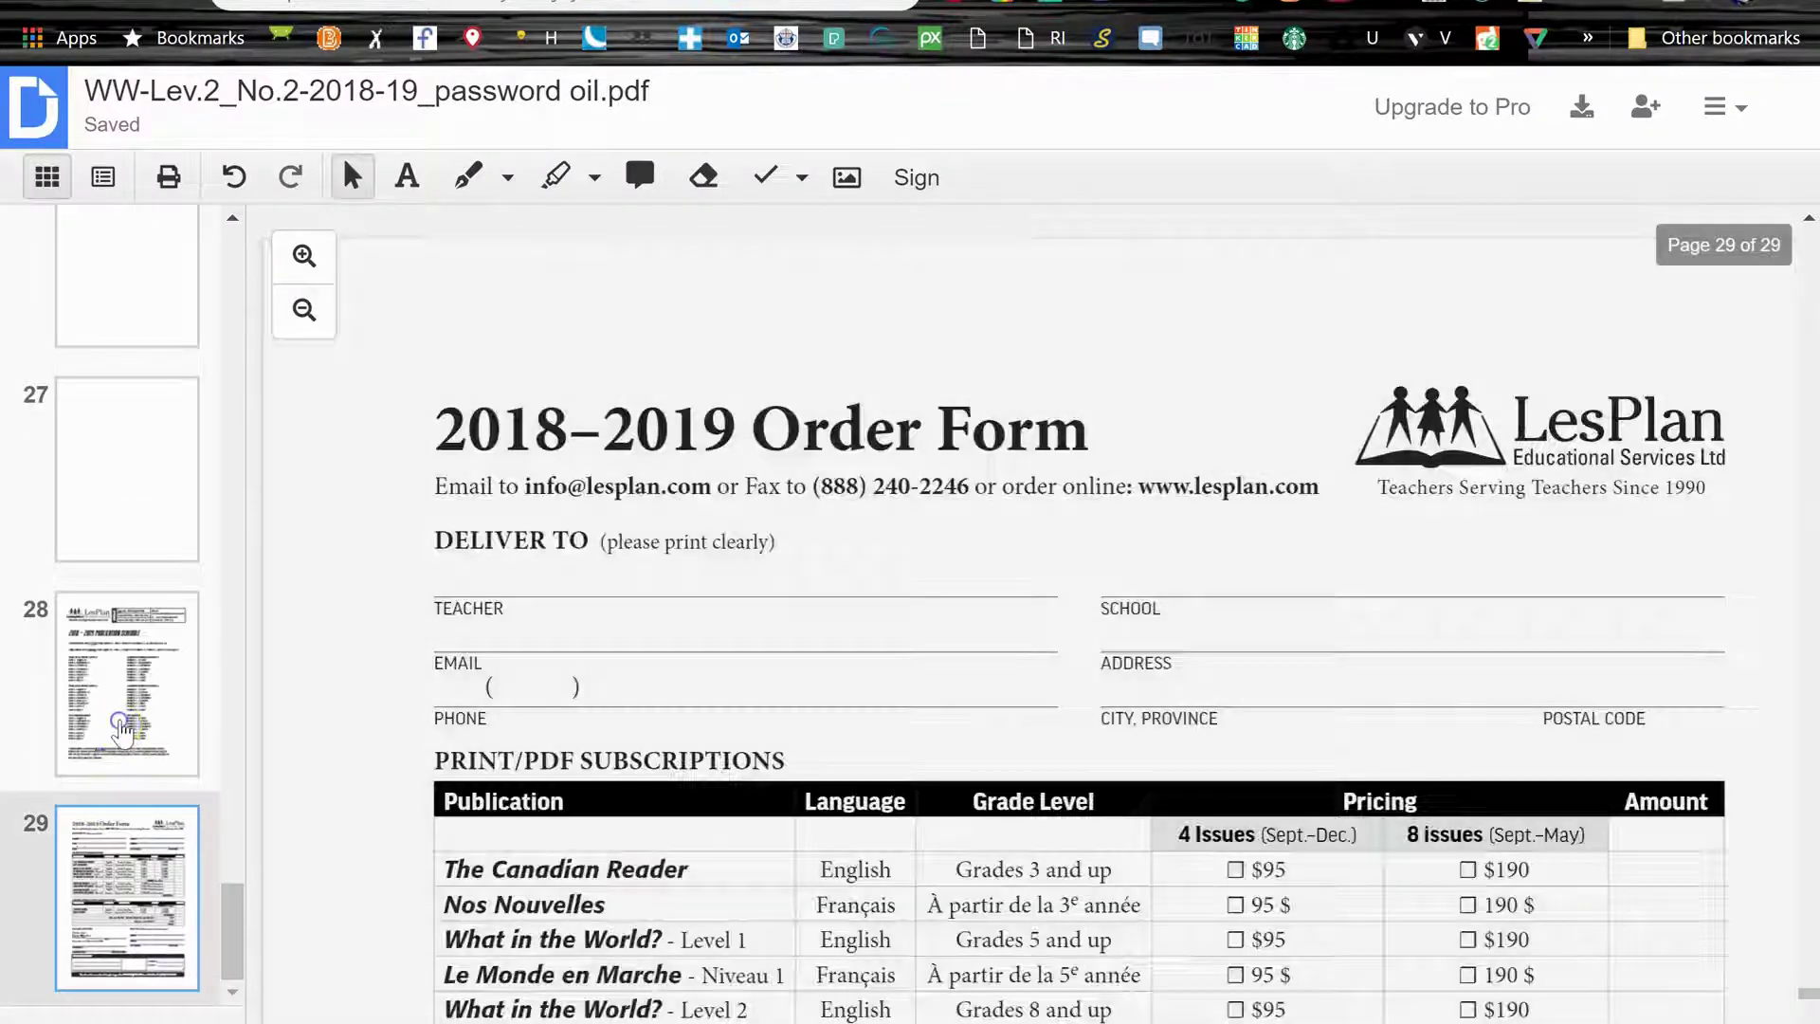
left_click(122, 728)
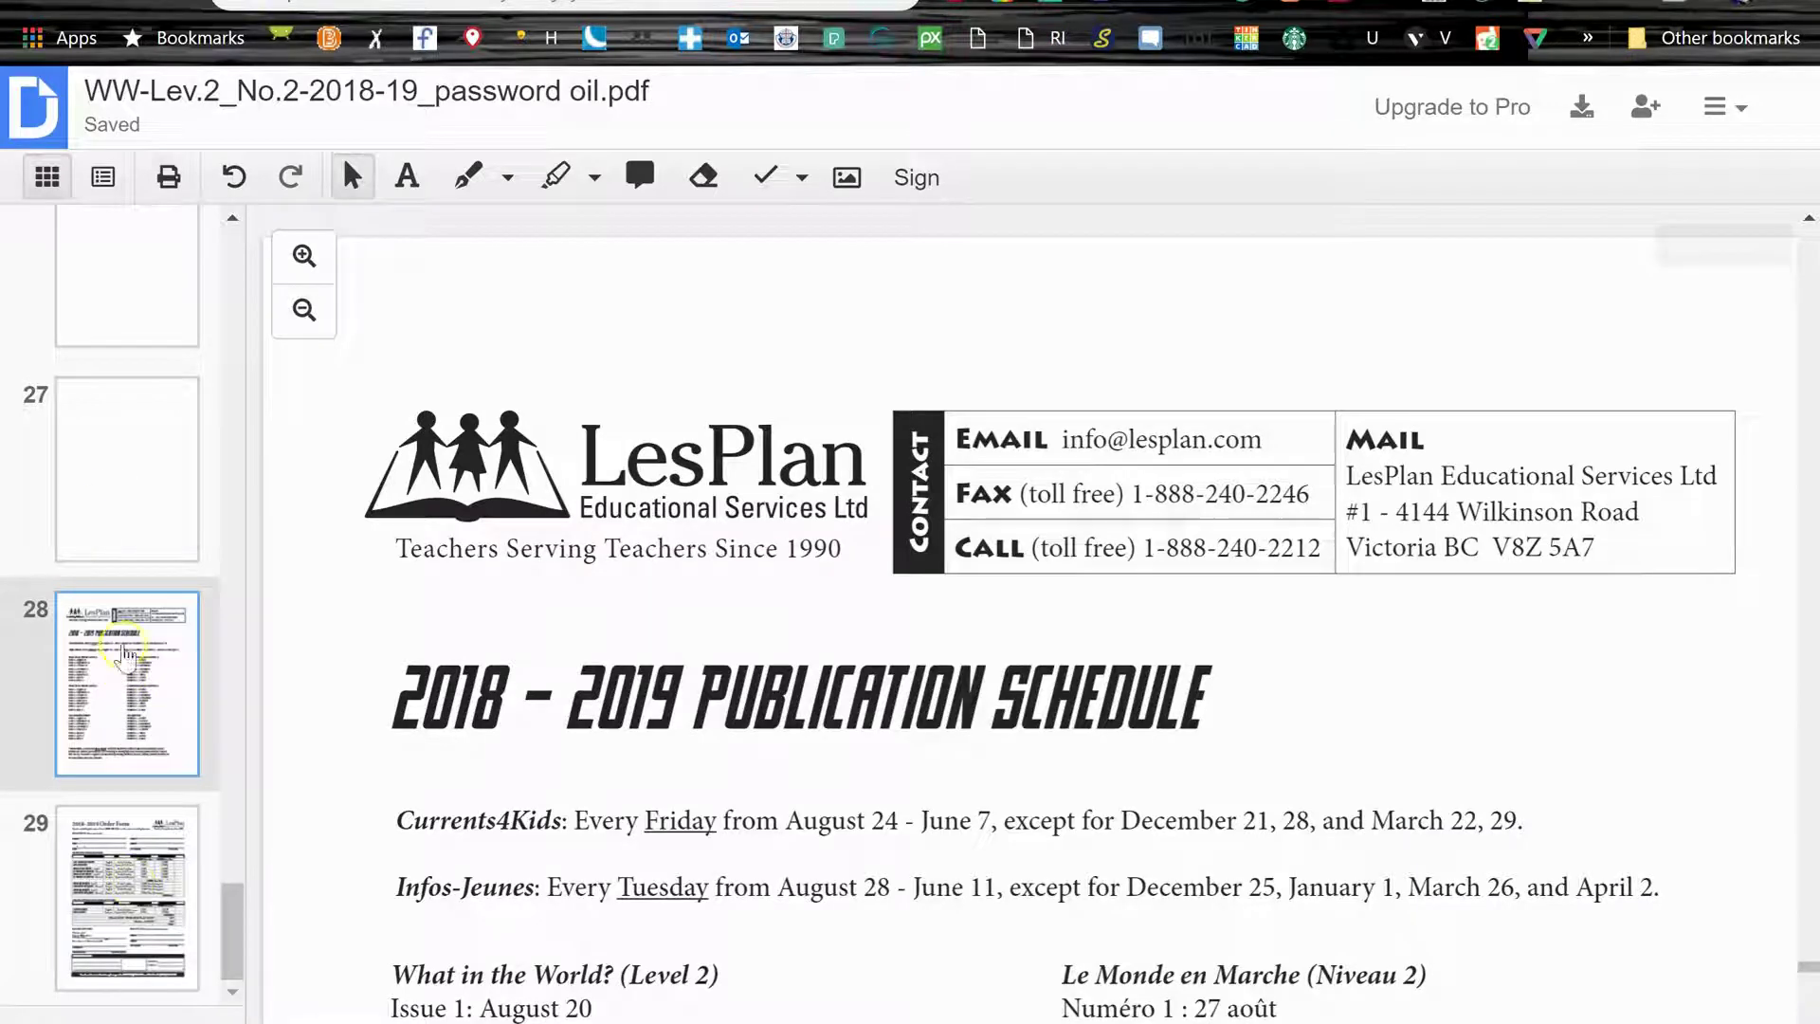
left_click(133, 891, "ctrl")
left_click(158, 437, "ctrl")
left_click(153, 279, "ctrl")
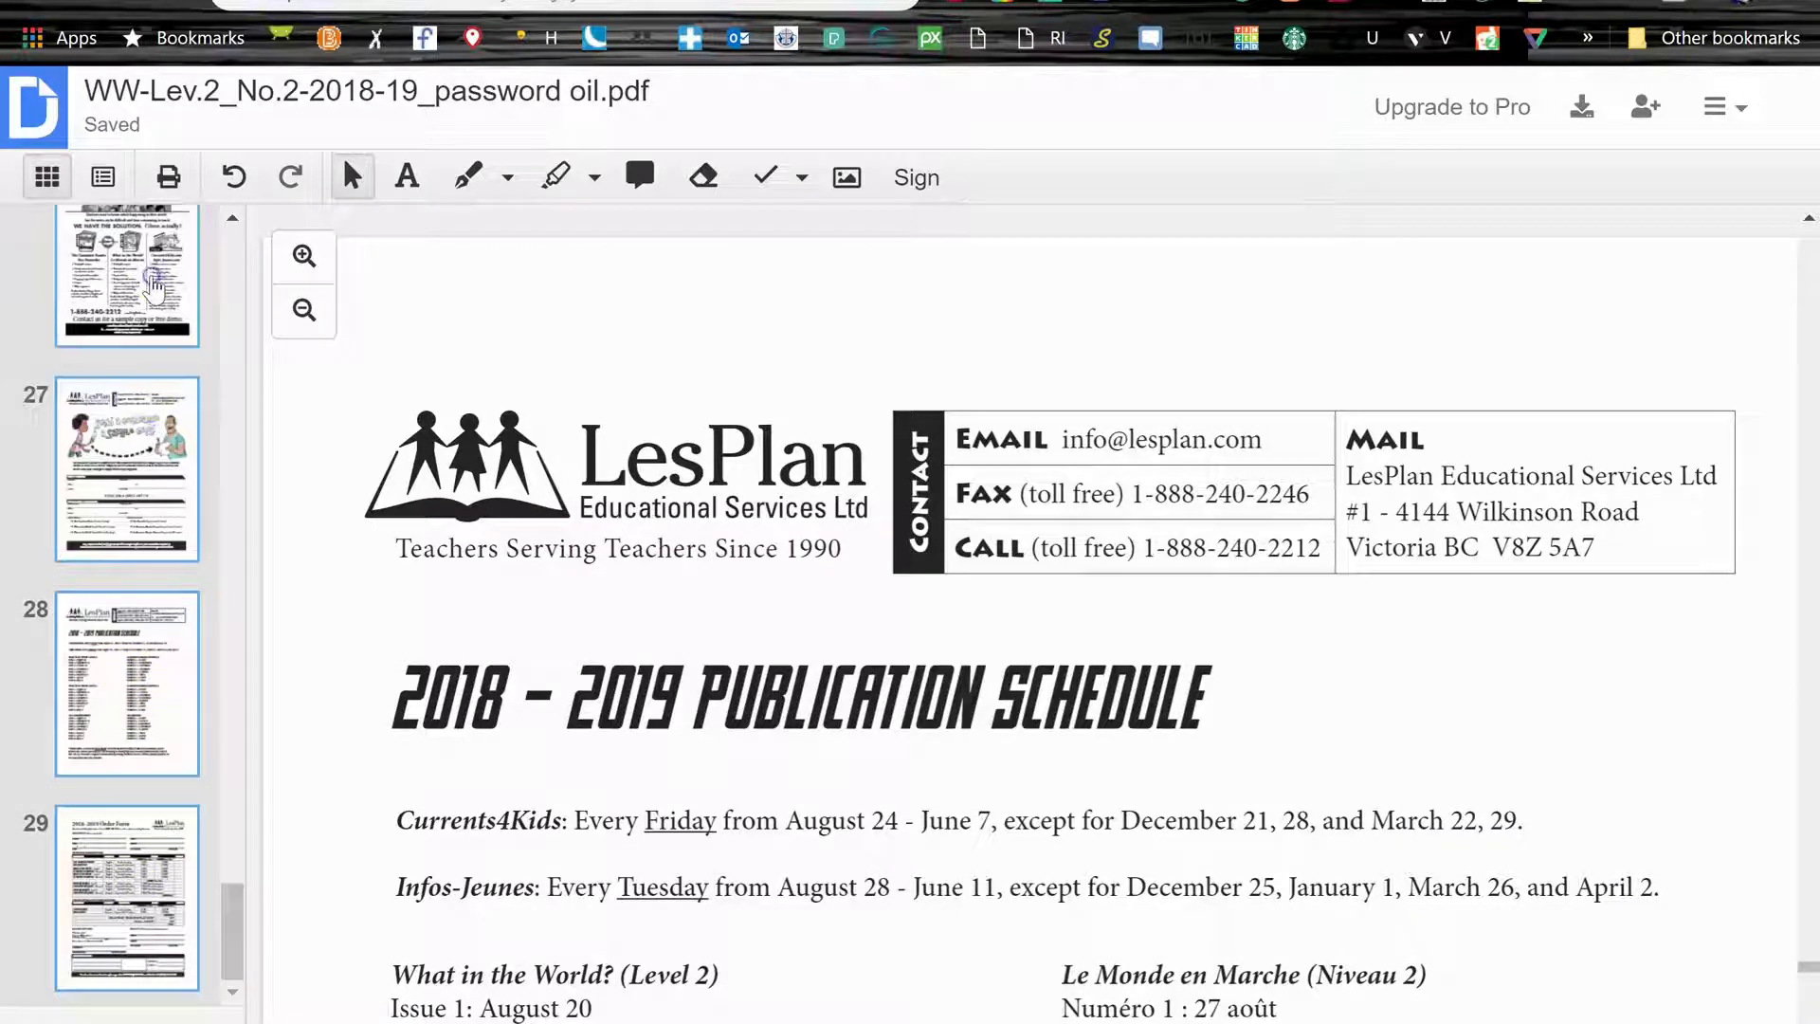
right_click(153, 284)
left_click(276, 748)
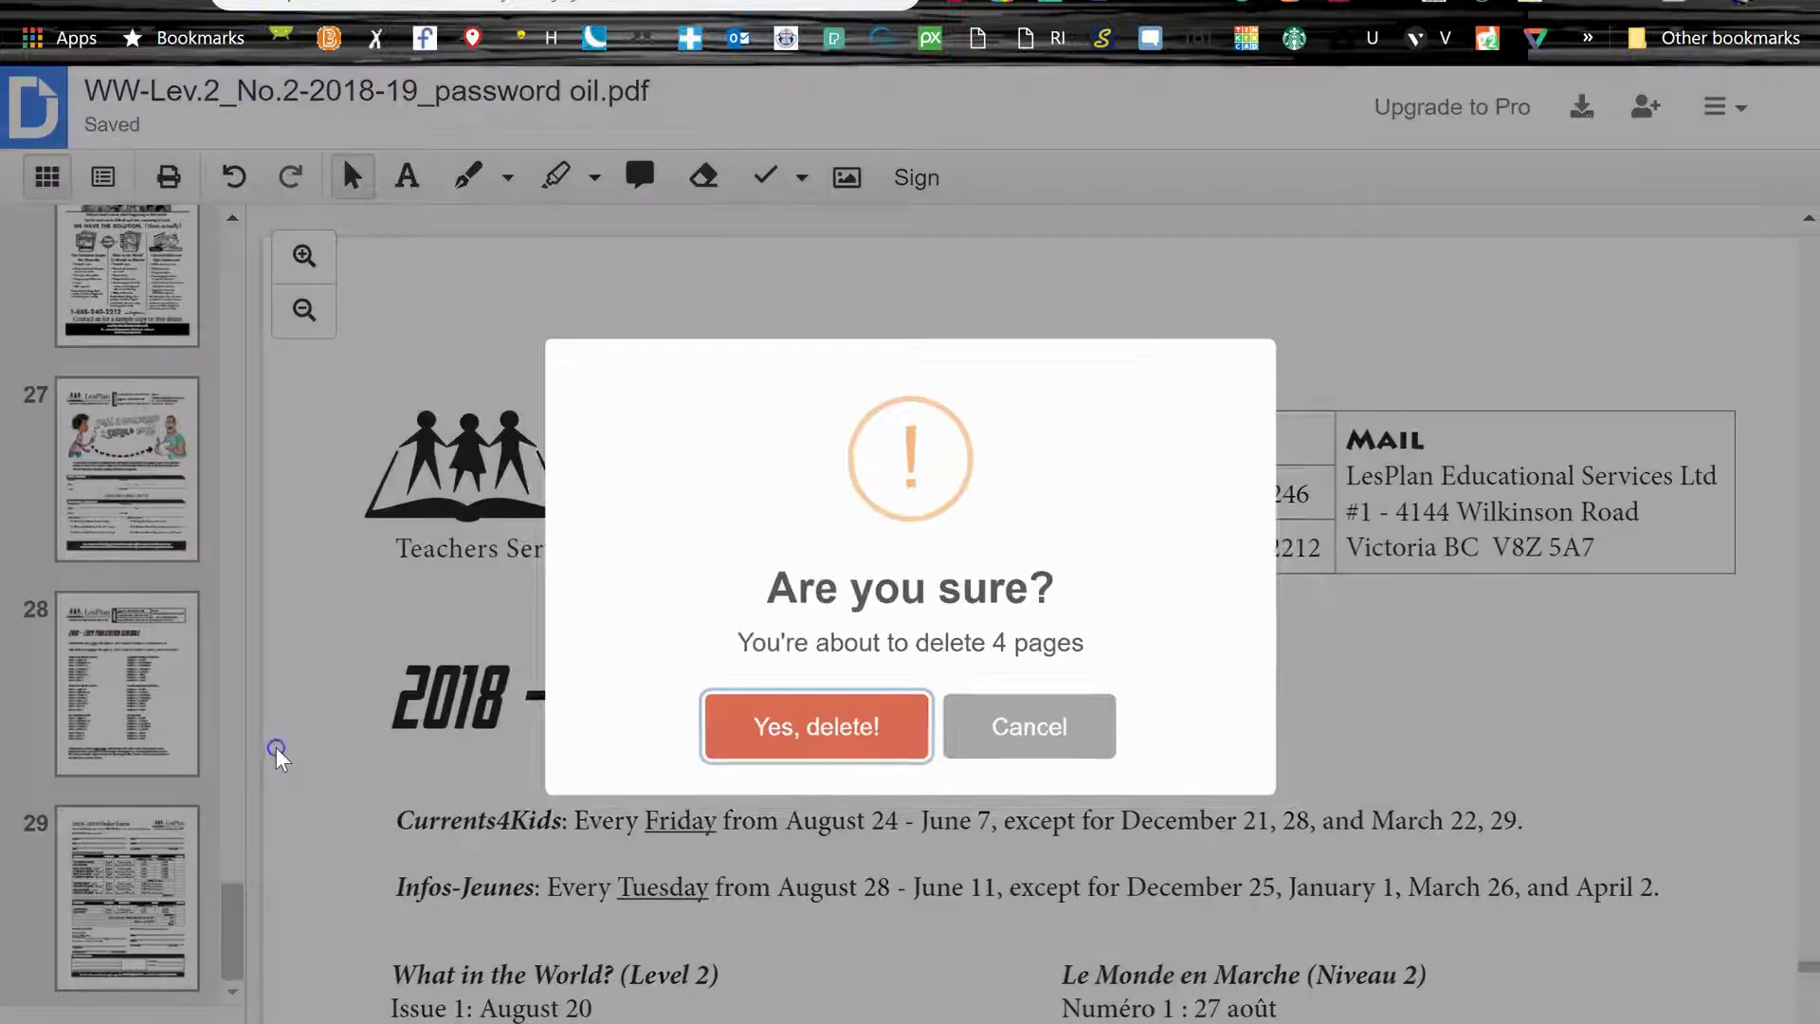
left_click(823, 740)
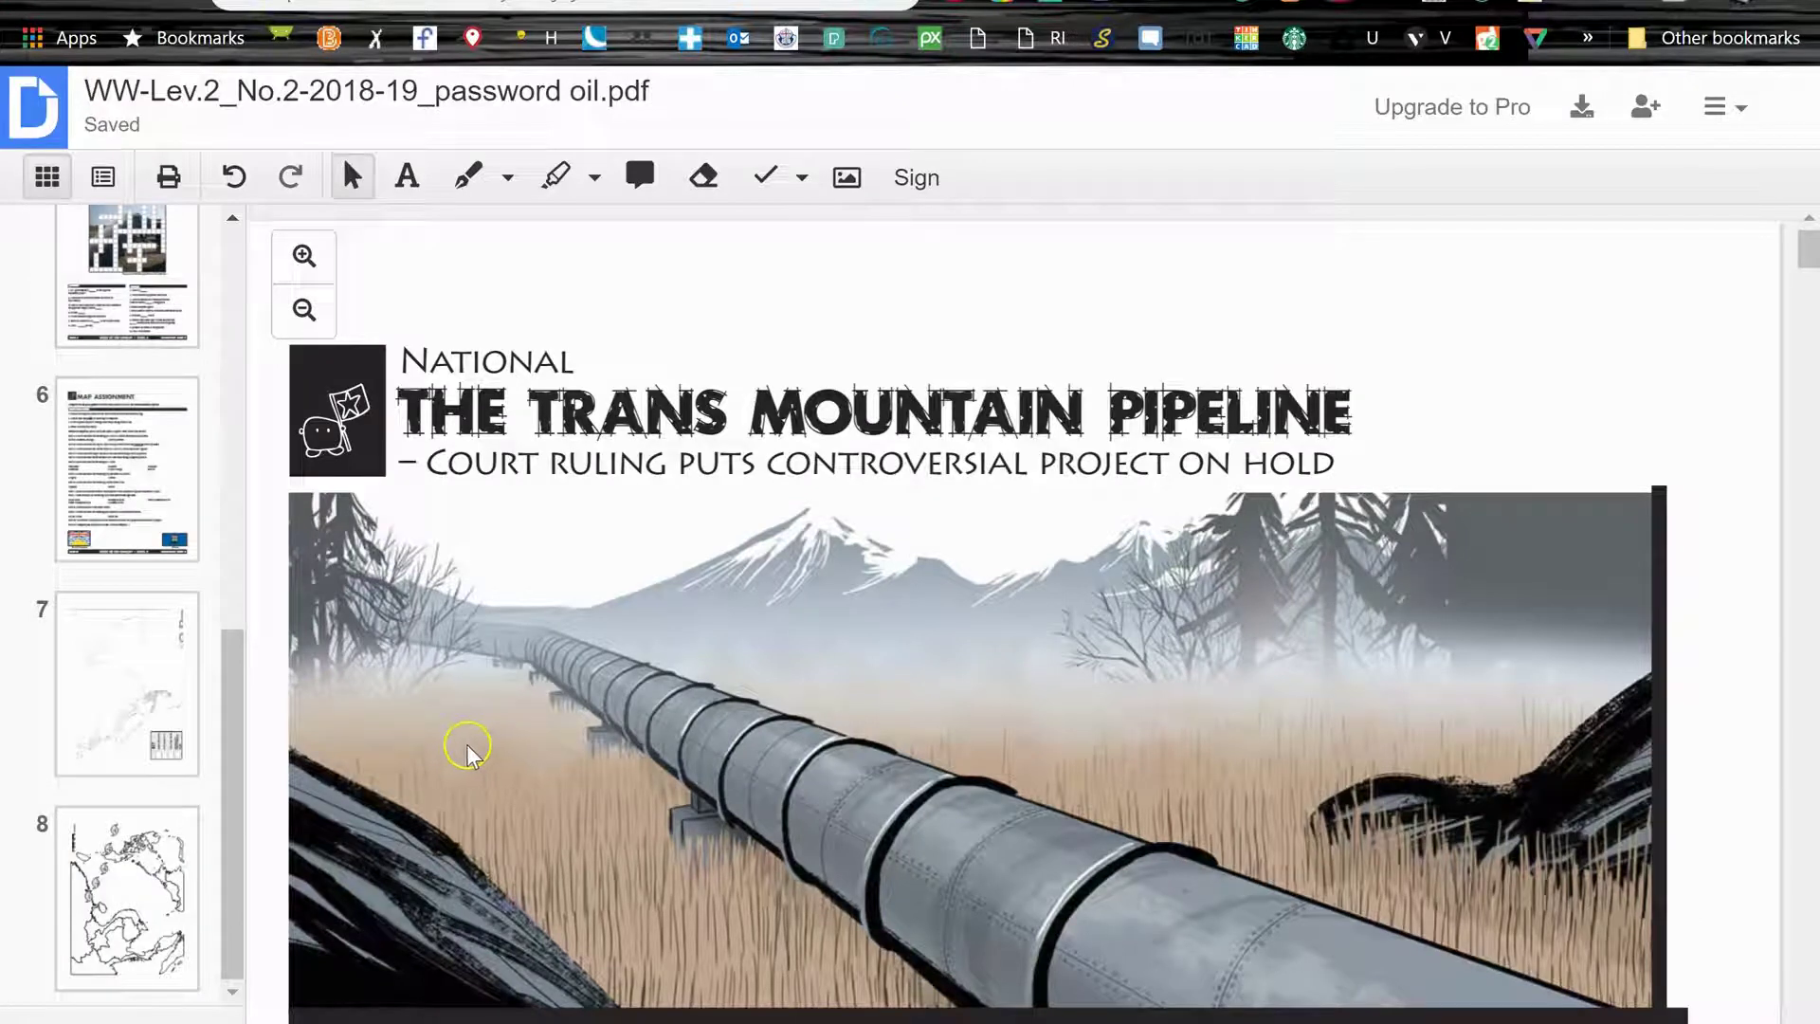
Scroll through the eight remaining pipeline pages to check them, then return to page 1.
scroll(160, 497, "up", 8)
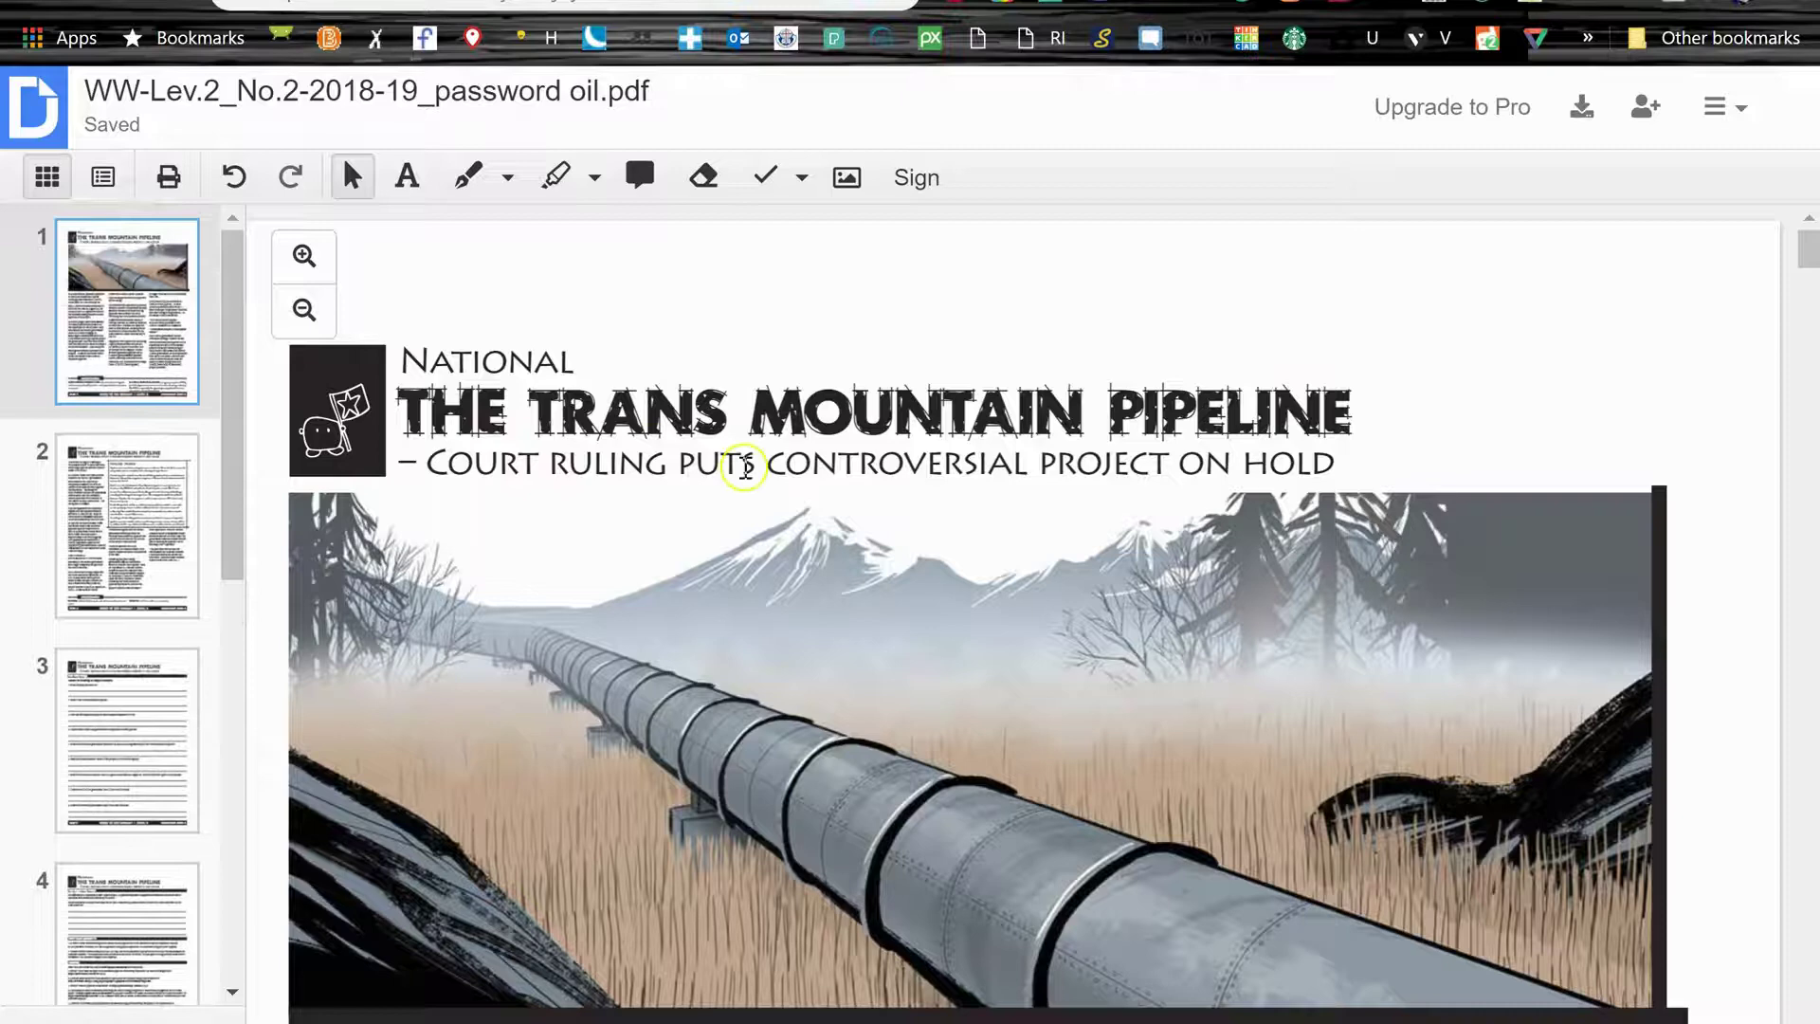
scroll(746, 467, "down", 15)
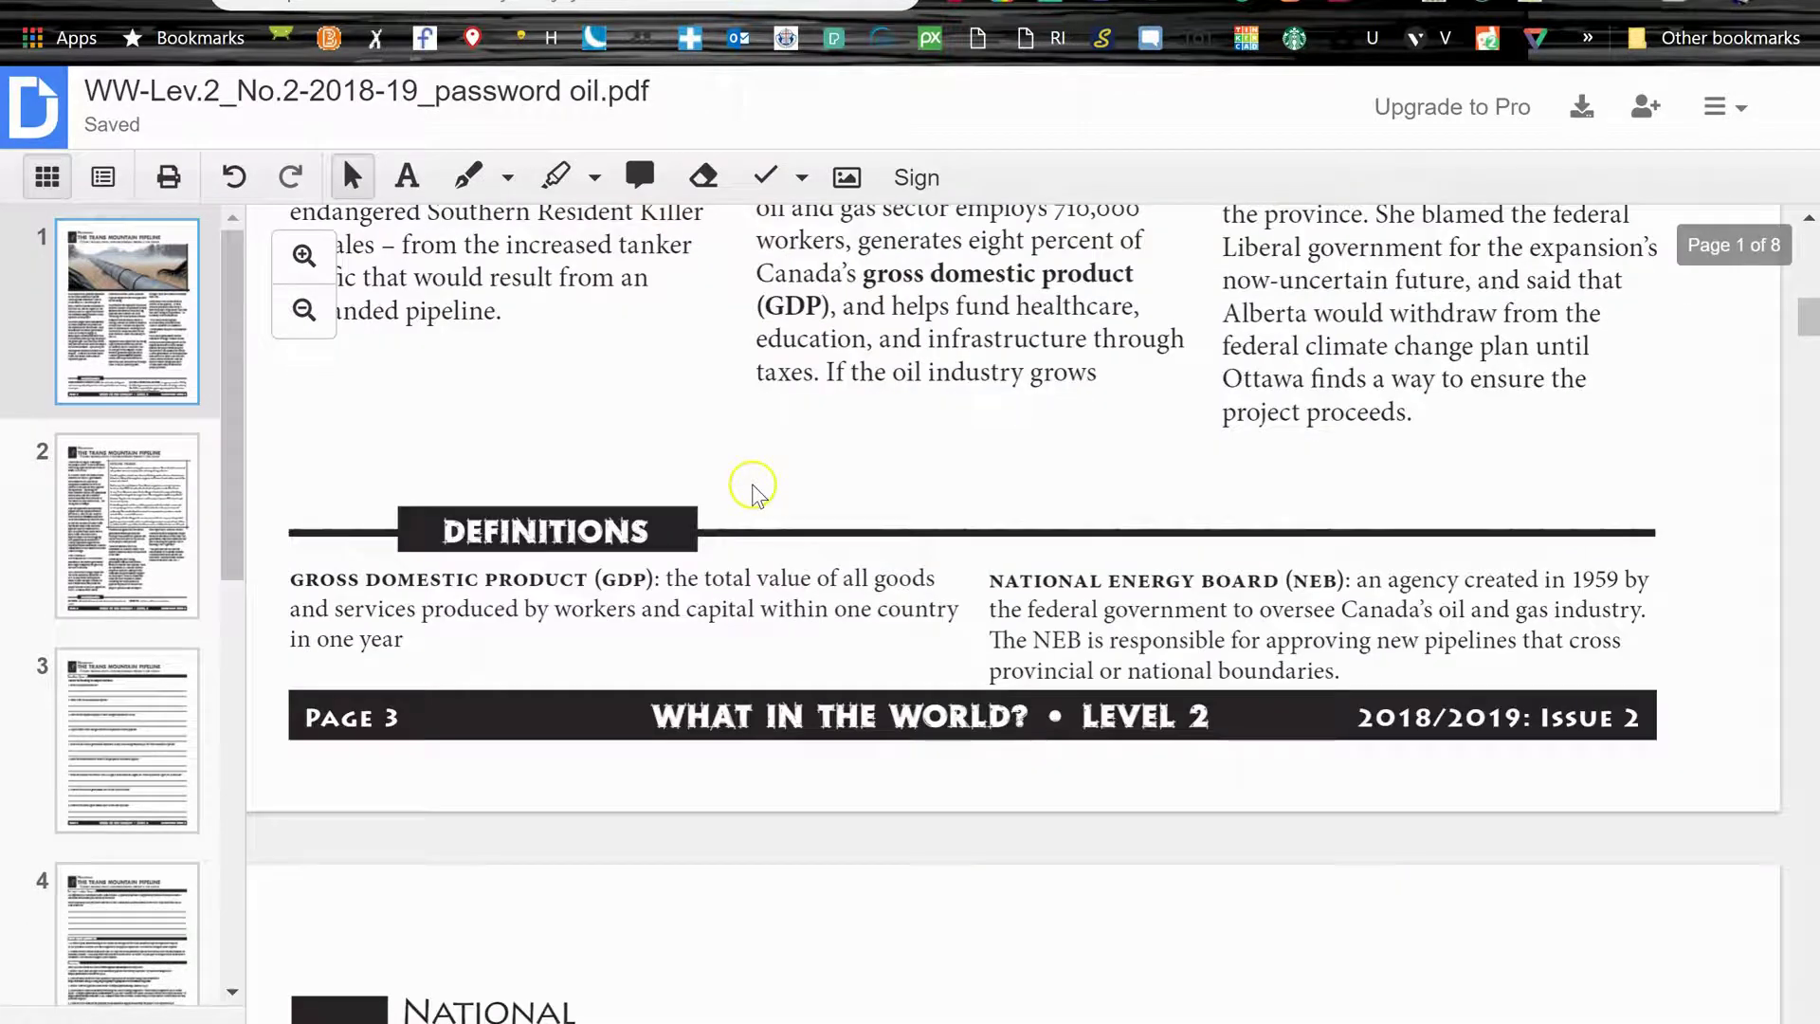
scroll(752, 485, "down", 9)
scroll(754, 491, "down", 8)
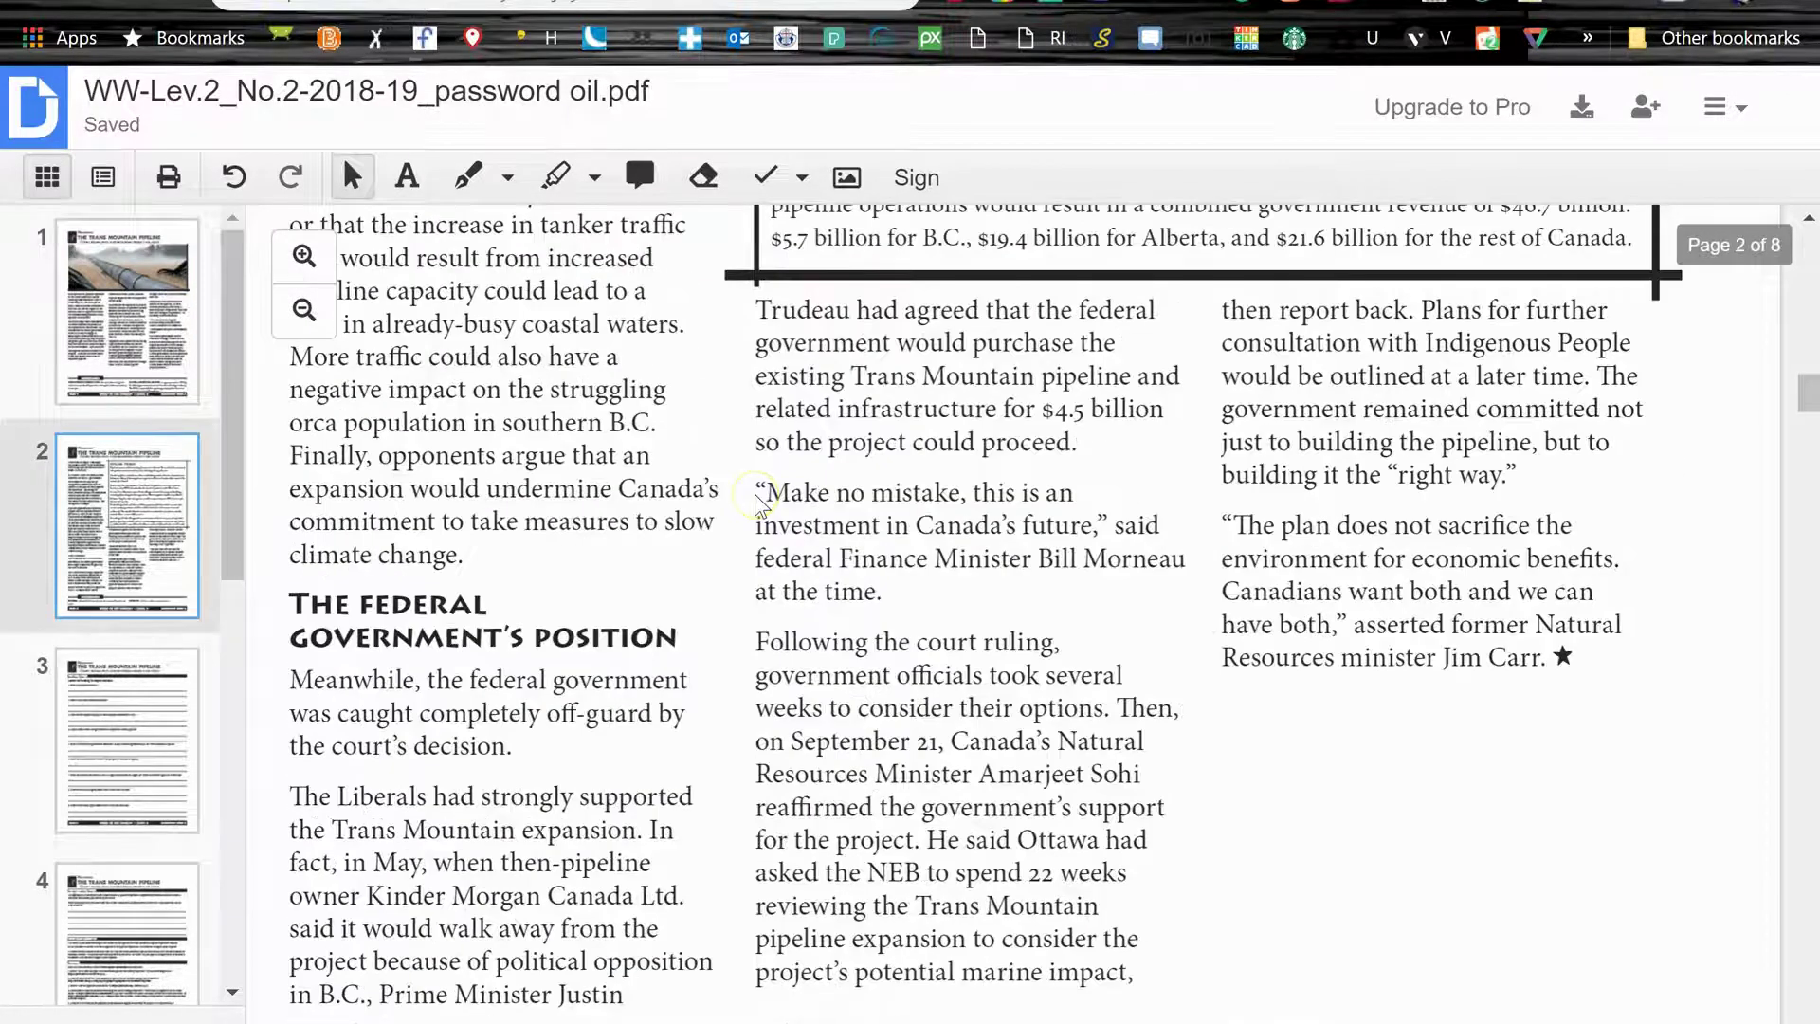
scroll(755, 492, "down", 15)
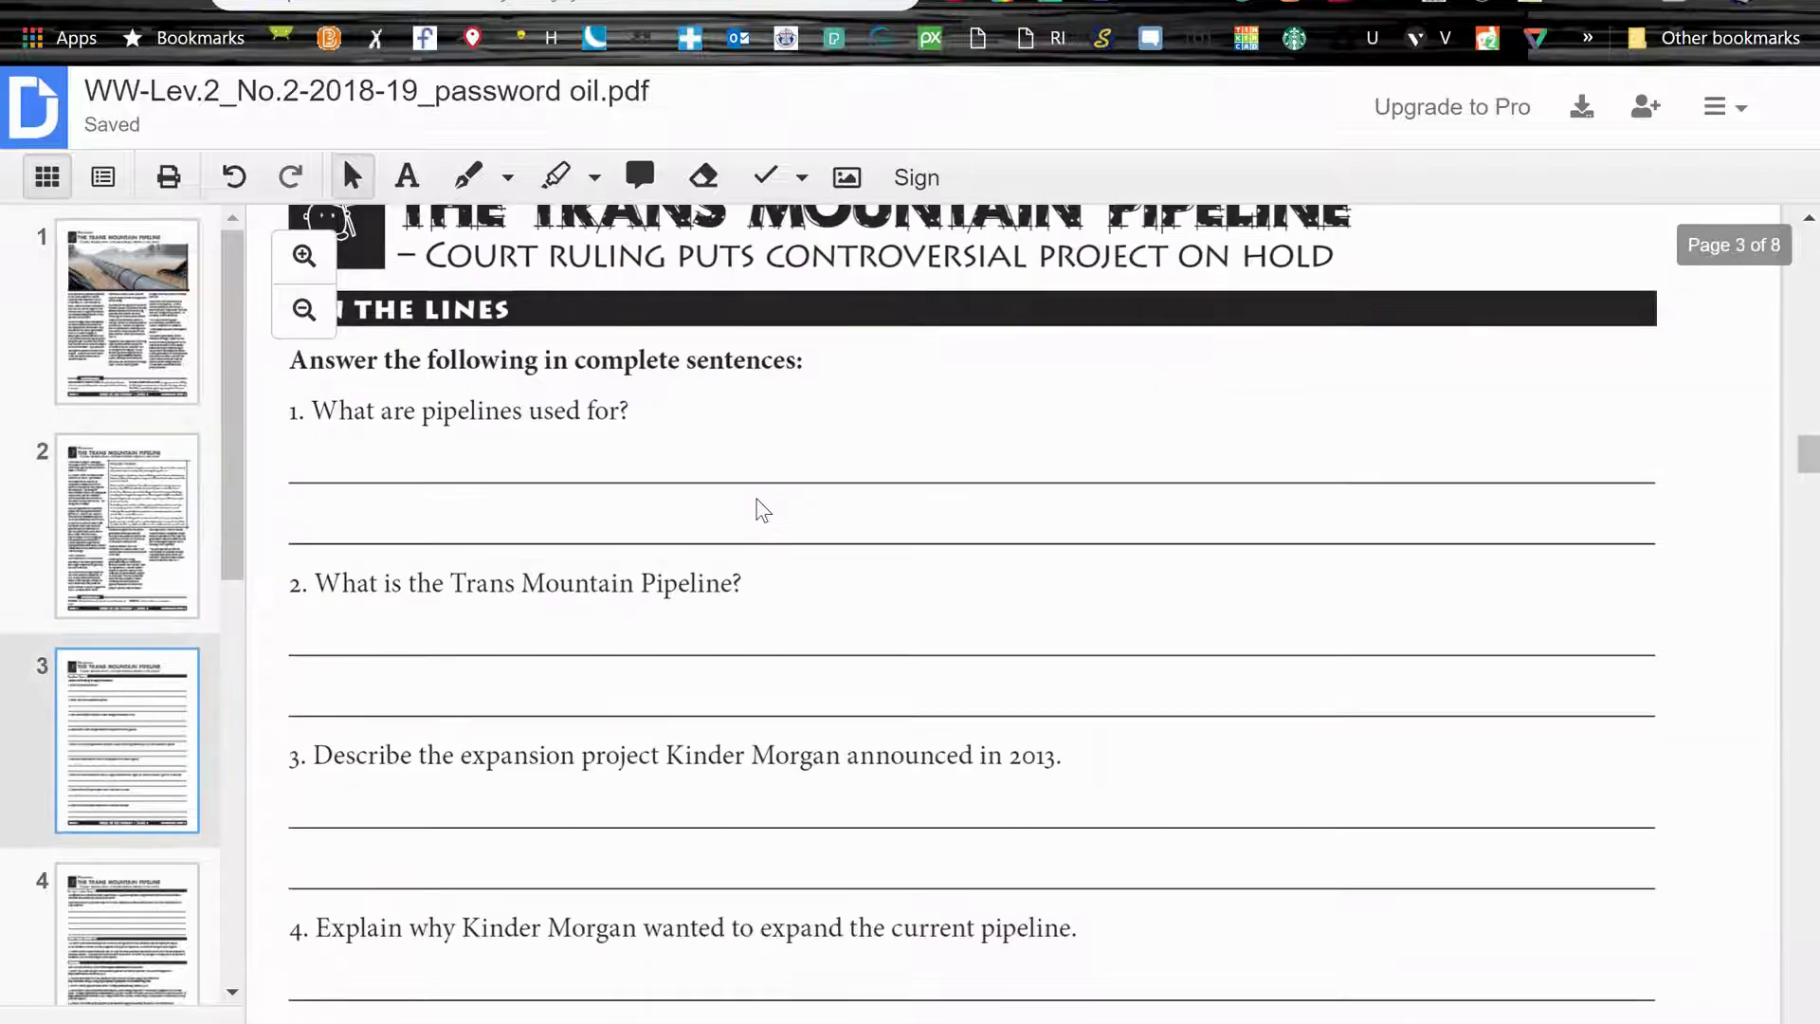
scroll(763, 510, "down", 20)
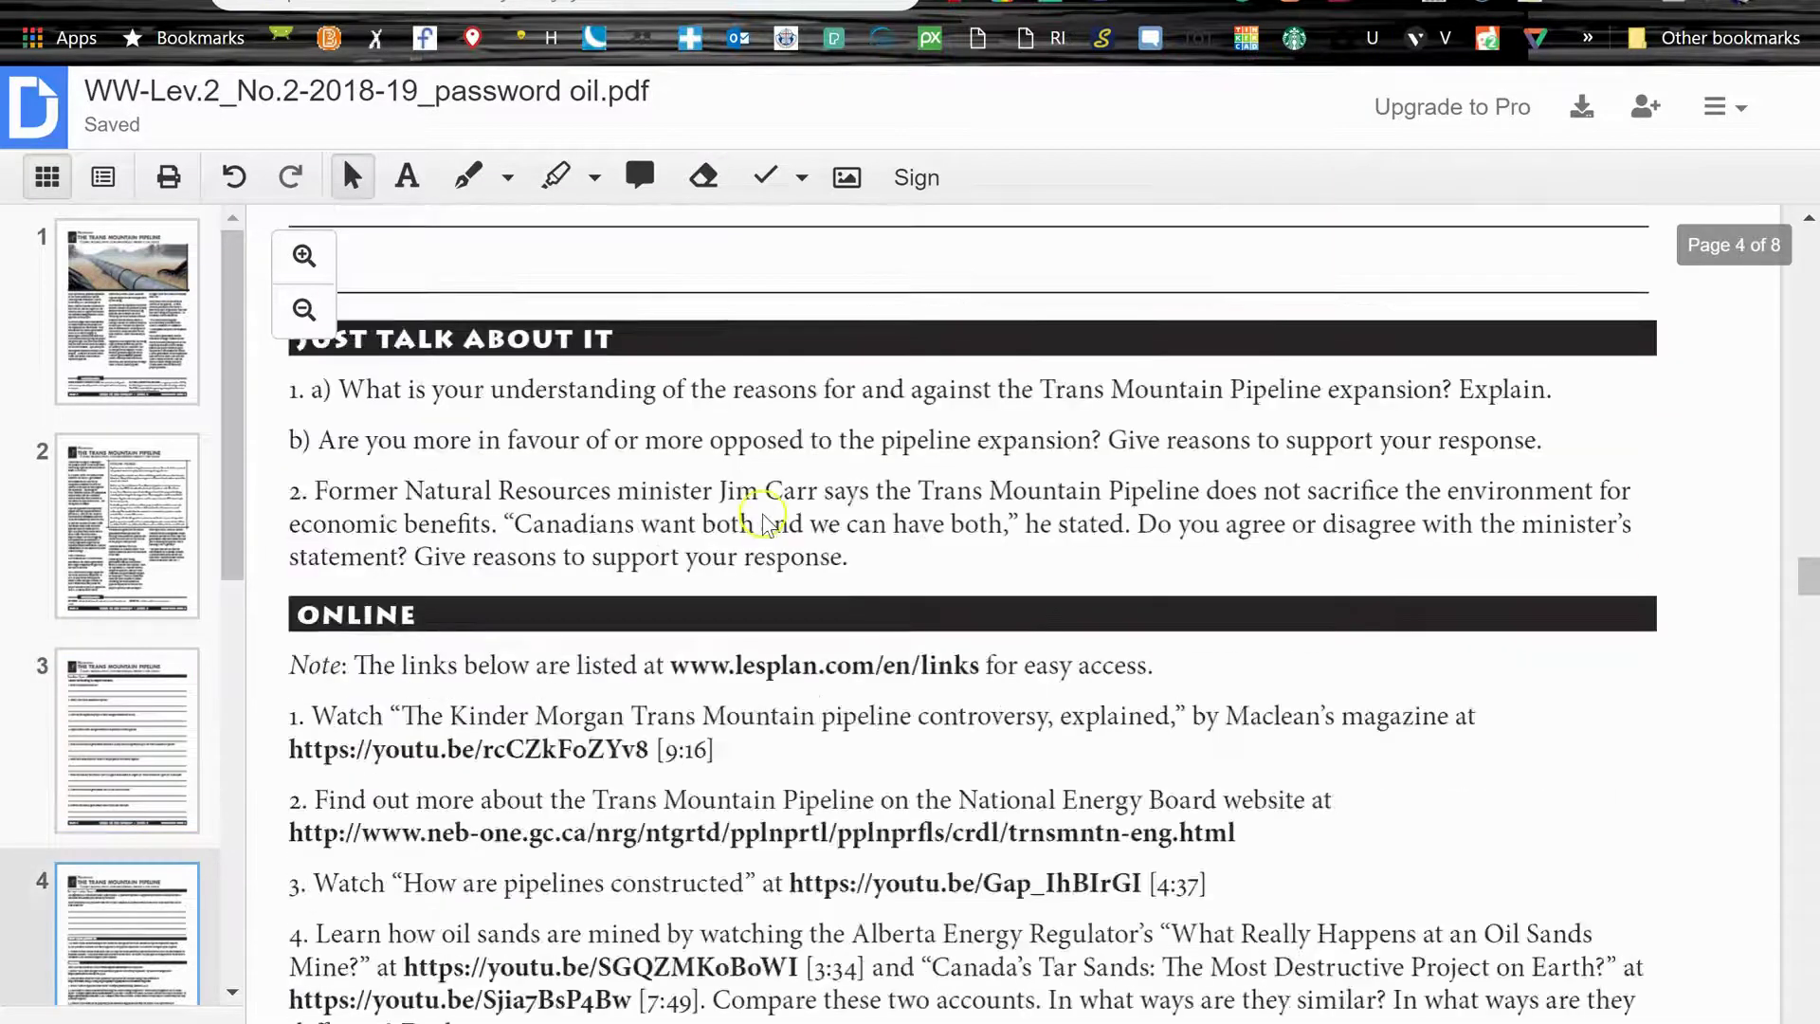
scroll(763, 520, "down", 20)
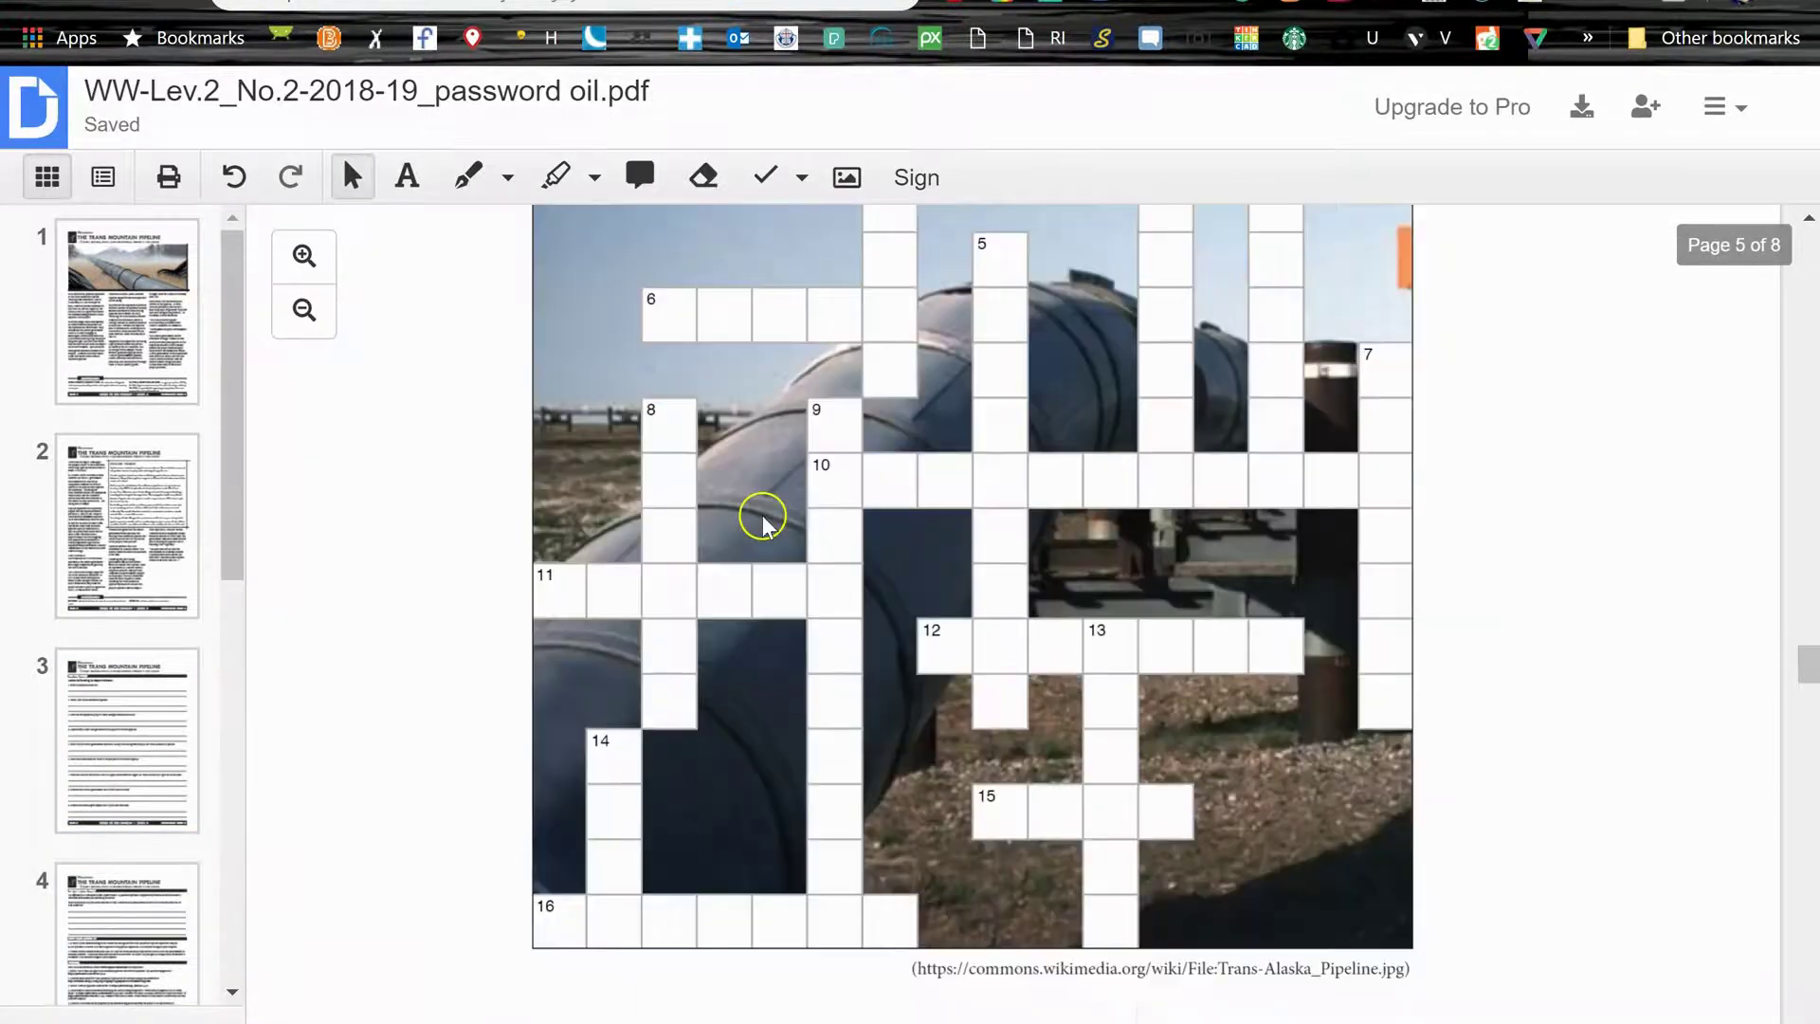
scroll(763, 519, "down", 20)
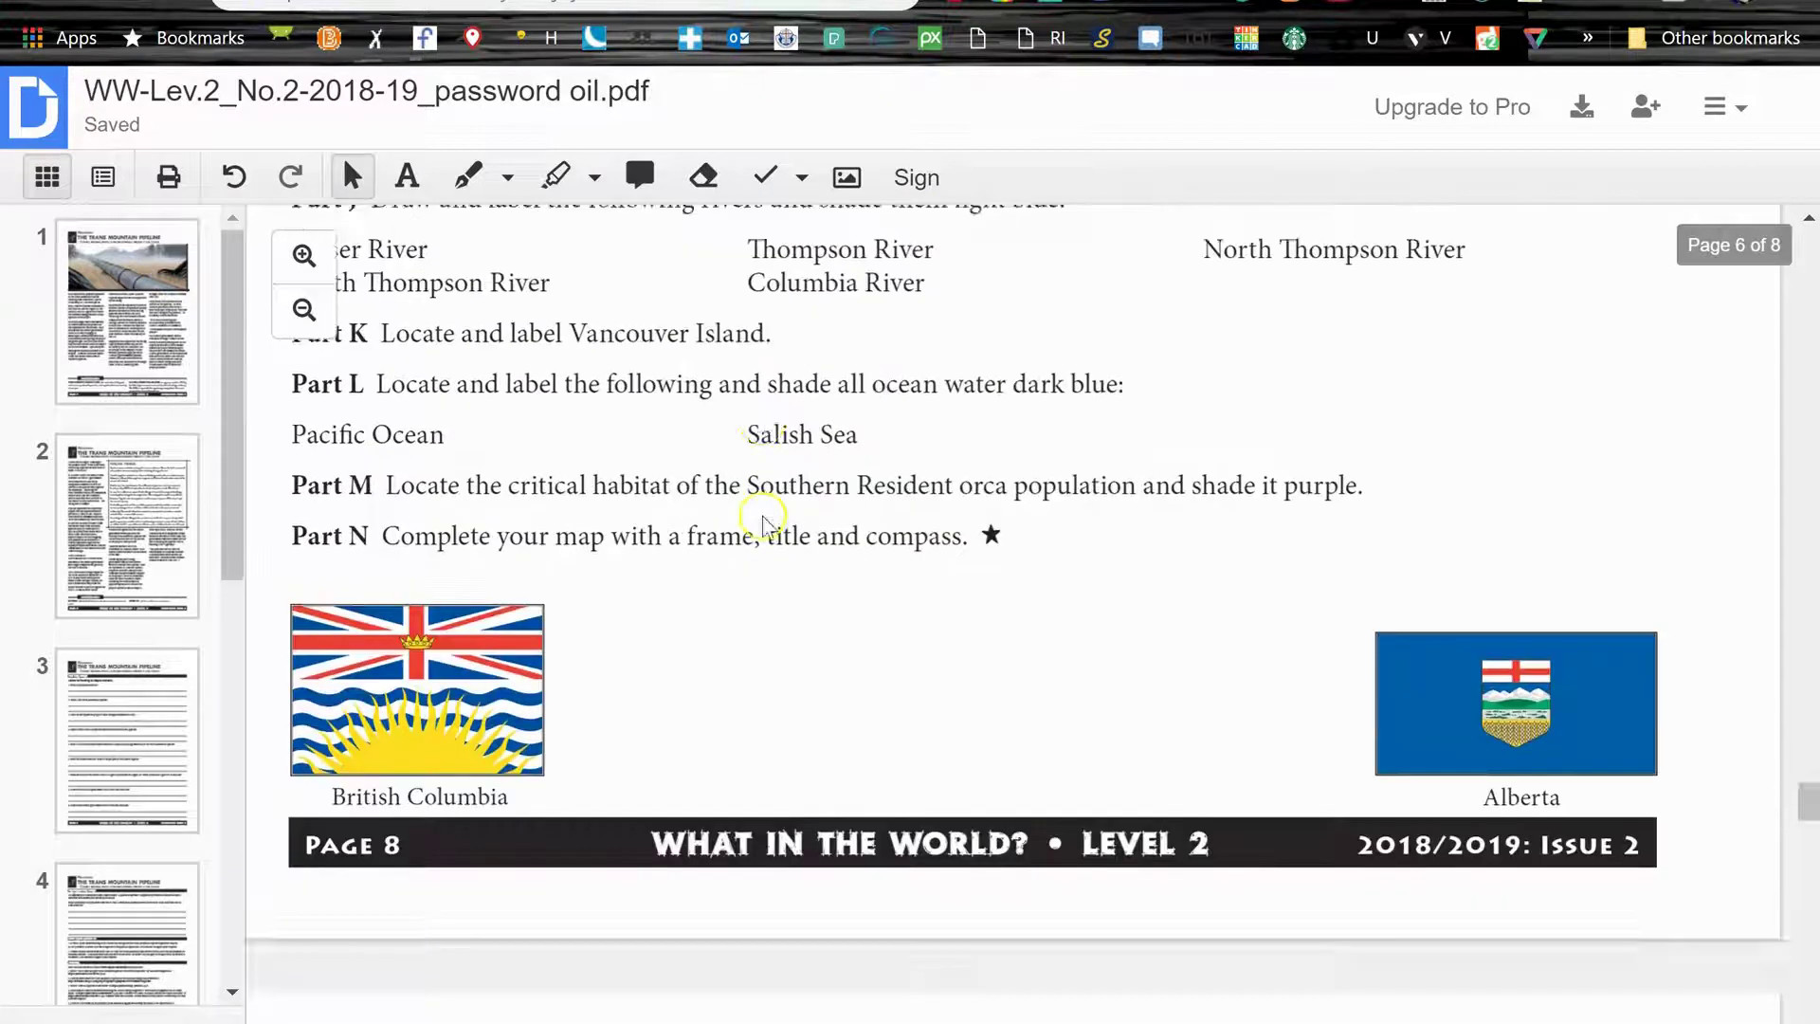
scroll(763, 519, "down", 8)
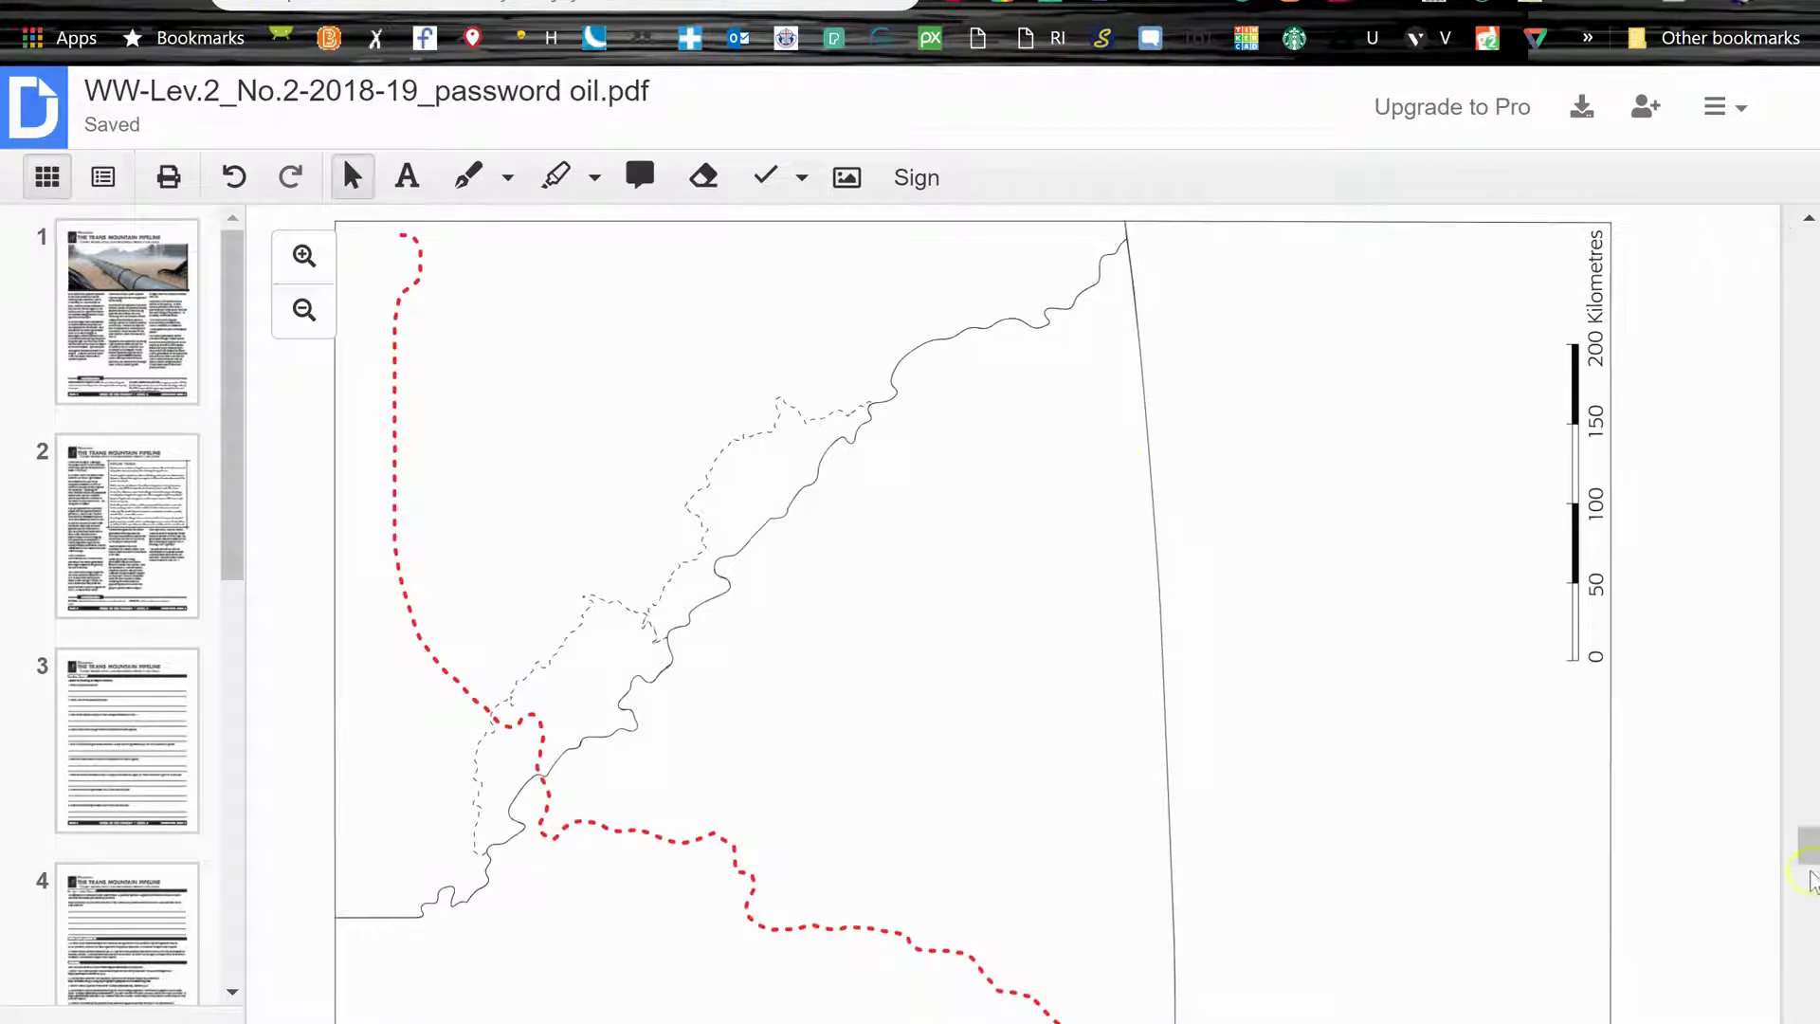
left_click_drag(1810, 860, 1810, 261)
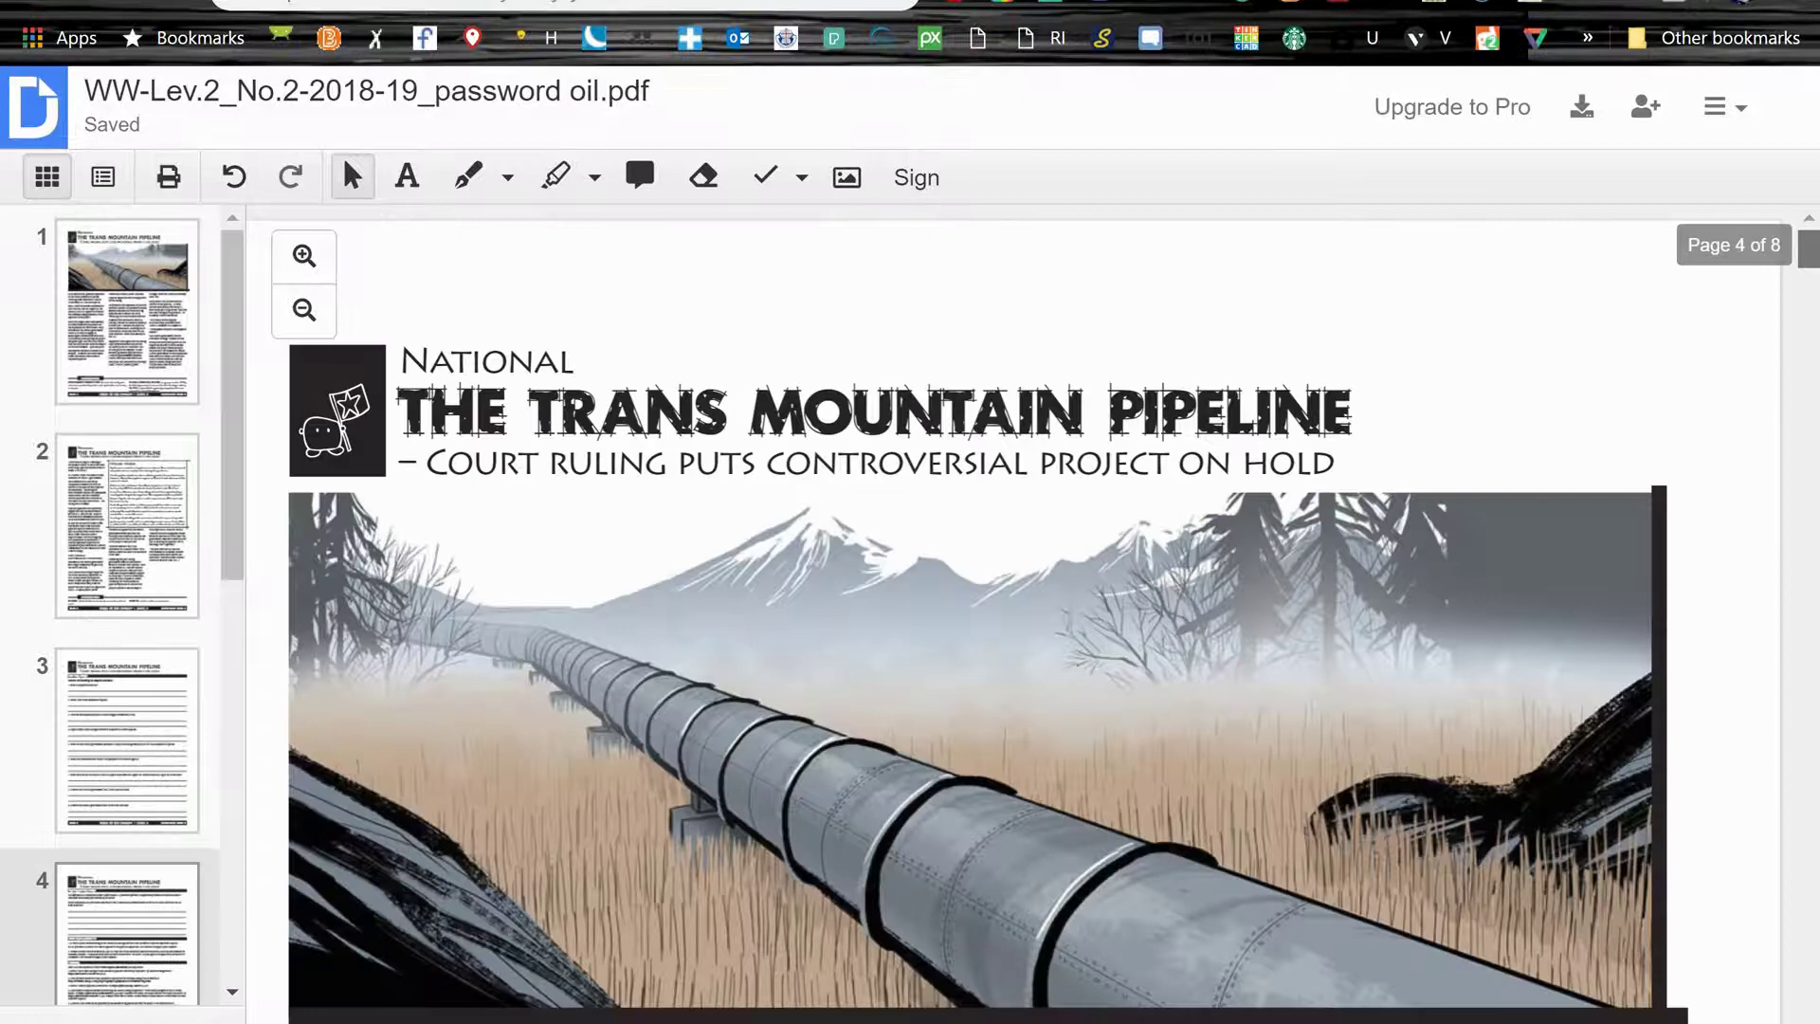
Choose Google Drive export with the WITW folder in 8 Social Studies as destination.
left_click(1736, 109)
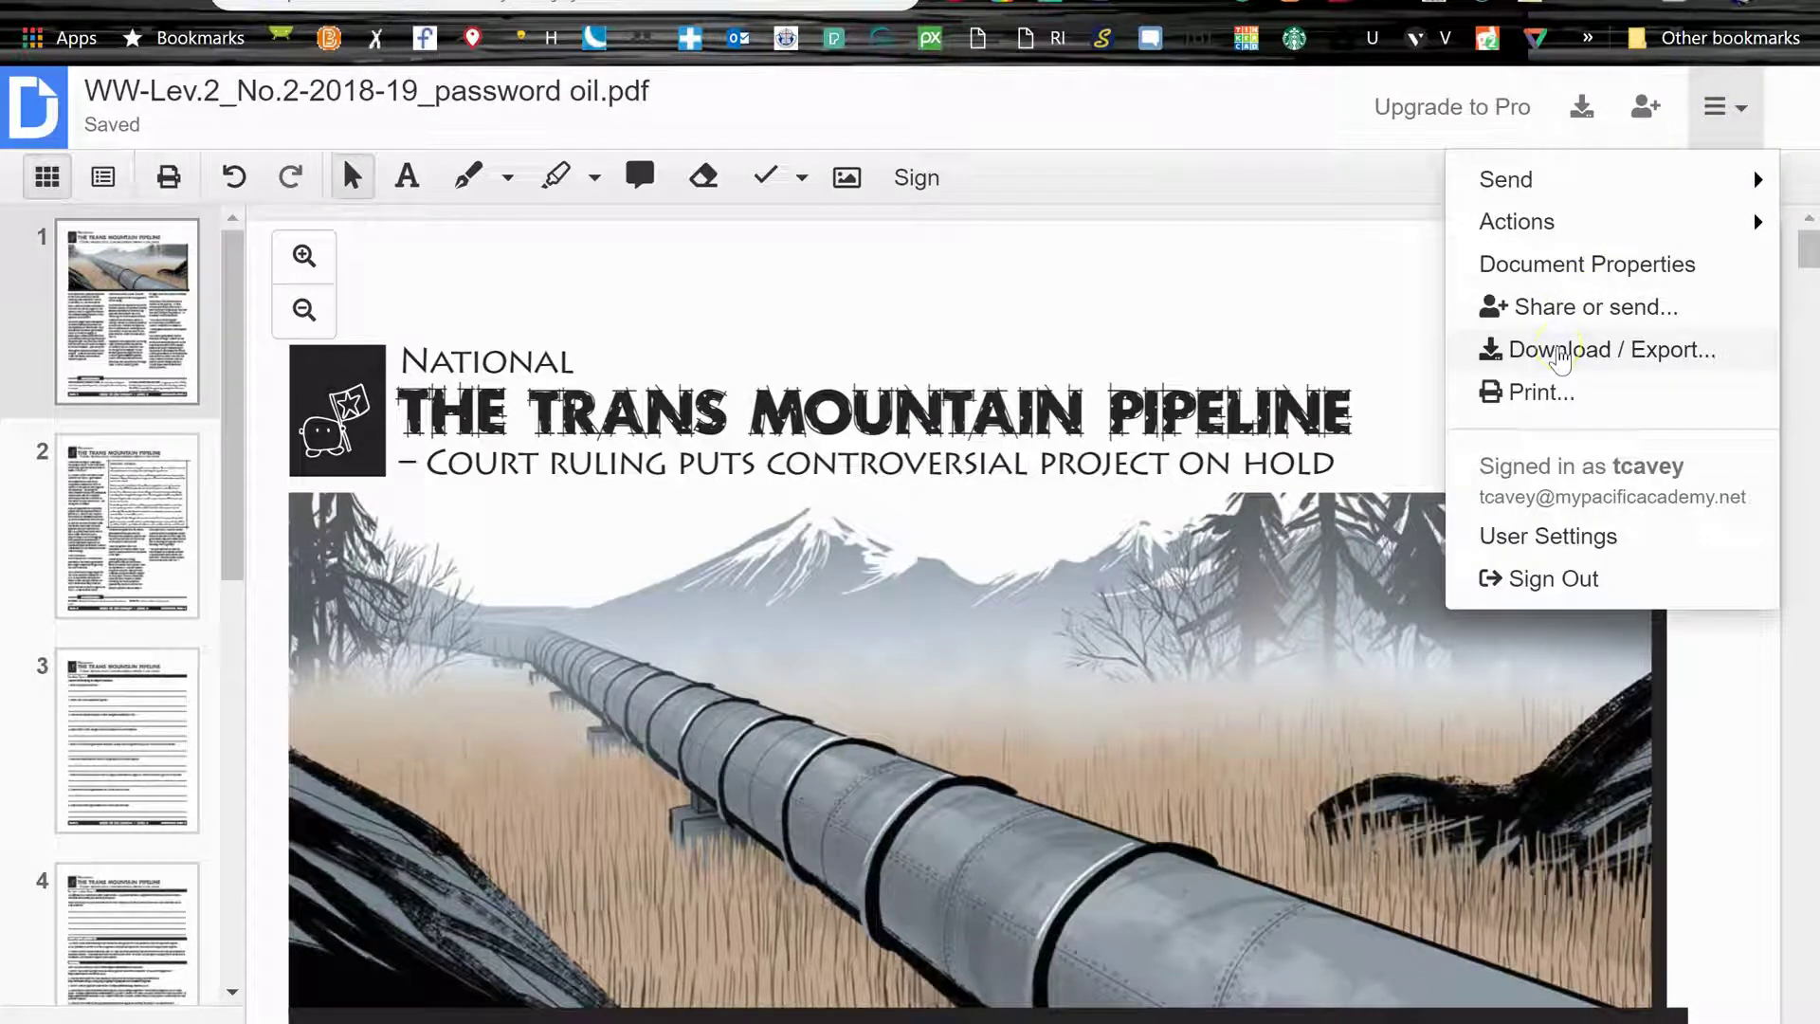
left_click(1559, 353)
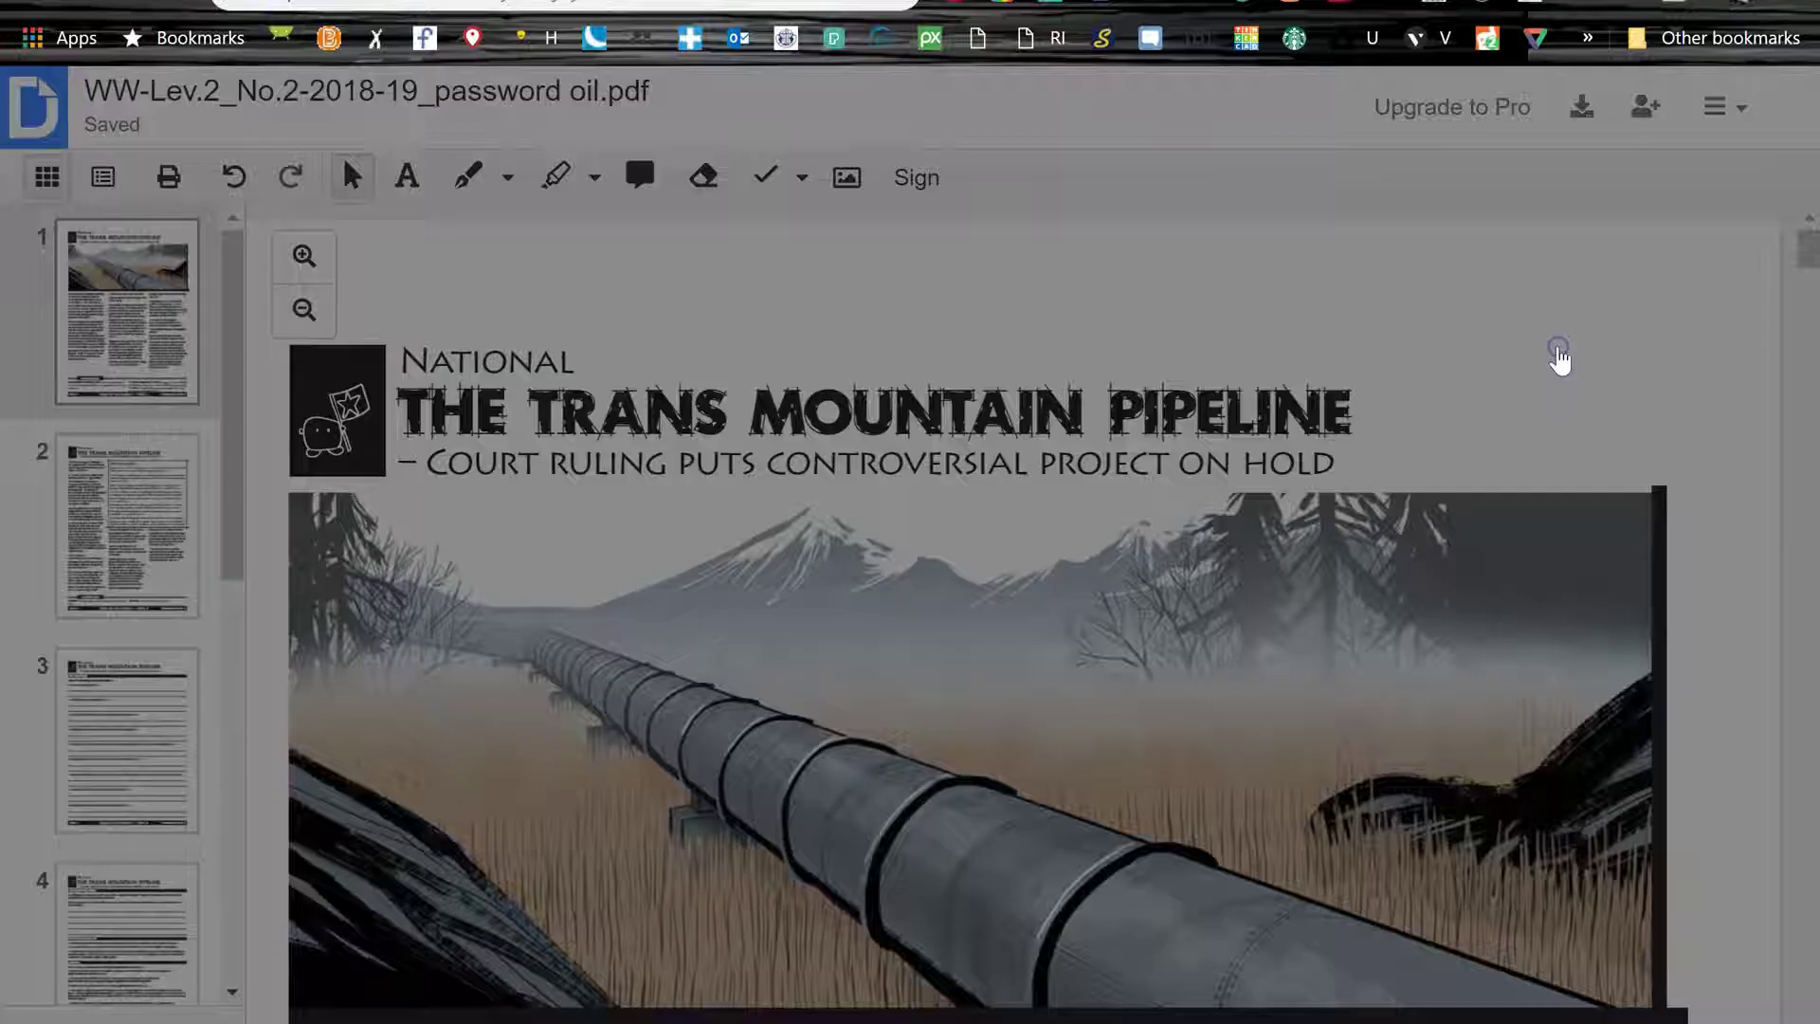
left_click(725, 341)
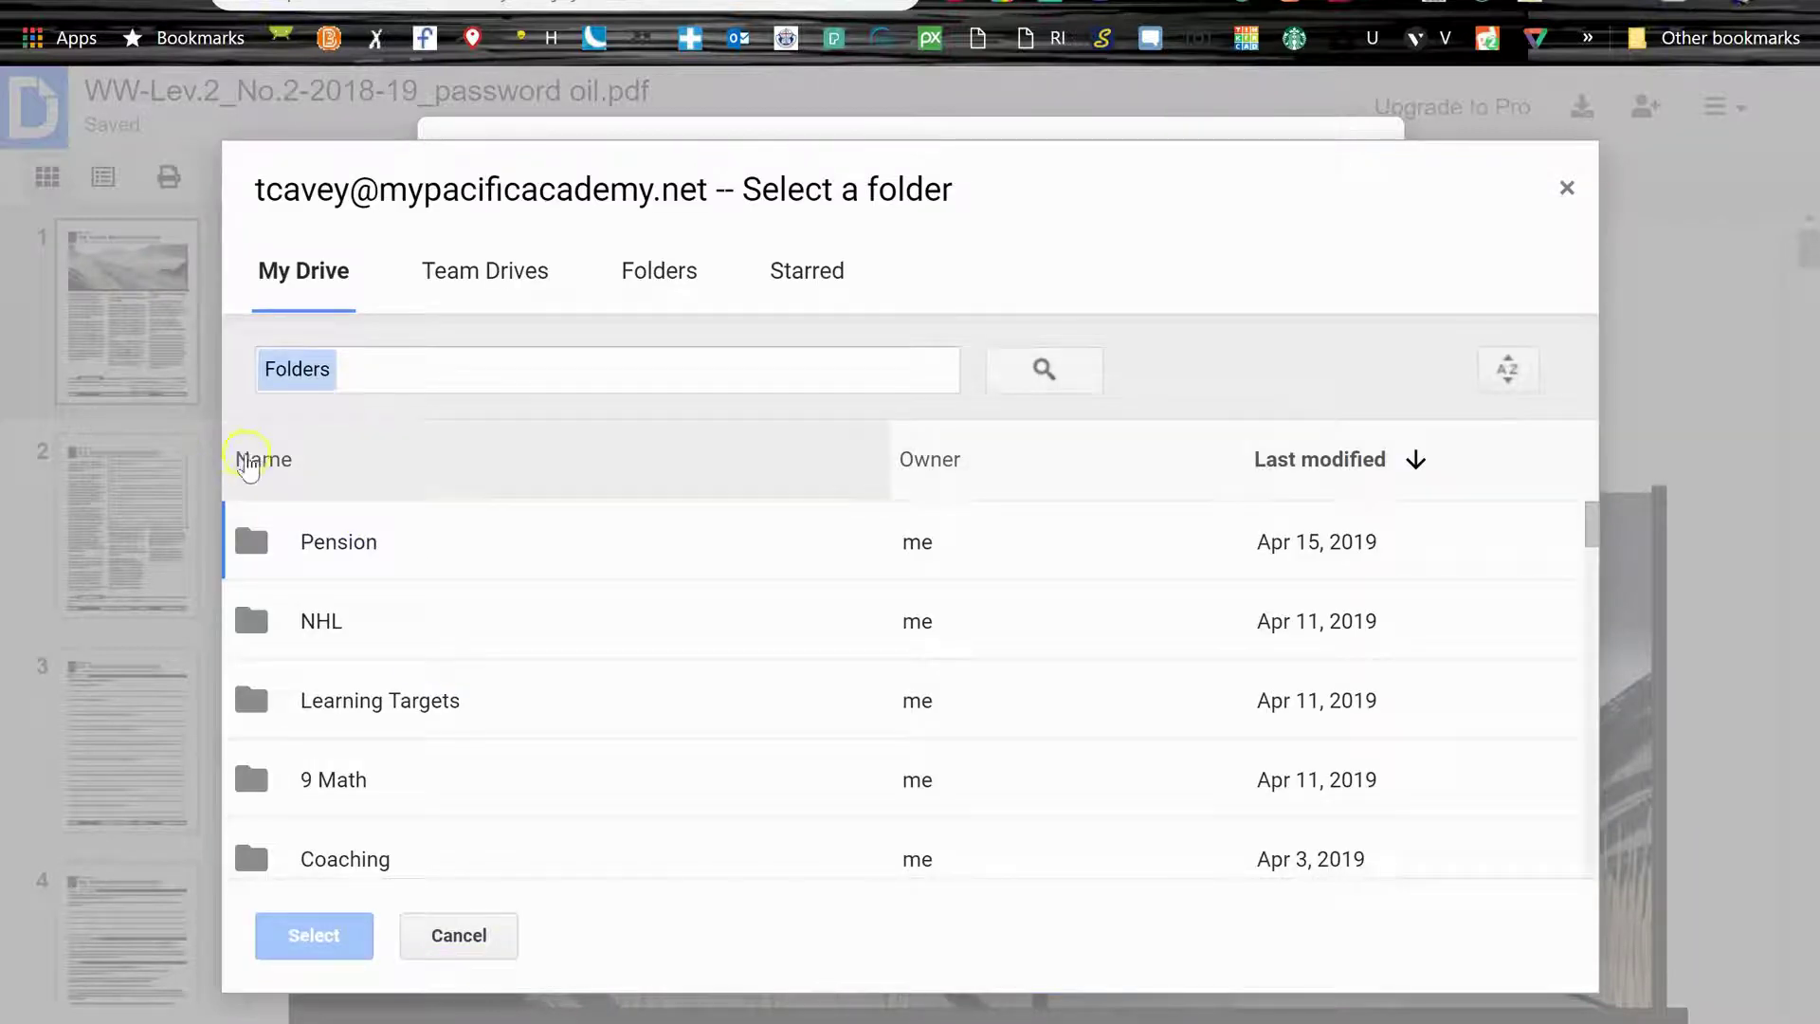
left_click(250, 453)
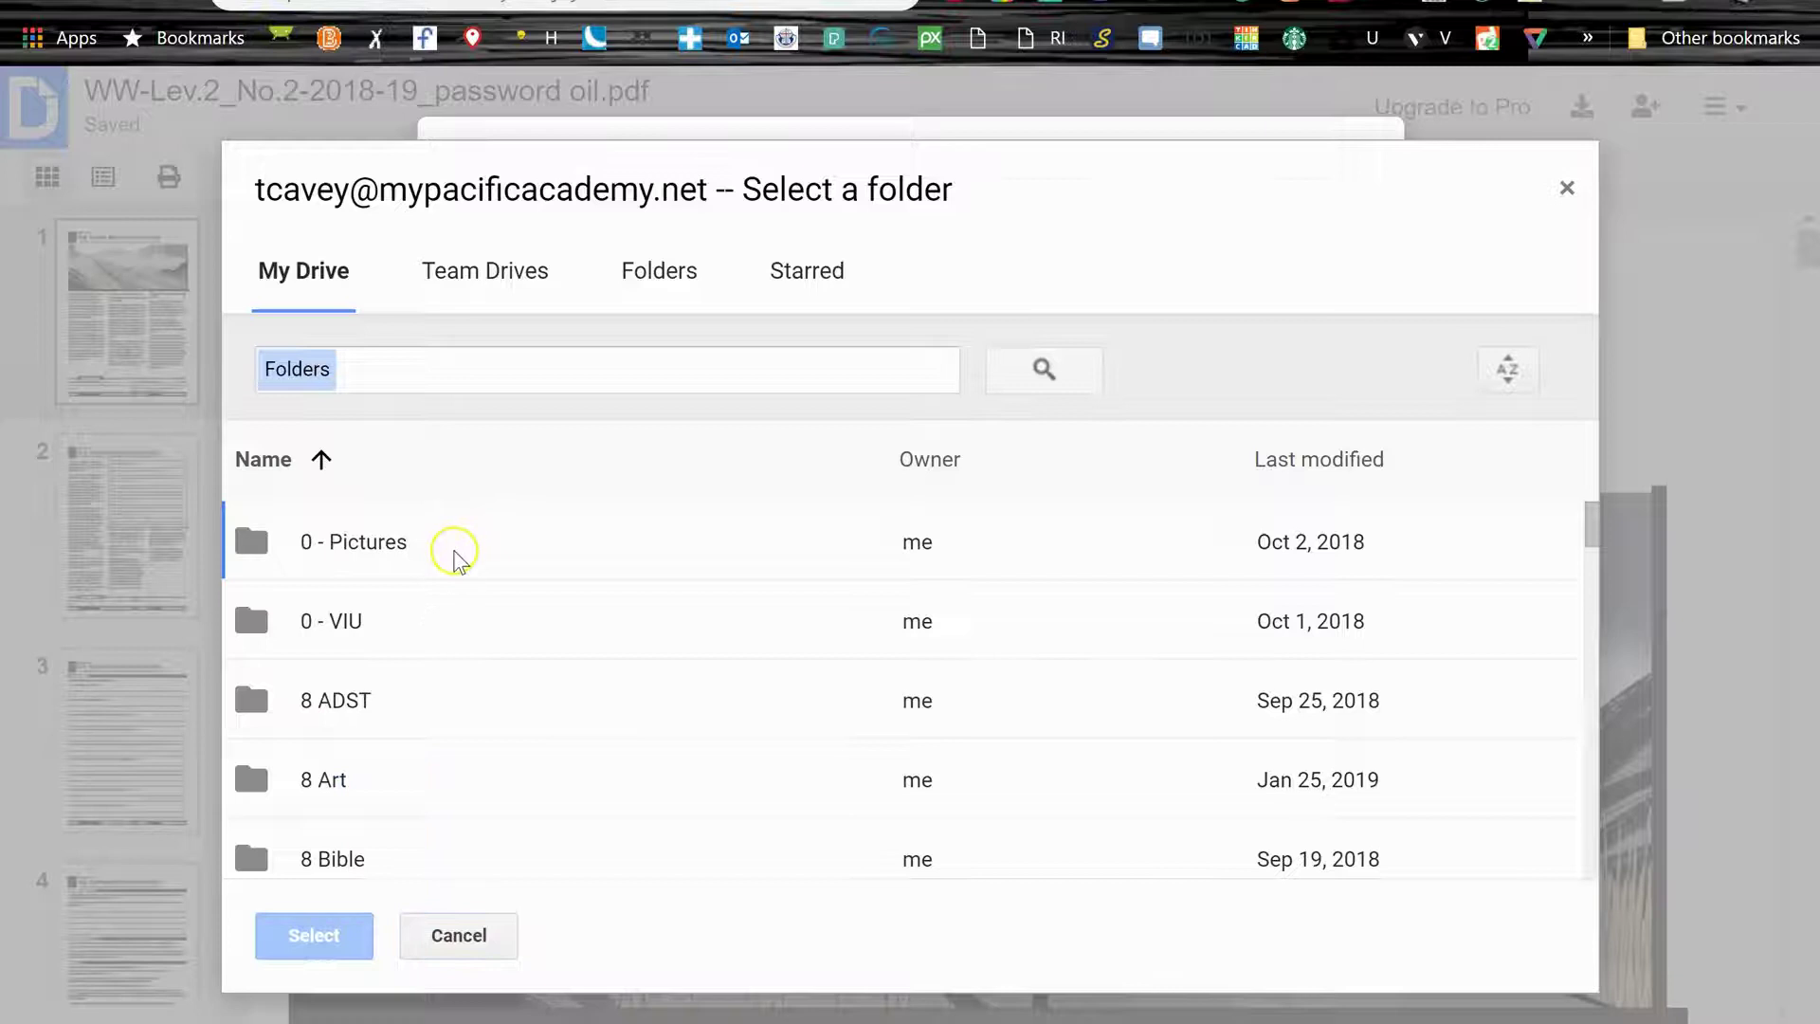
scroll(436, 588, "down", 10)
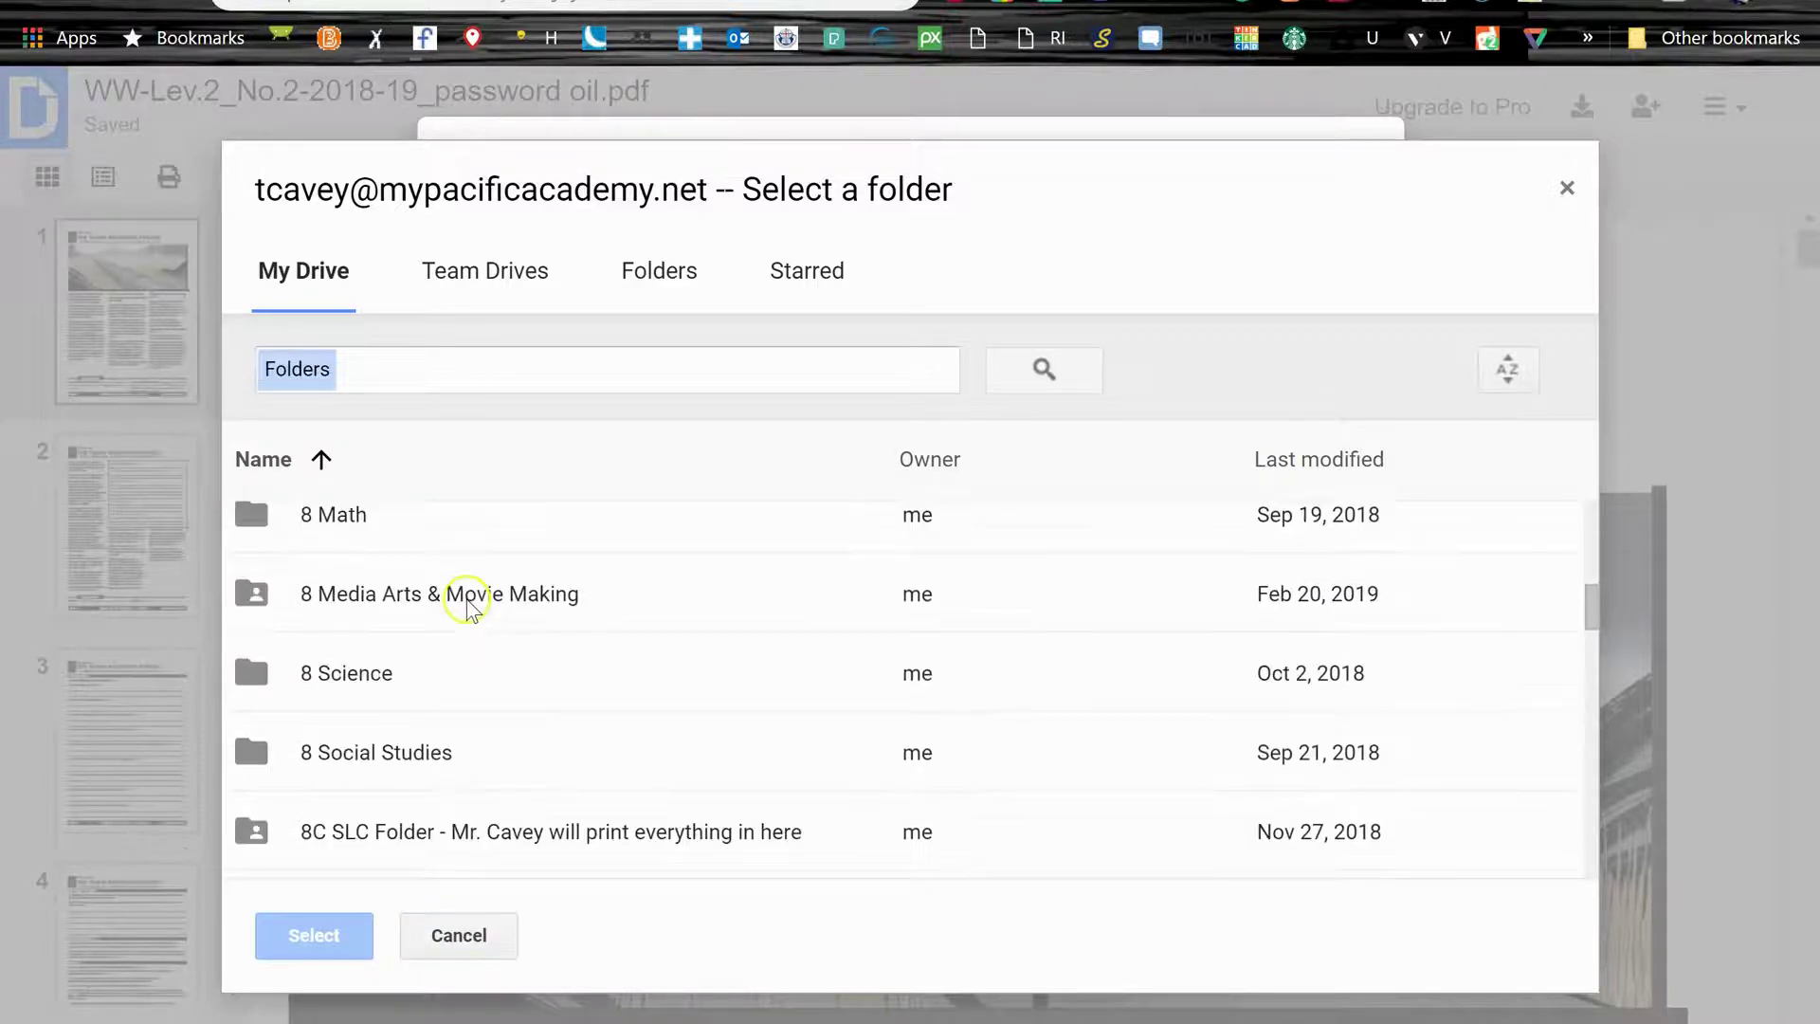
double_click(408, 754)
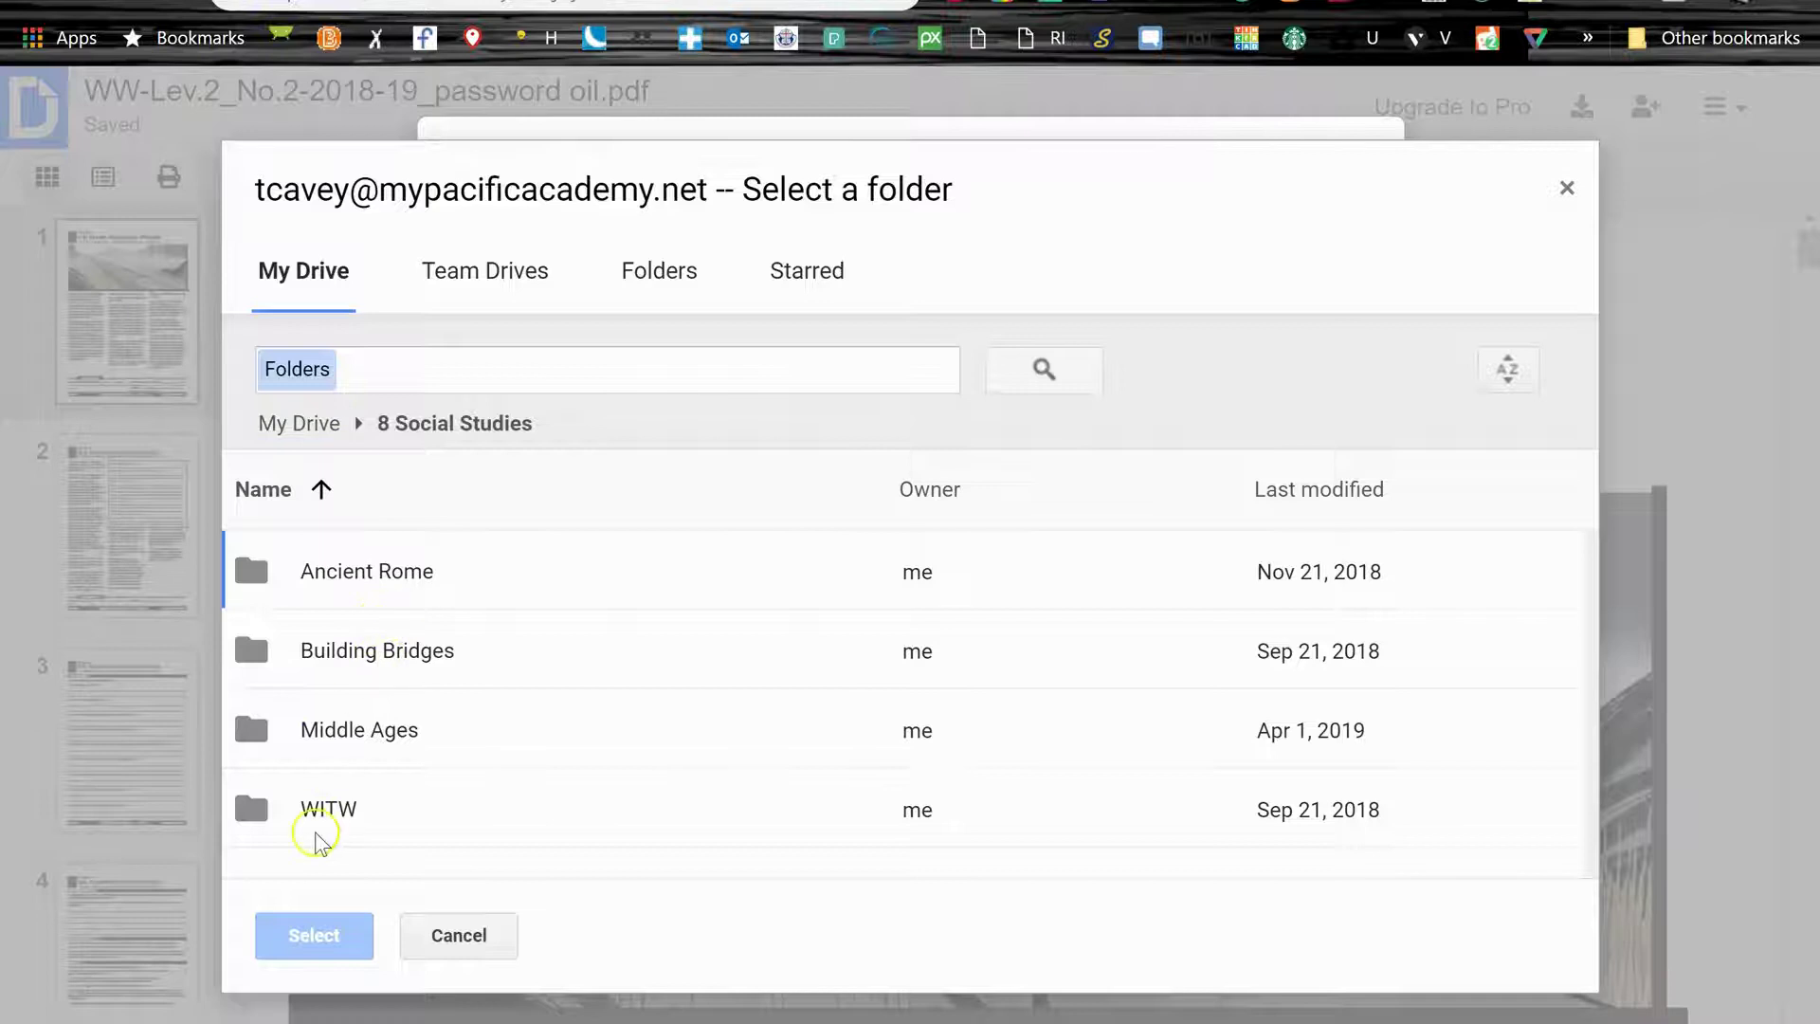
double_click(322, 810)
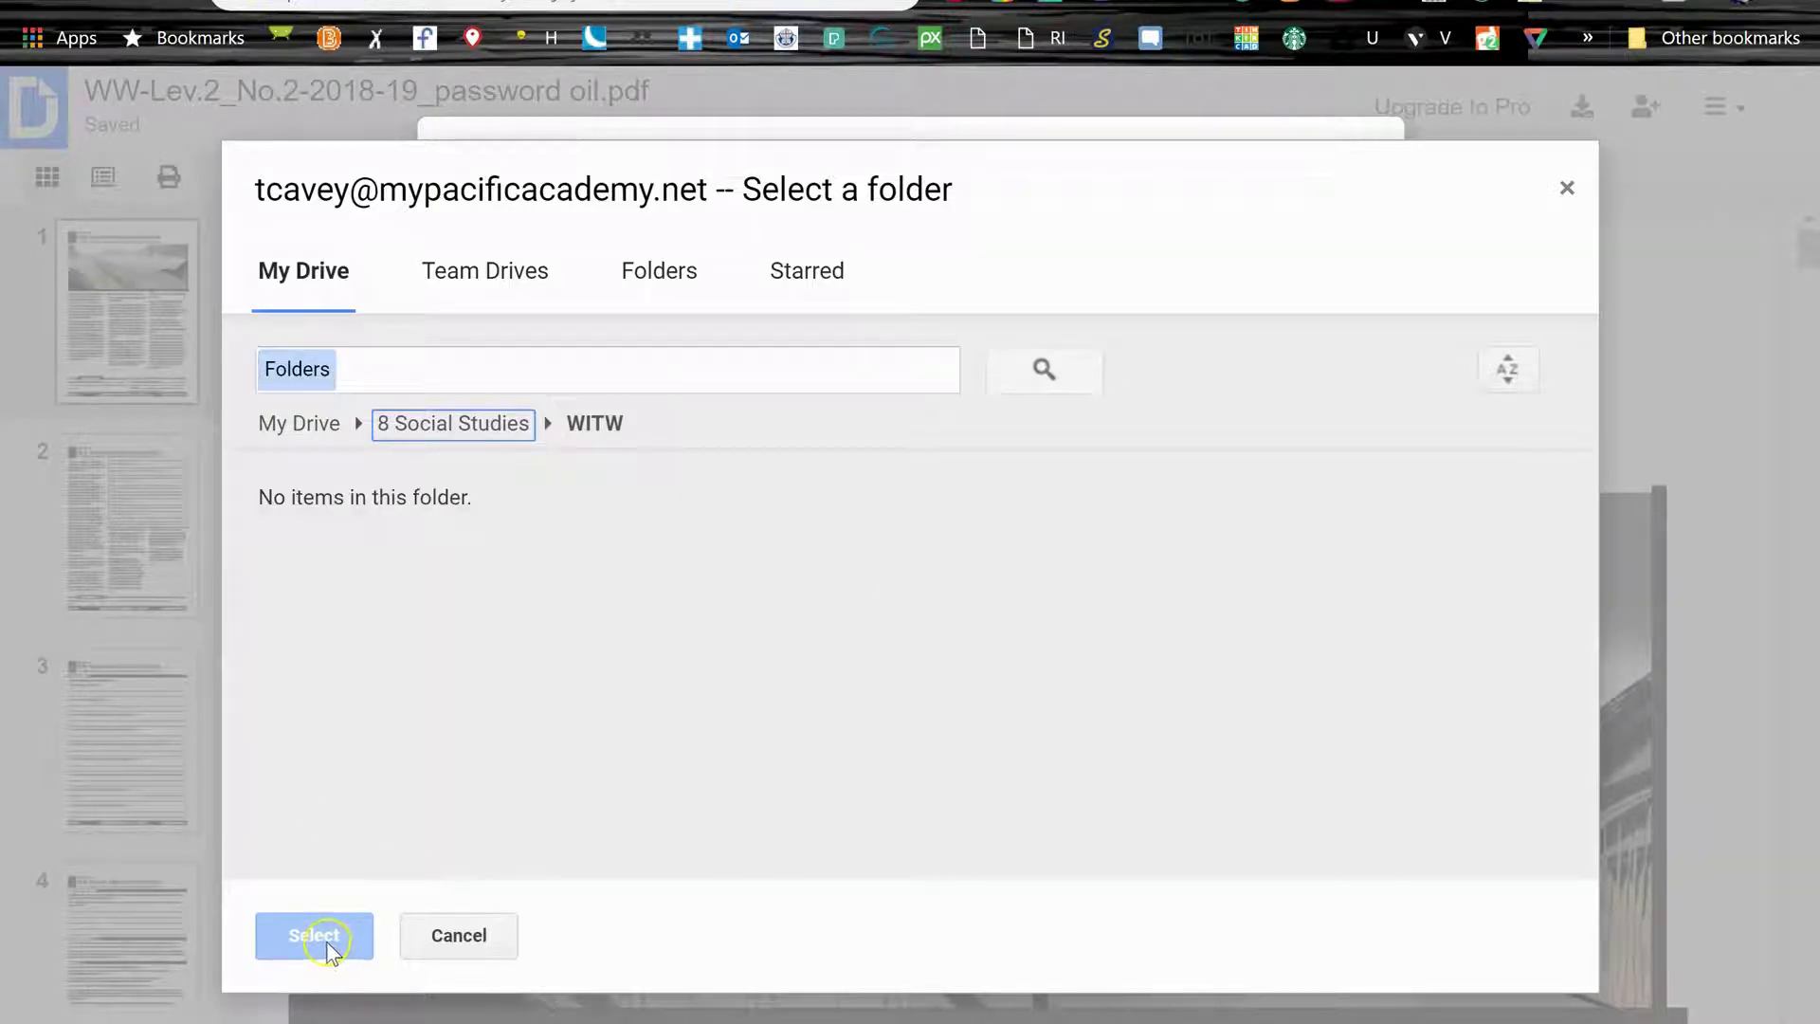
left_click(456, 426)
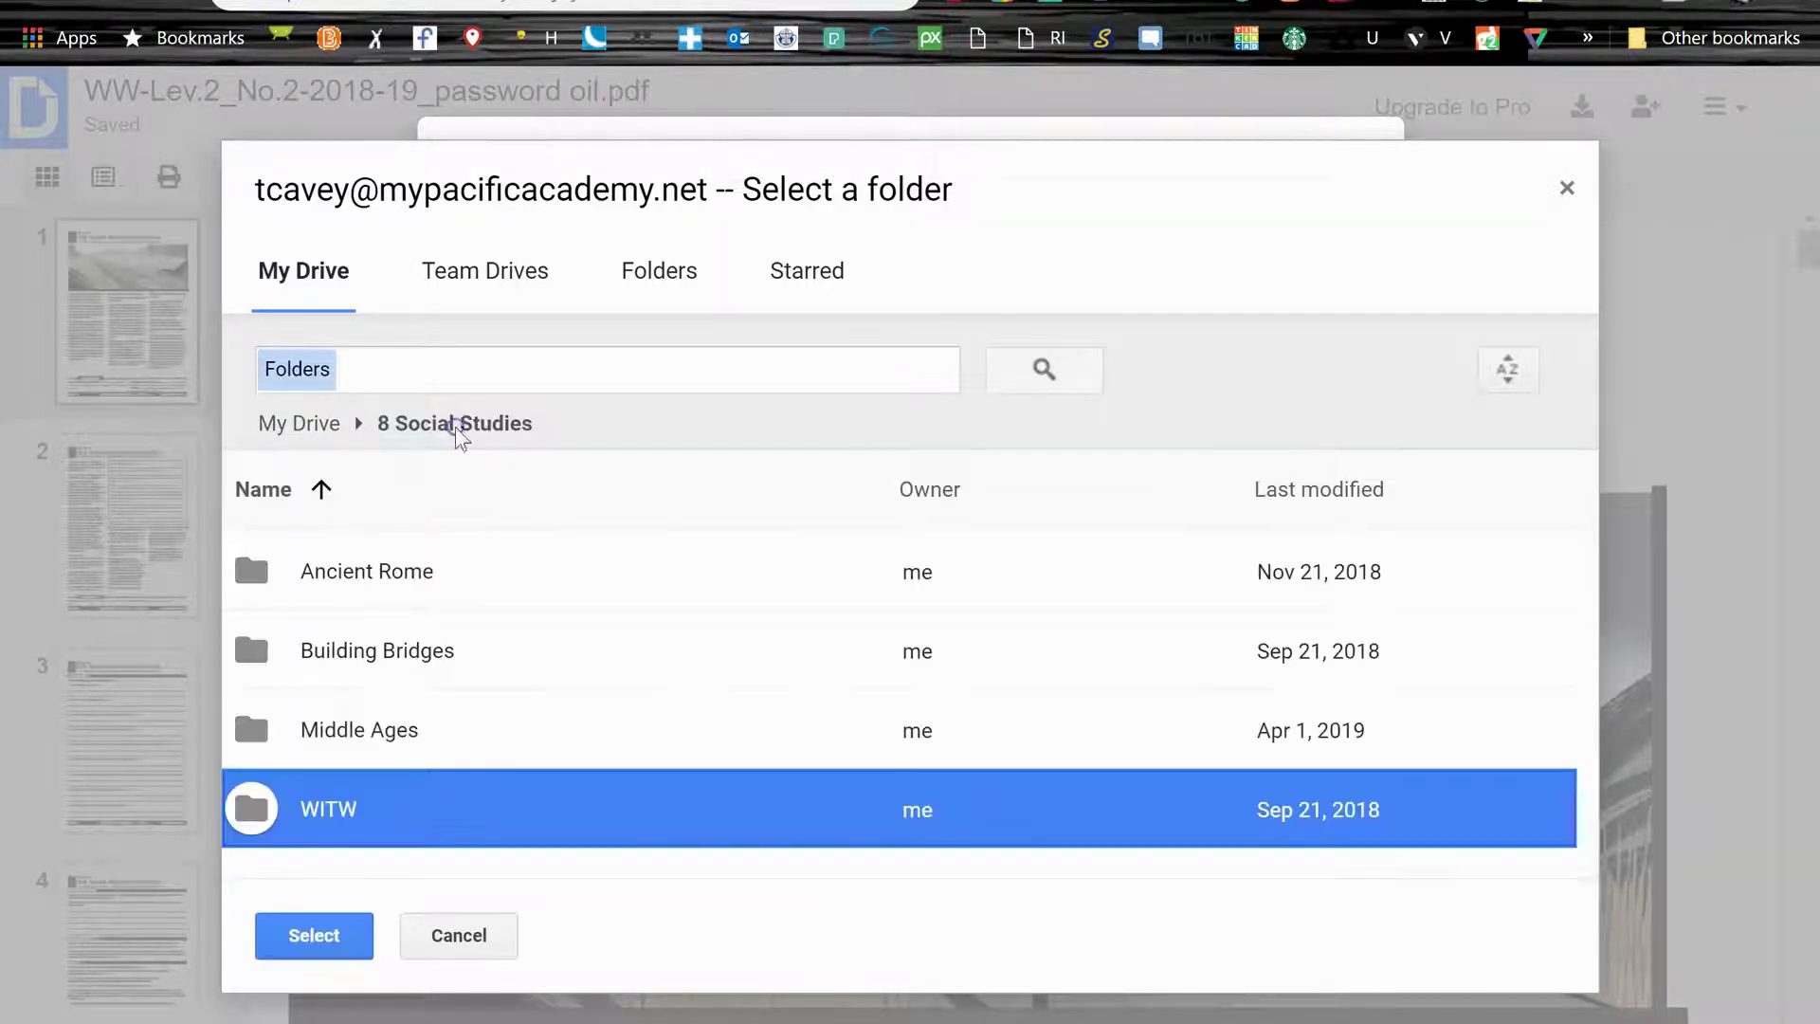
left_click(313, 938)
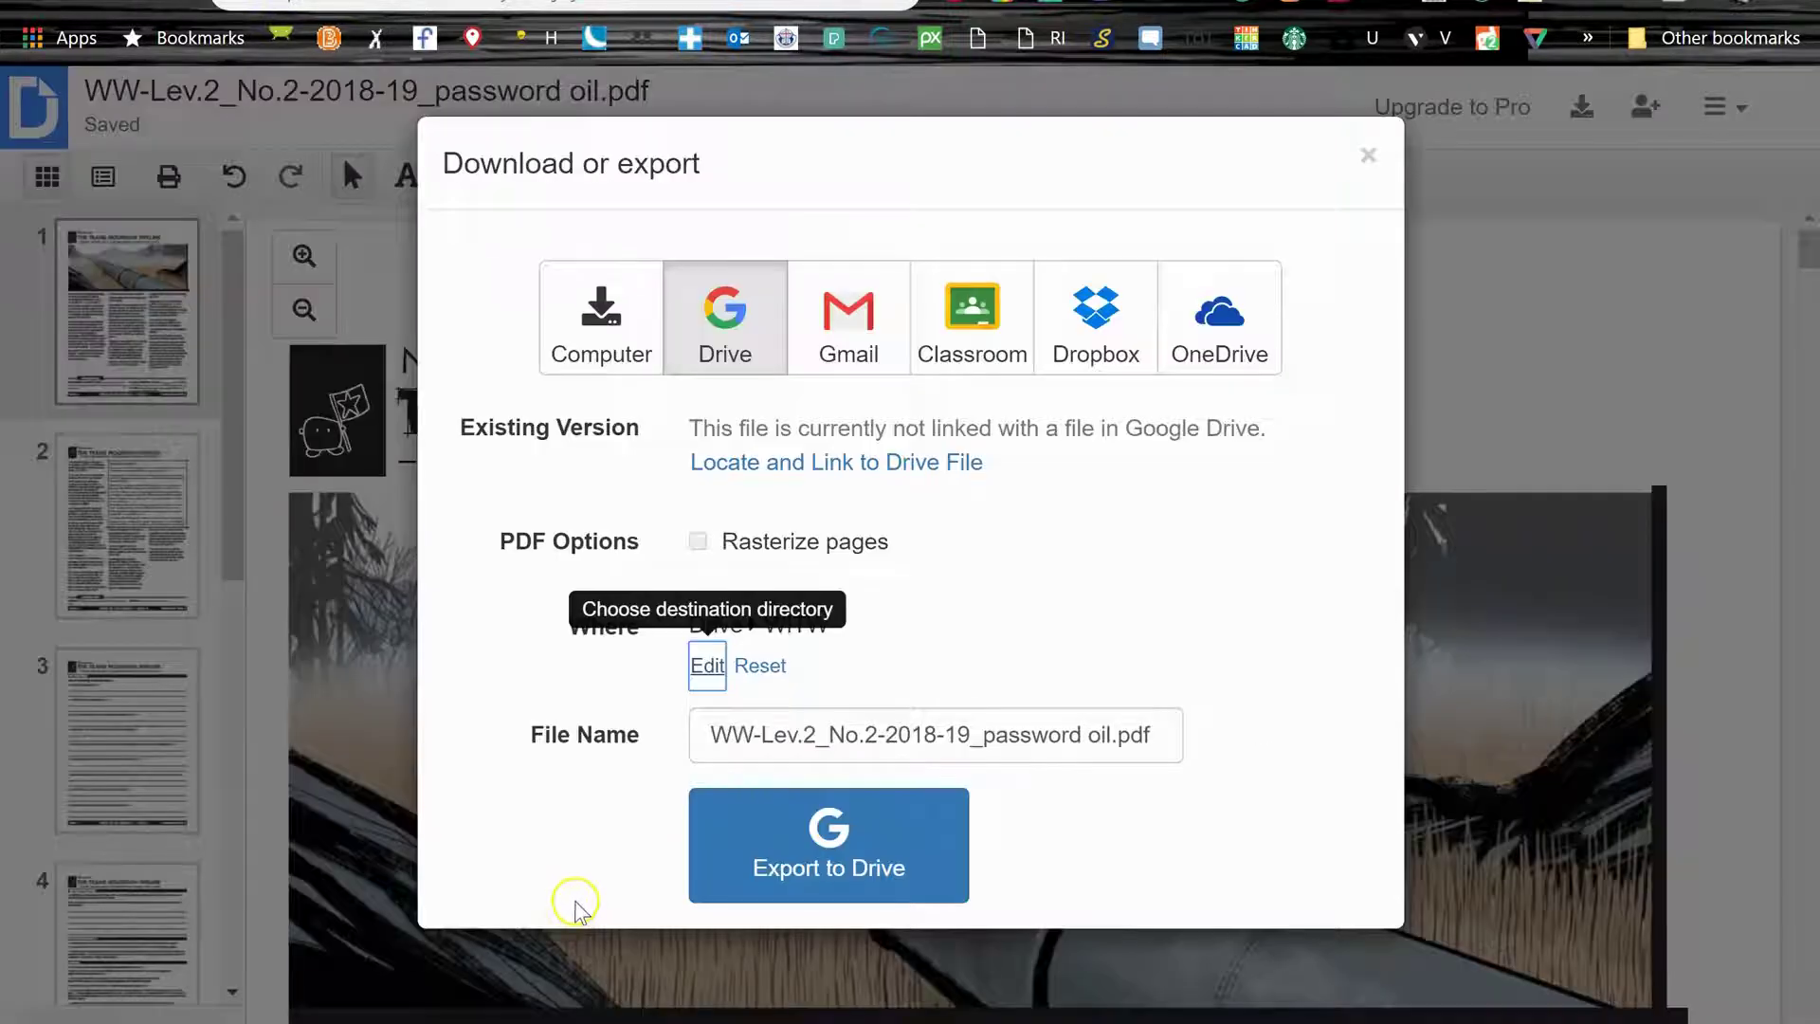
Rename the export file to 'Trans Mountain Pacific Pipeline.pdf'.
left_click(1006, 735)
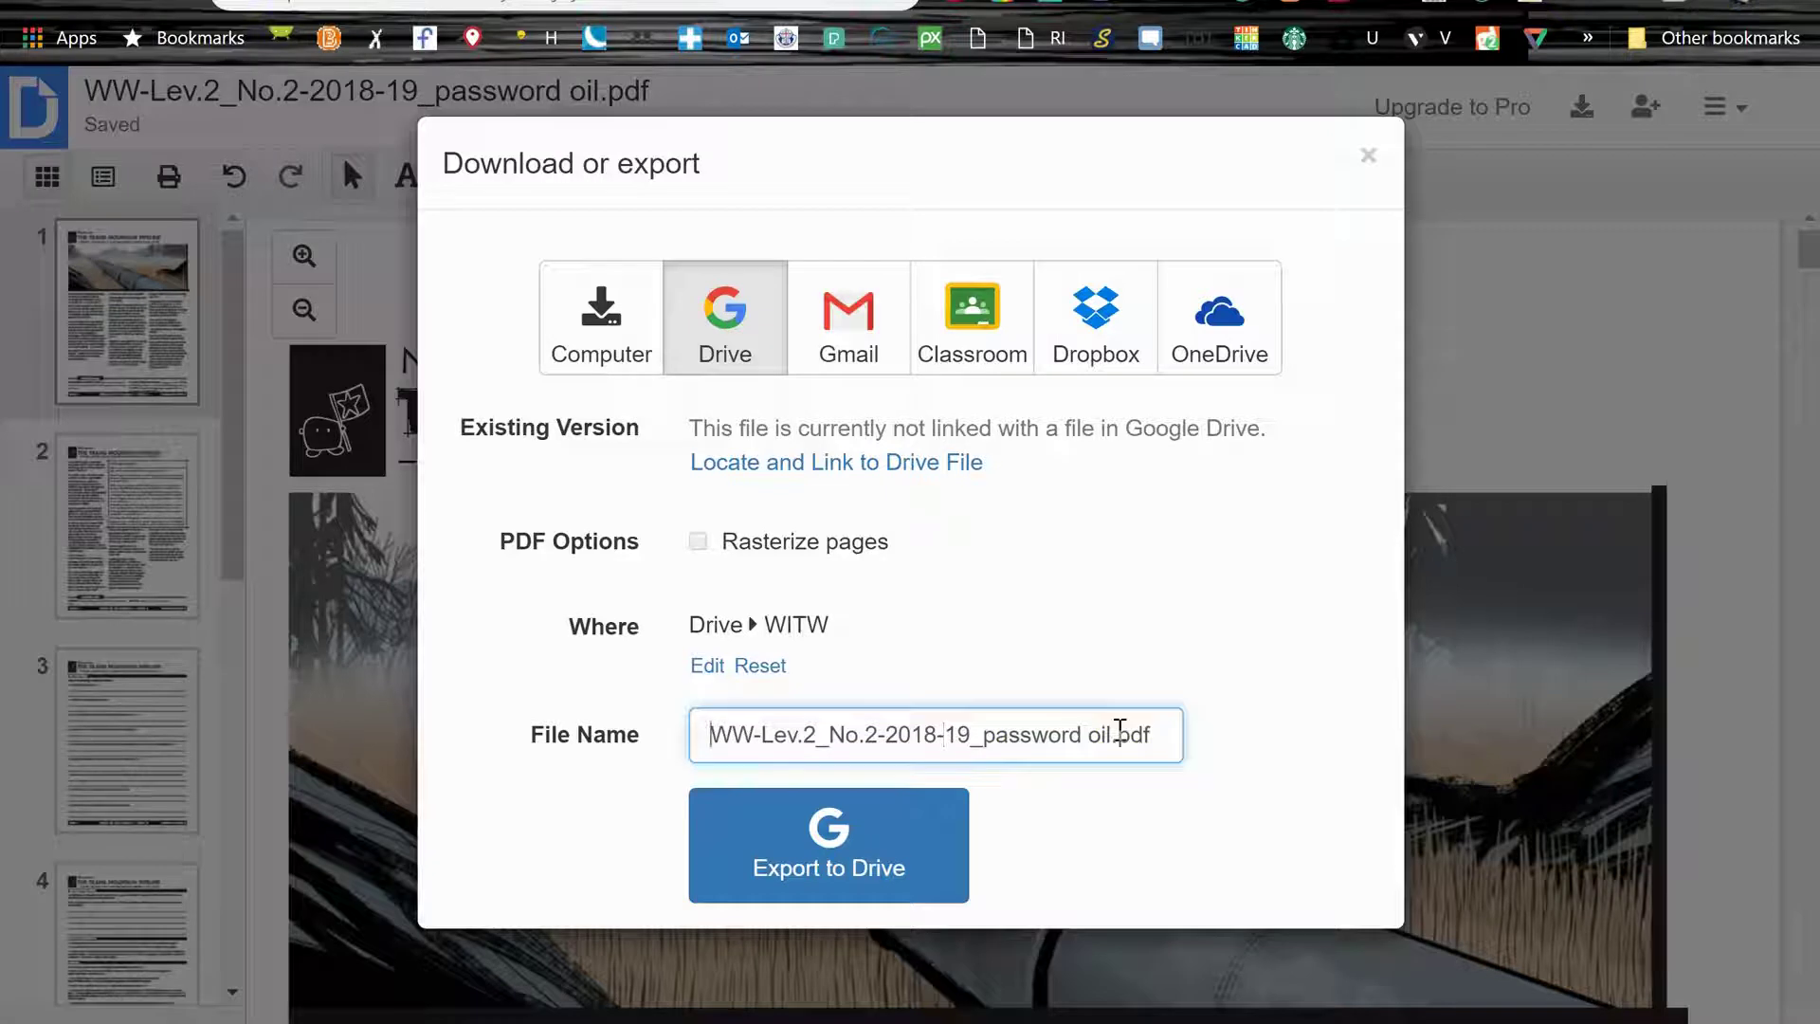
key("ctrl+a")
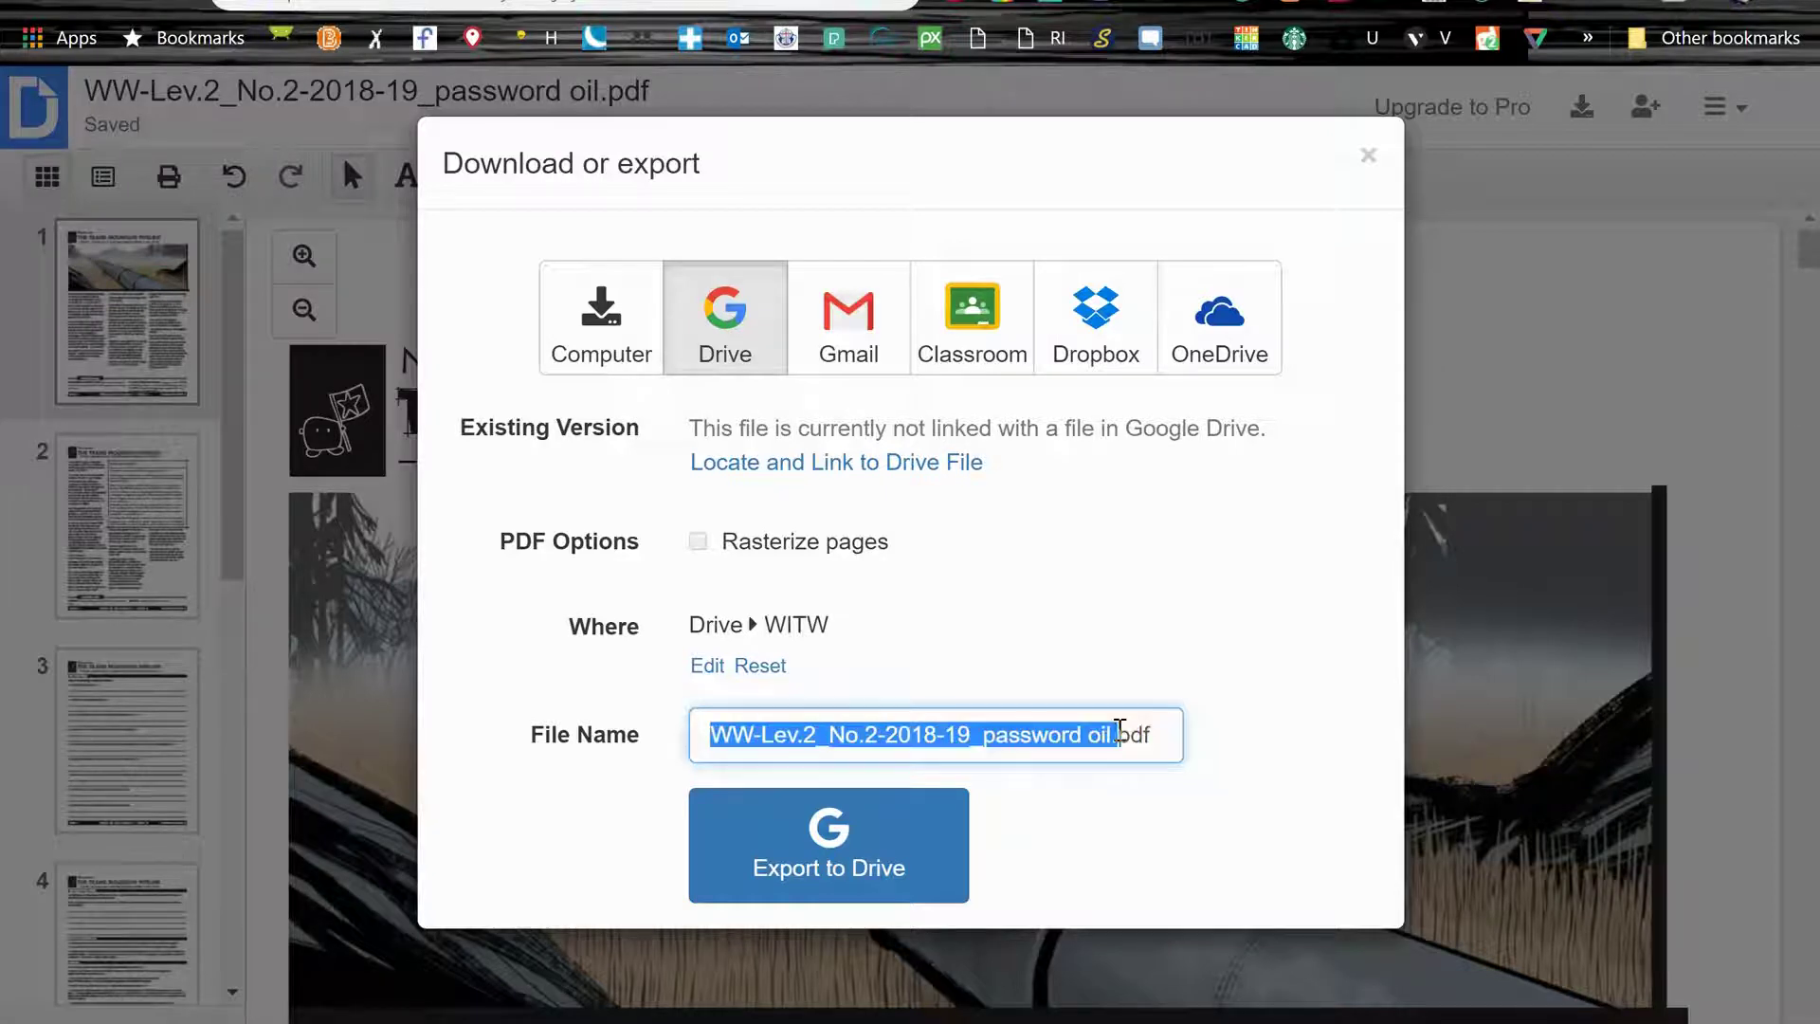
type("Trans")
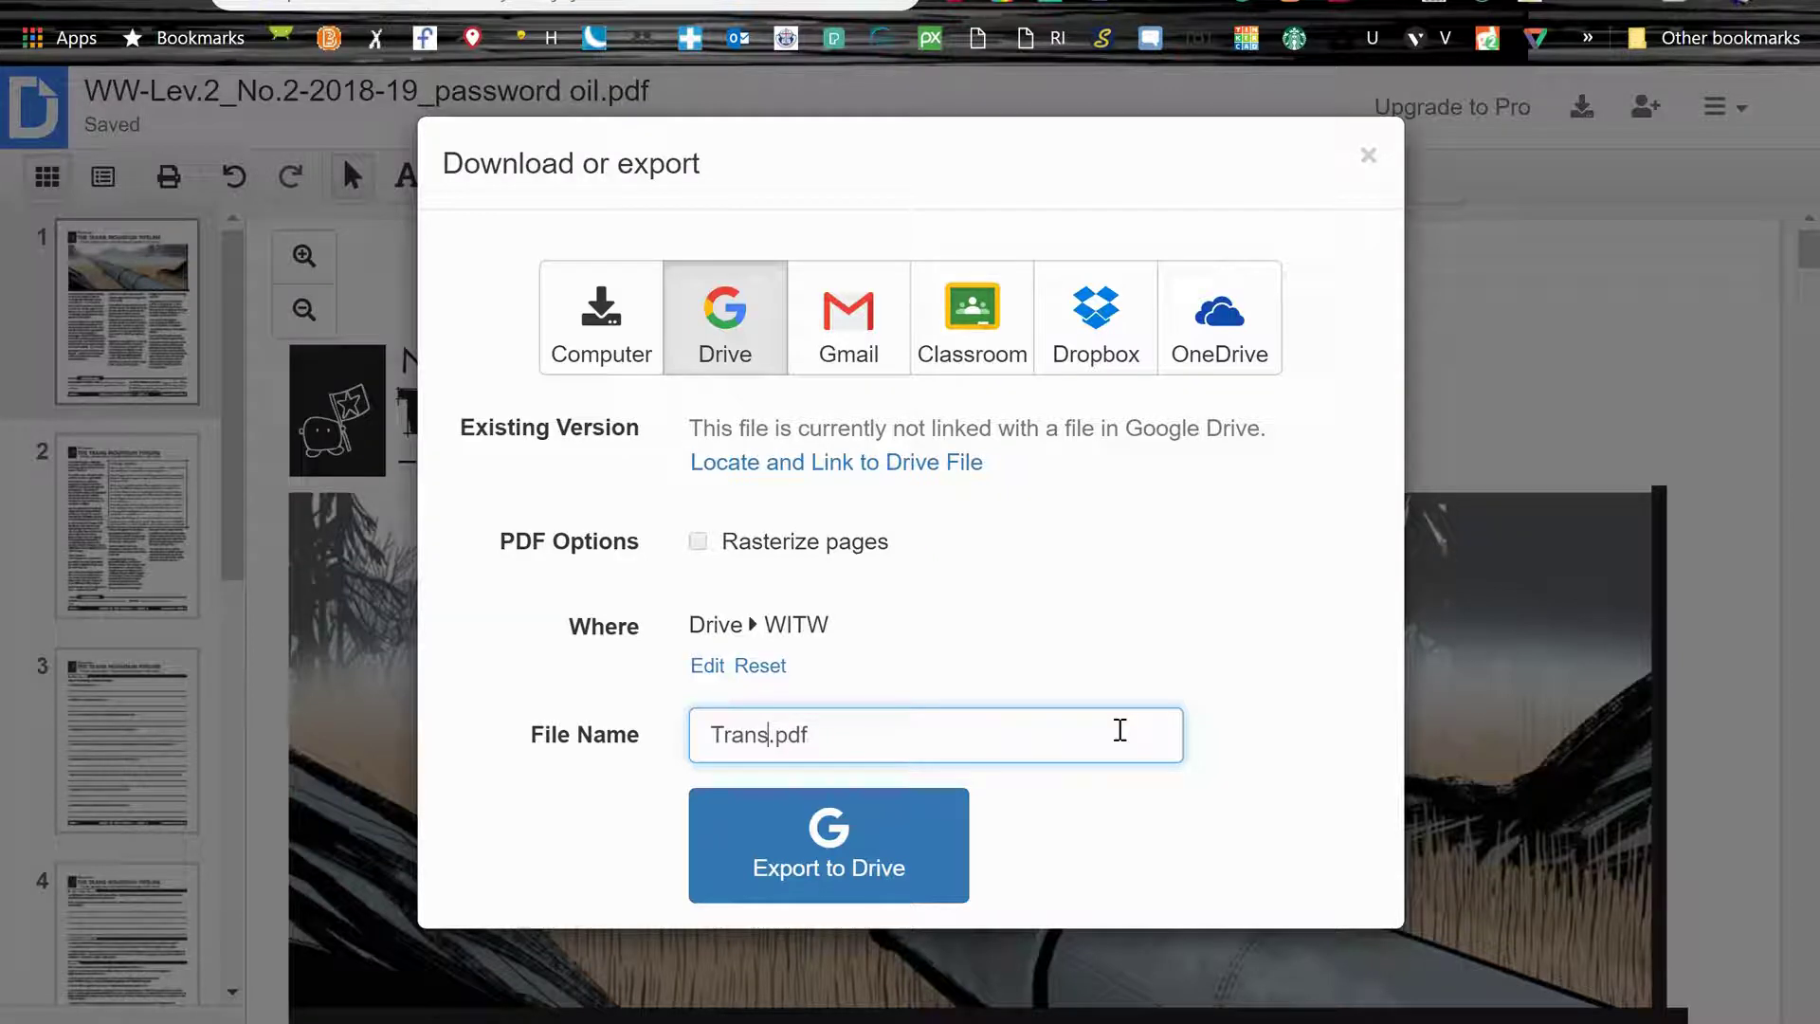
key("End")
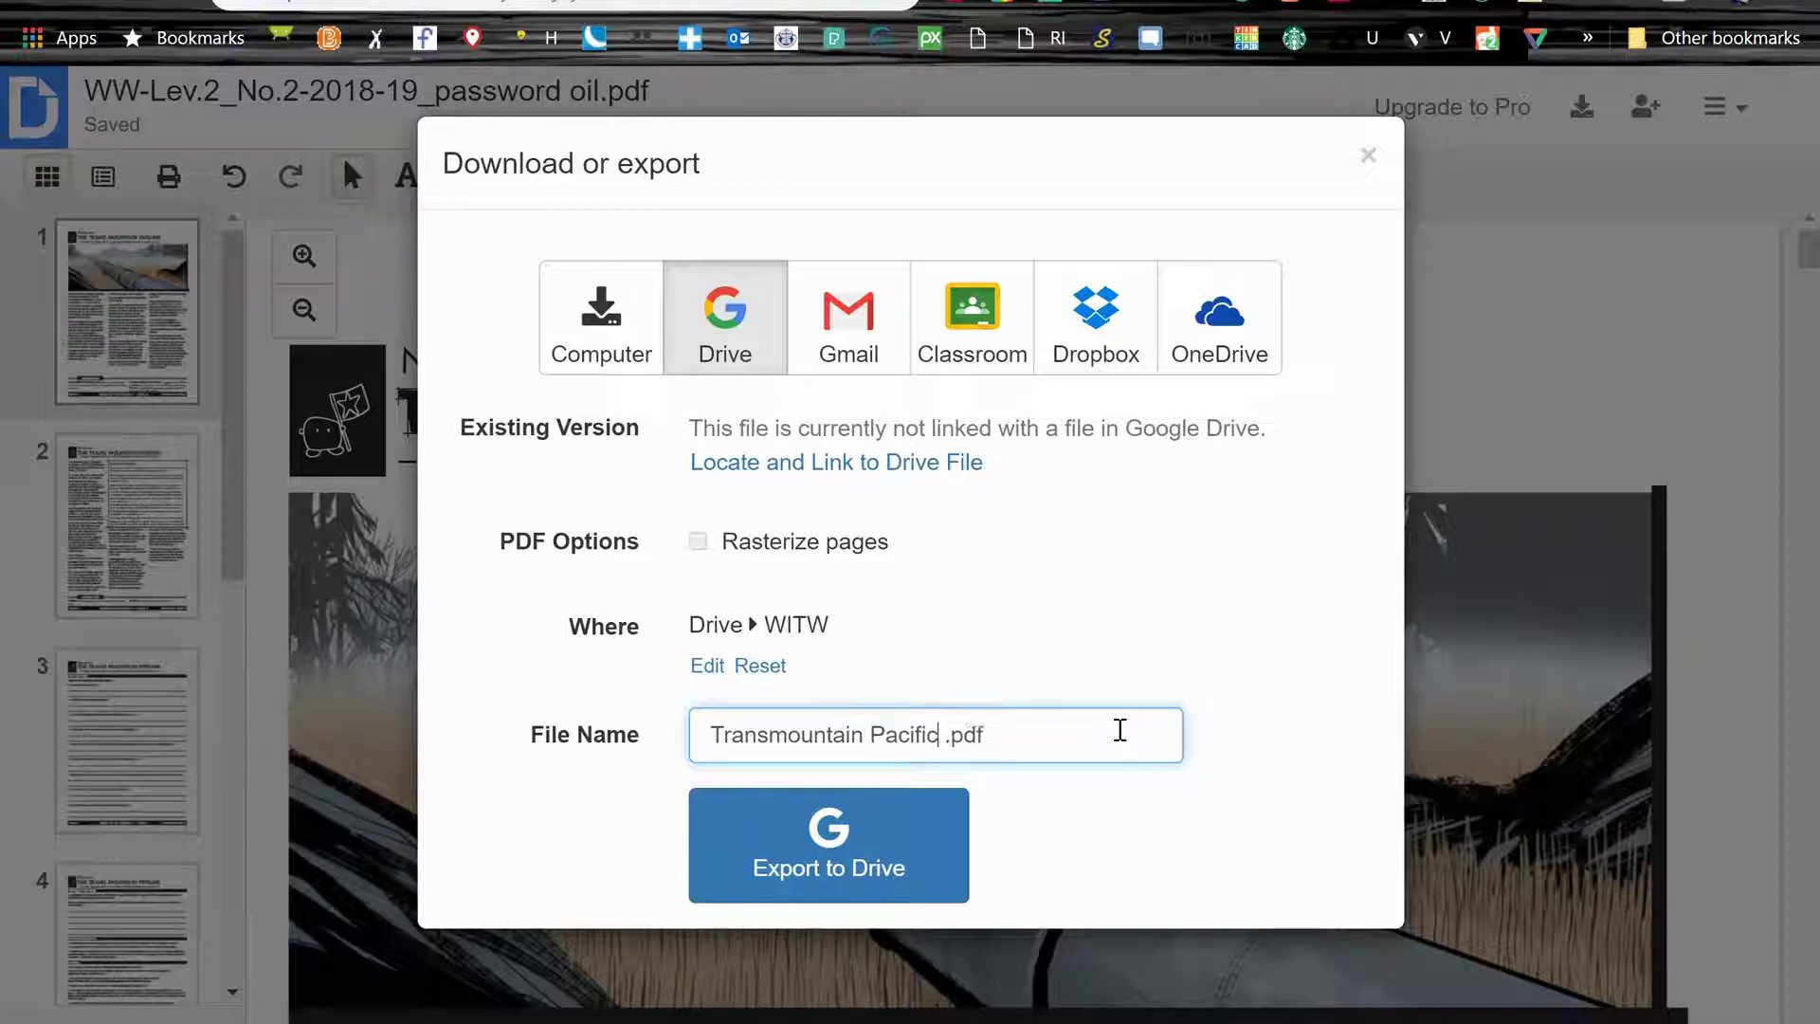
type("Pipe")
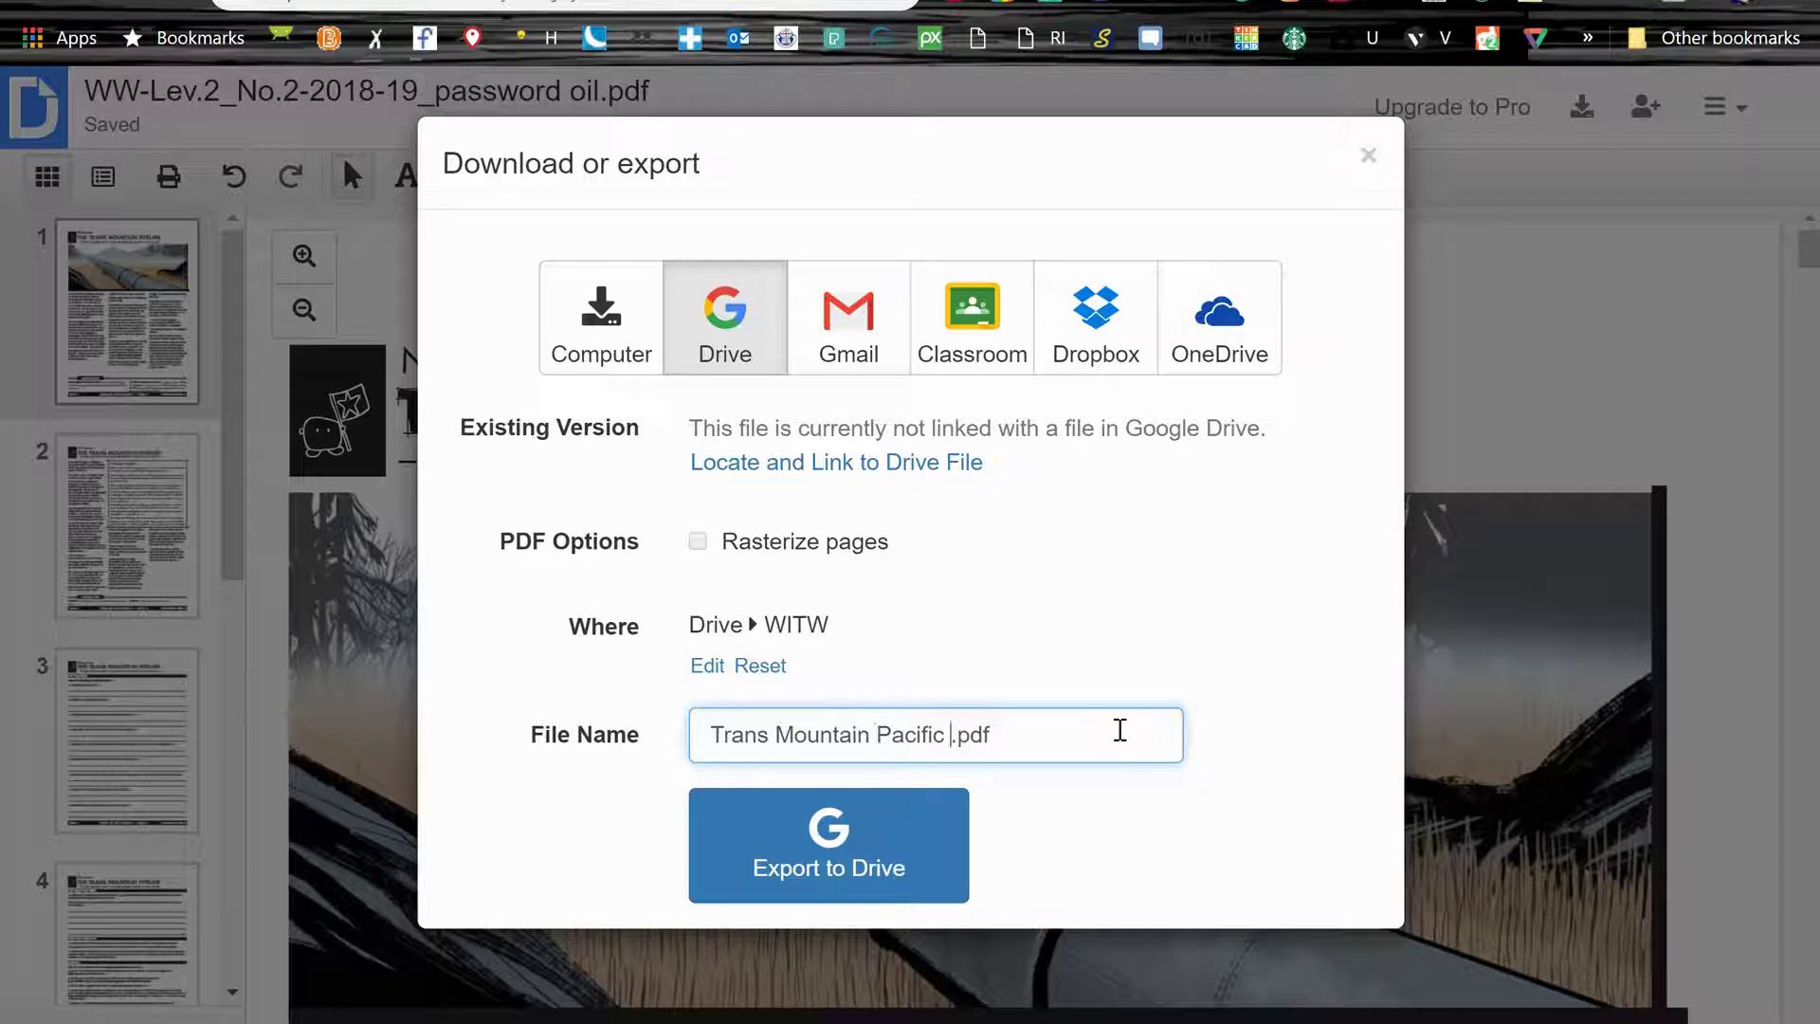
type("line")
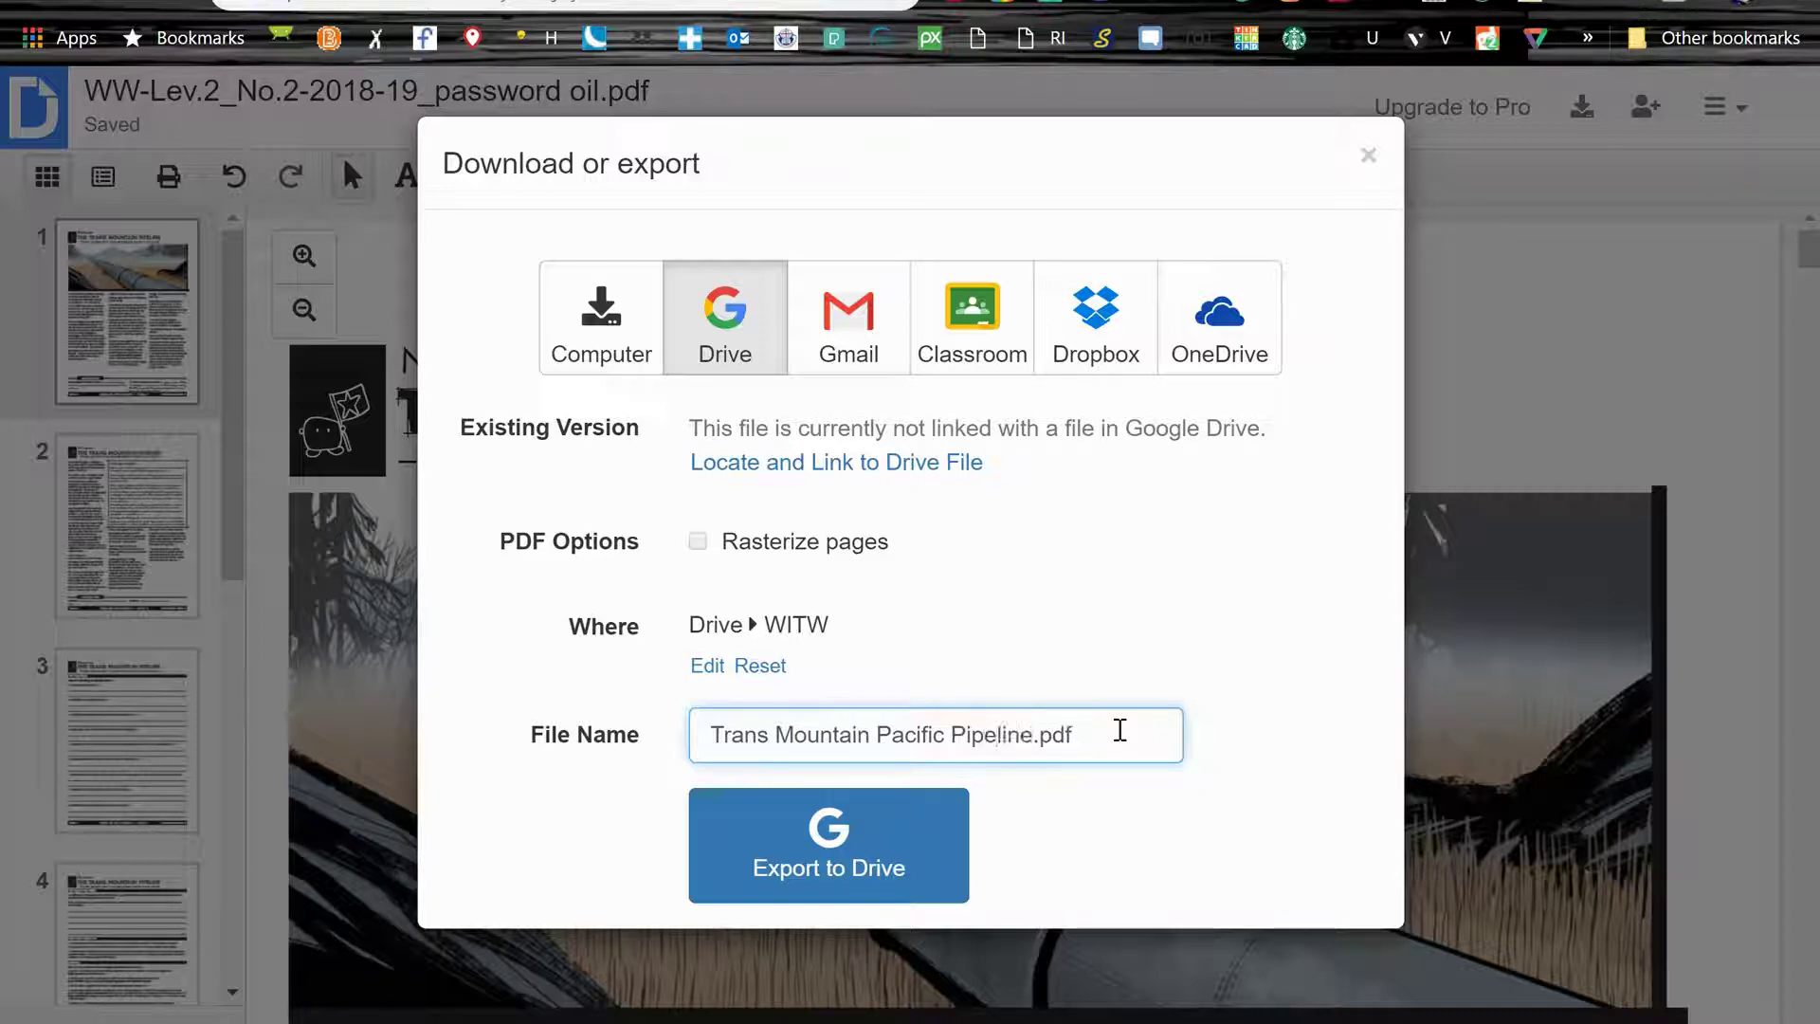
Export to Drive, then open Trans Mountain Pacific Pipeline.pdf from WITW in DocHub.
left_click(839, 840)
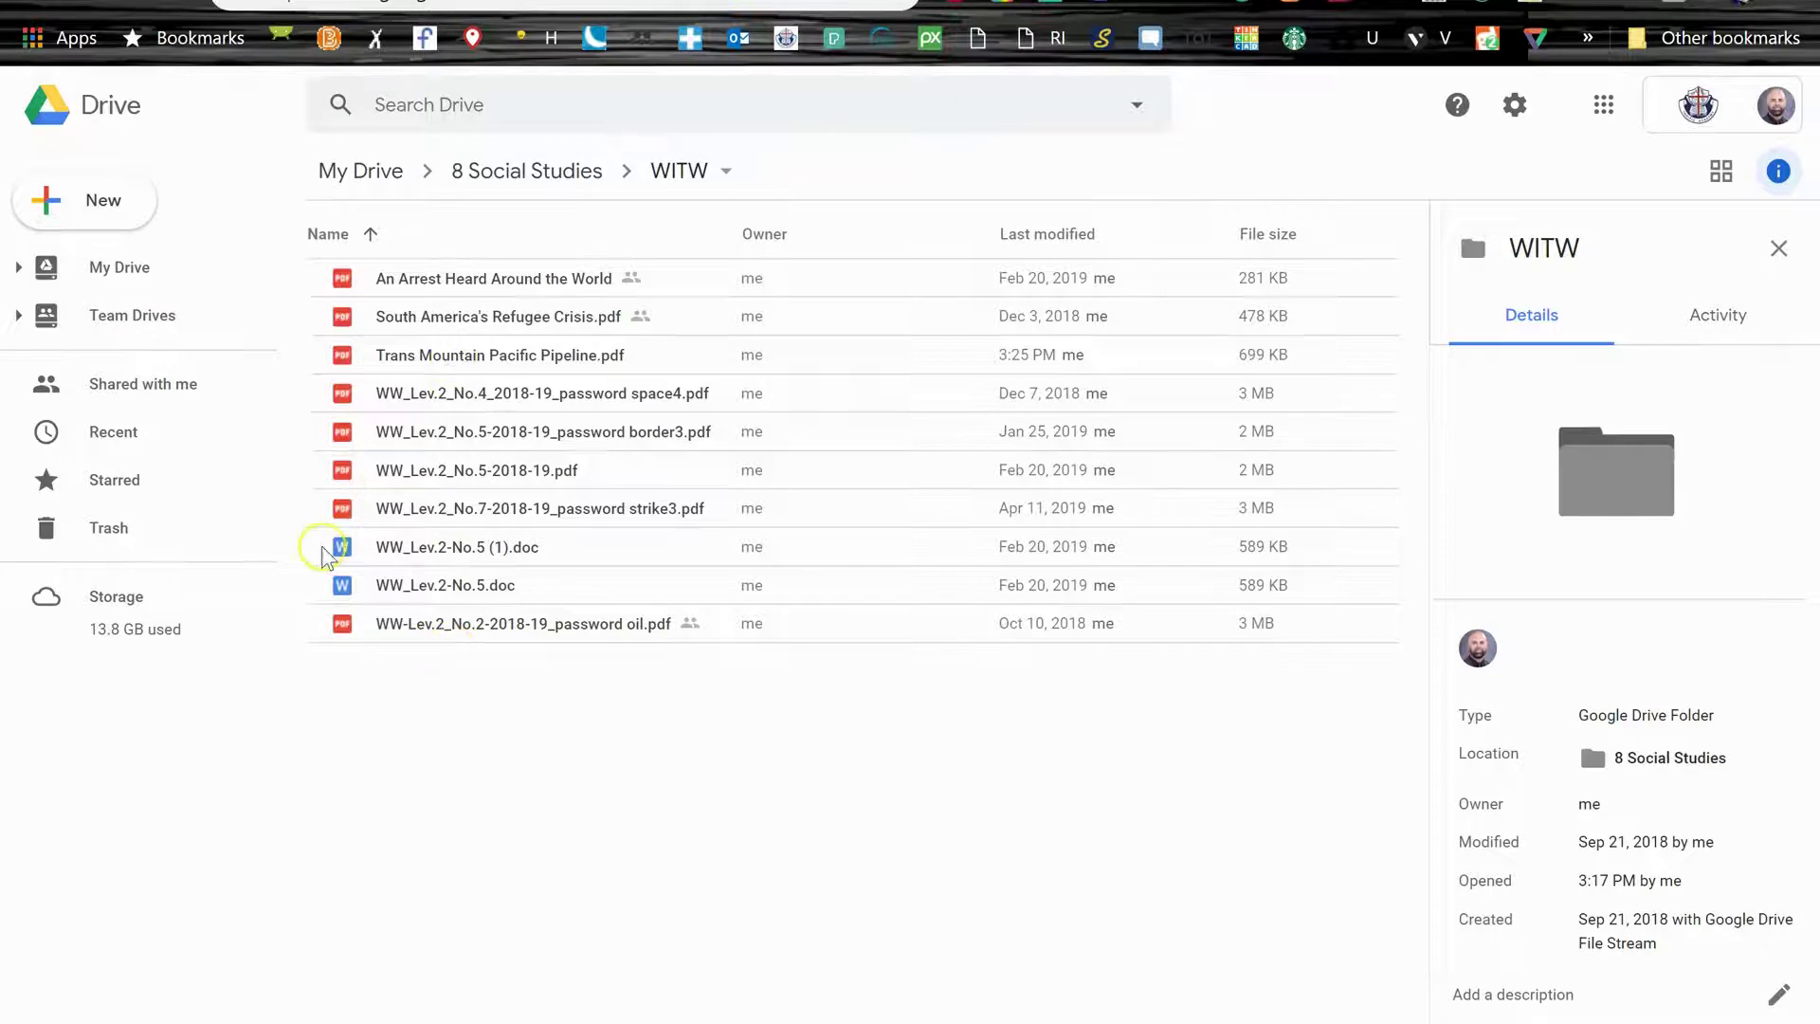
left_click(456, 355)
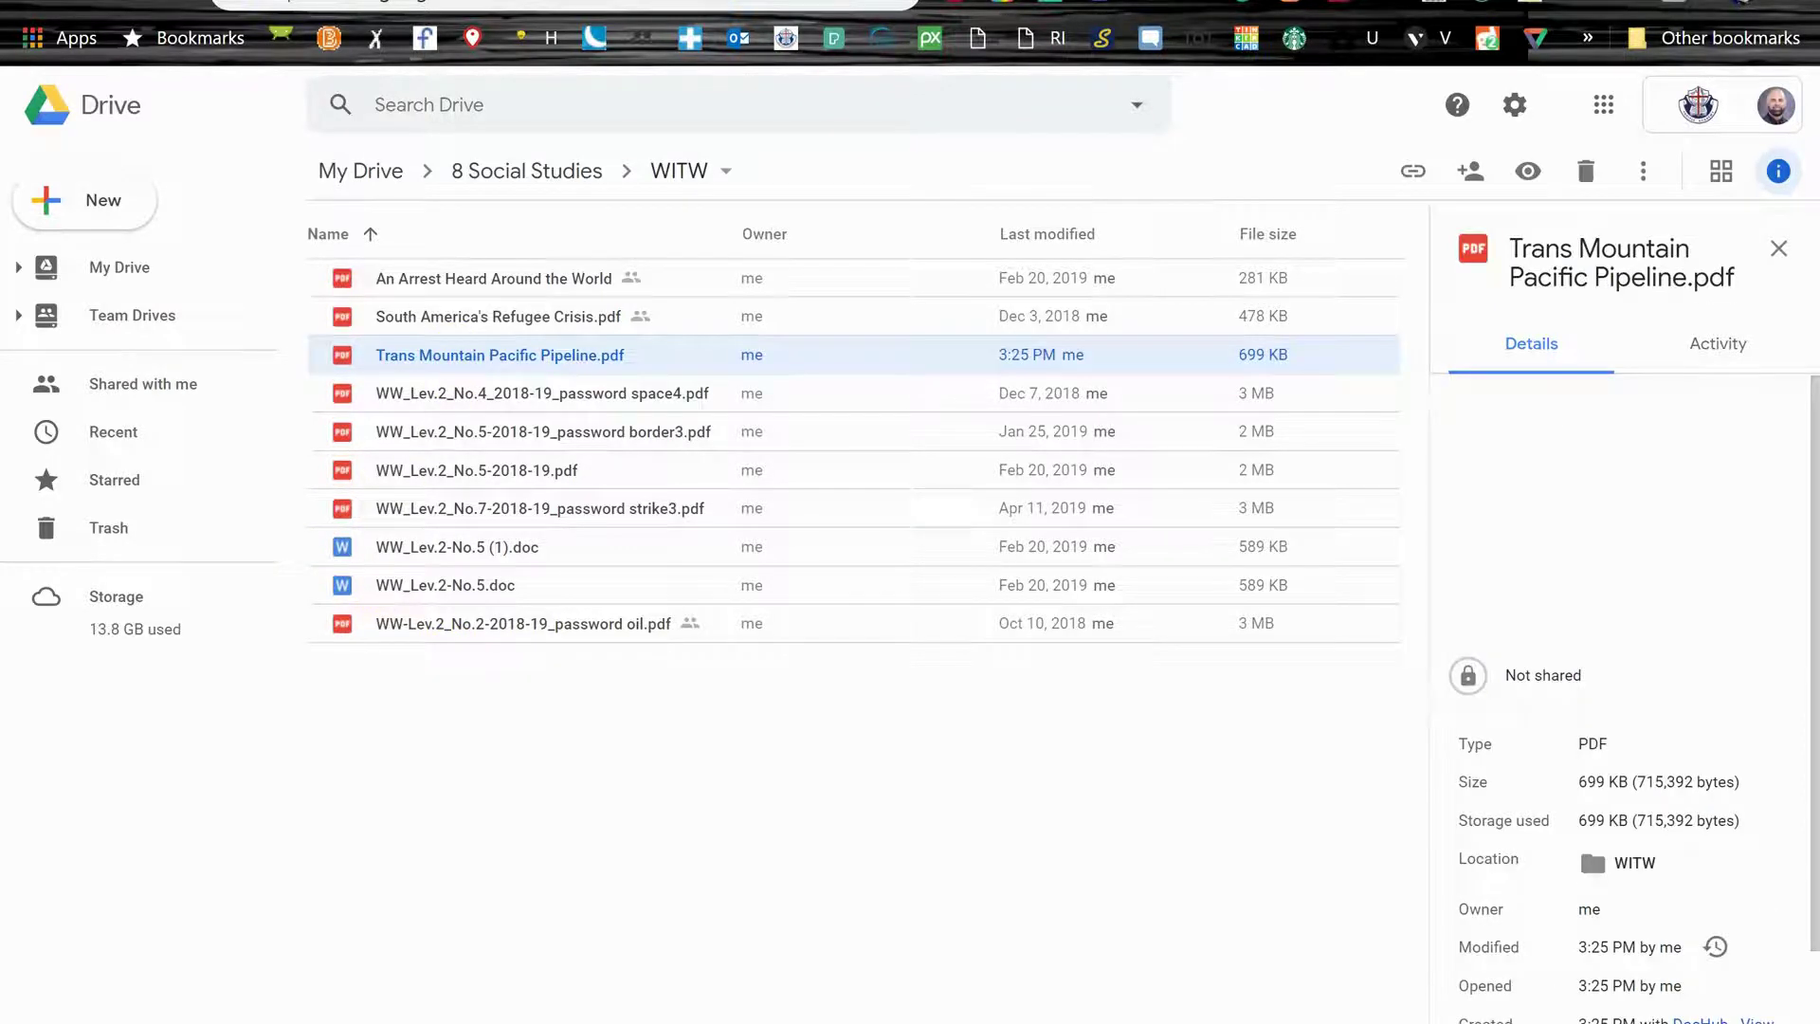
key("Return")
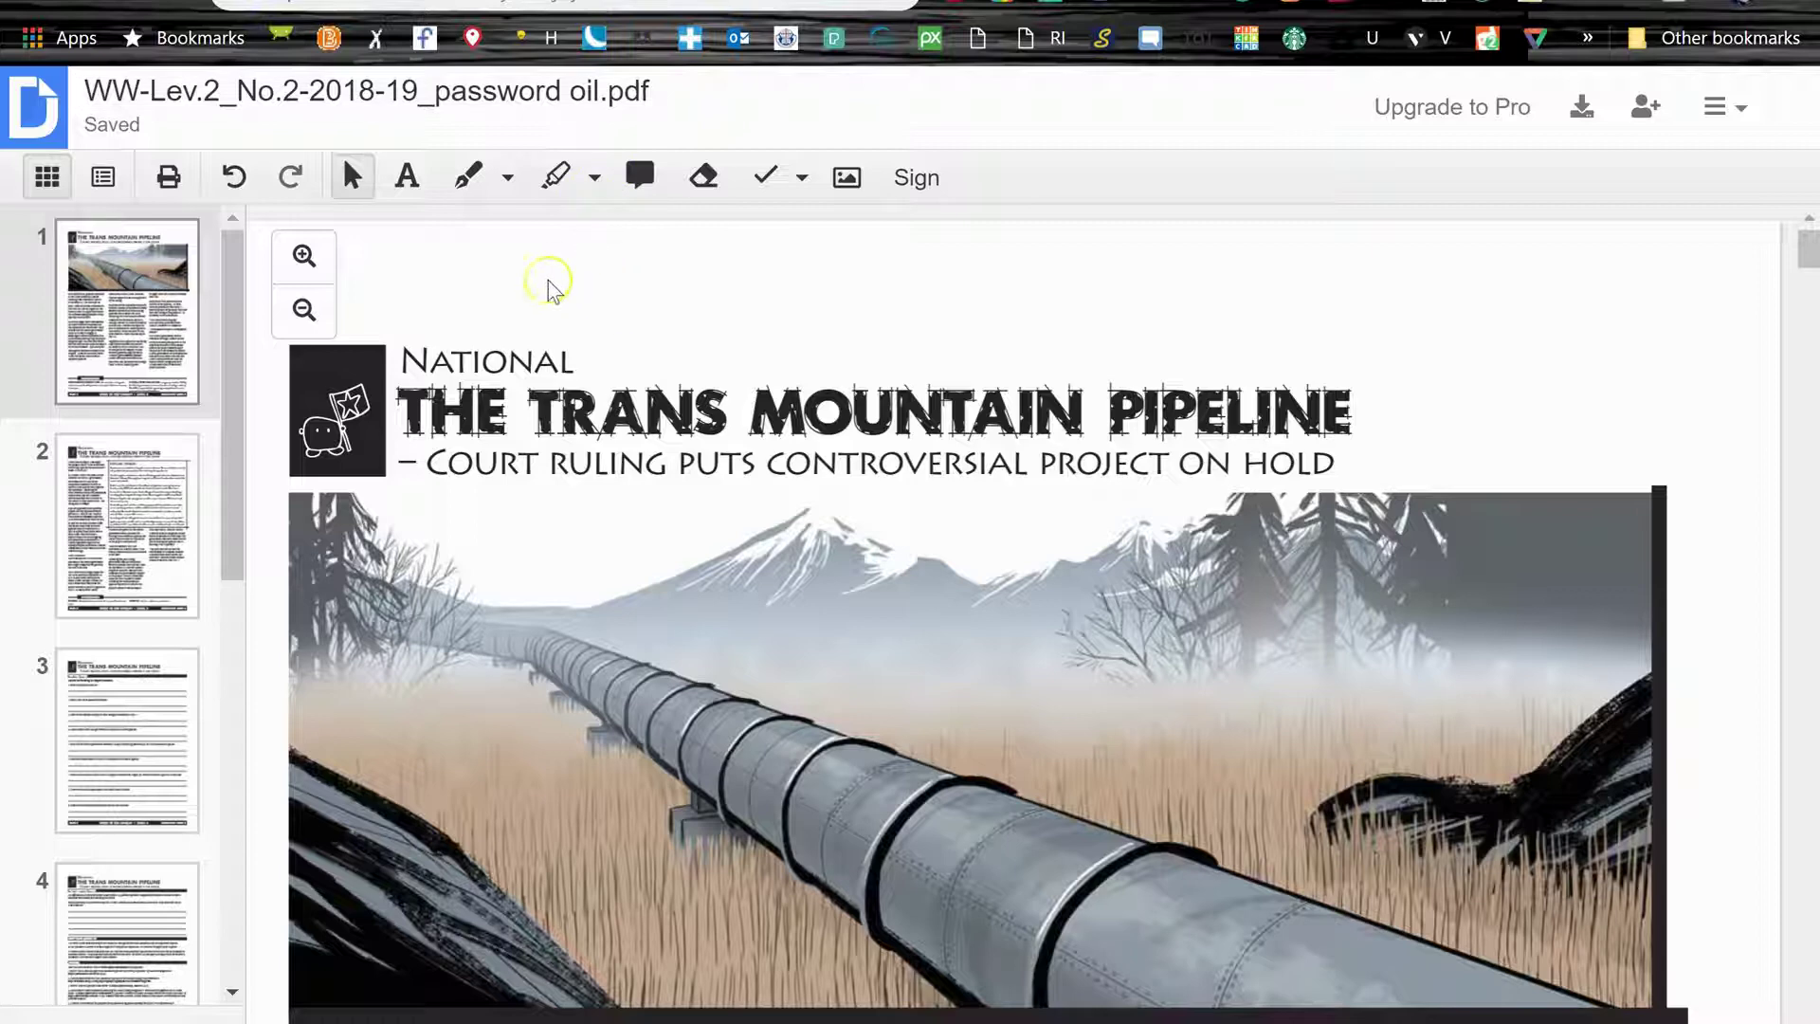
On page 3, set the text colour to red (#f90c0c) and place a box under question 1.
scroll(692, 417, "down", 8)
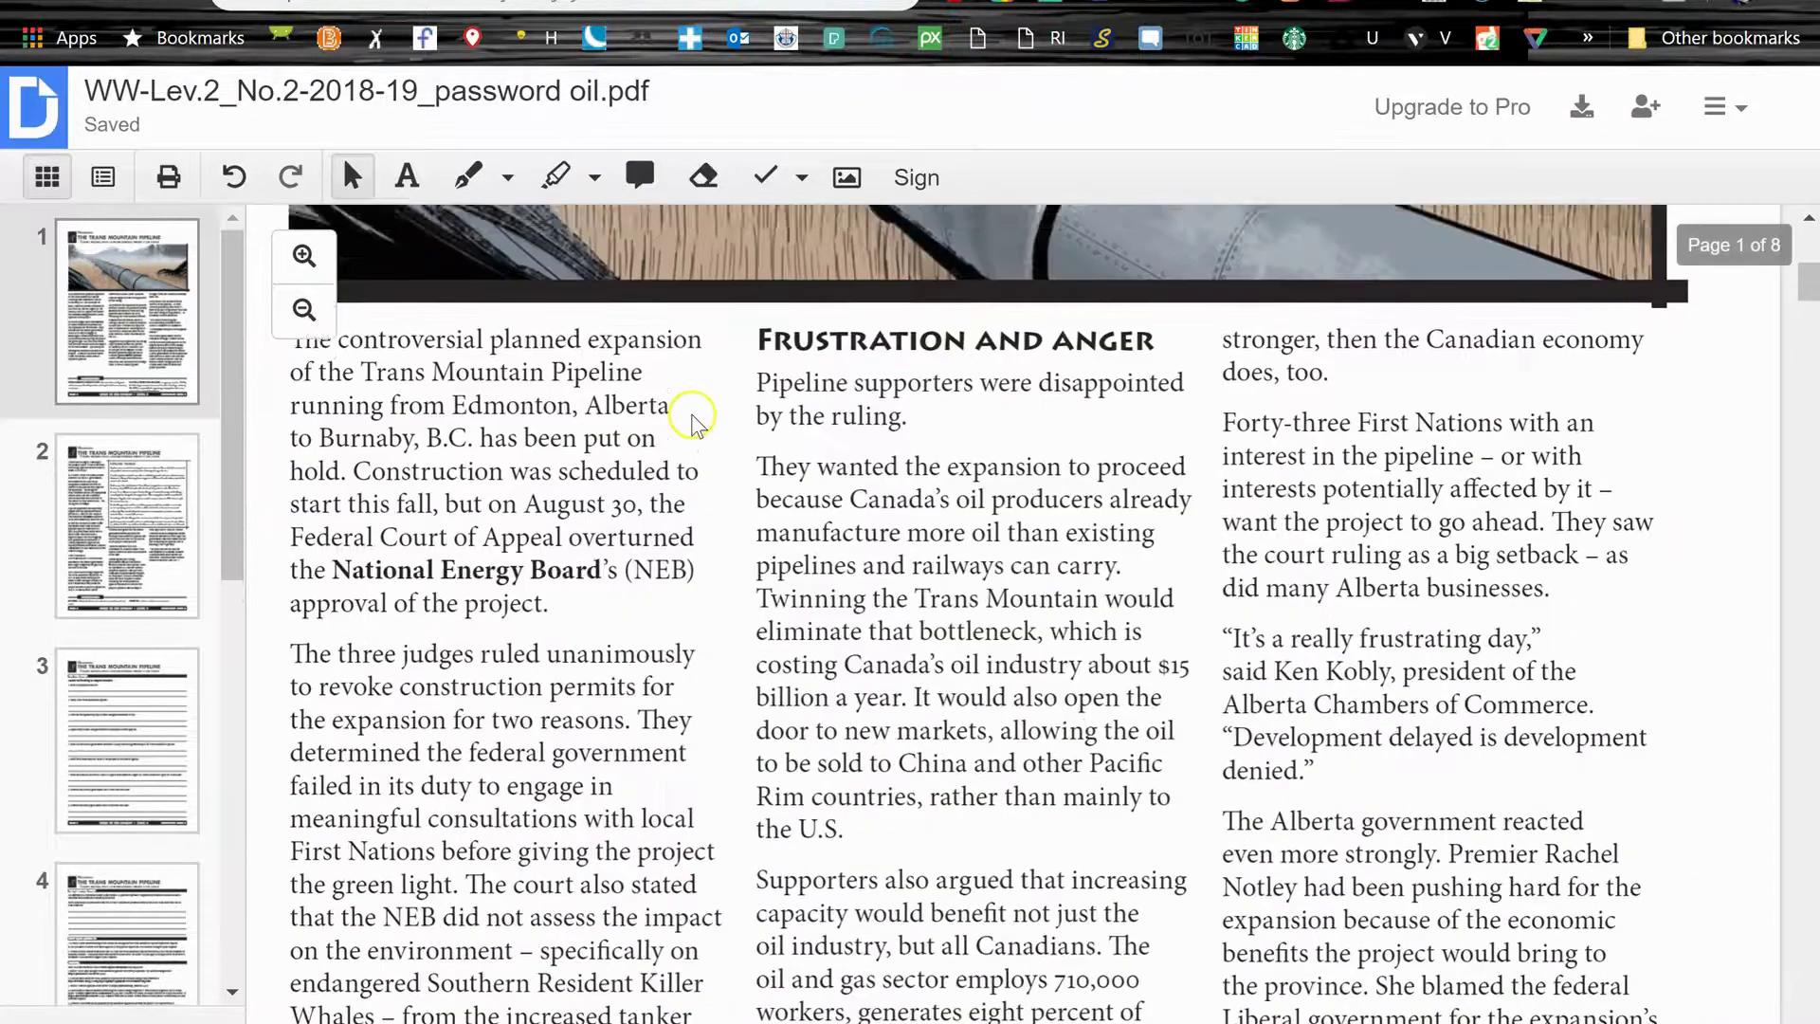
scroll(692, 417, "down", 15)
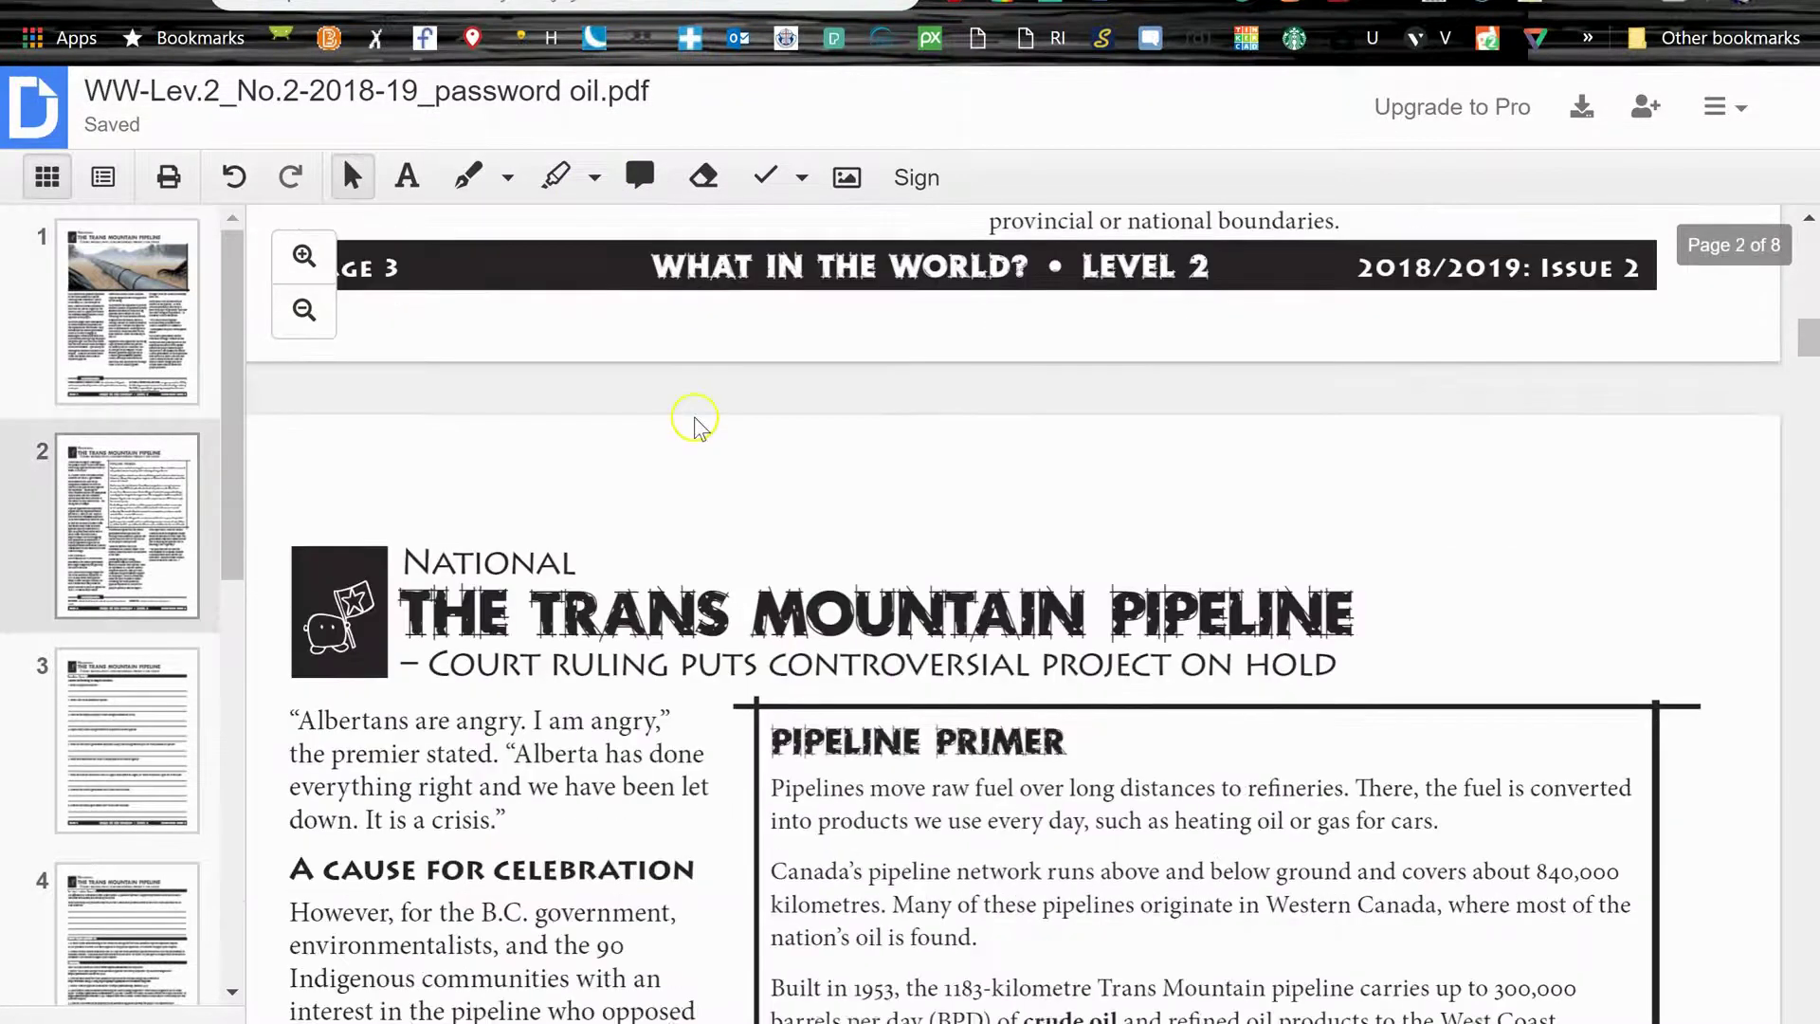
scroll(695, 424, "down", 12)
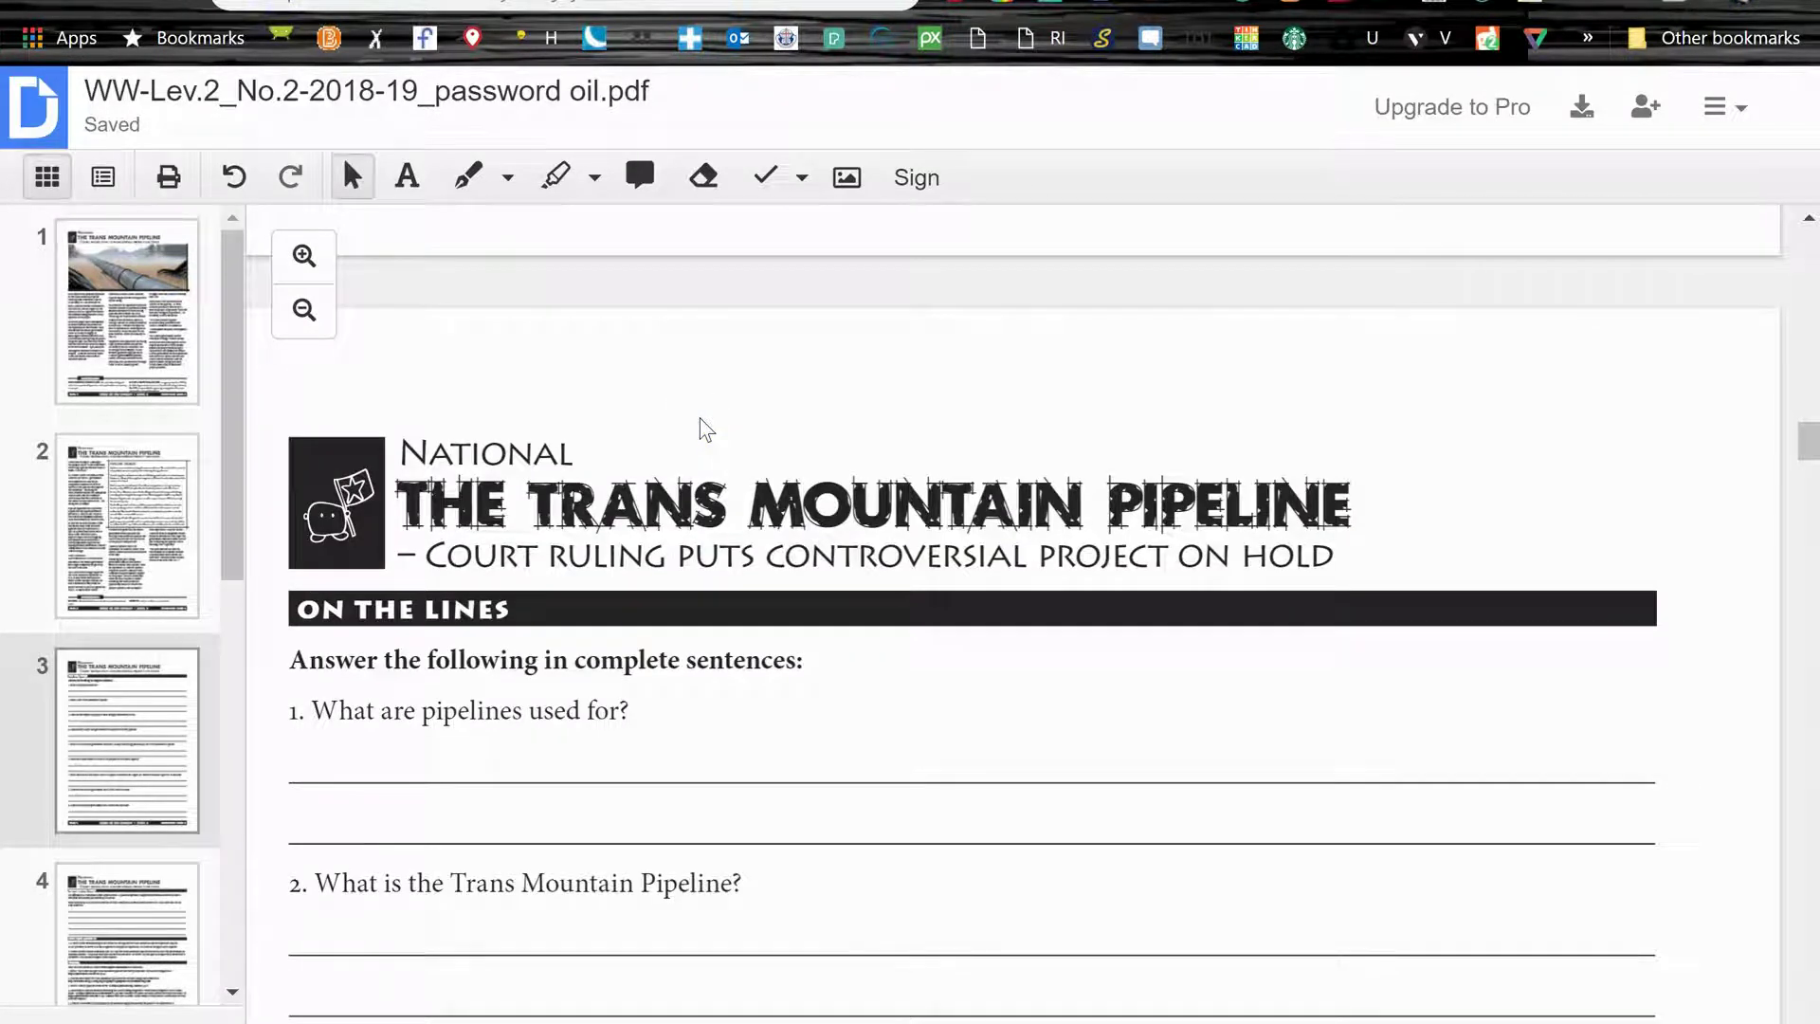
scroll(707, 429, "down", 3)
left_click(406, 178)
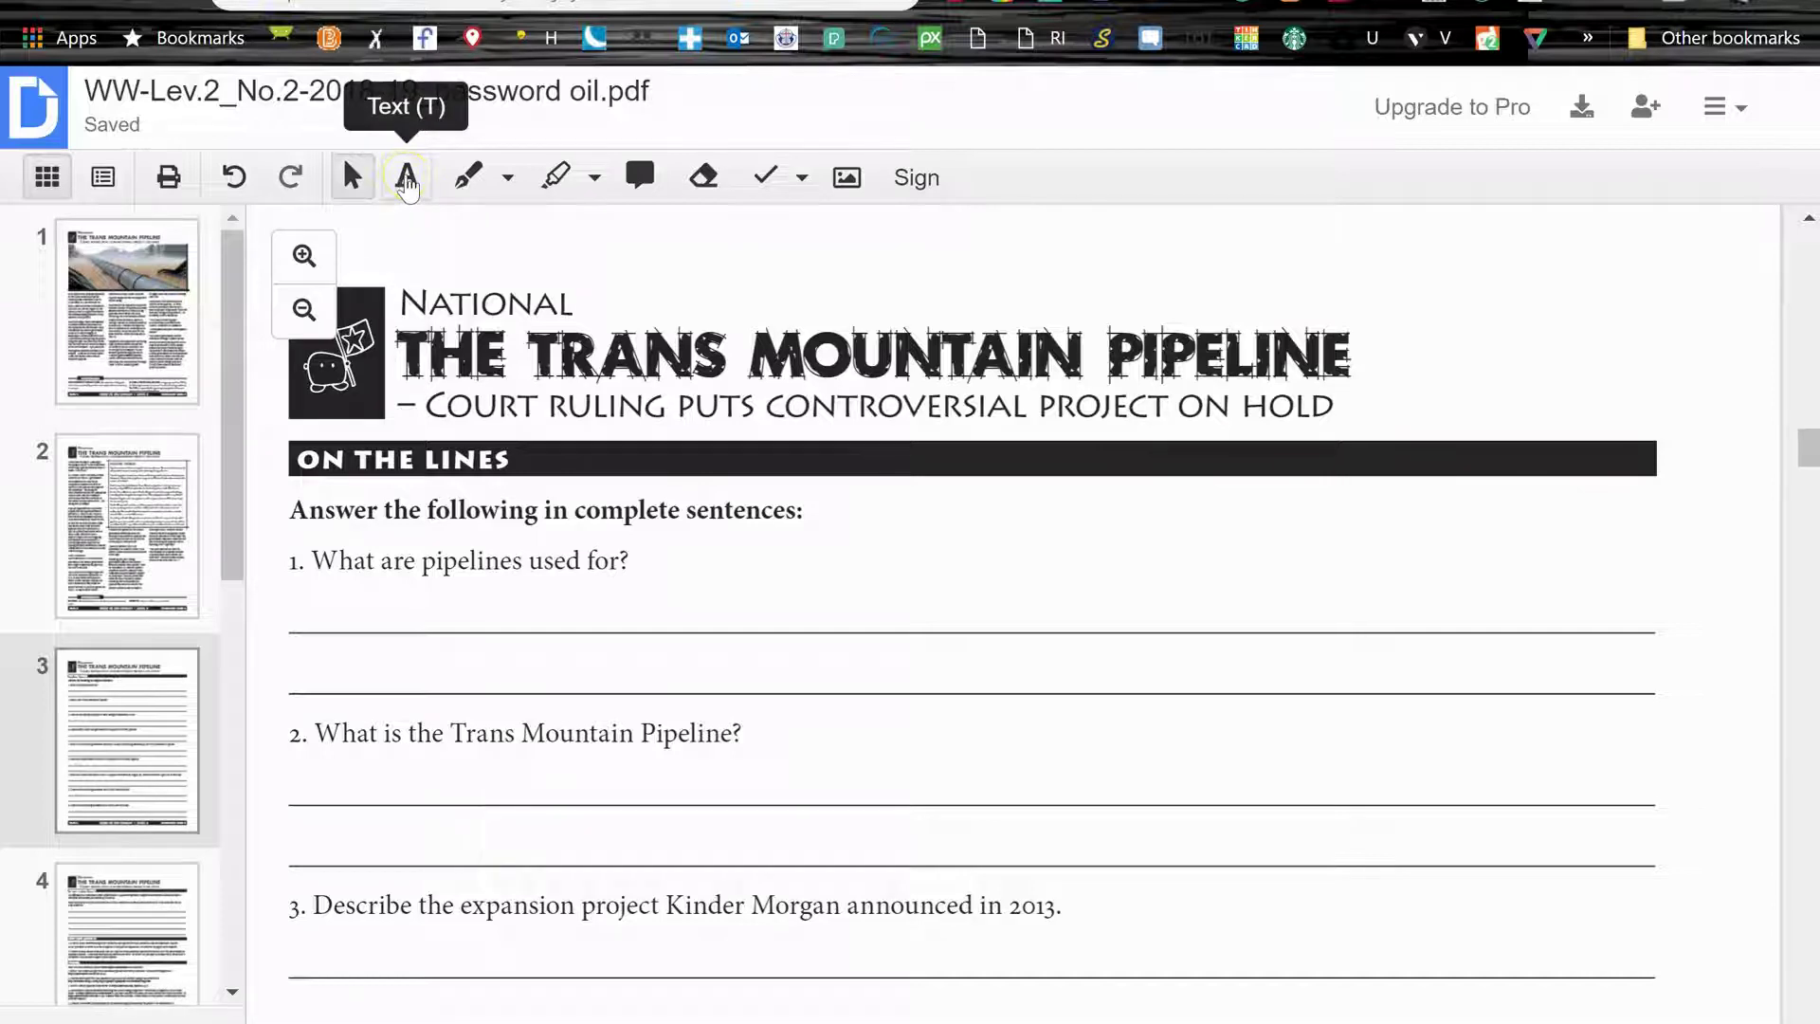
left_click(406, 178)
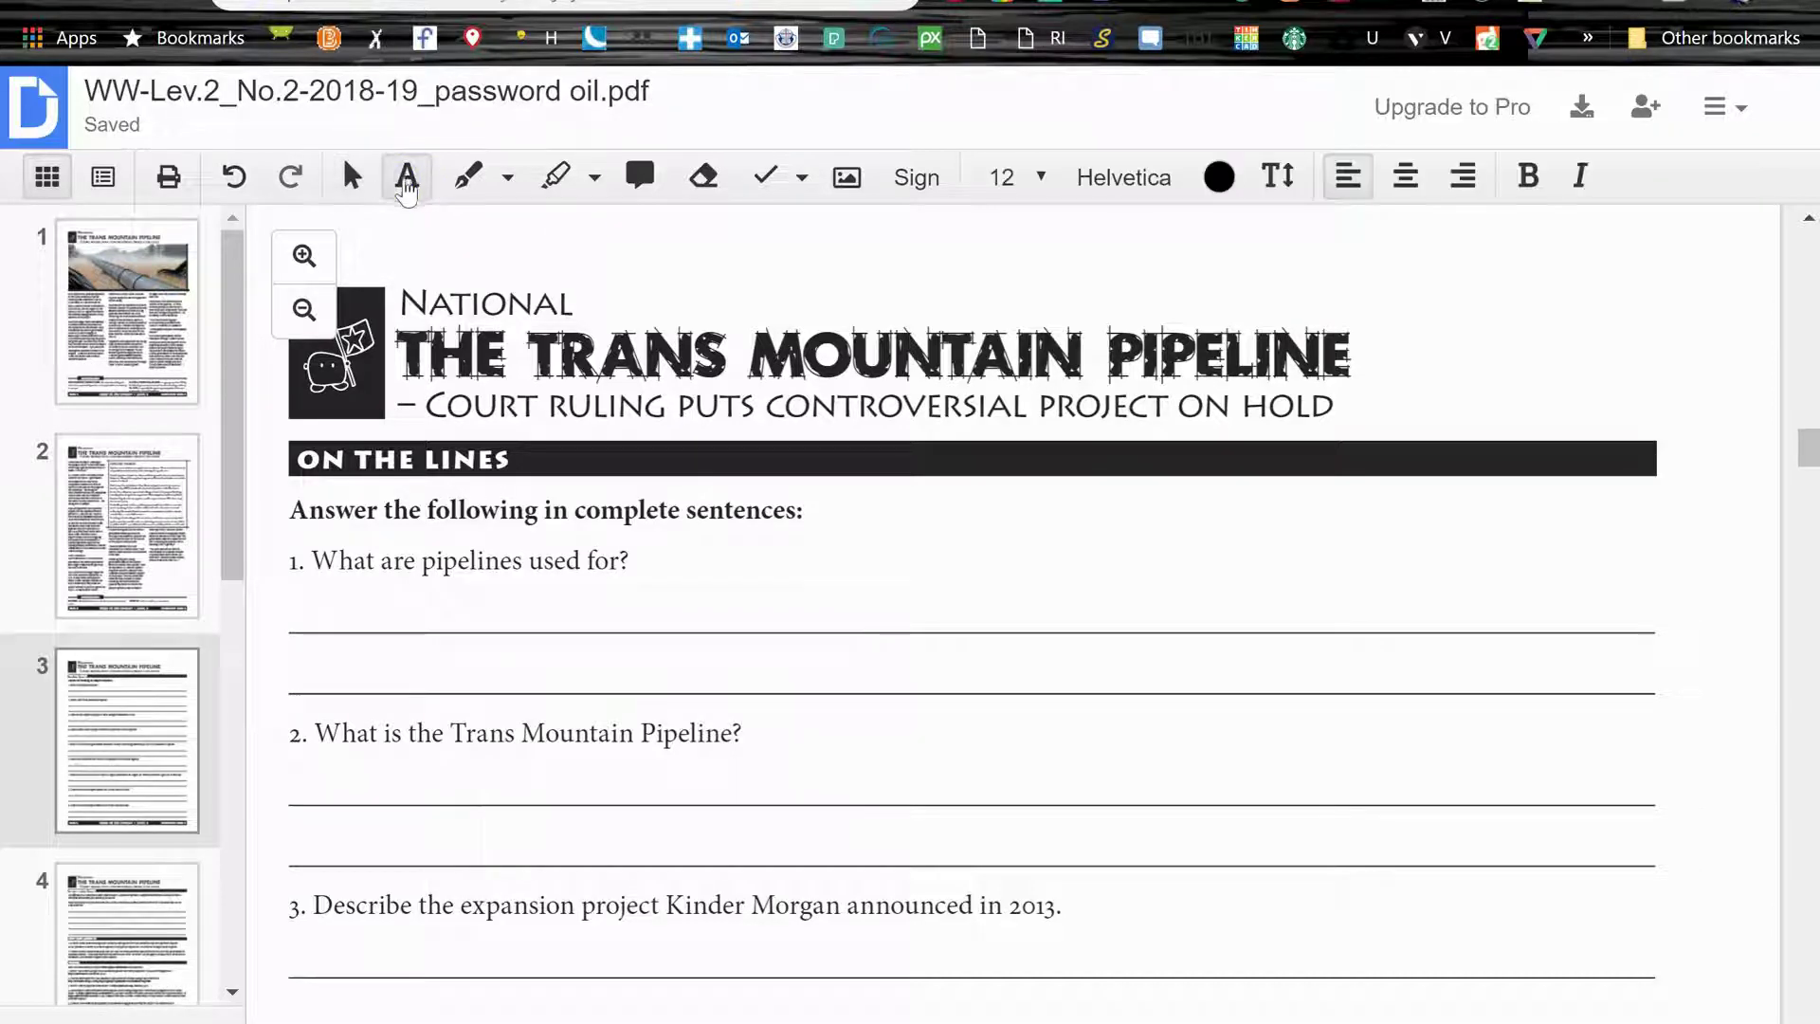
left_click(1218, 179)
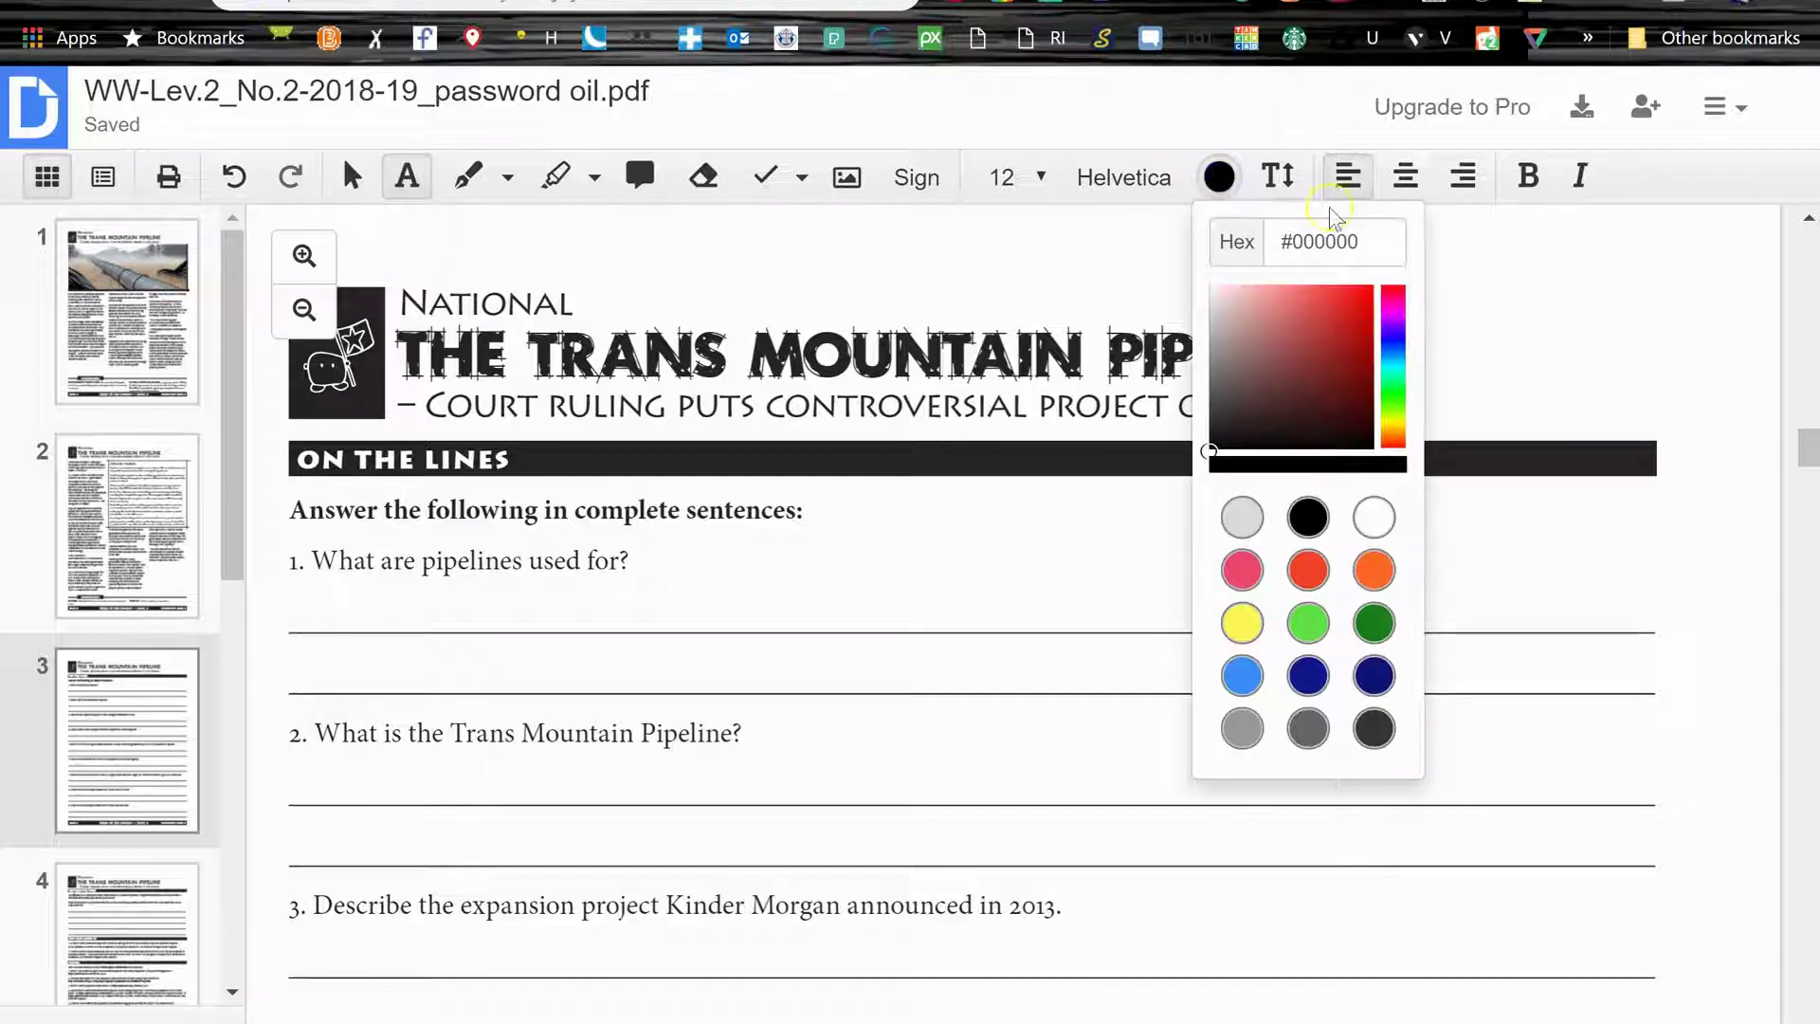
left_click(1365, 290)
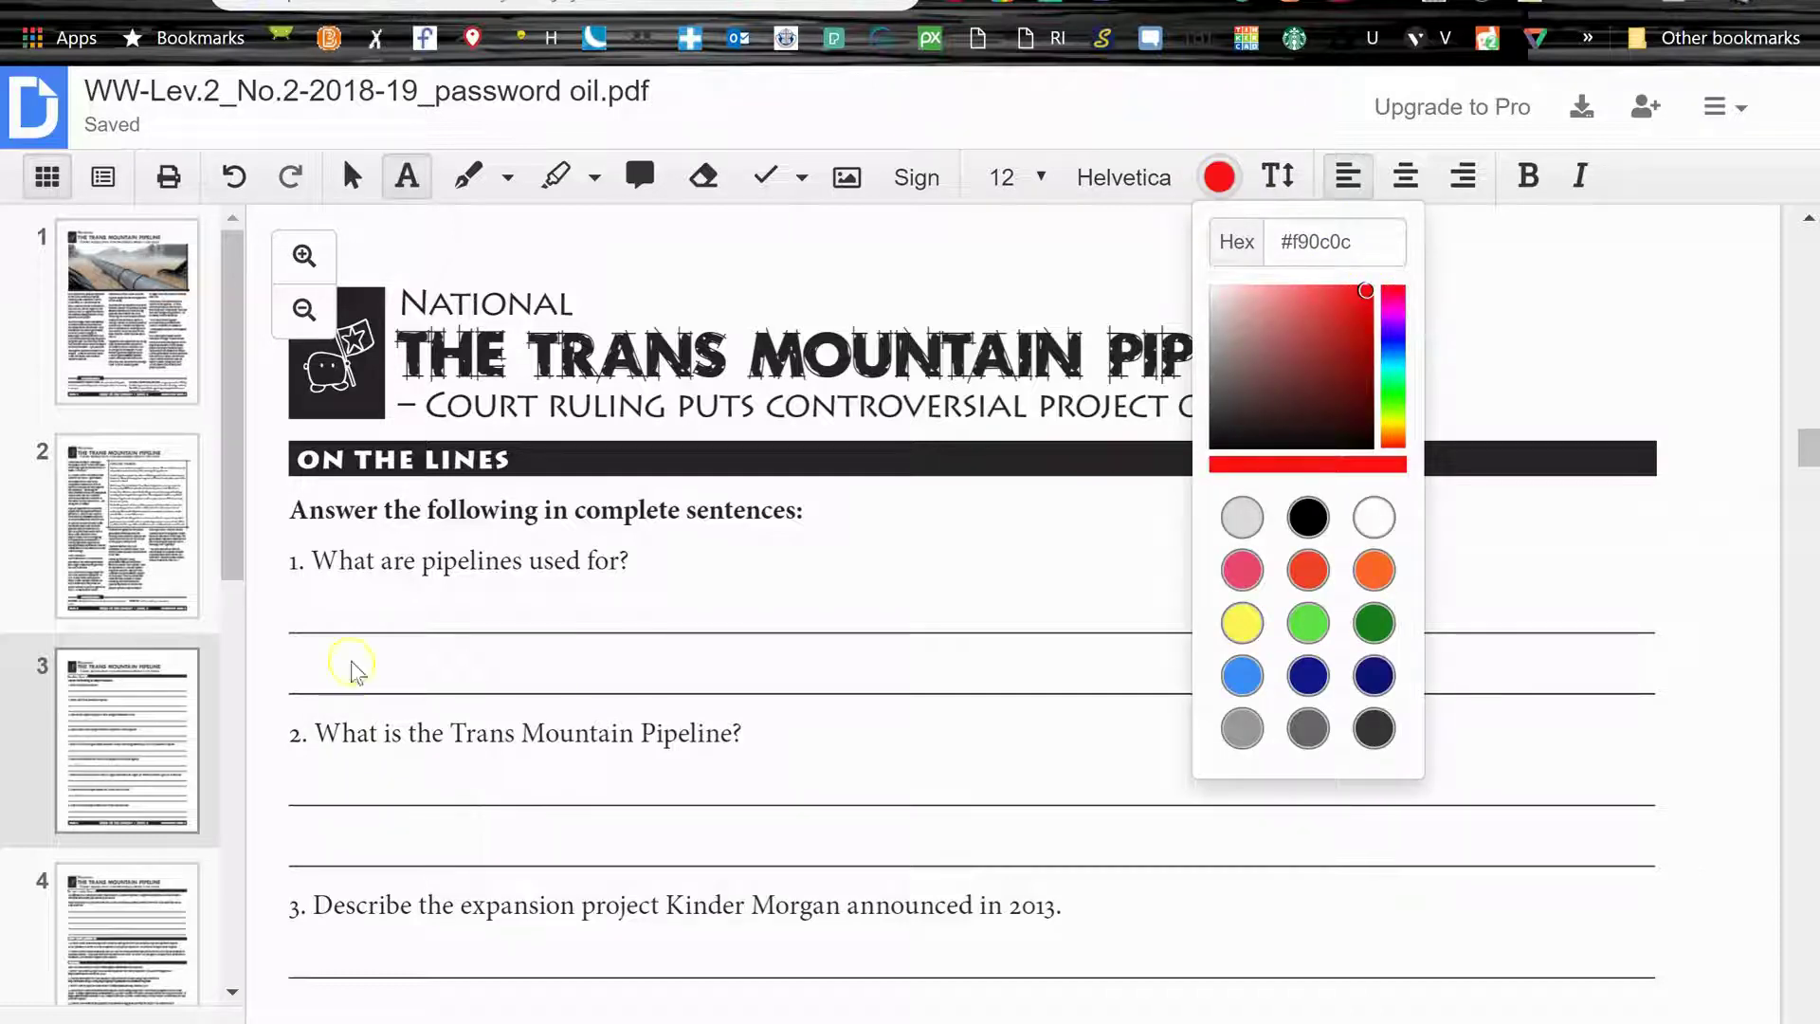
left_click(304, 606)
left_click(299, 626)
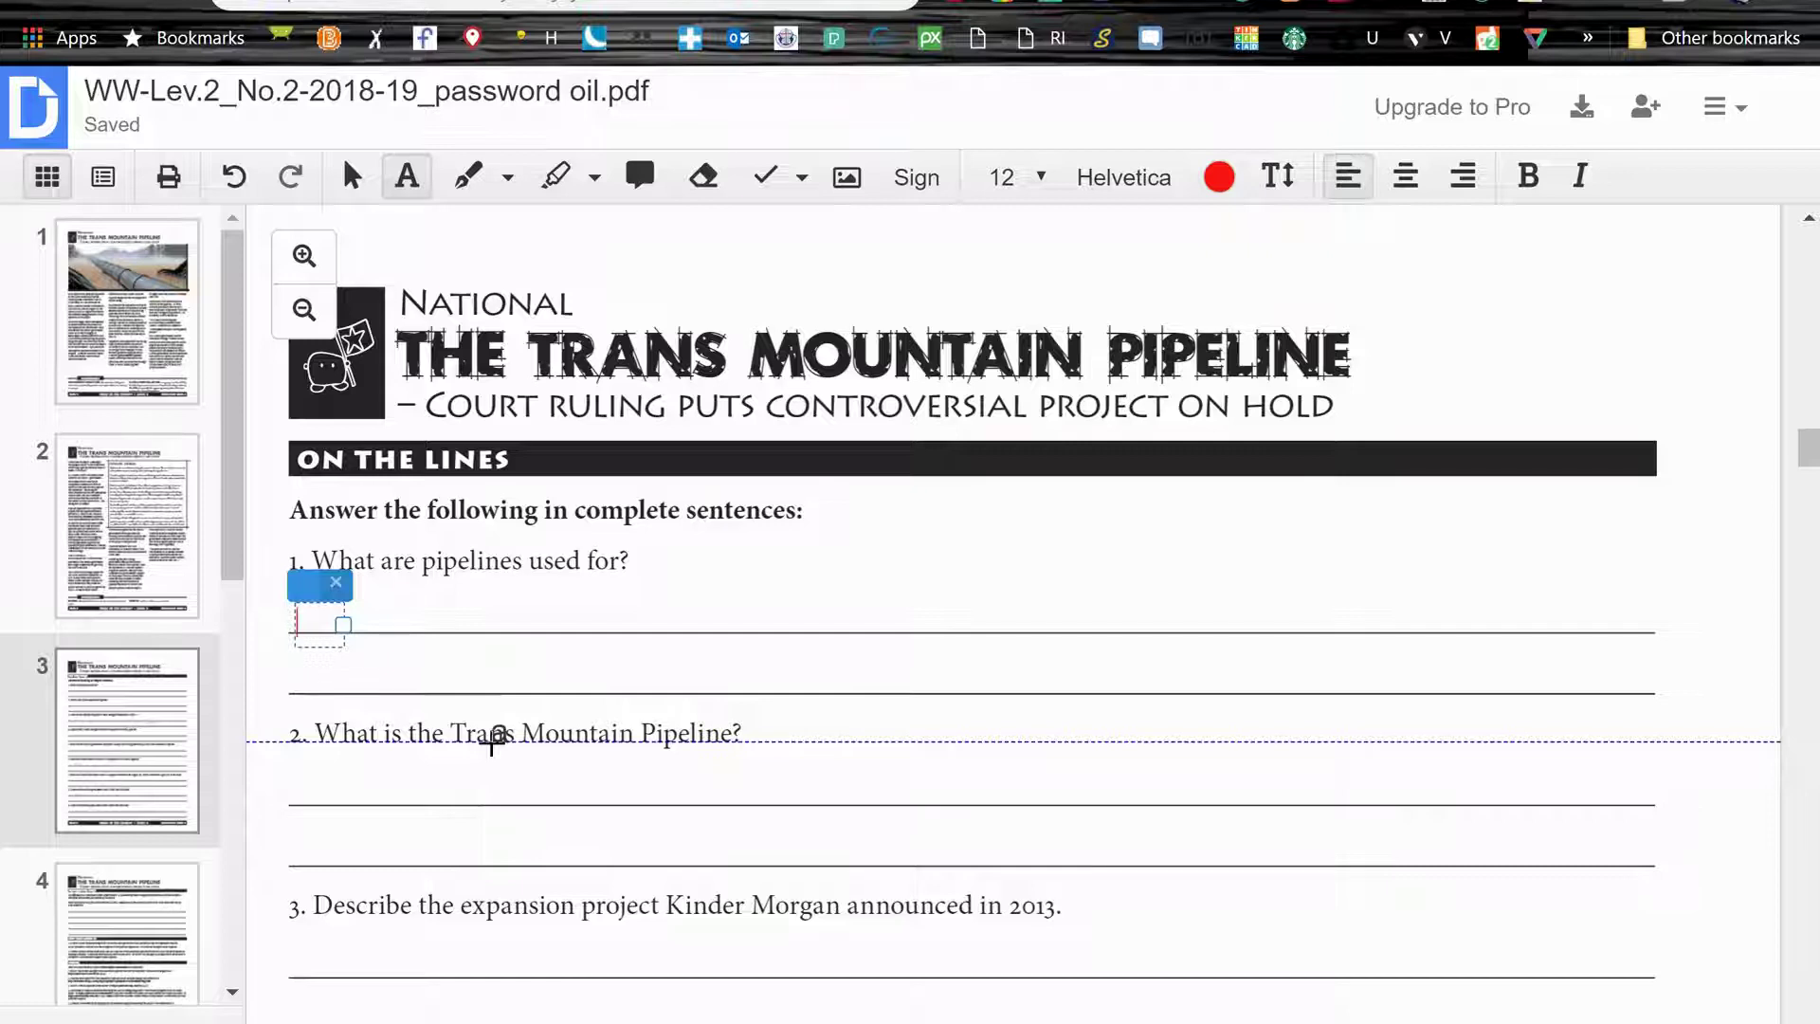
Type 'Pipelines are used to transport oil across vast distances.' and add a box under question 2.
type("Pipelines are us")
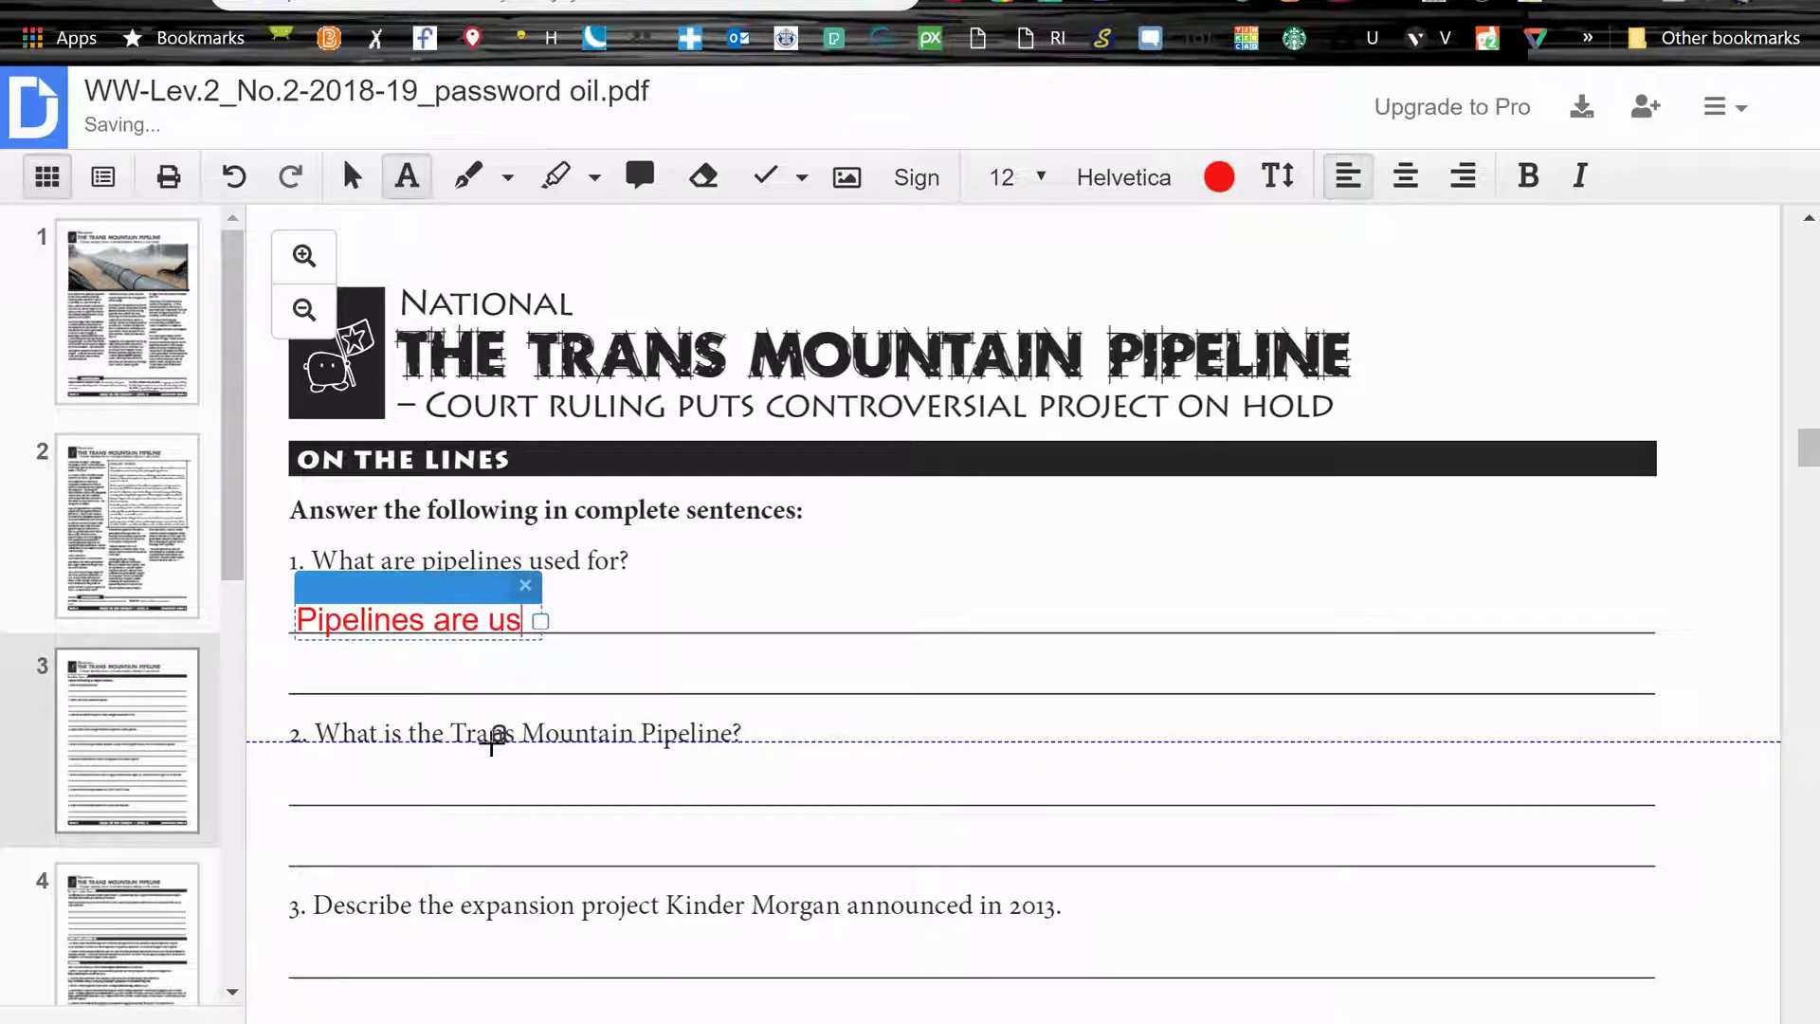
type("ed to transpo")
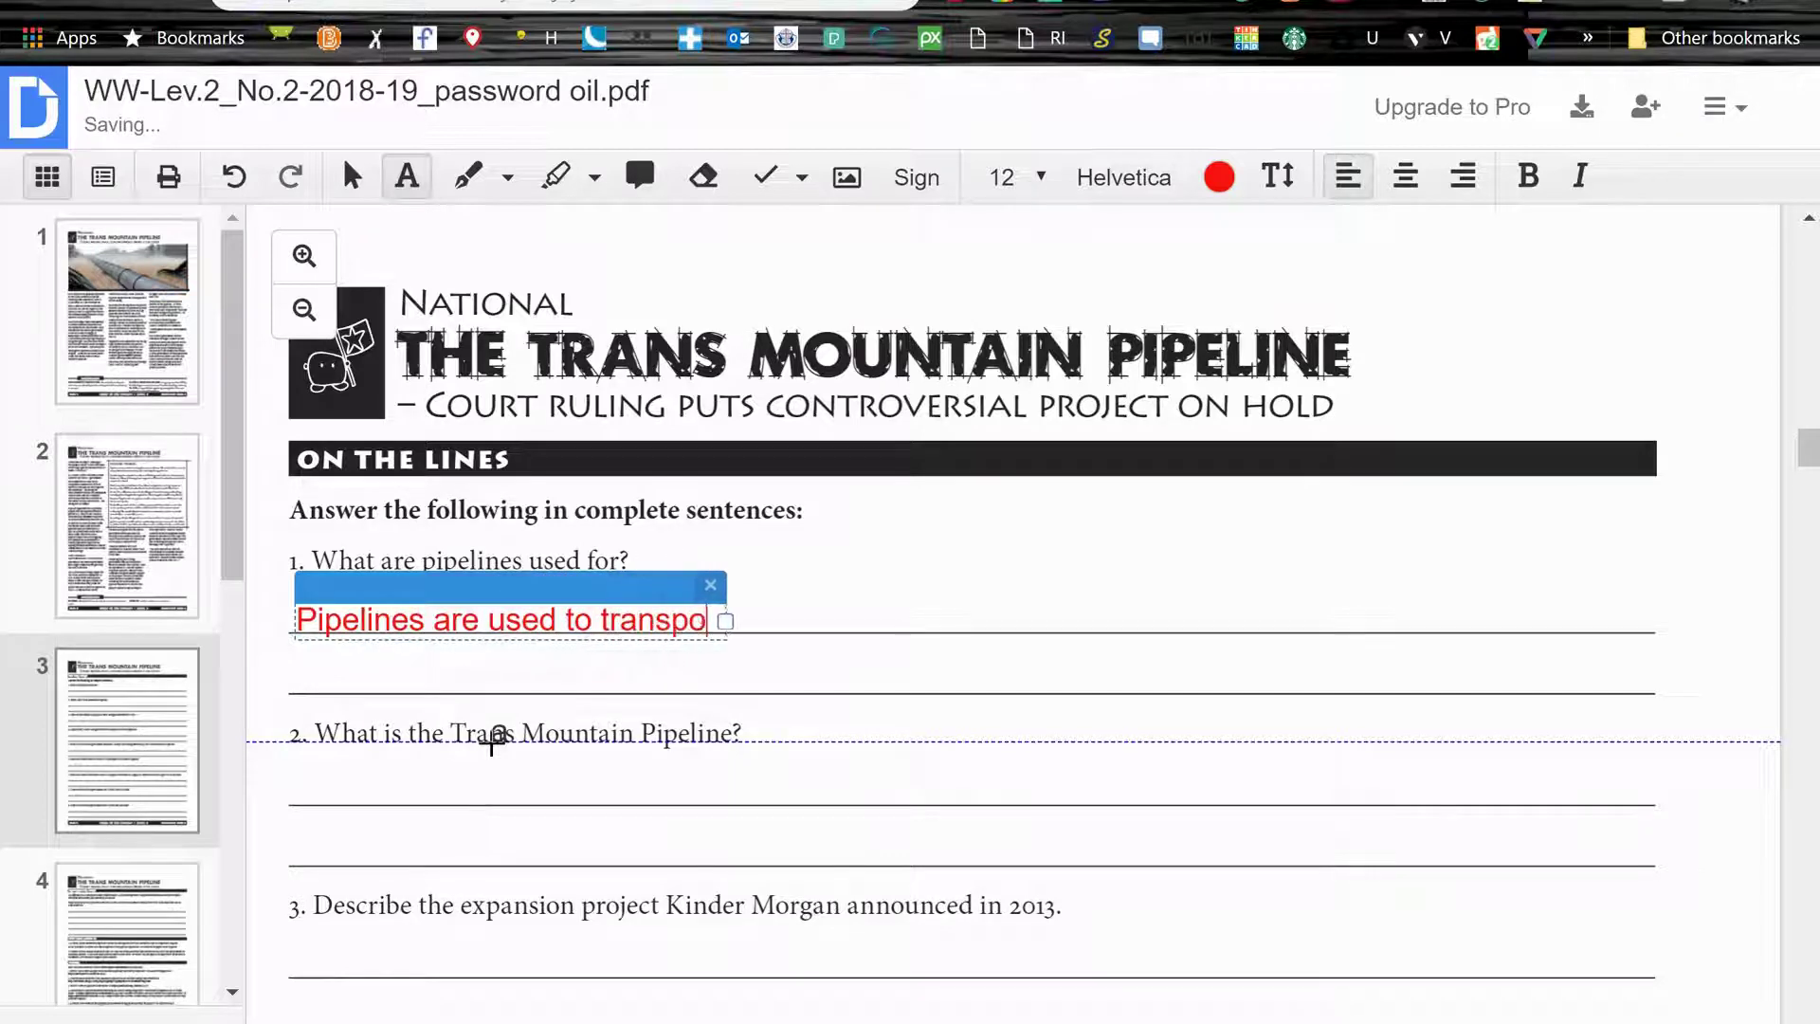
type("rt oil acros")
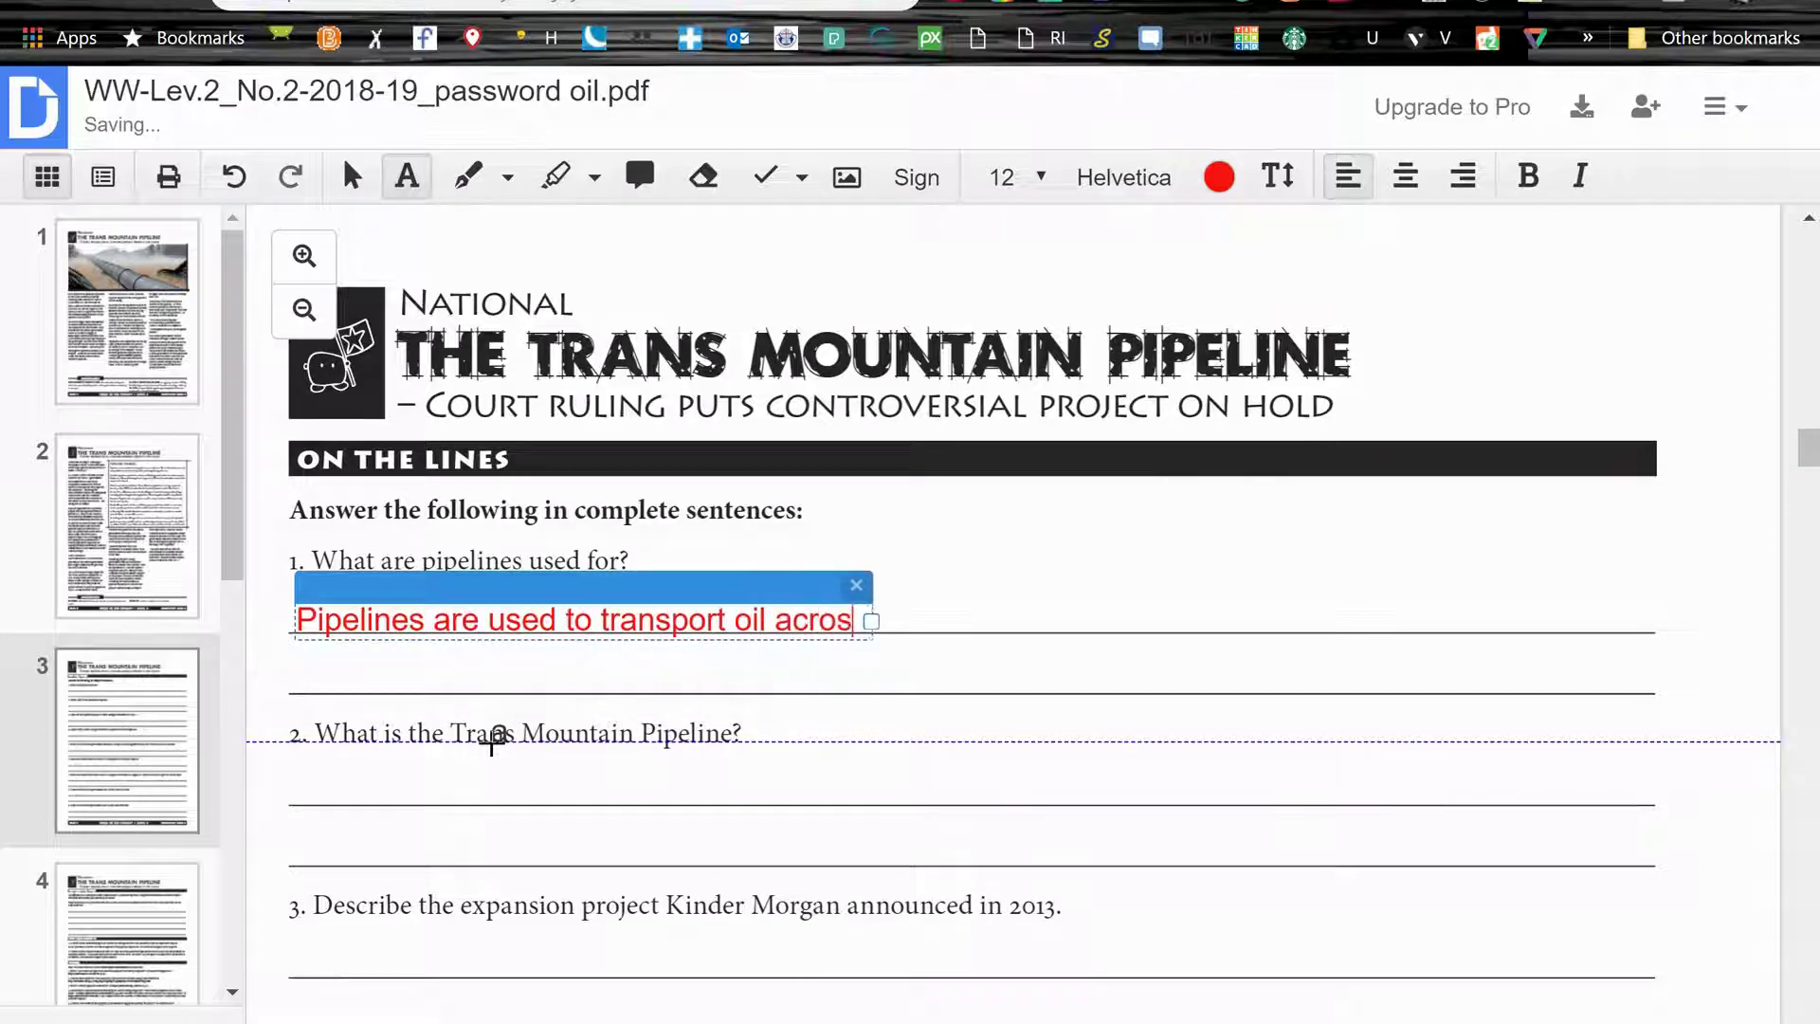
type("s vast")
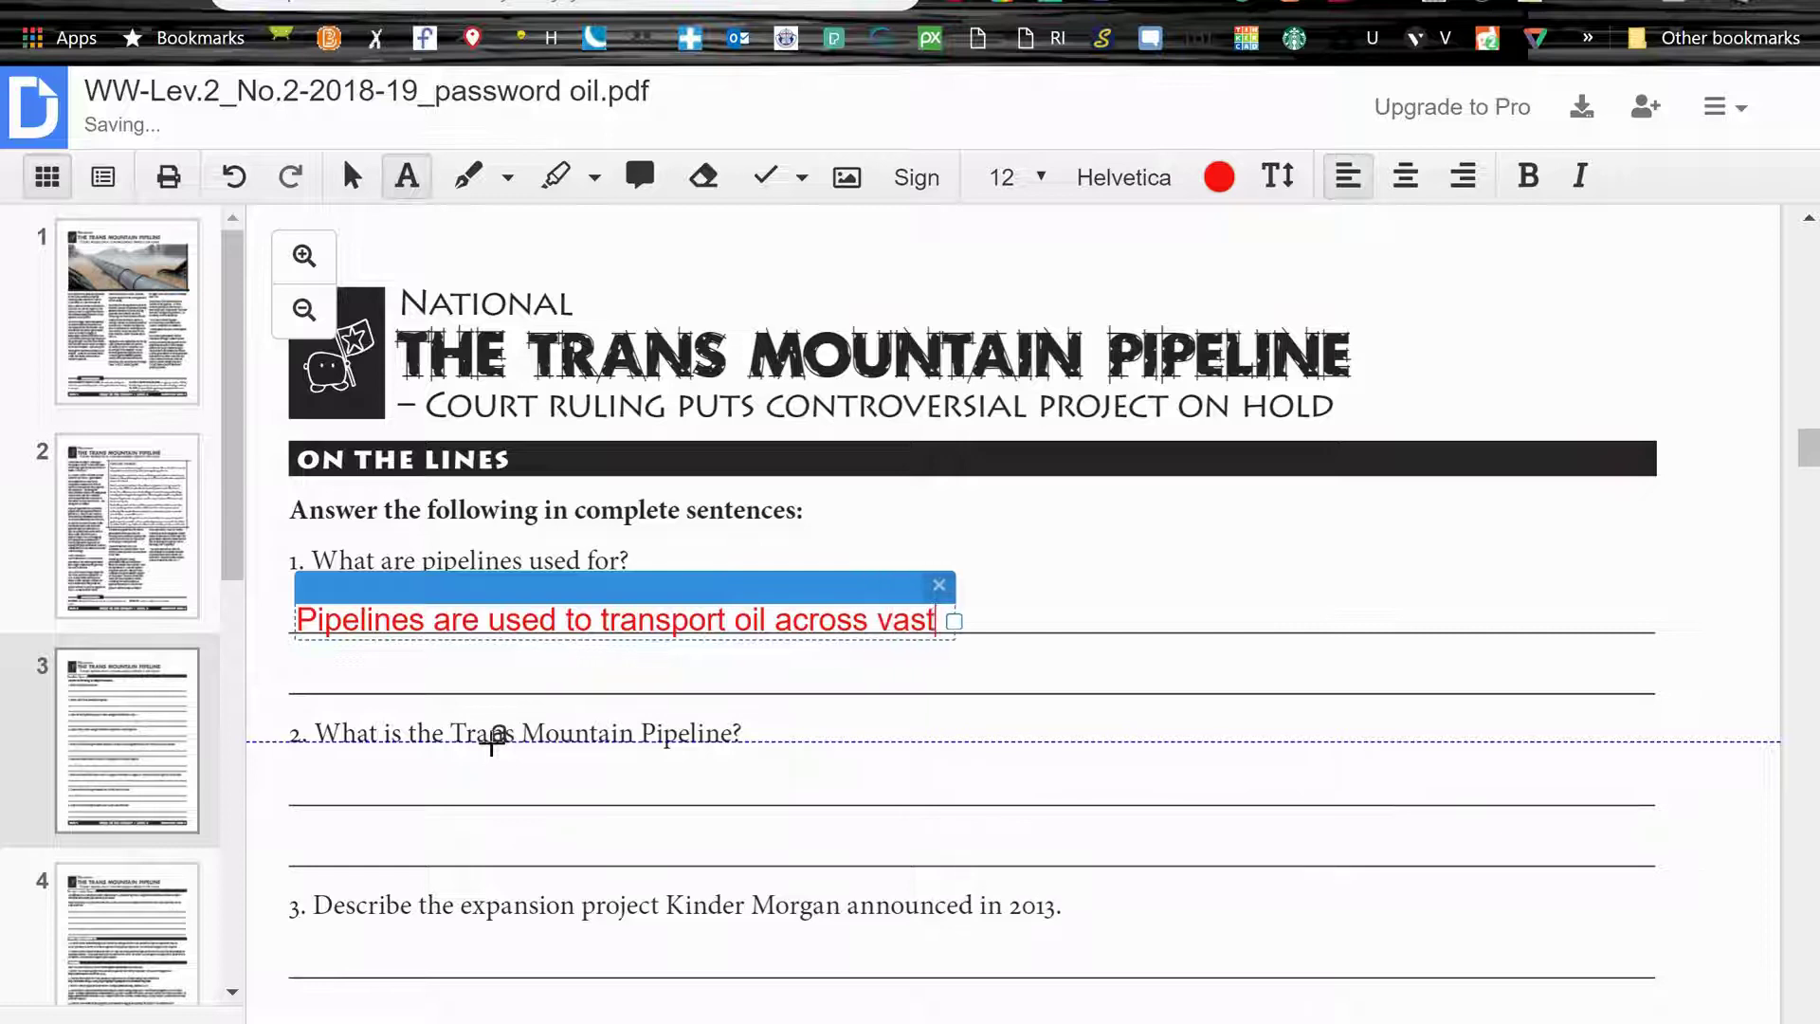
type("istances.")
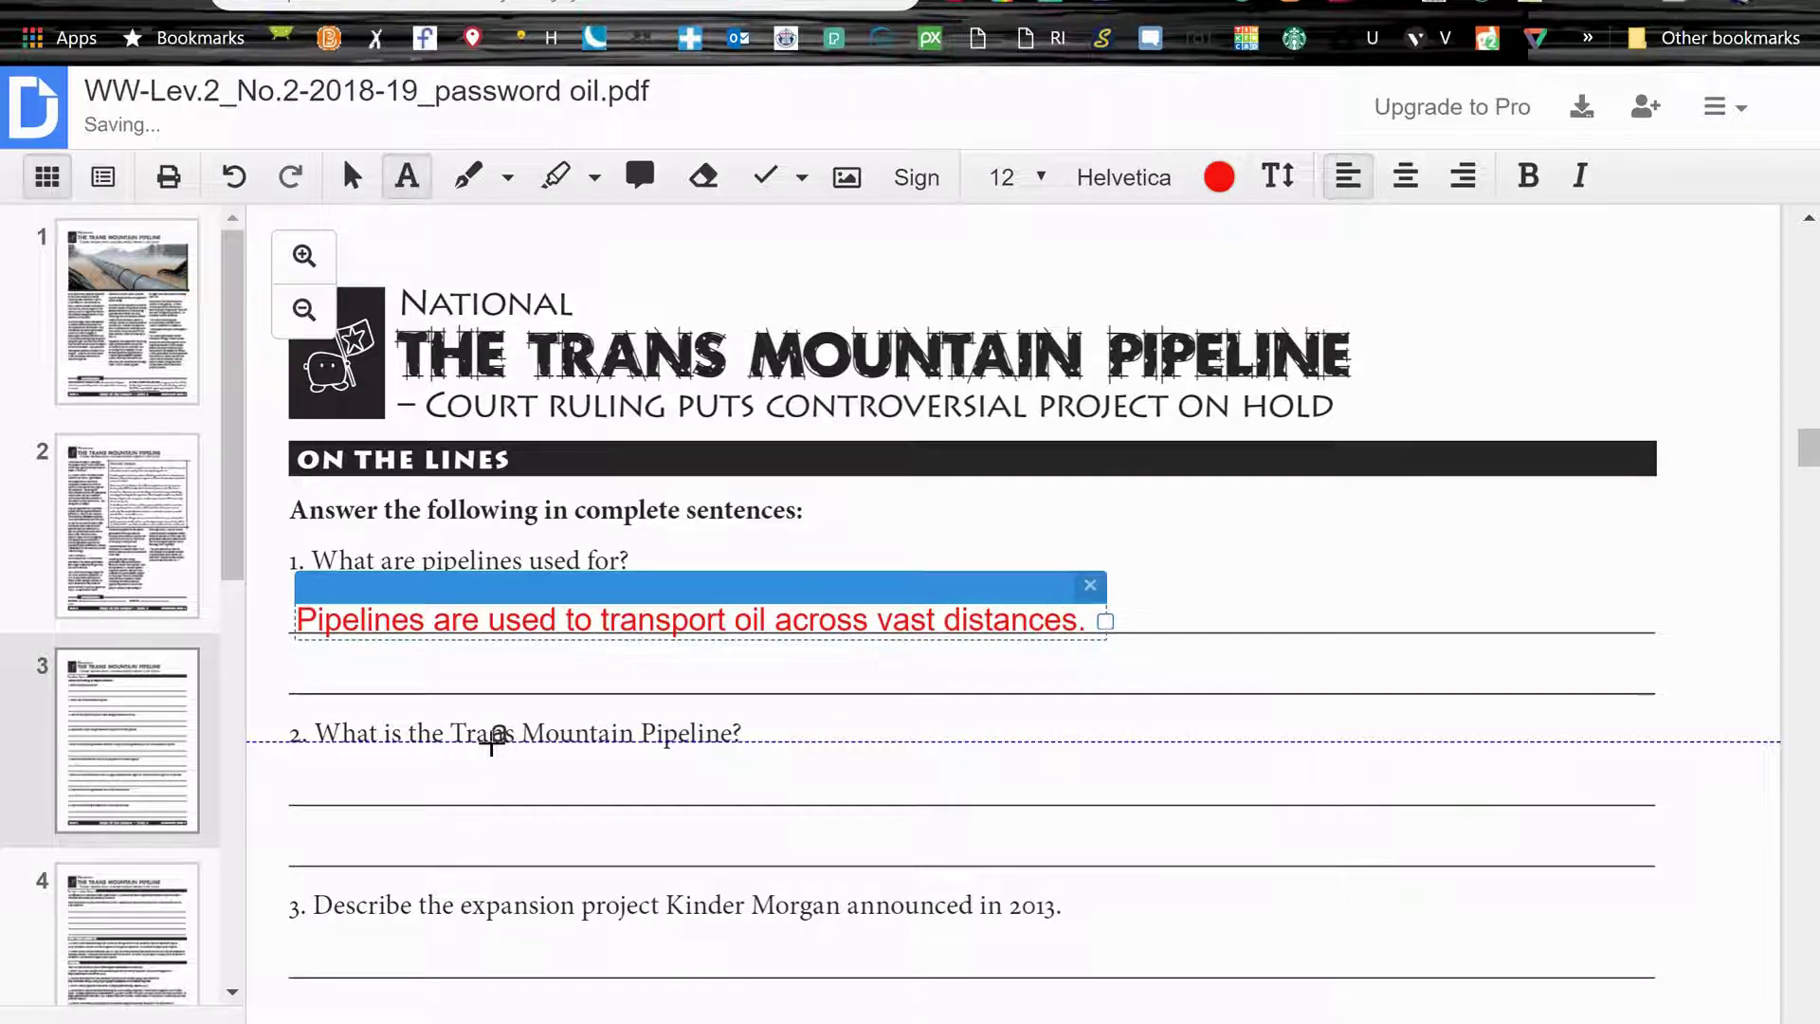
left_click(435, 799)
left_click(296, 794)
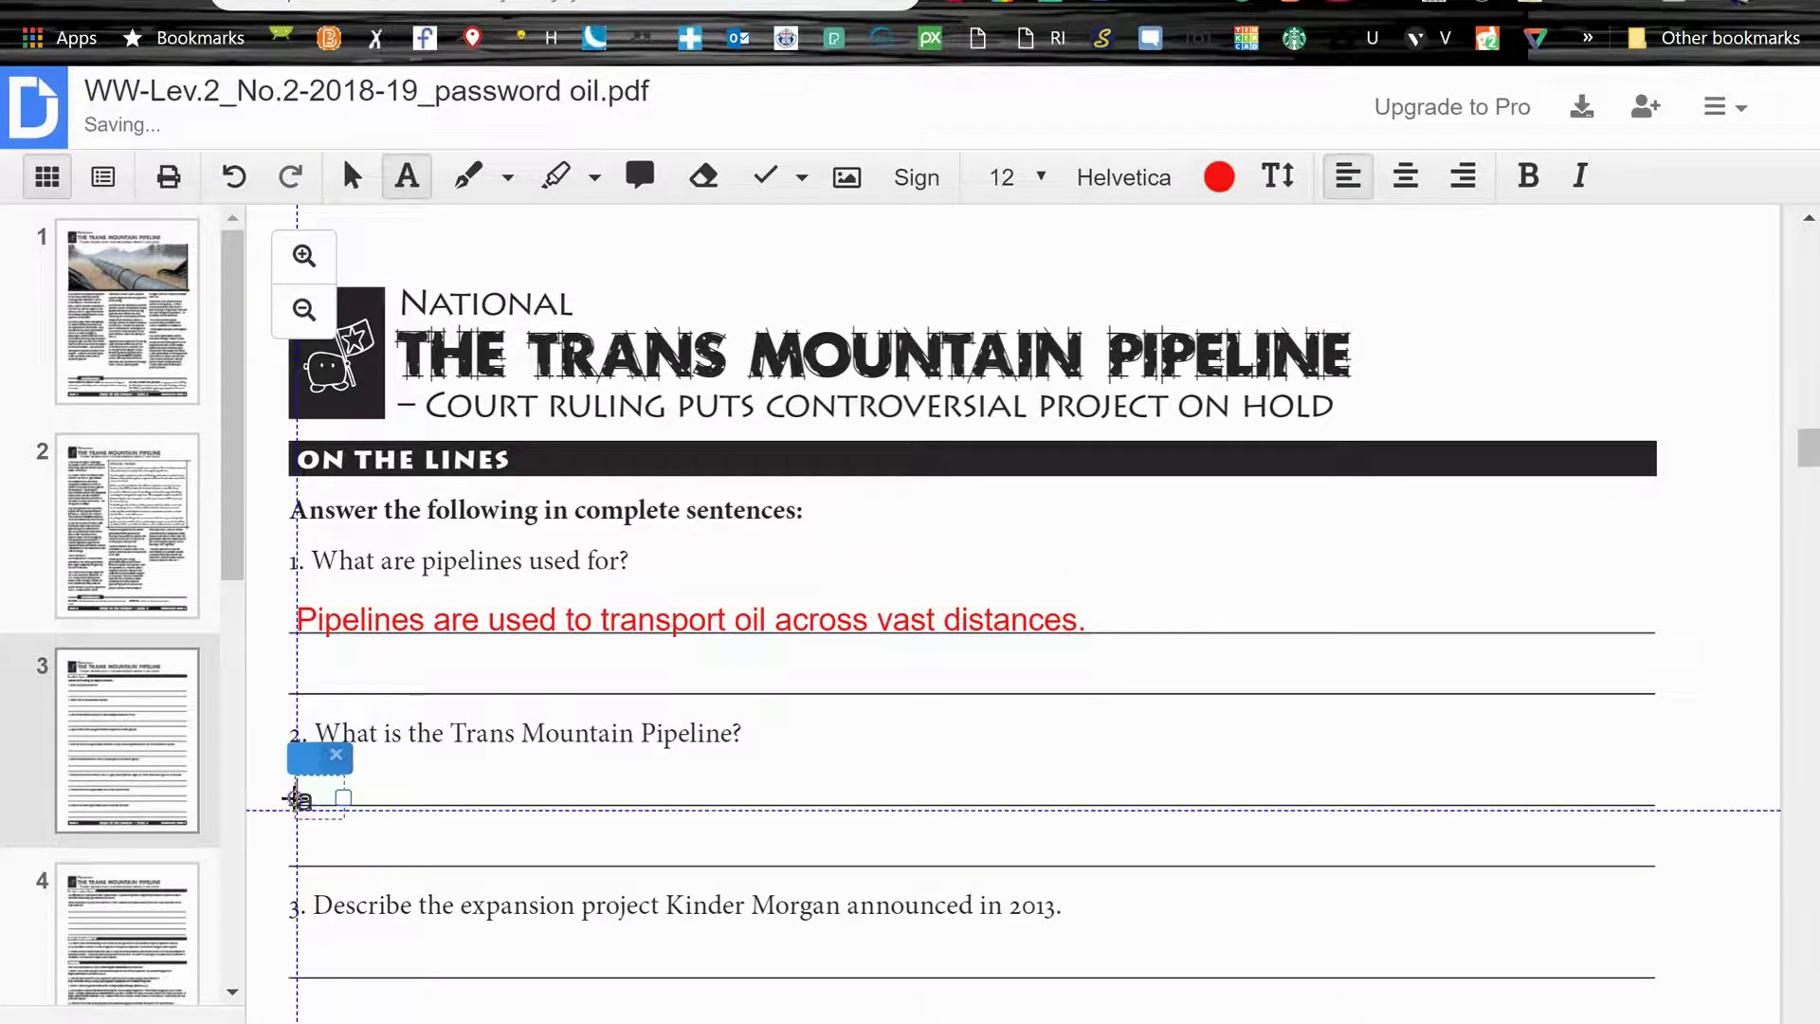
scroll(435, 824, "down", 2)
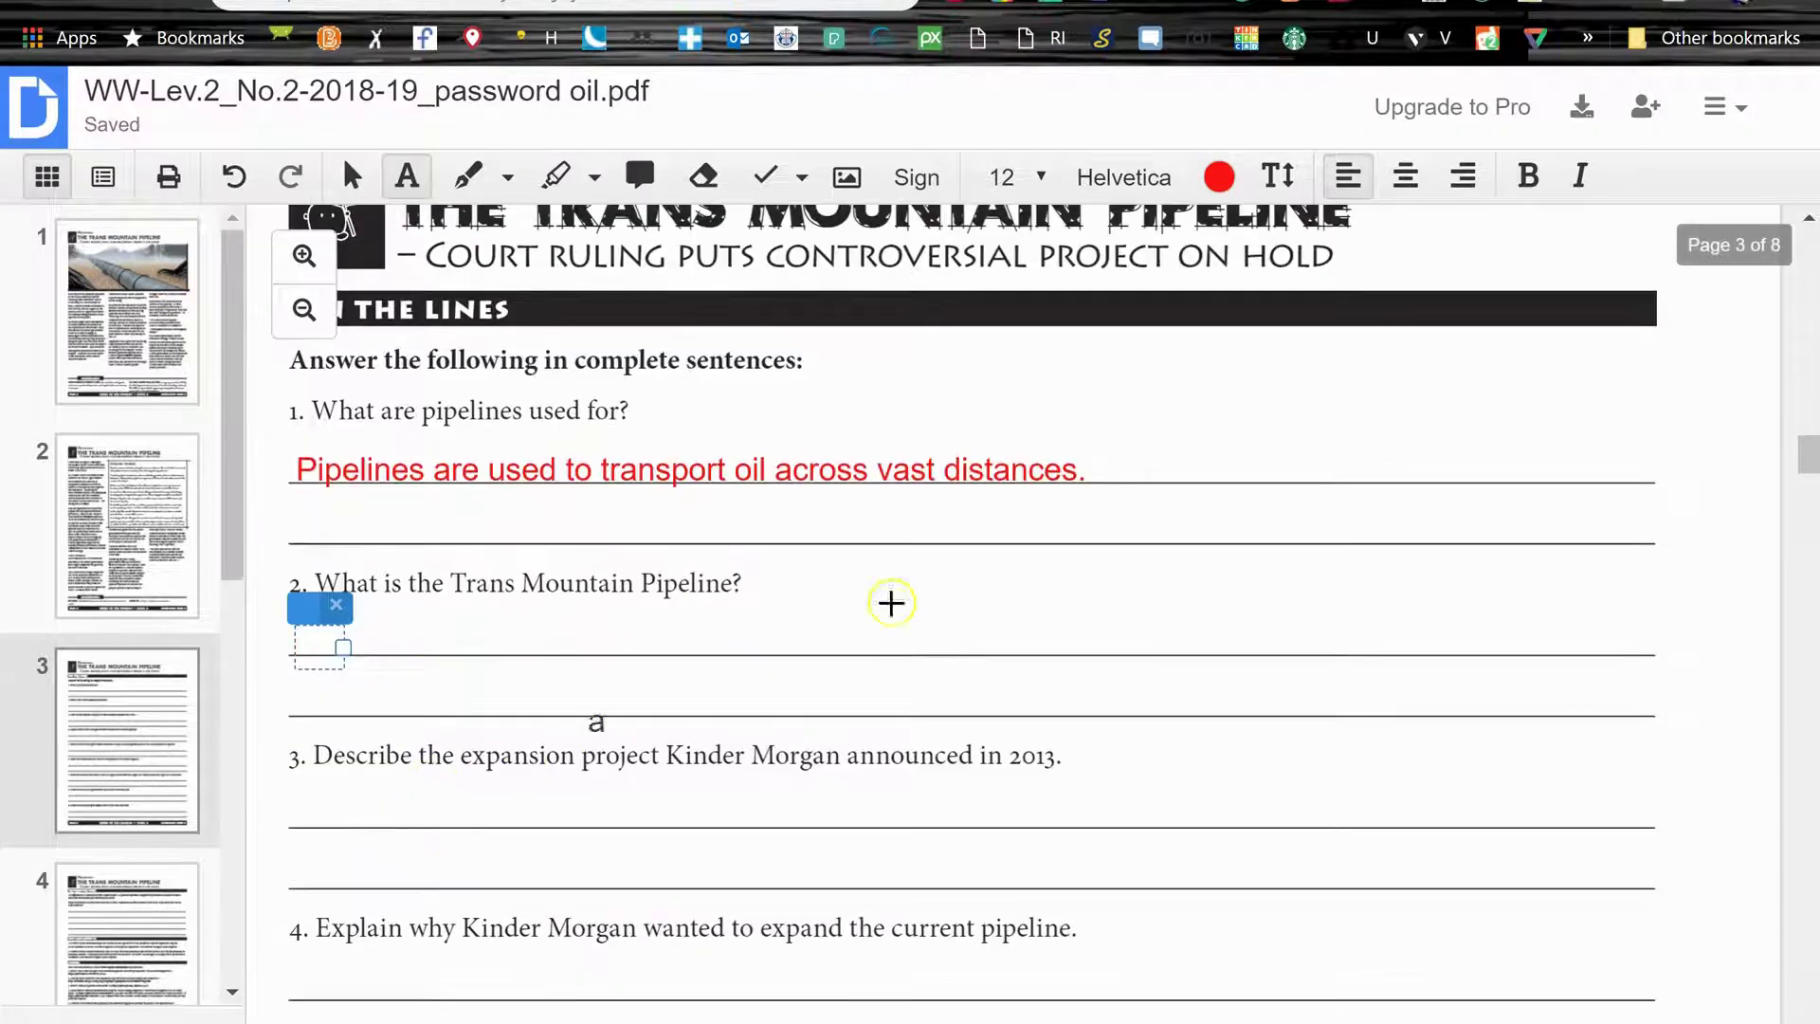
scroll(1089, 634, "down", 15)
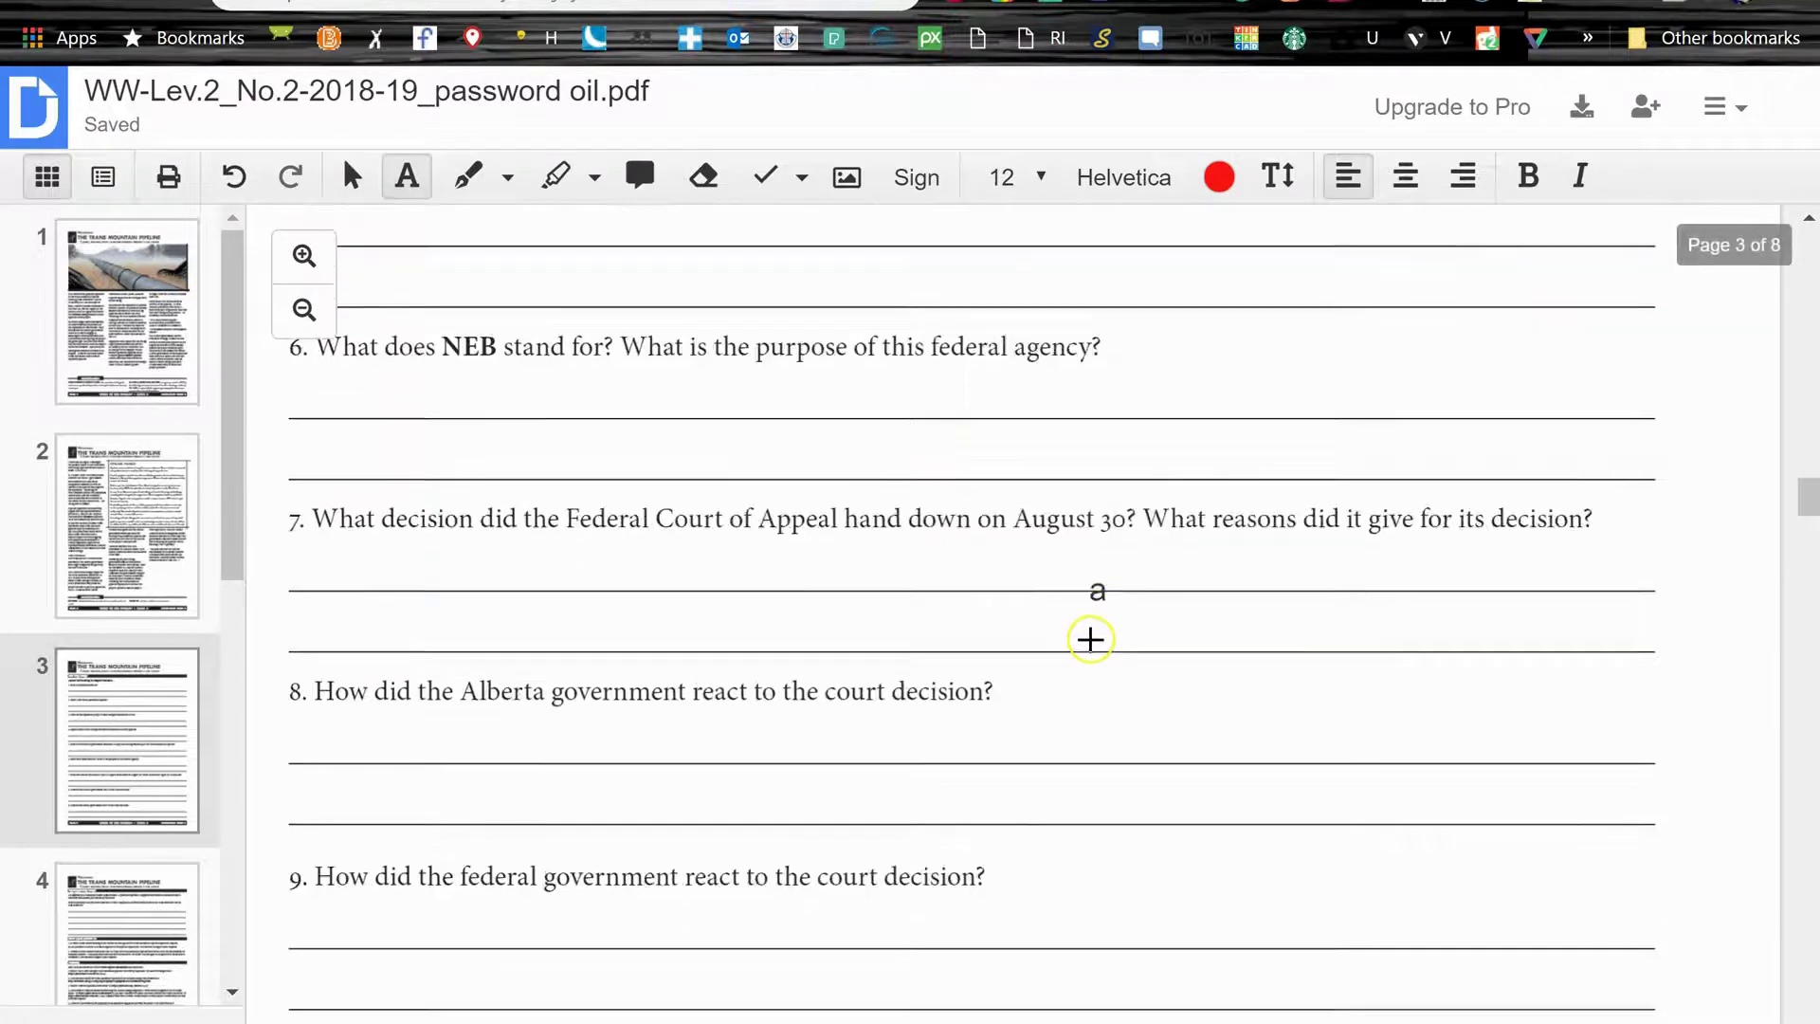
scroll(1101, 657, "down", 20)
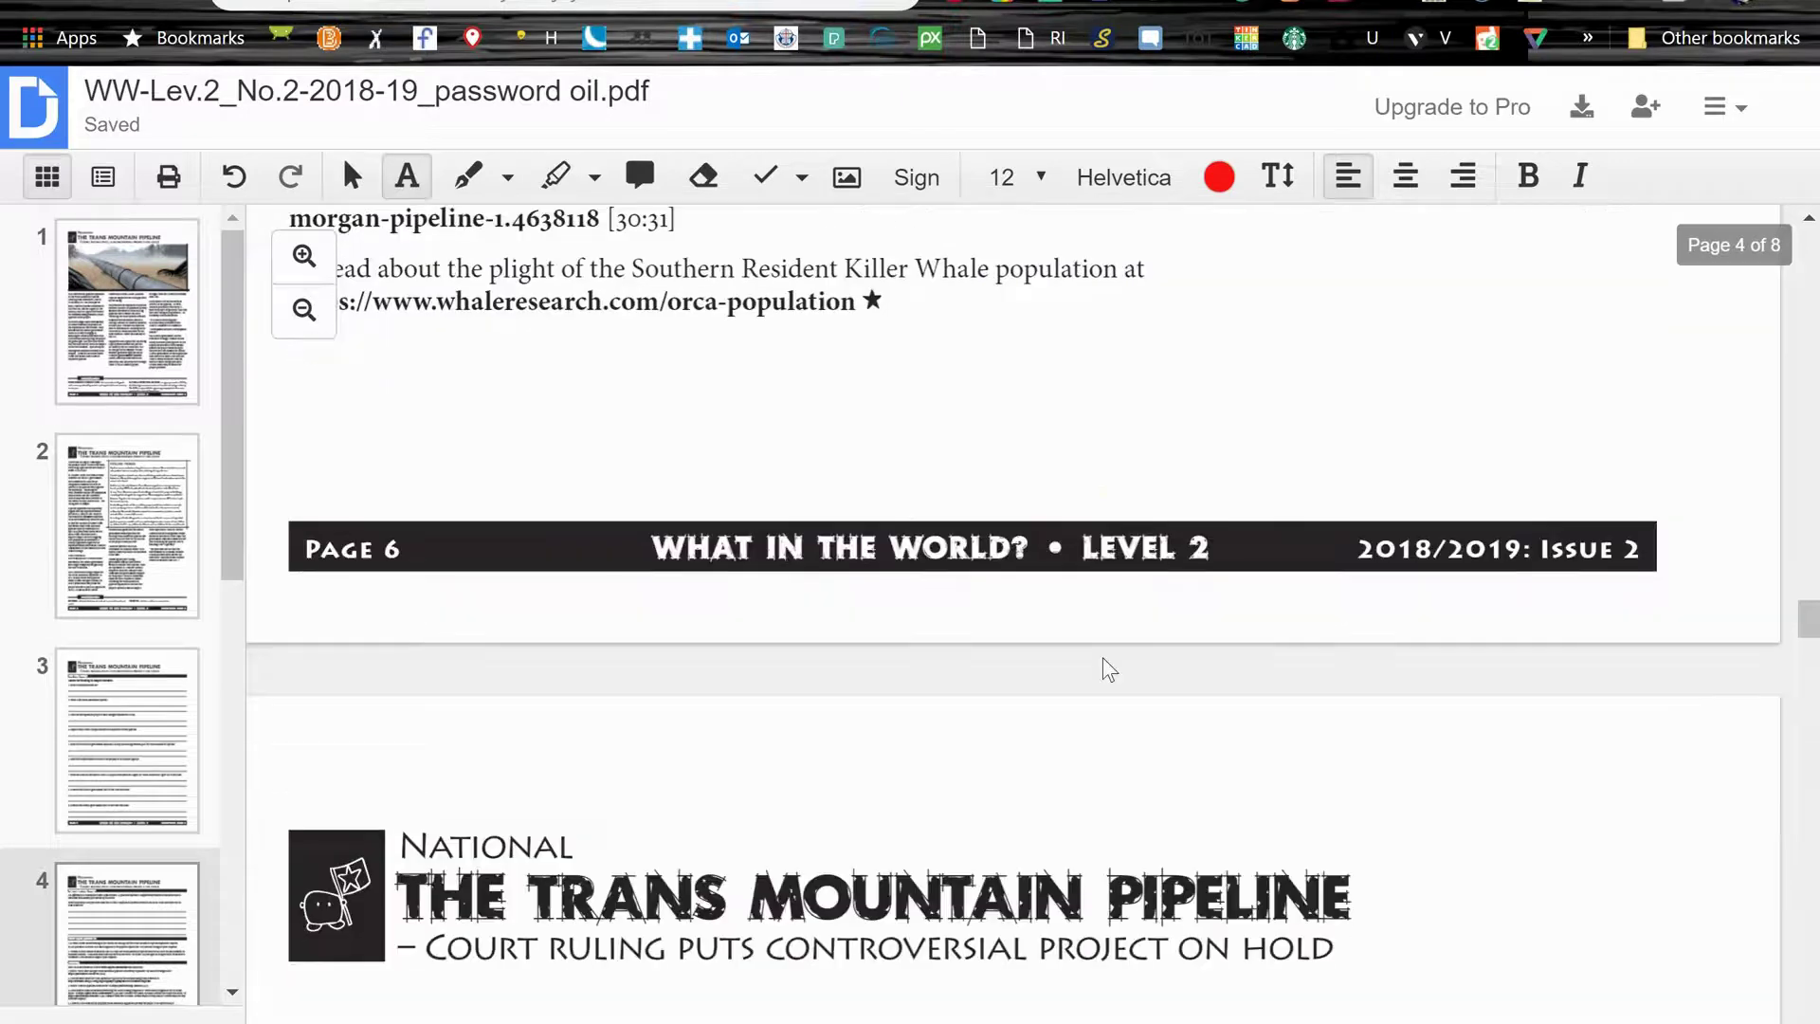
scroll(1102, 658, "down", 20)
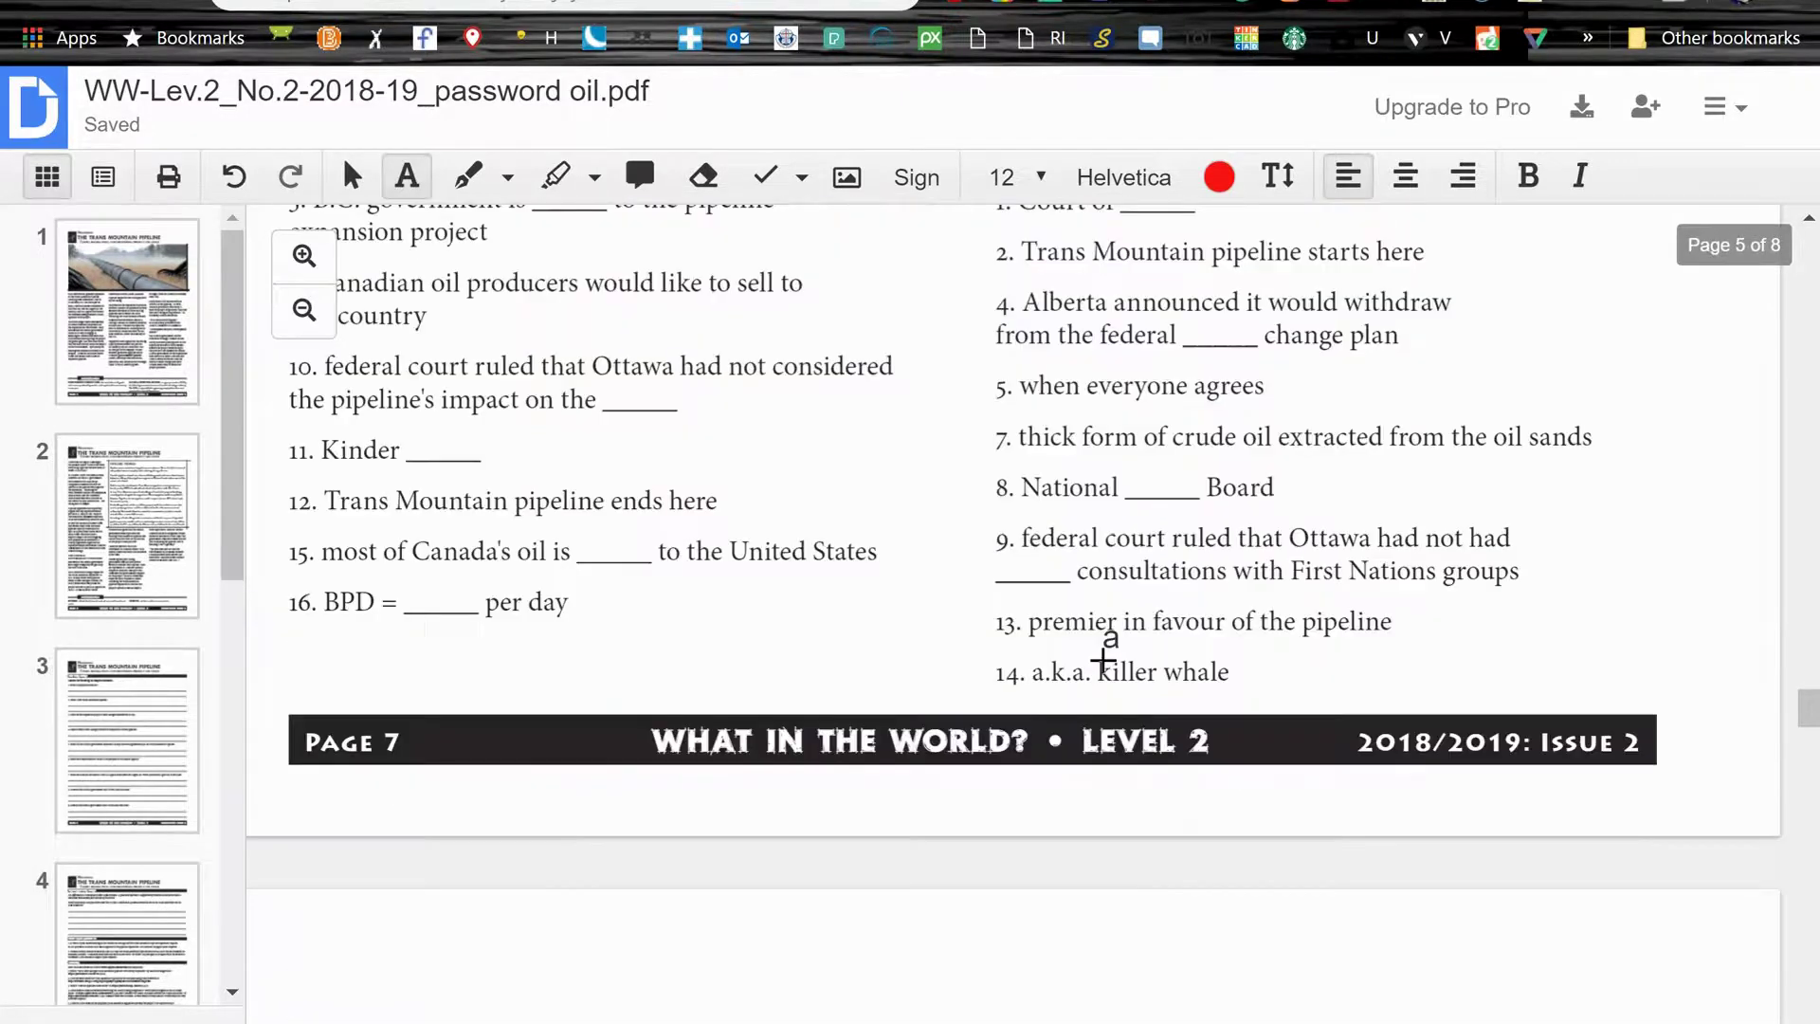
scroll(1102, 660, "down", 20)
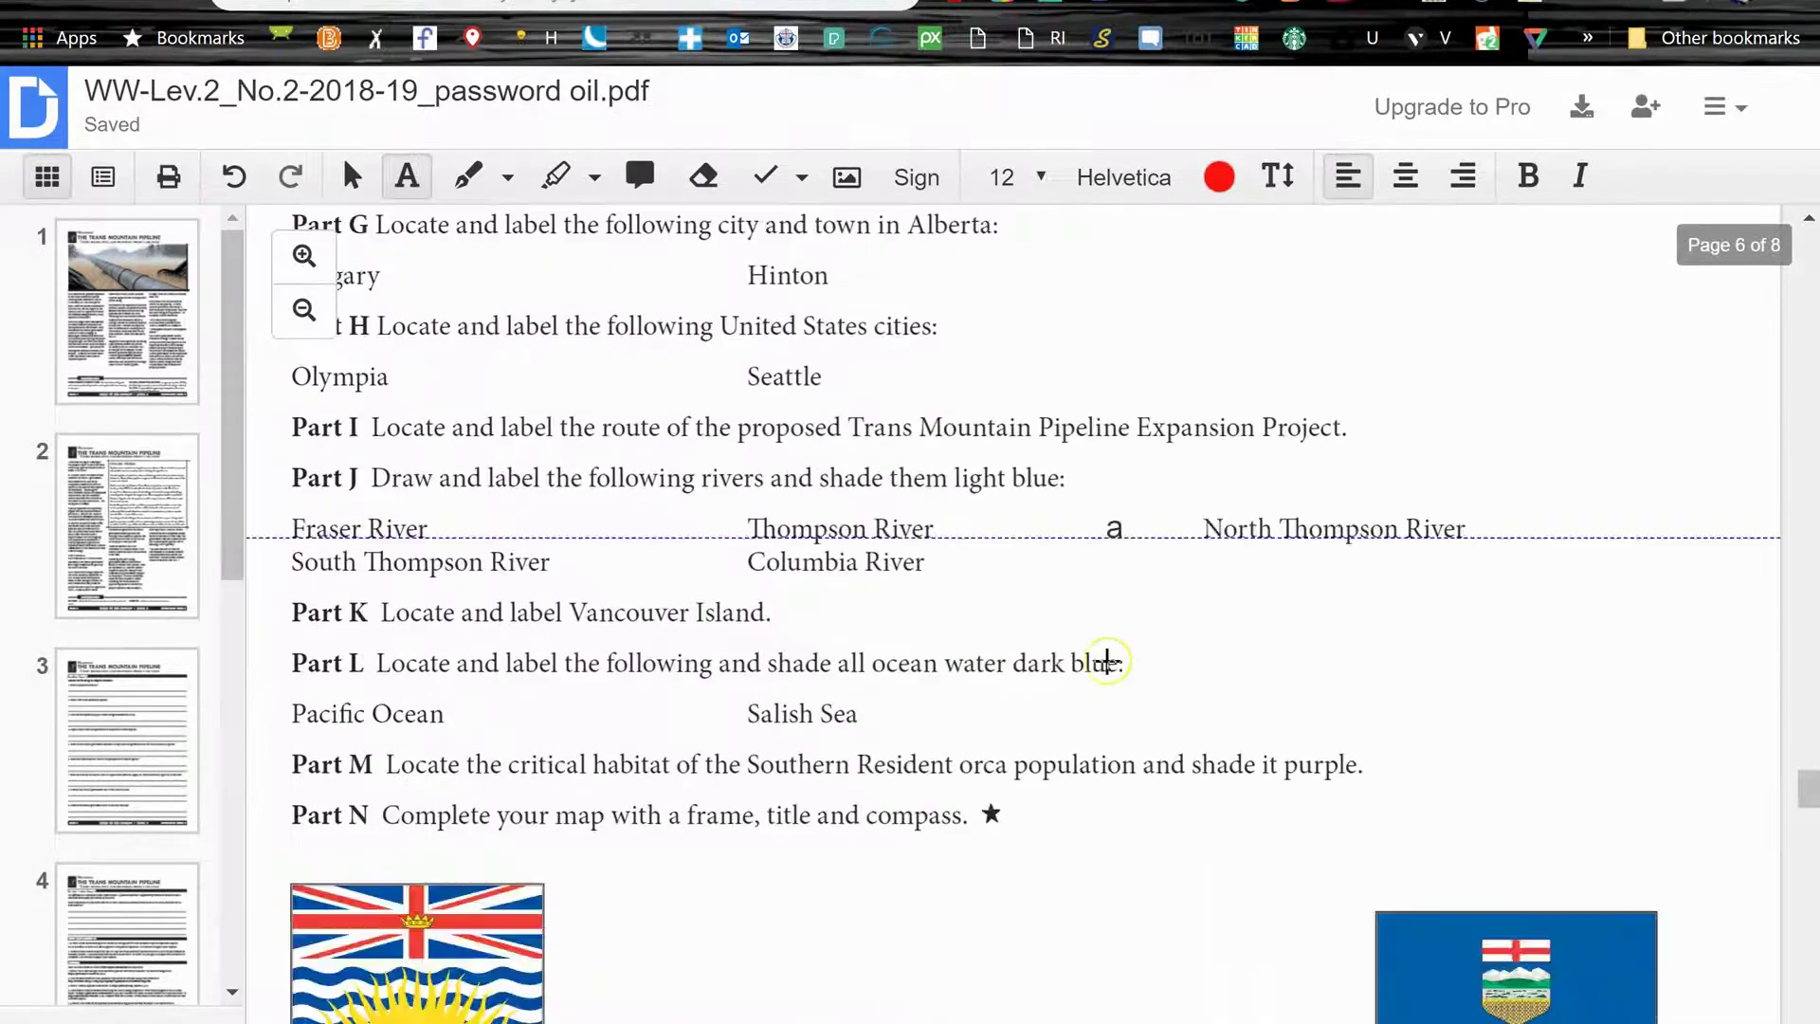
scroll(1107, 661, "down", 10)
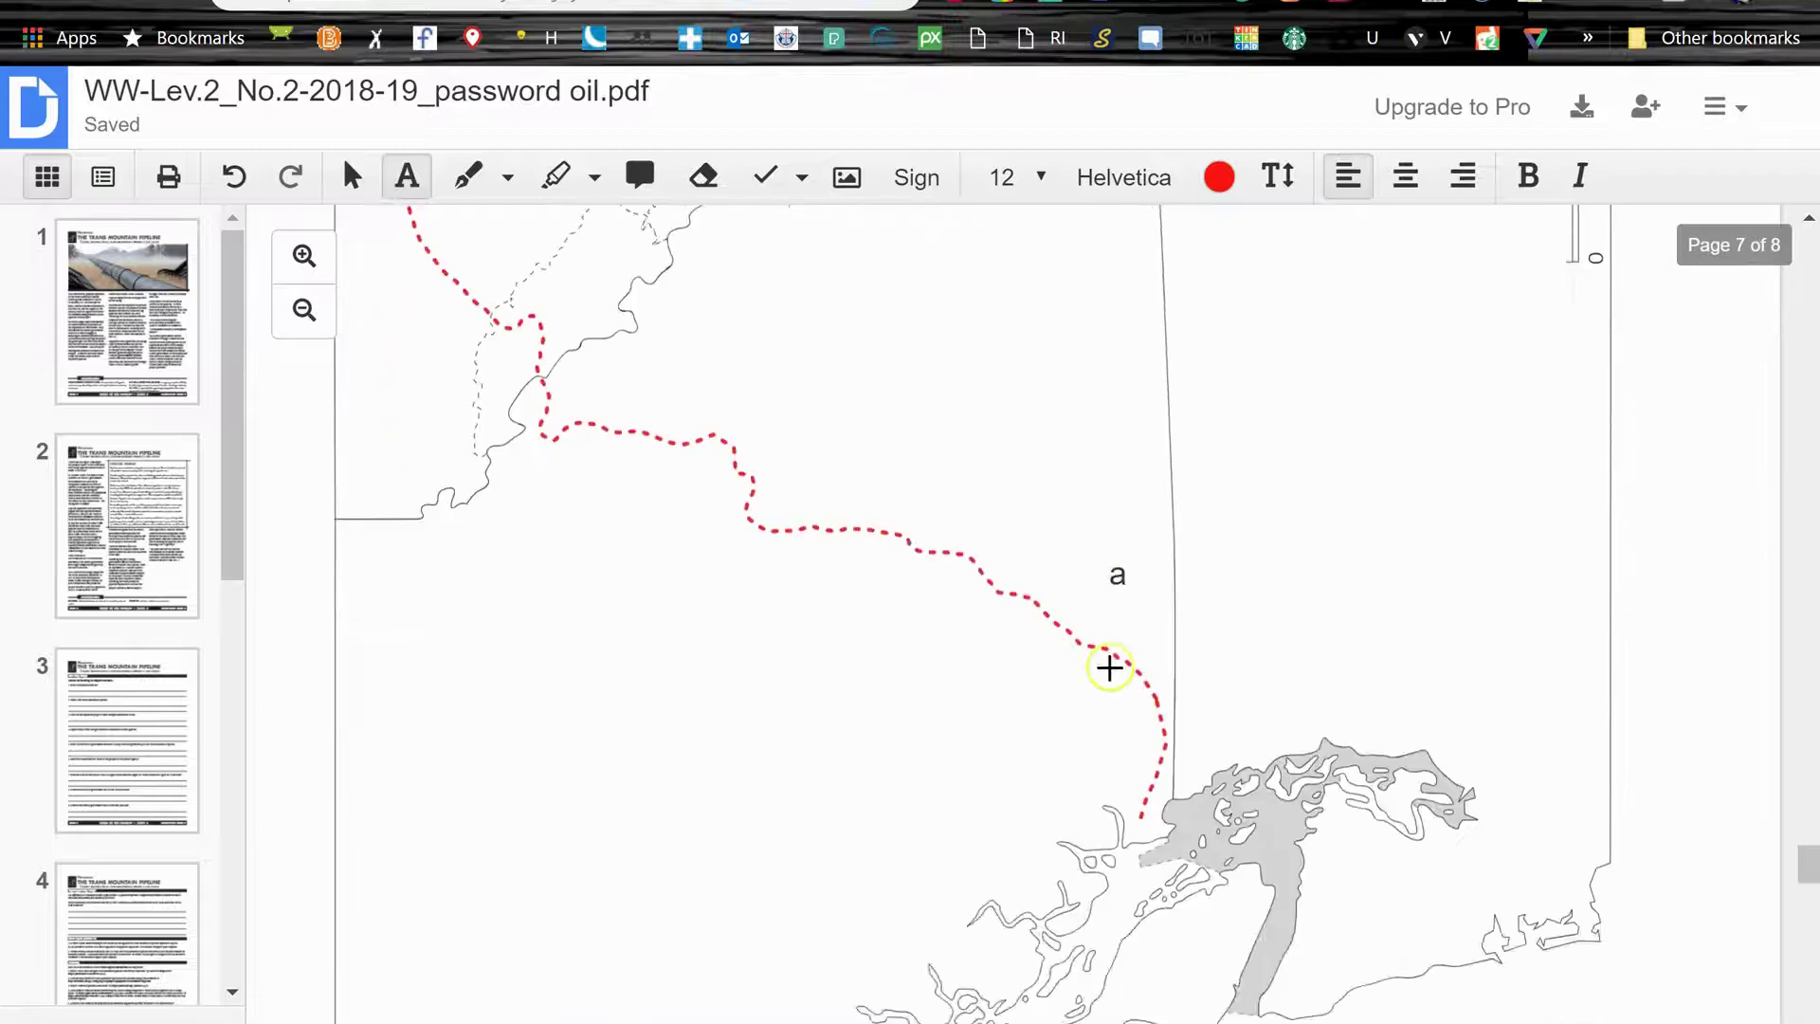
scroll(1109, 668, "down", 6)
scroll(1109, 667, "up", 5)
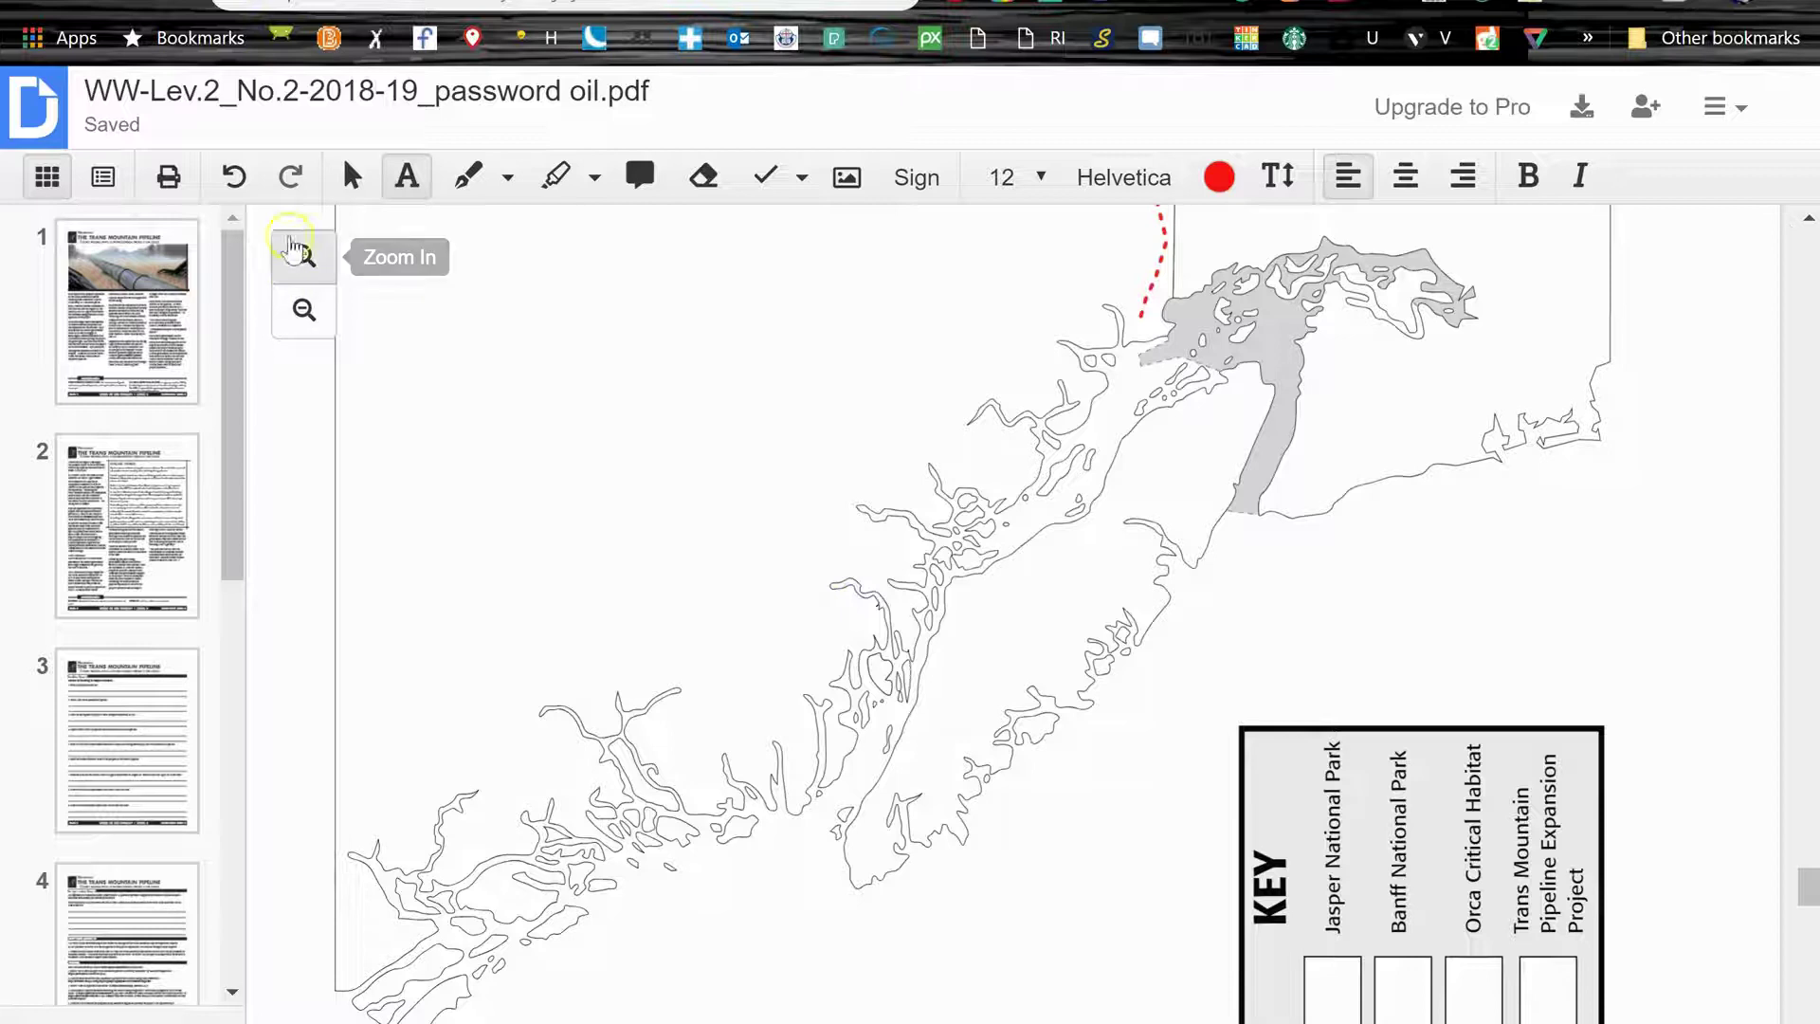
left_click(237, 178)
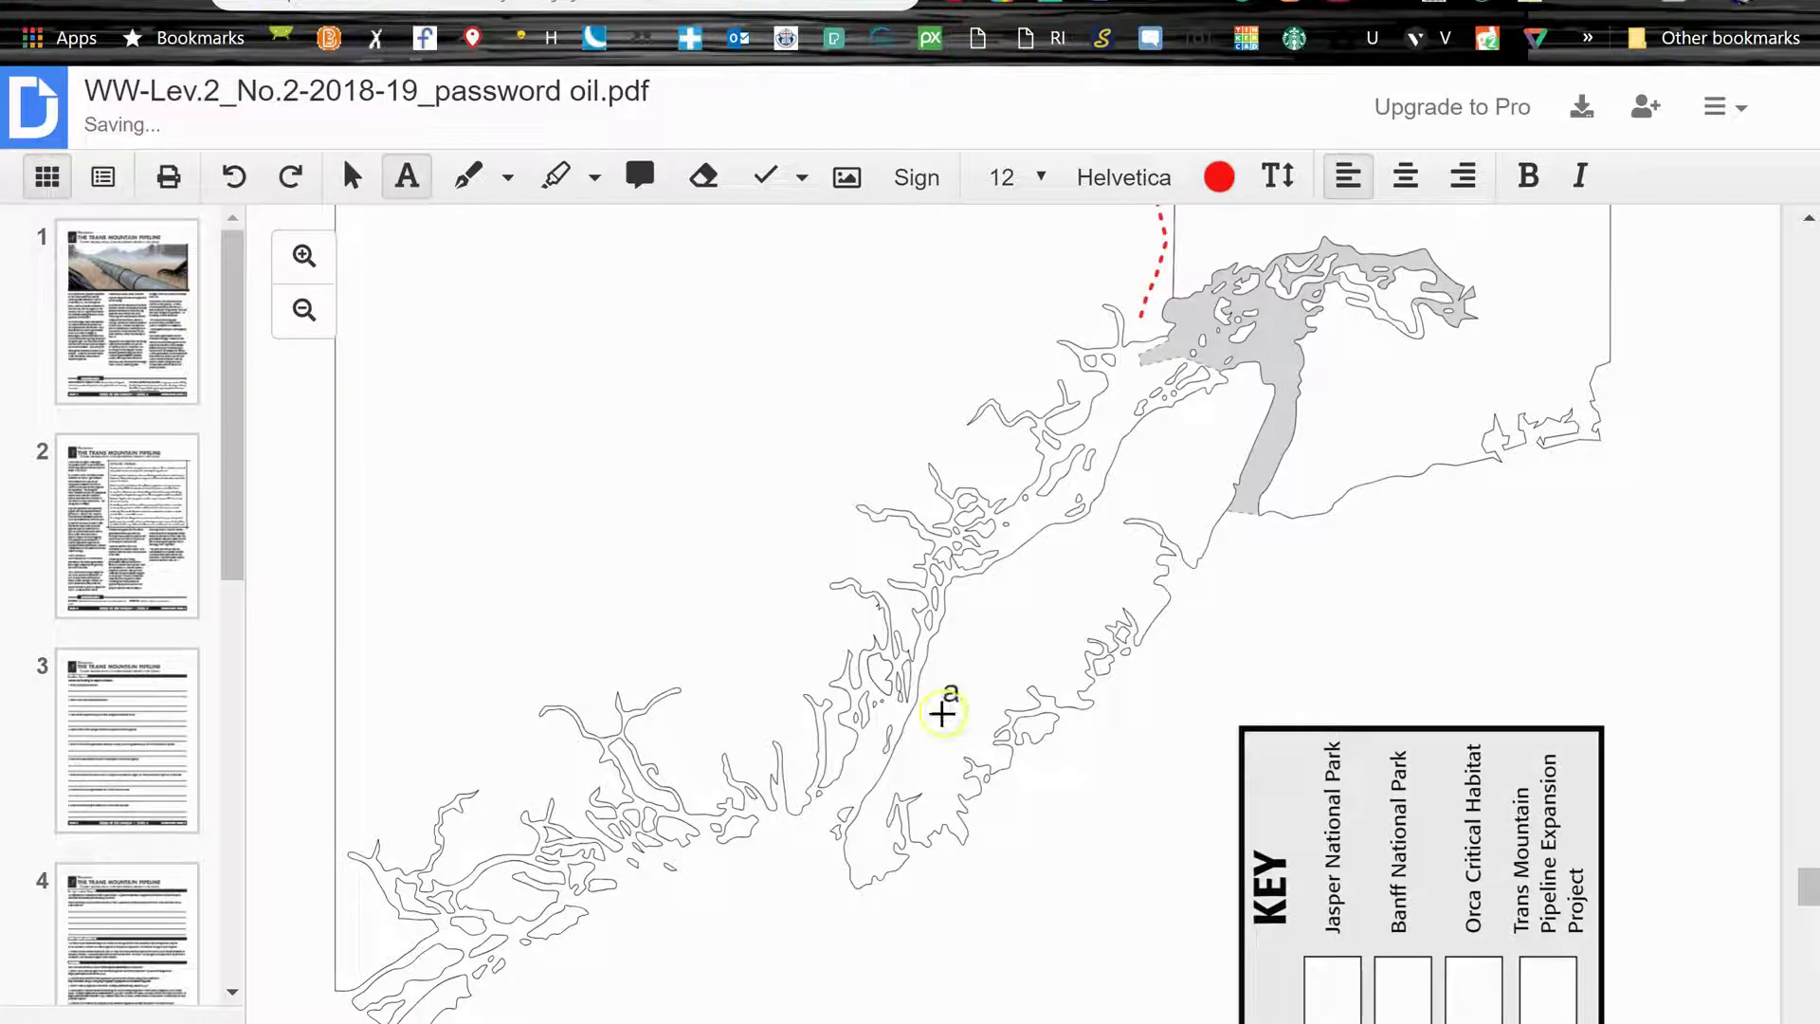
scroll(983, 743, "down", 5)
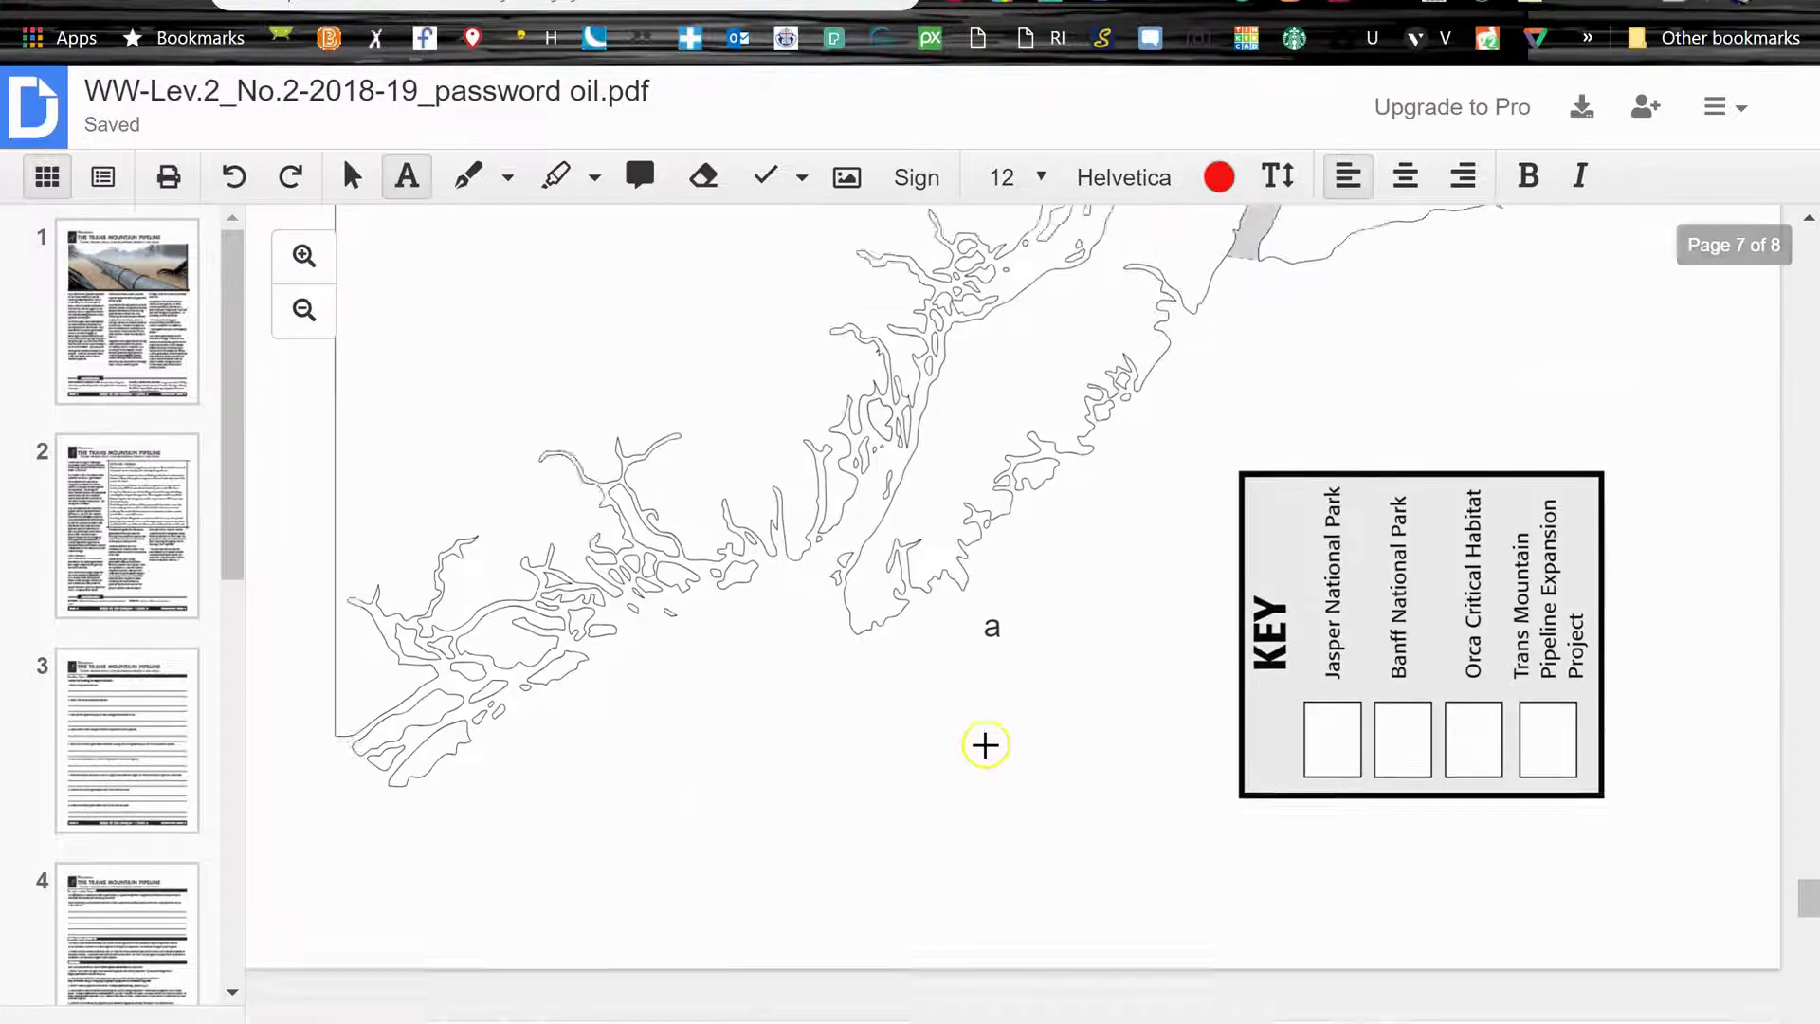
scroll(982, 743, "down", 5)
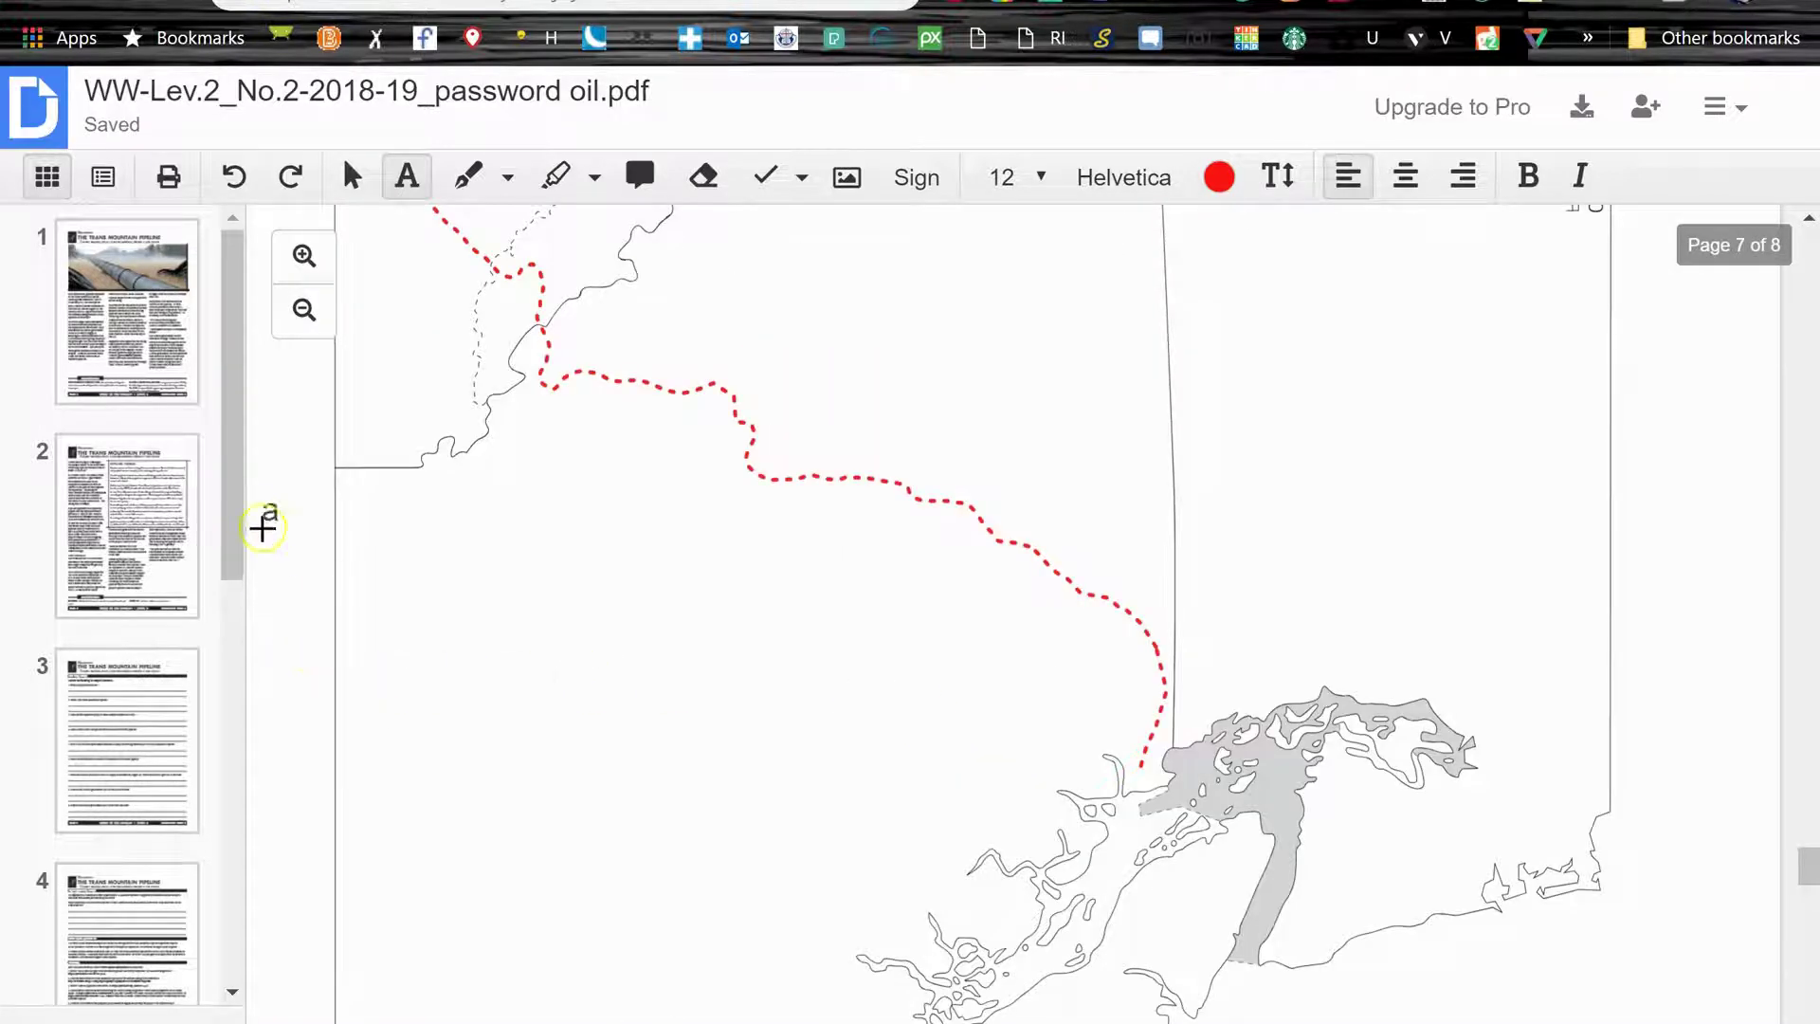
left_click_drag(239, 493, 224, 914)
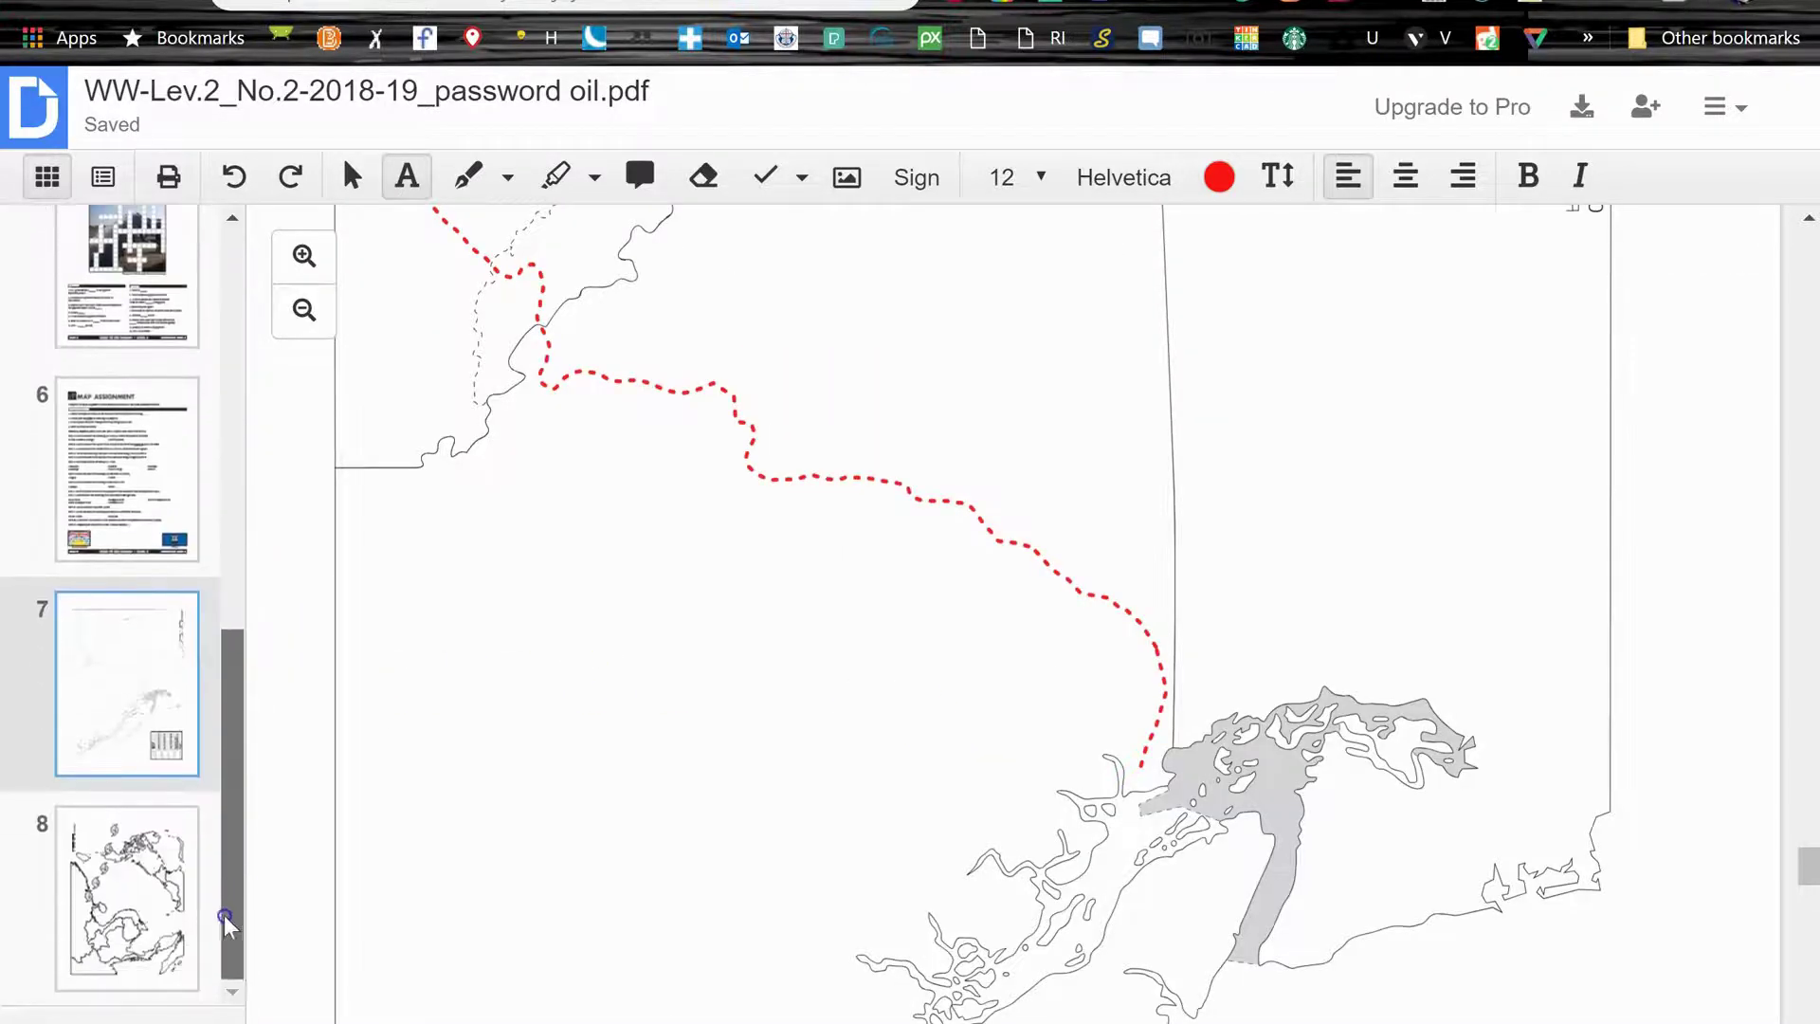
left_click(95, 675)
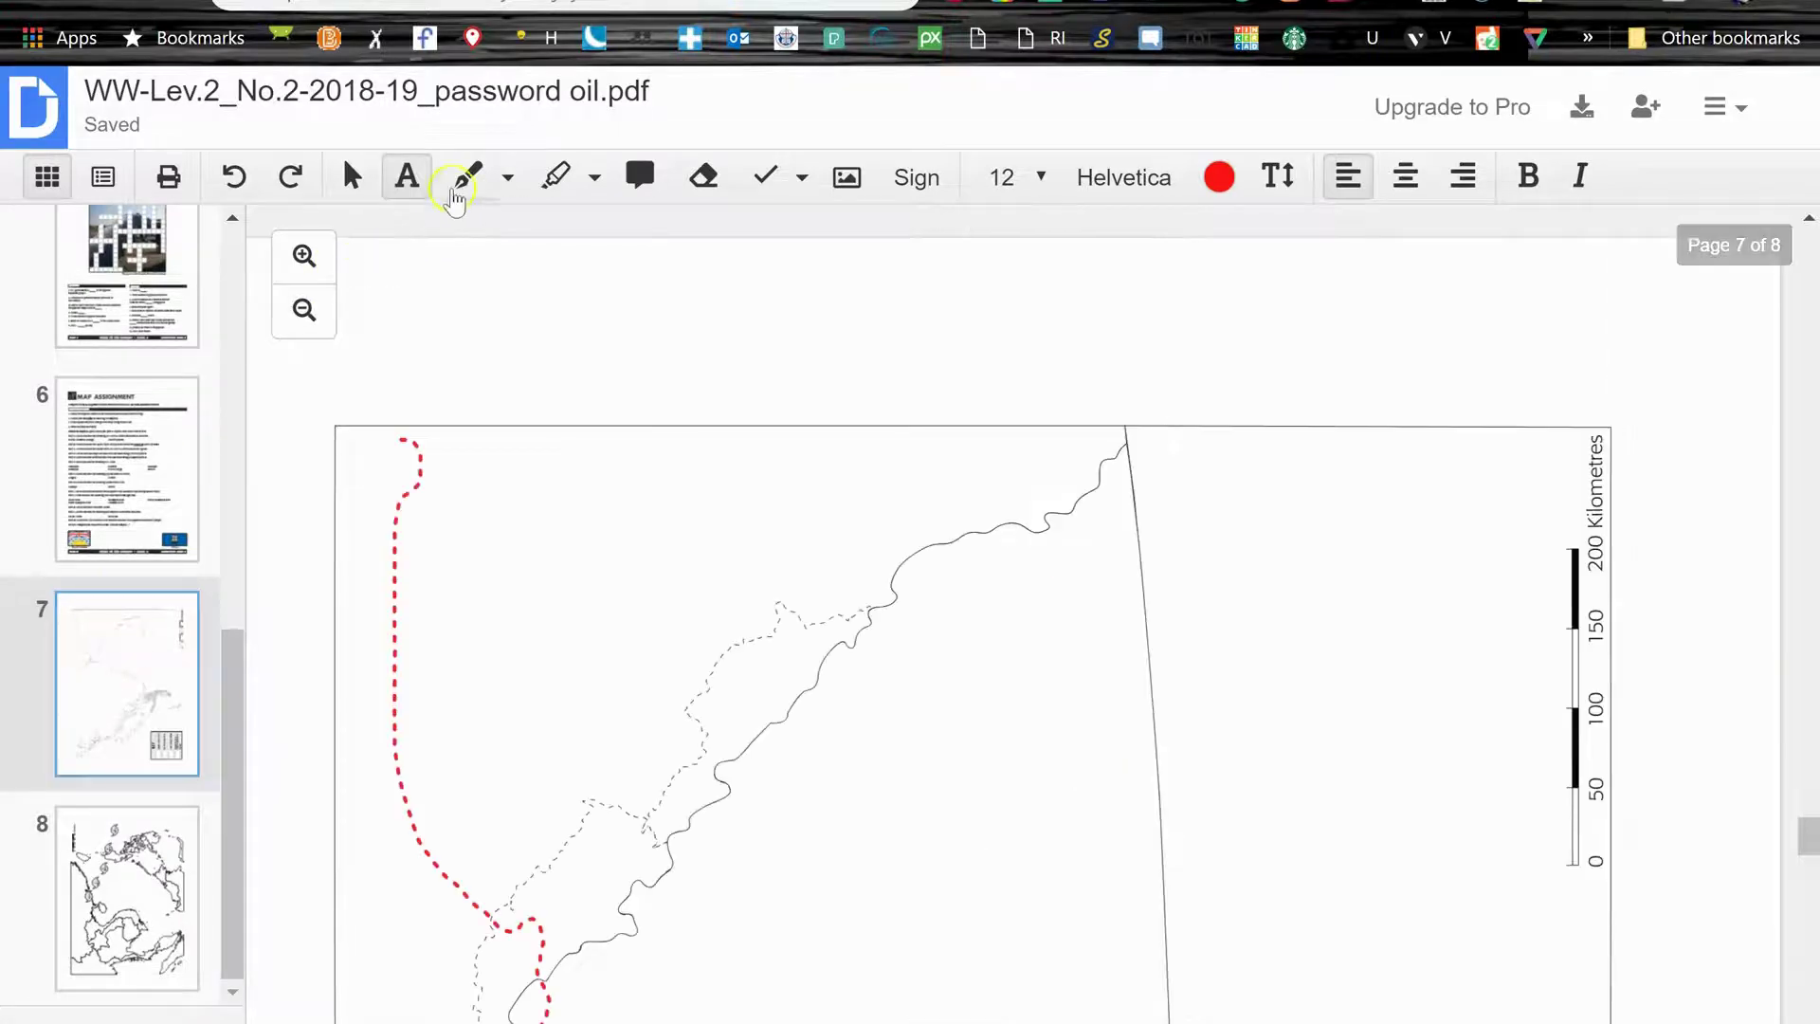
left_click(313, 359)
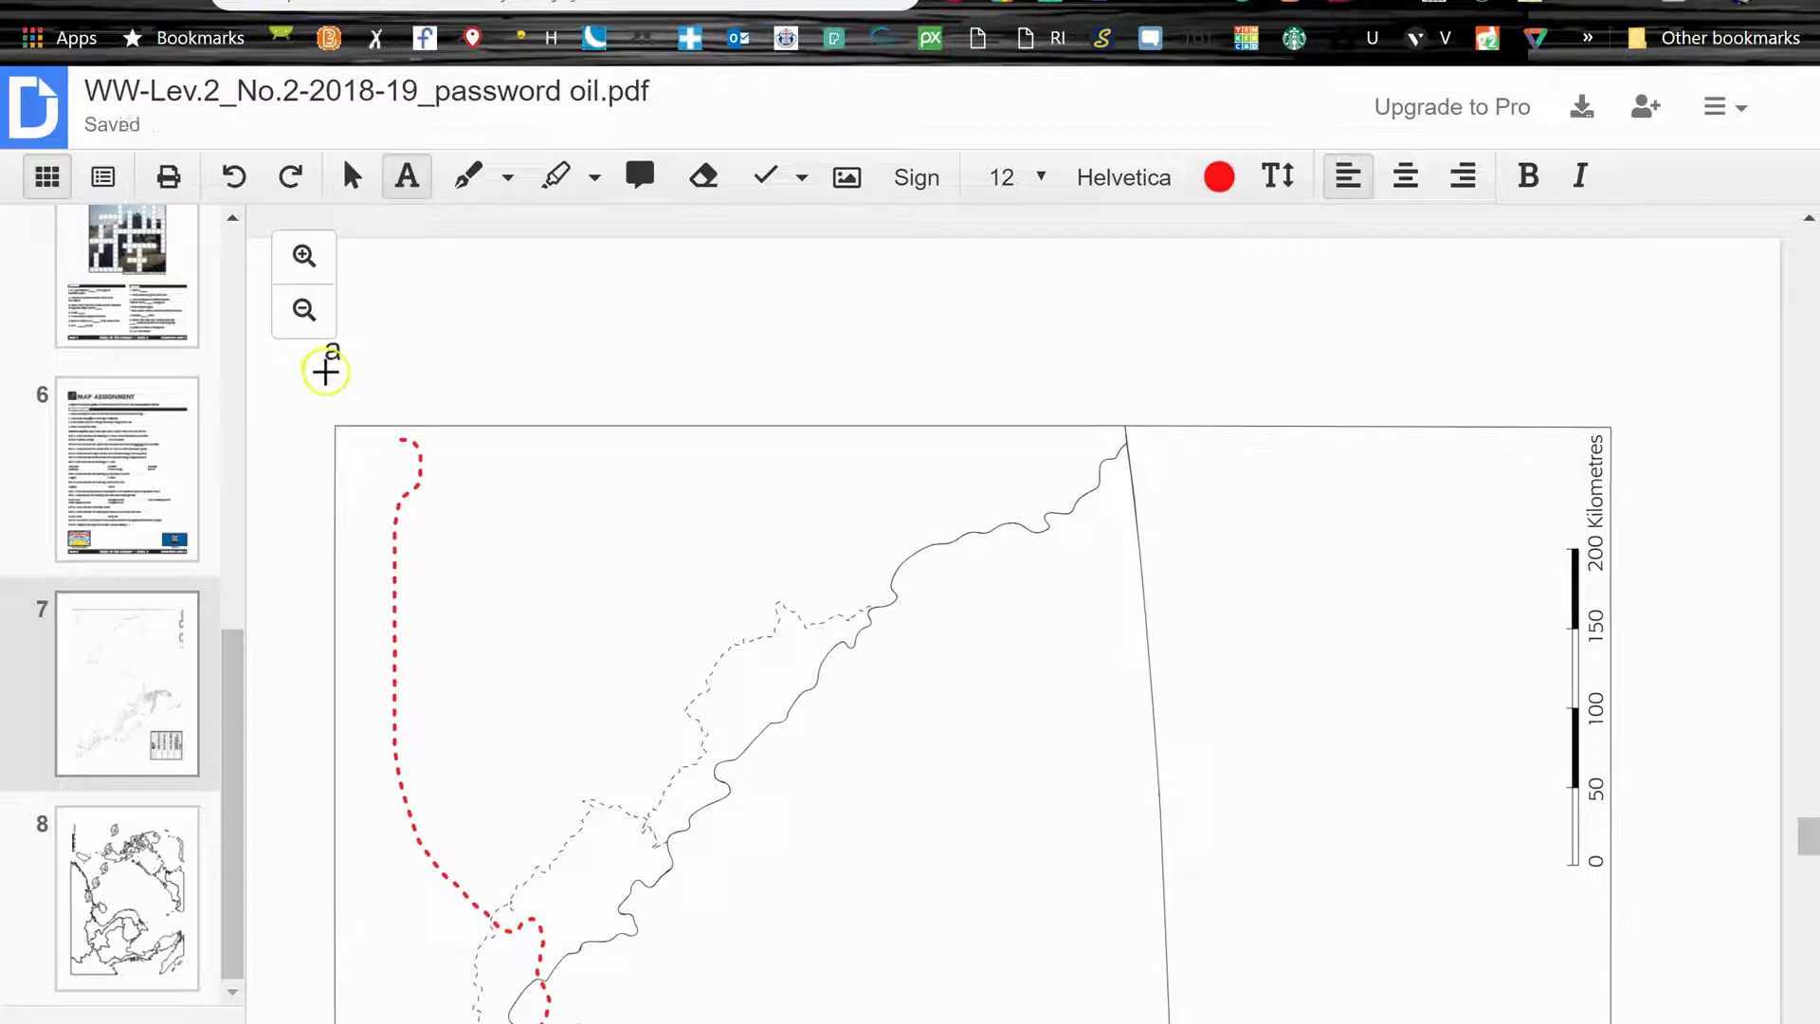
left_click(284, 182)
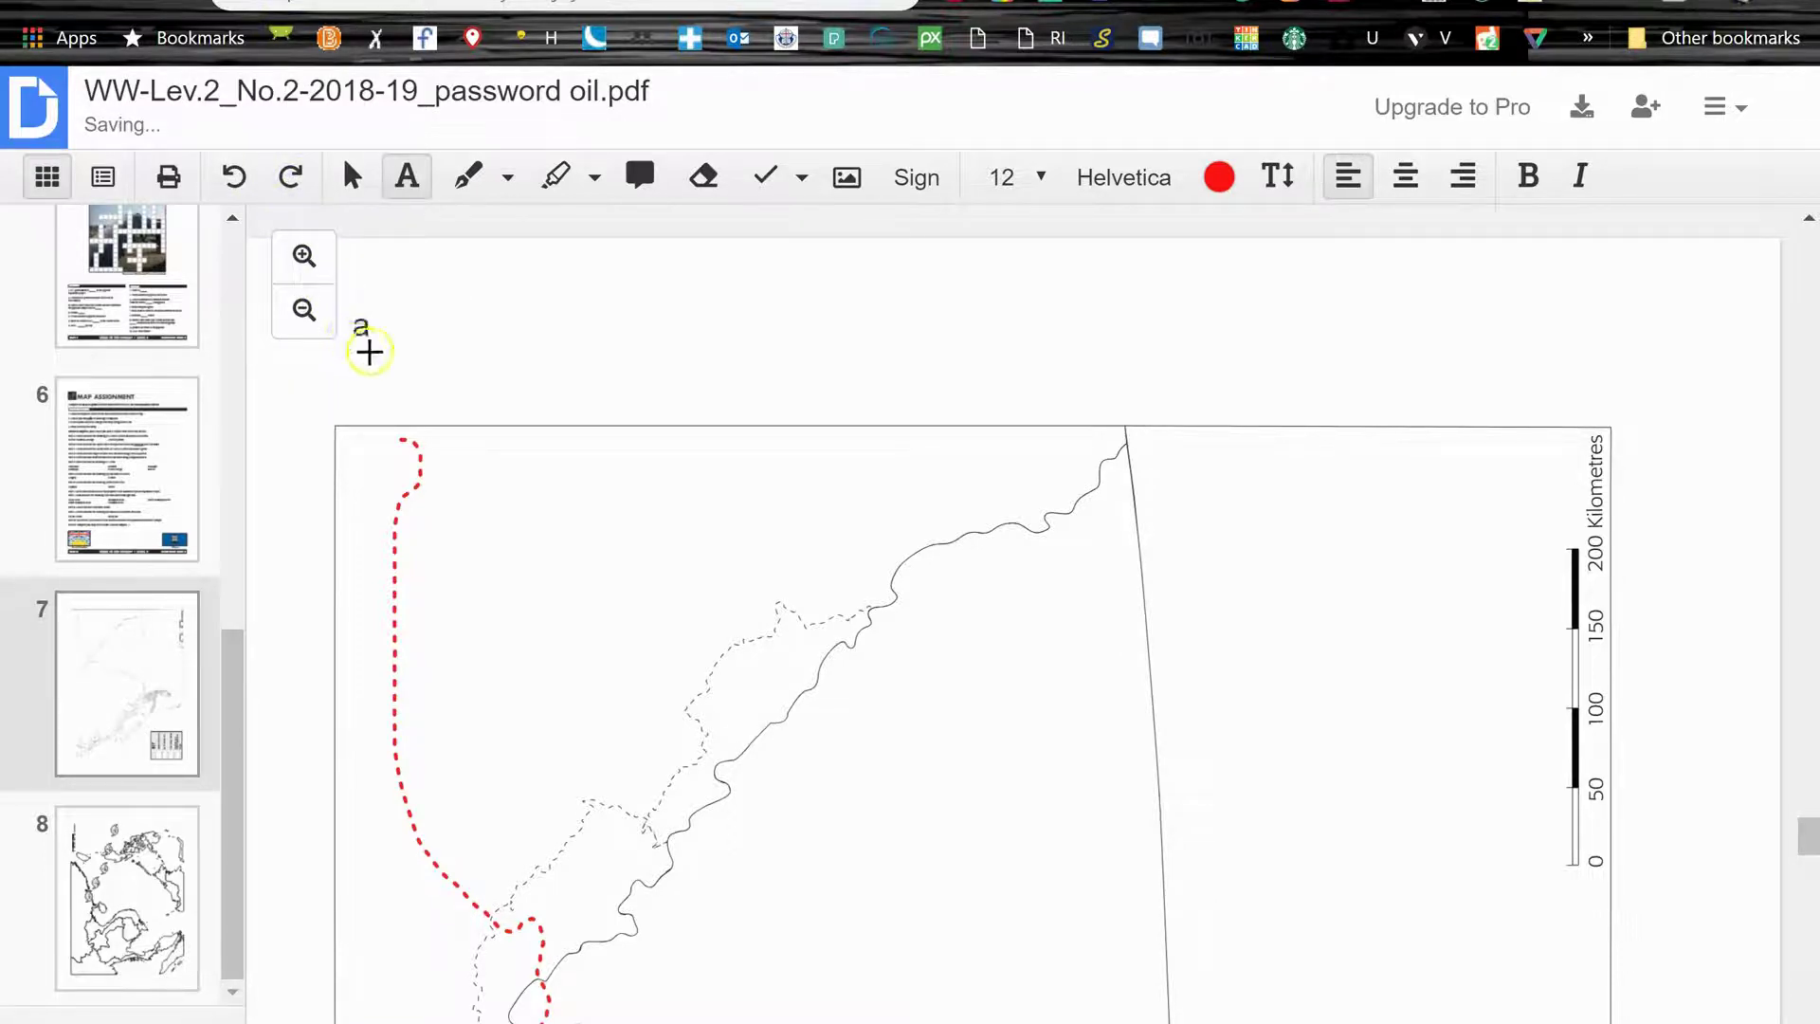
scroll(947, 587, "down", 12)
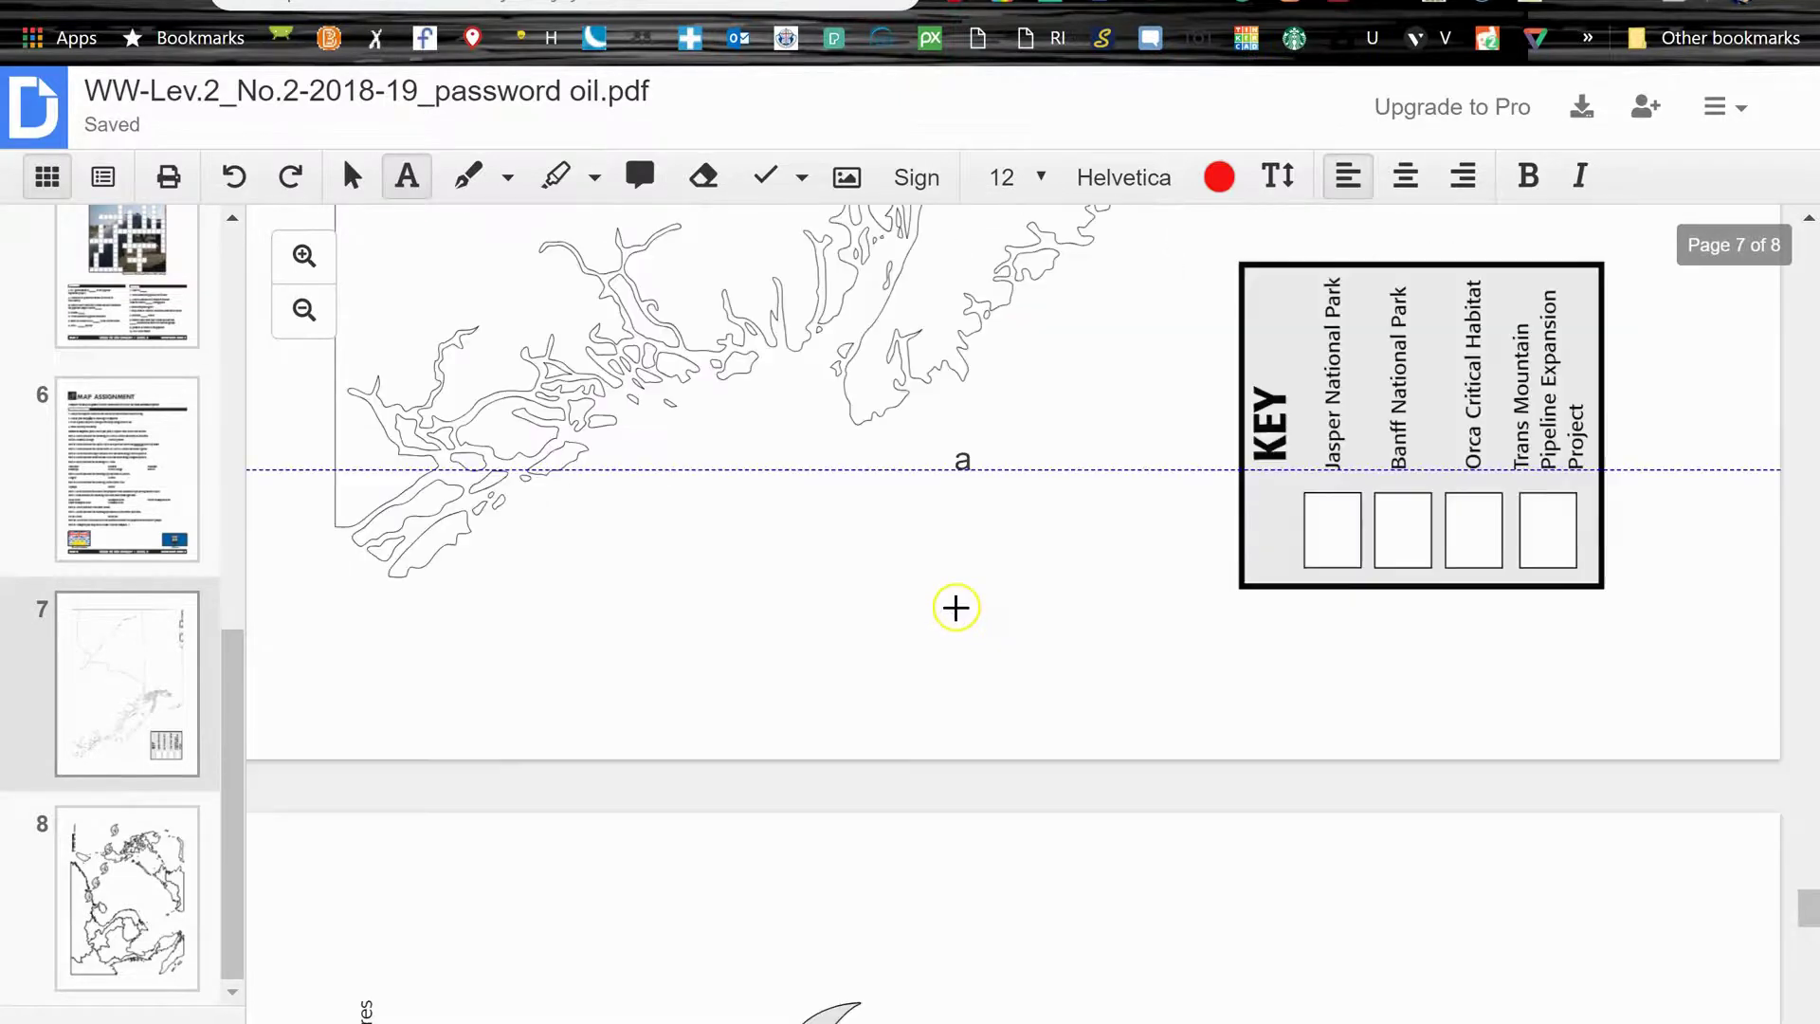
scroll(955, 607, "down", 8)
scroll(959, 614, "up", 10)
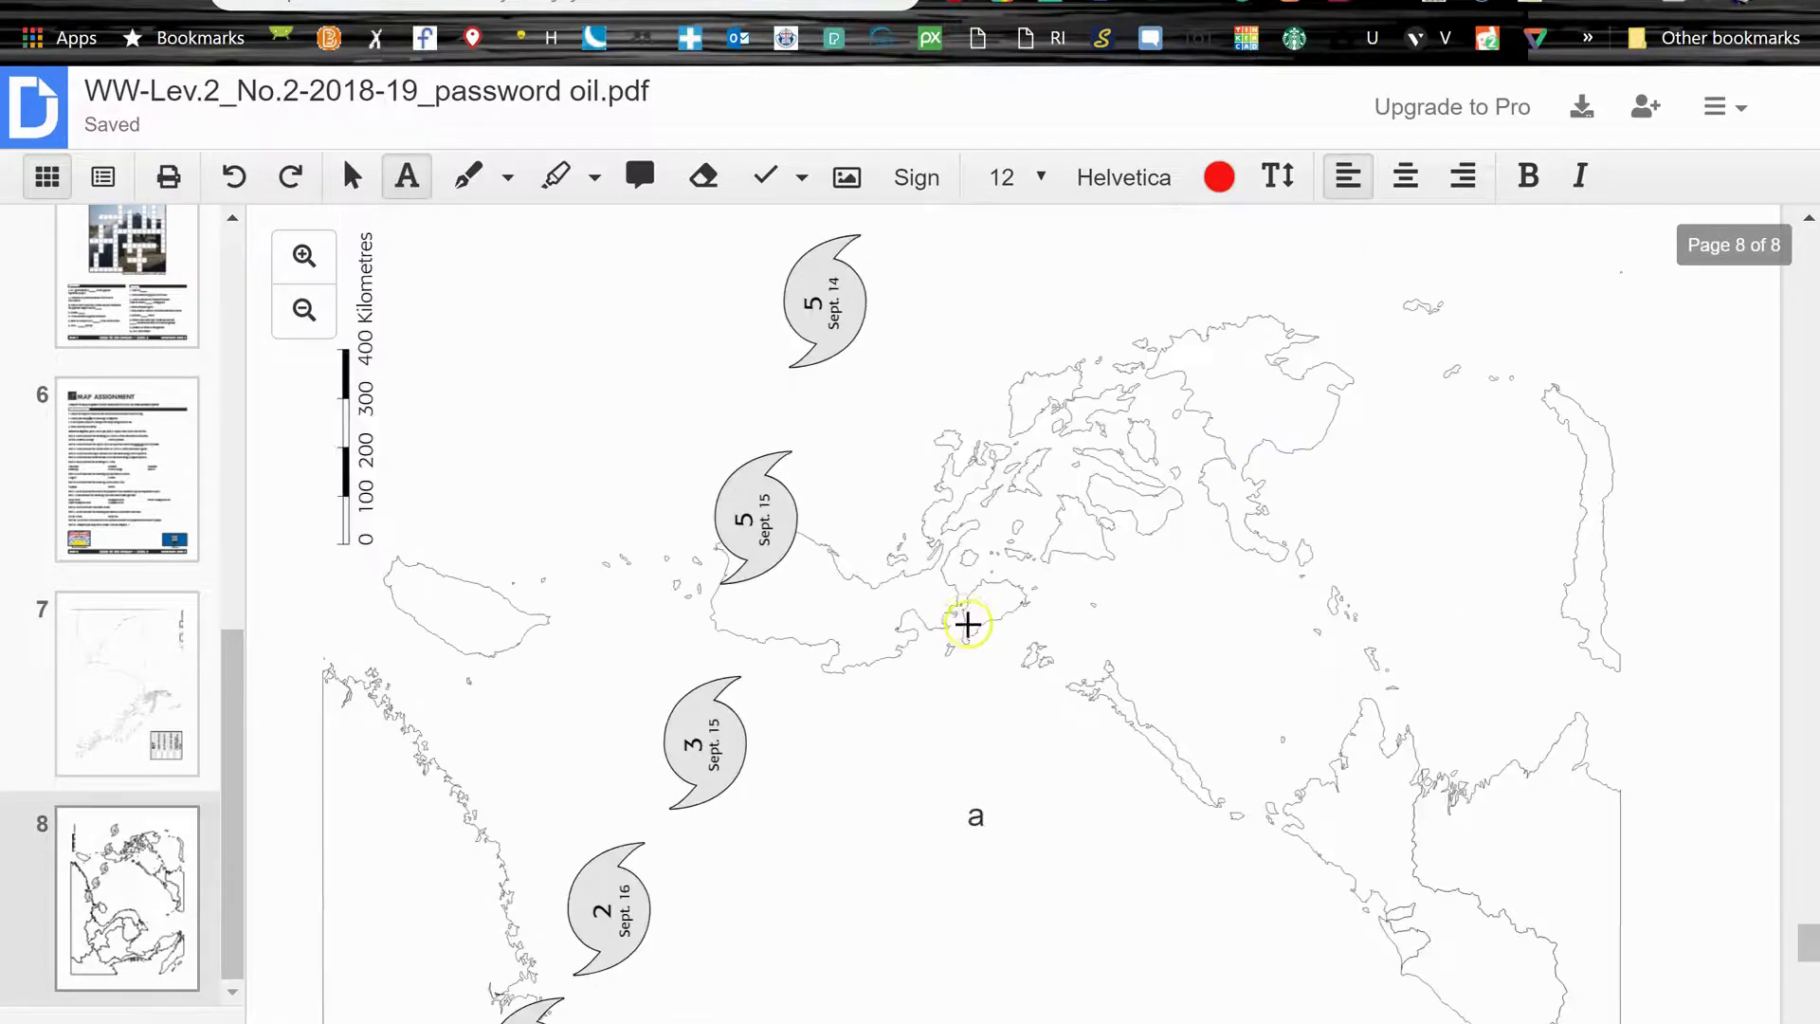
scroll(965, 616, "up", 15)
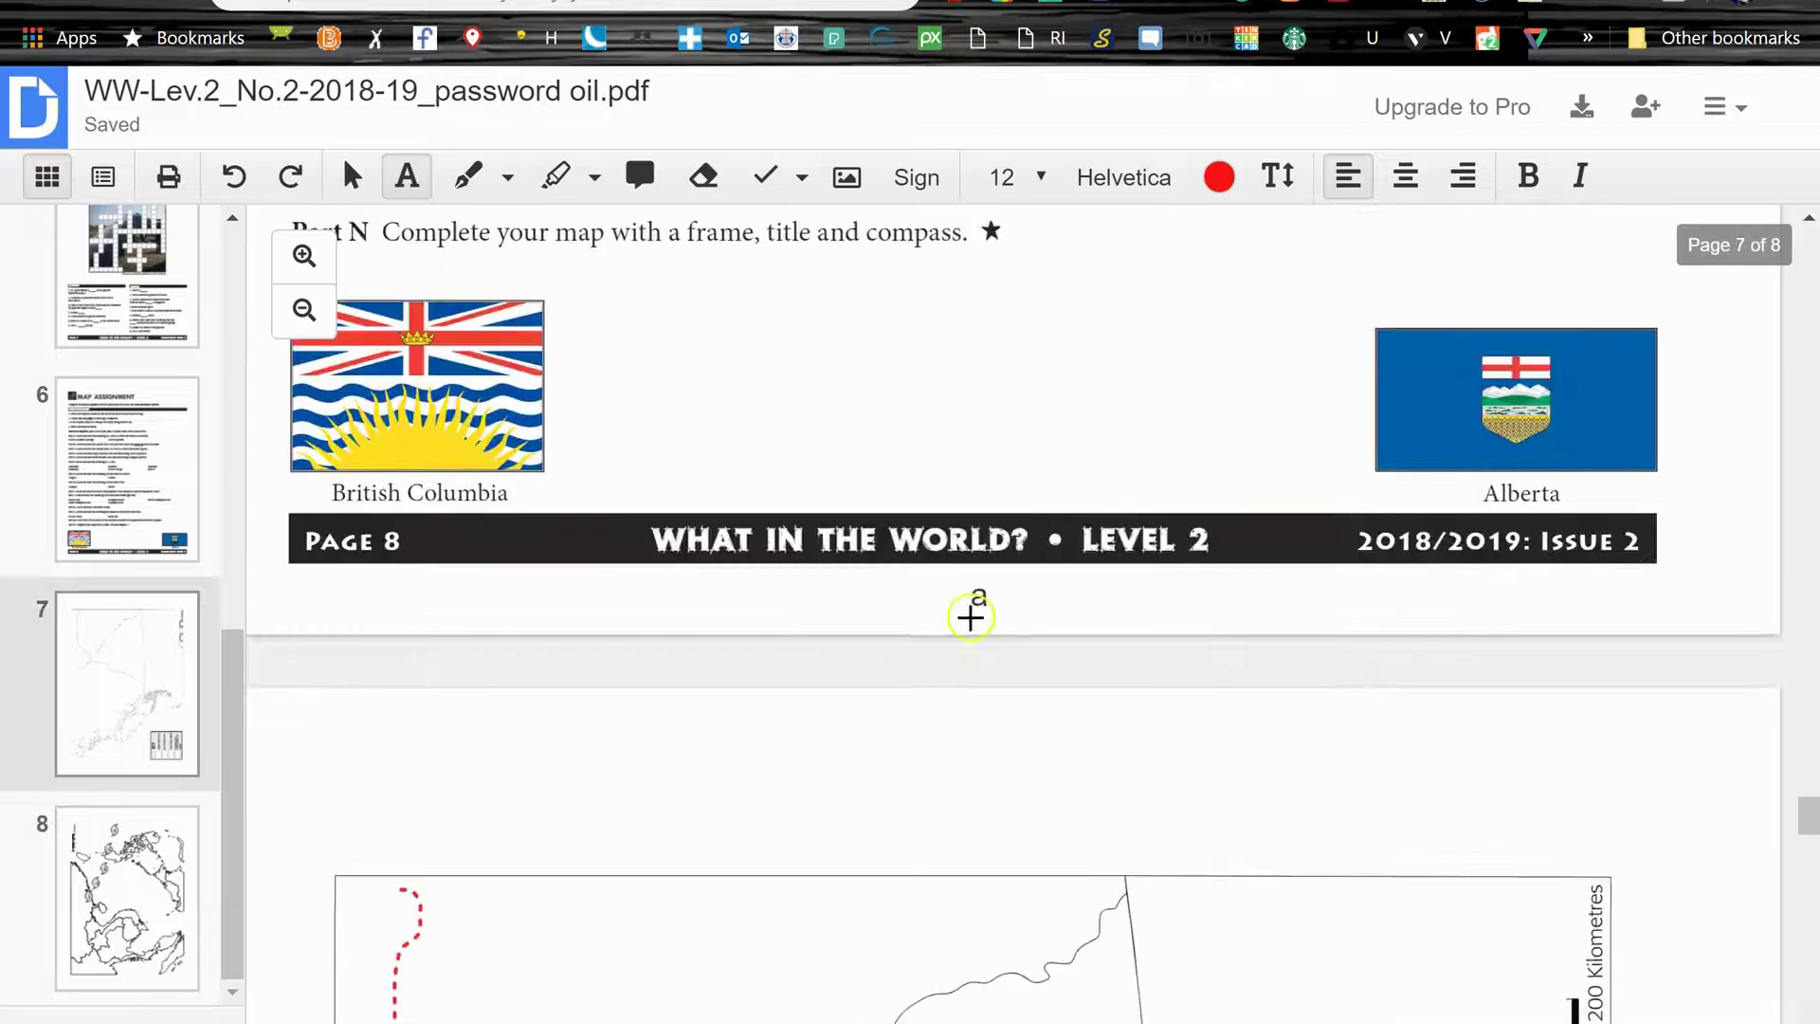
scroll(969, 617, "up", 15)
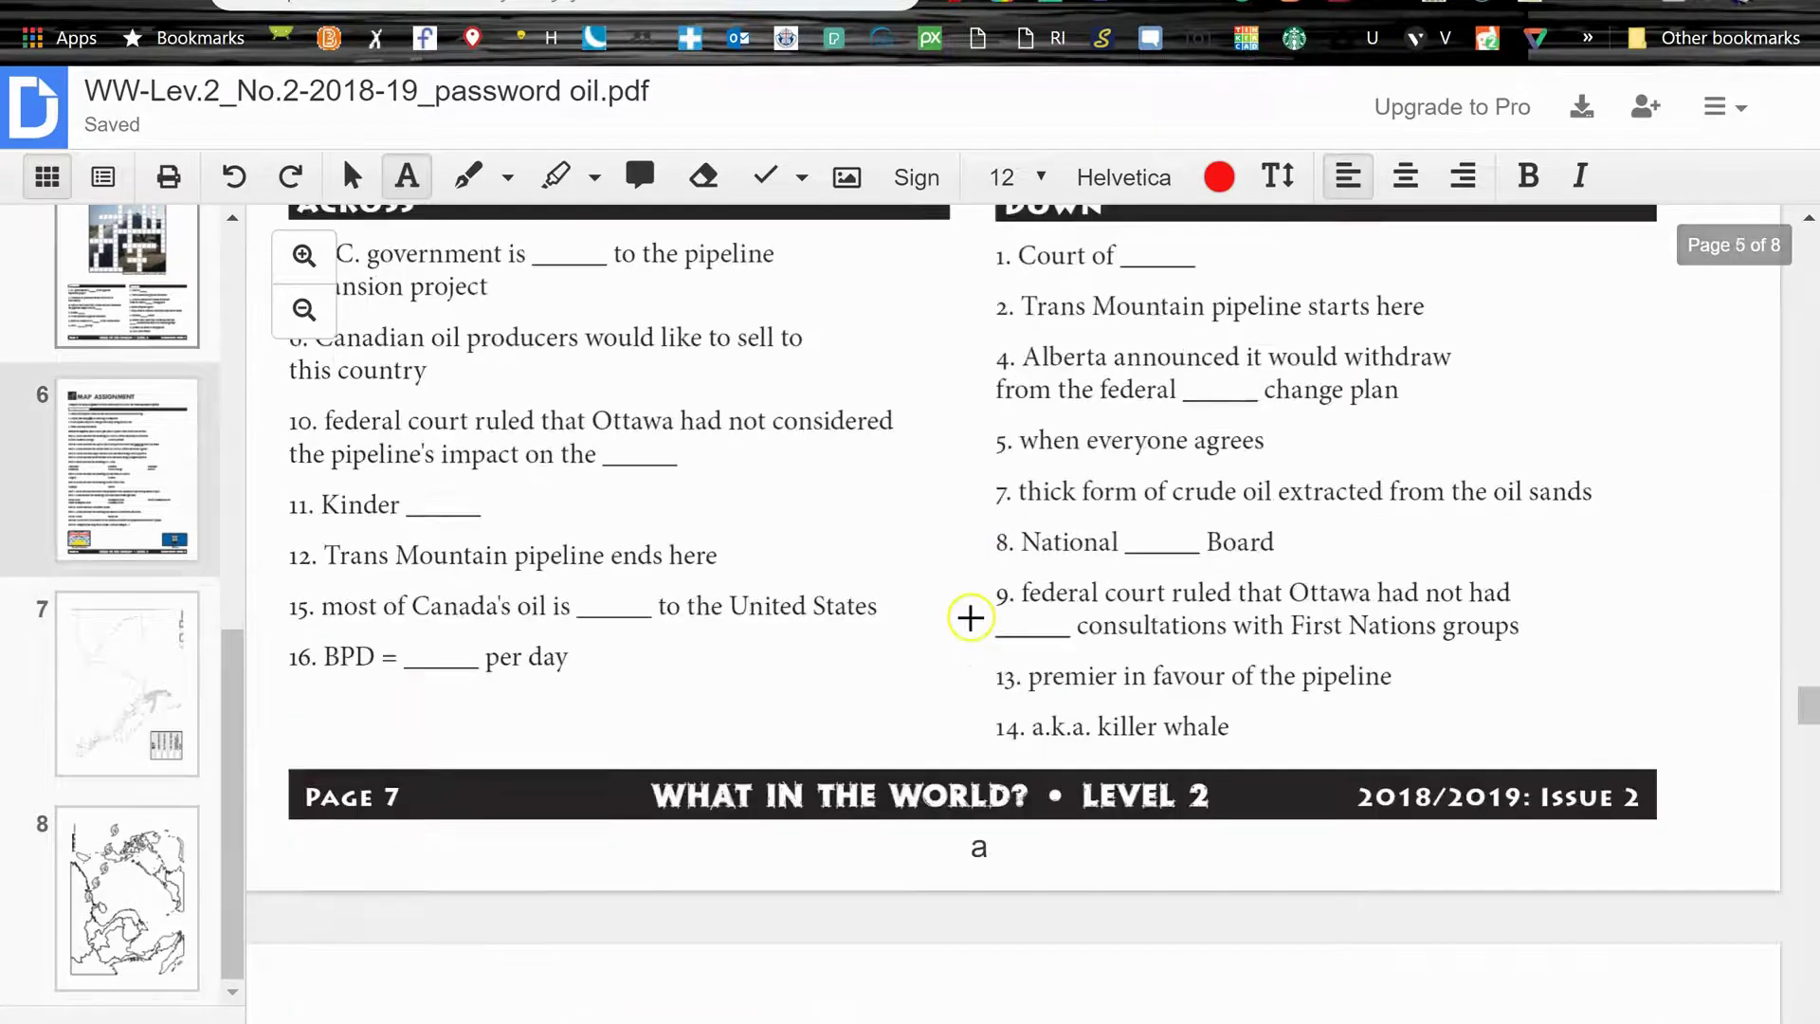
scroll(976, 621, "up", 10)
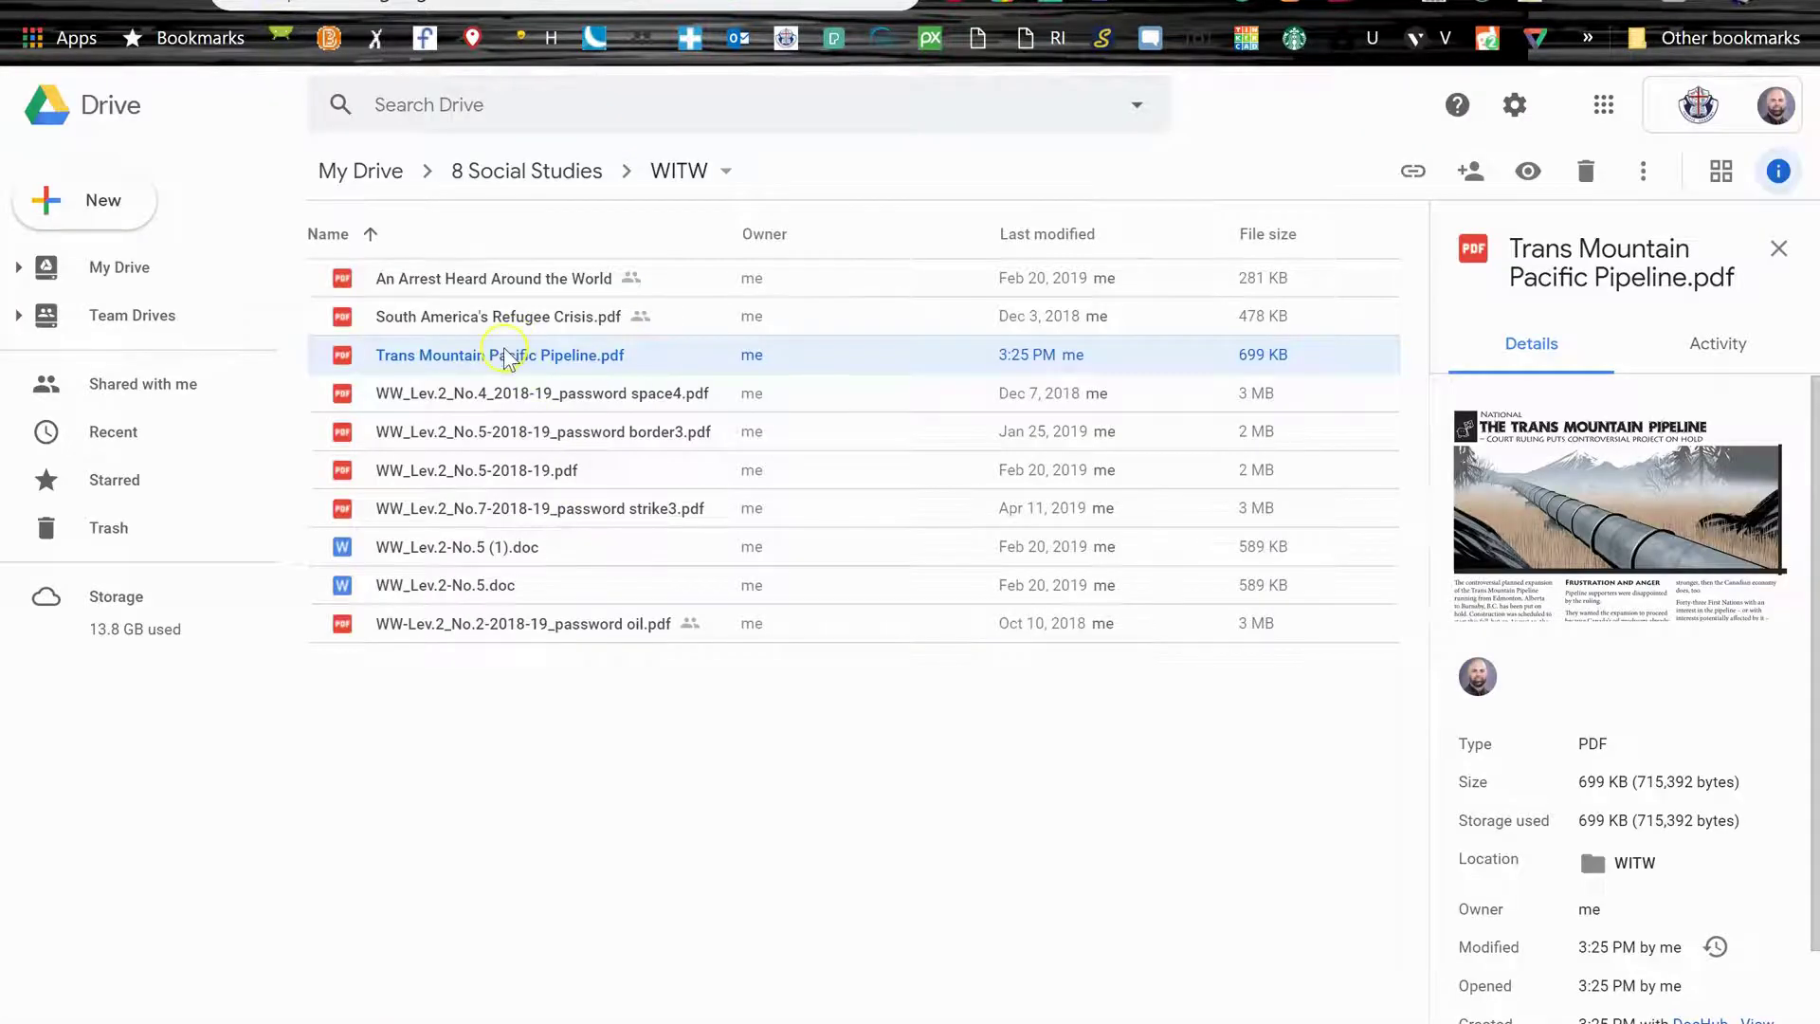
Check Open with options for Trans Mountain Pacific Pipeline.pdf, then return to the DocHub worksheet.
right_click(505, 354)
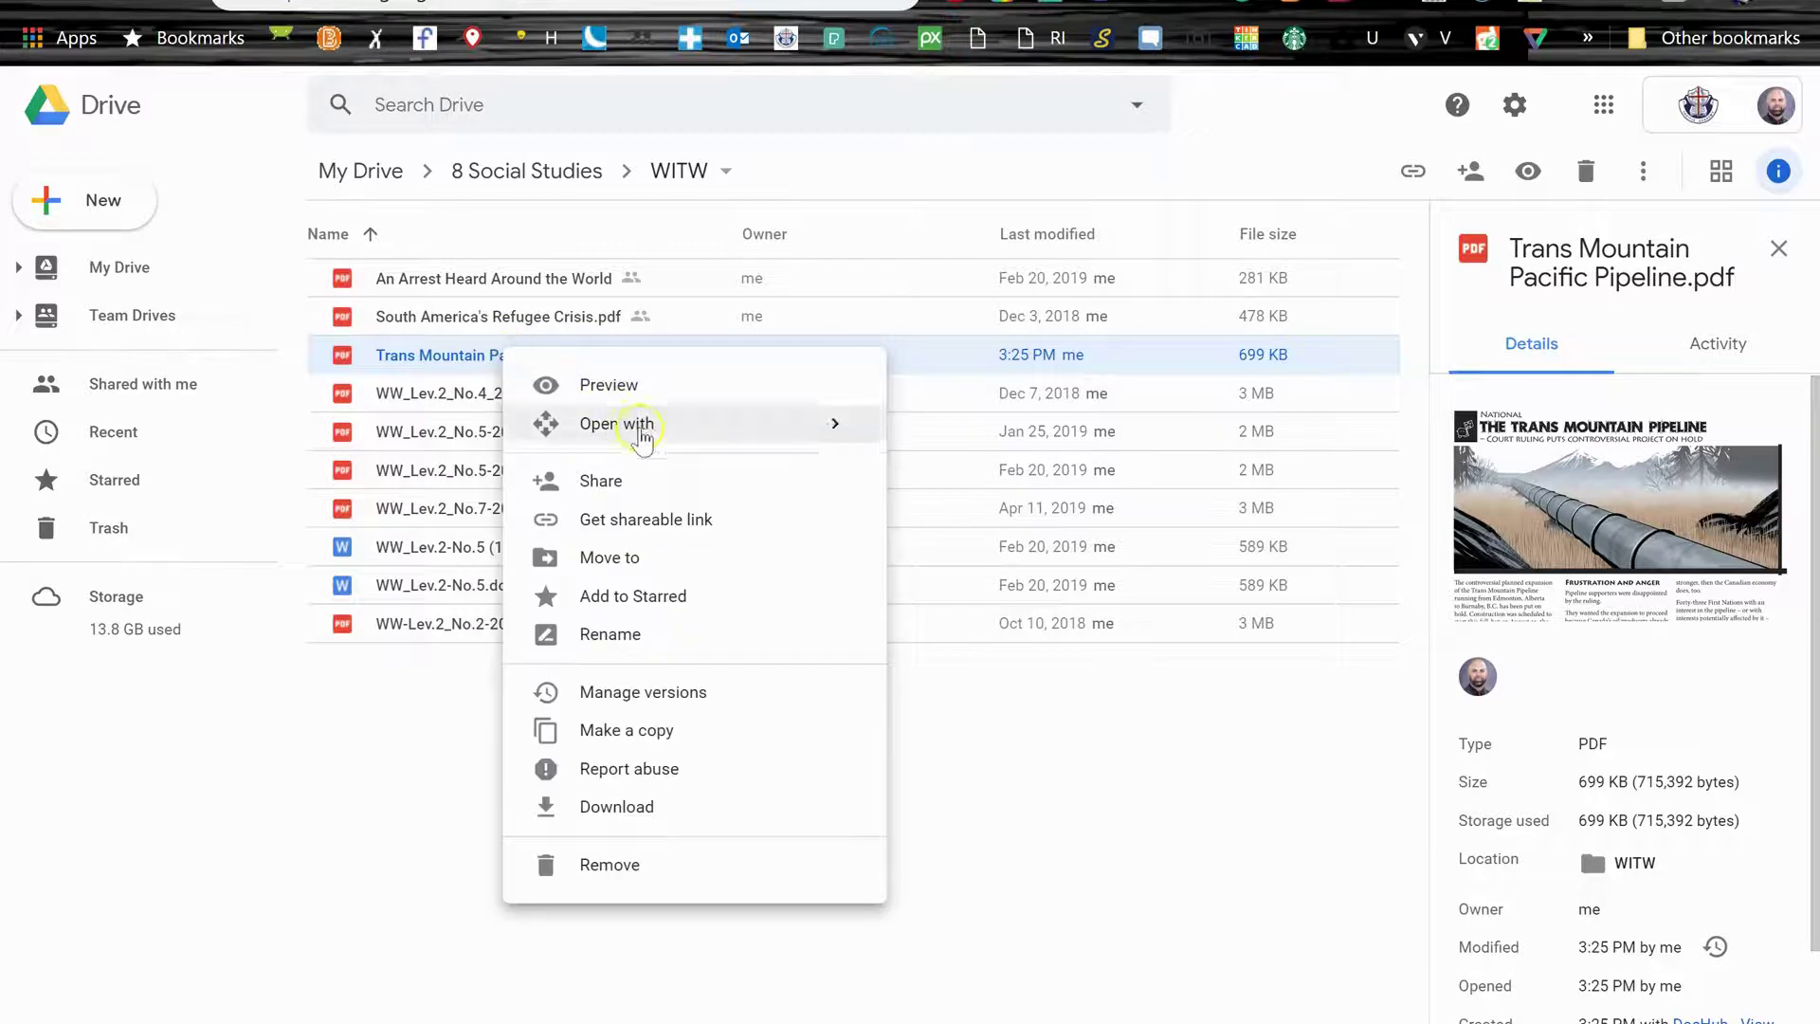
mouse_move(641, 431)
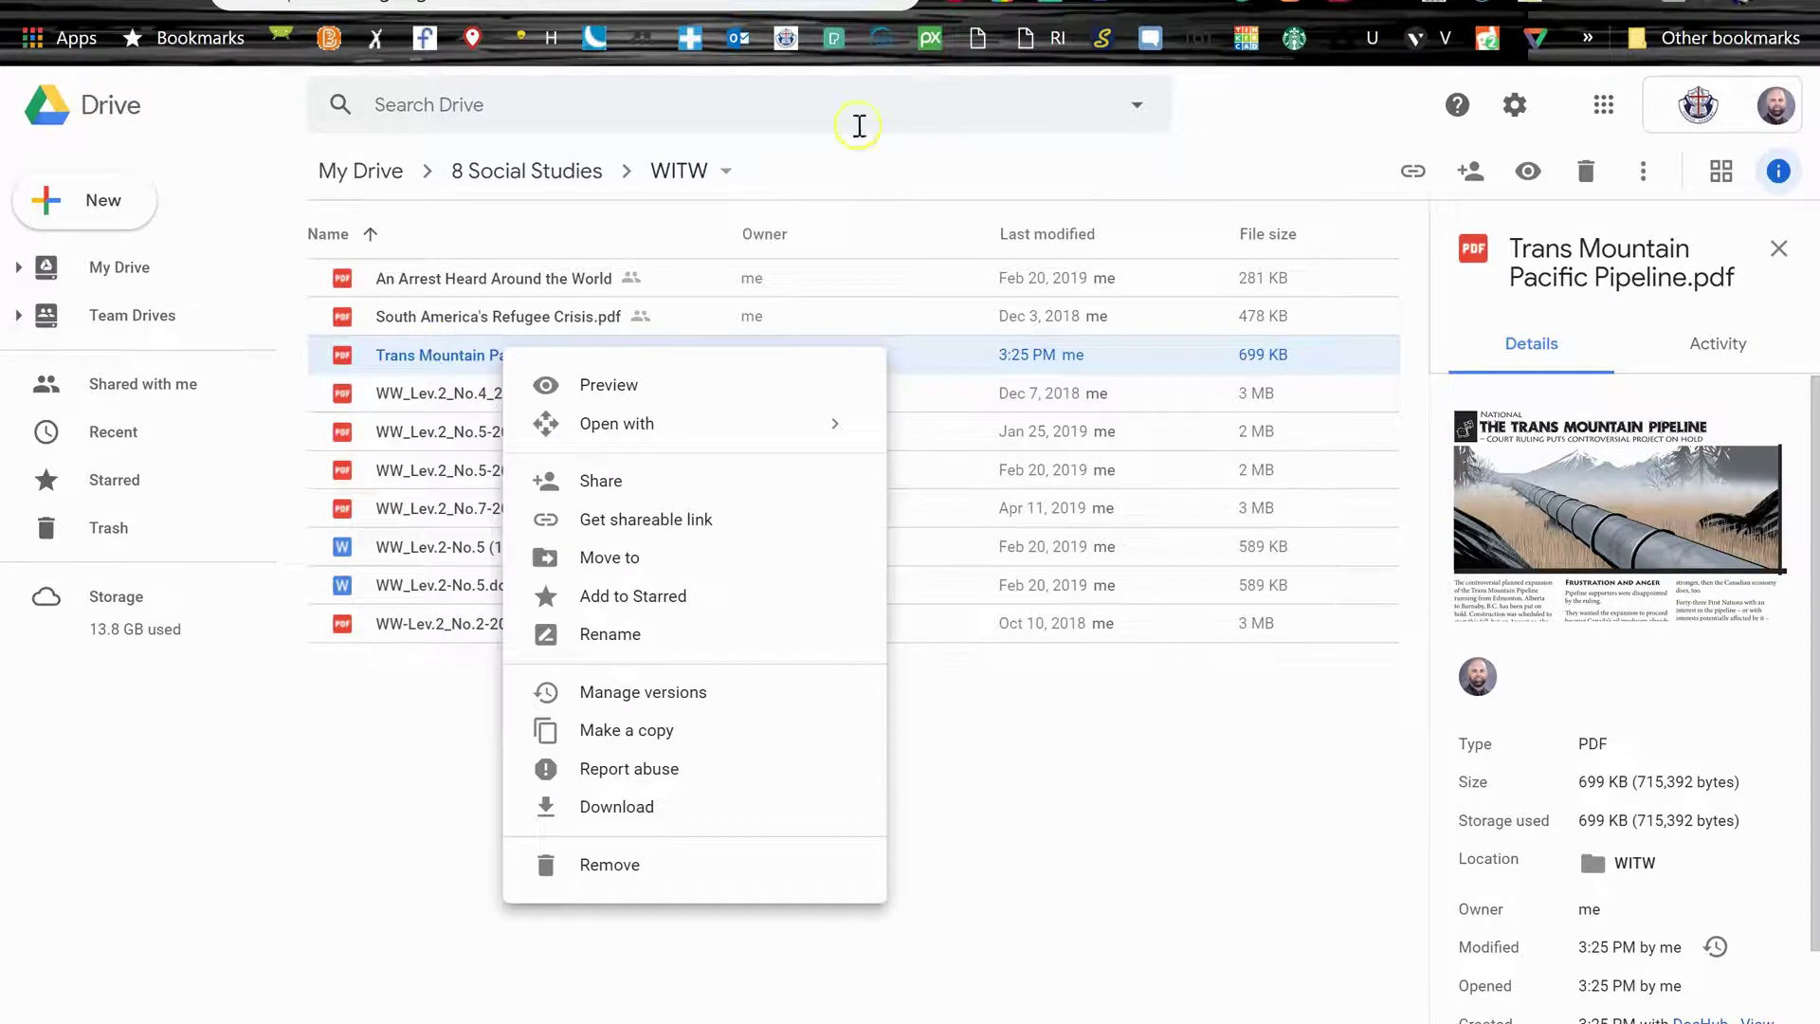
left_click(1273, 130)
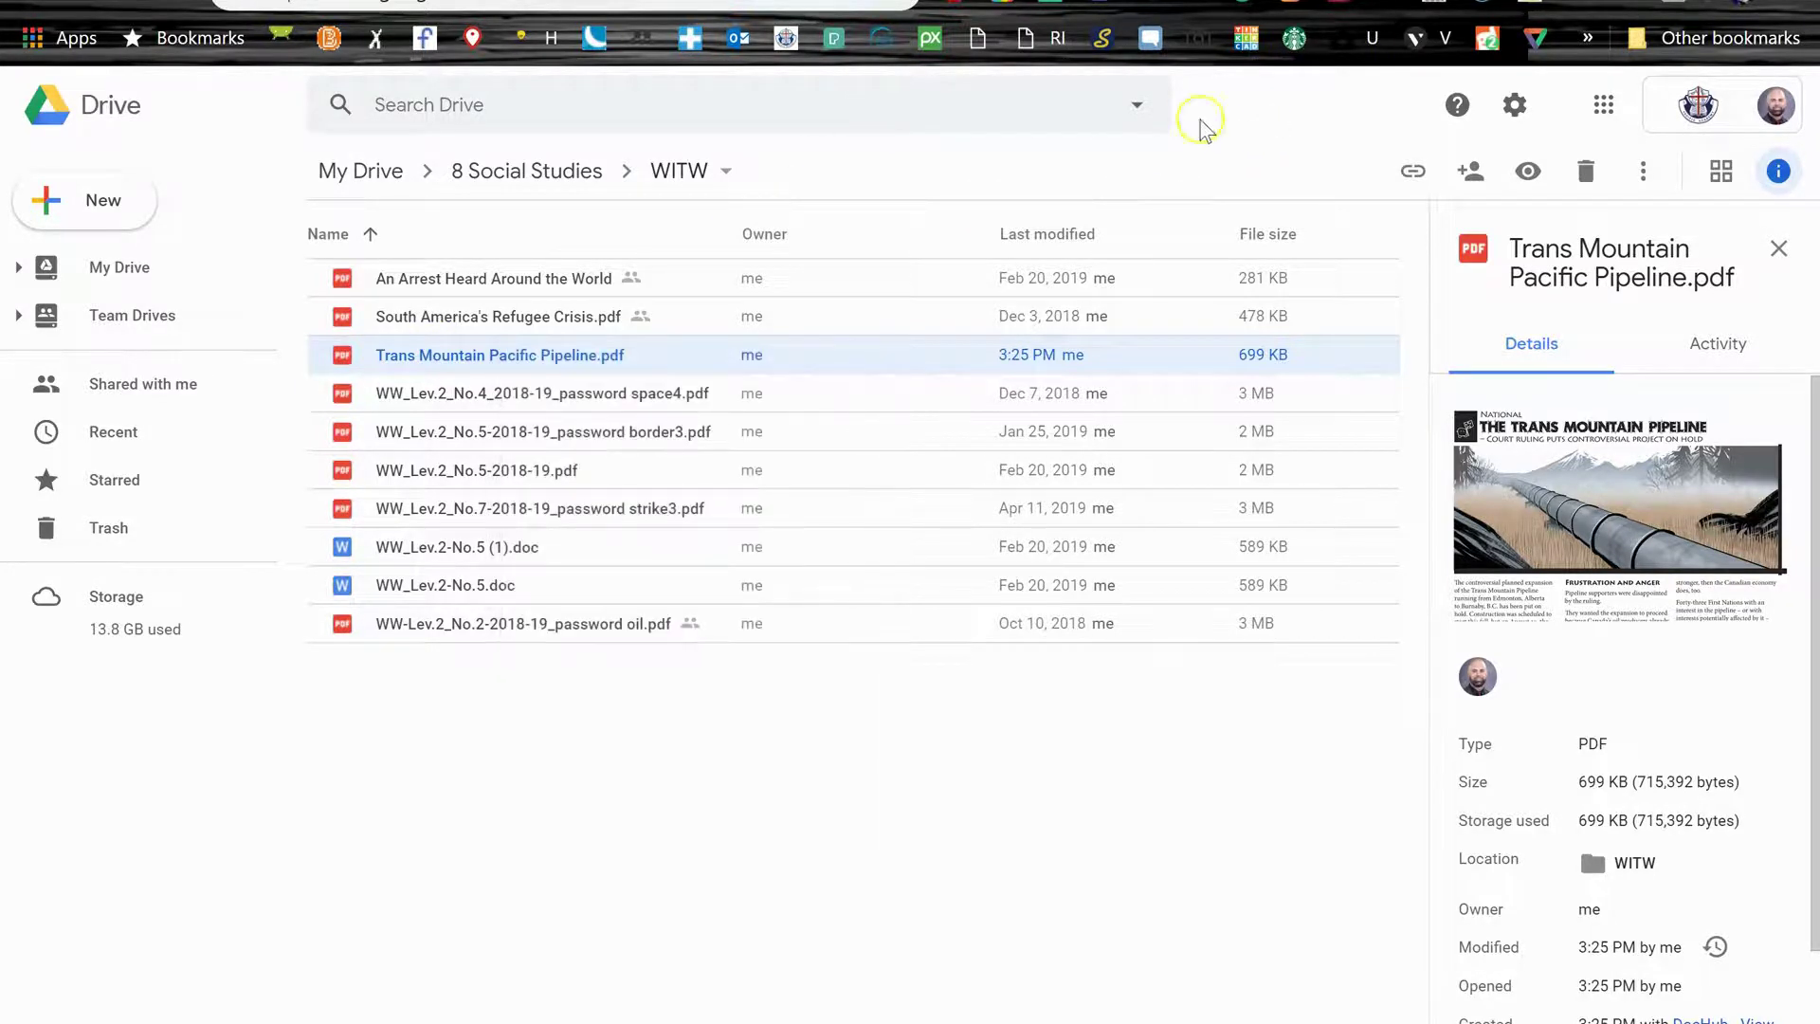
left_click(660, 10)
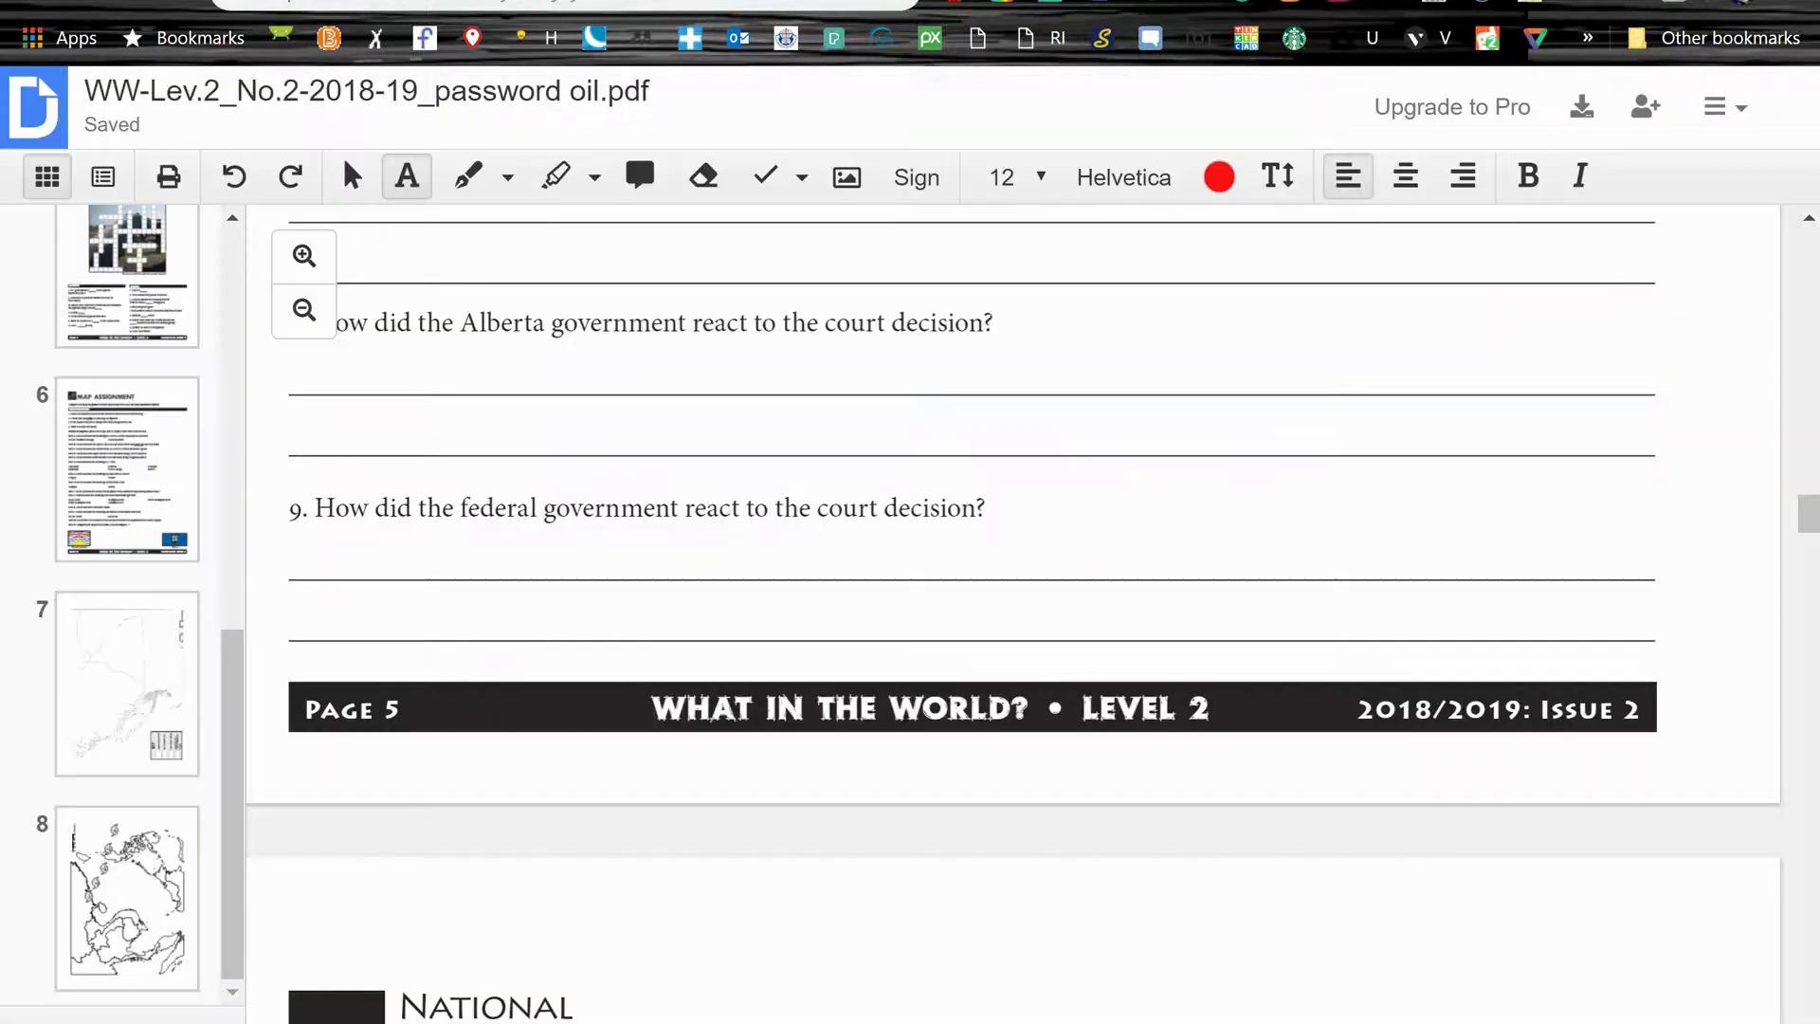